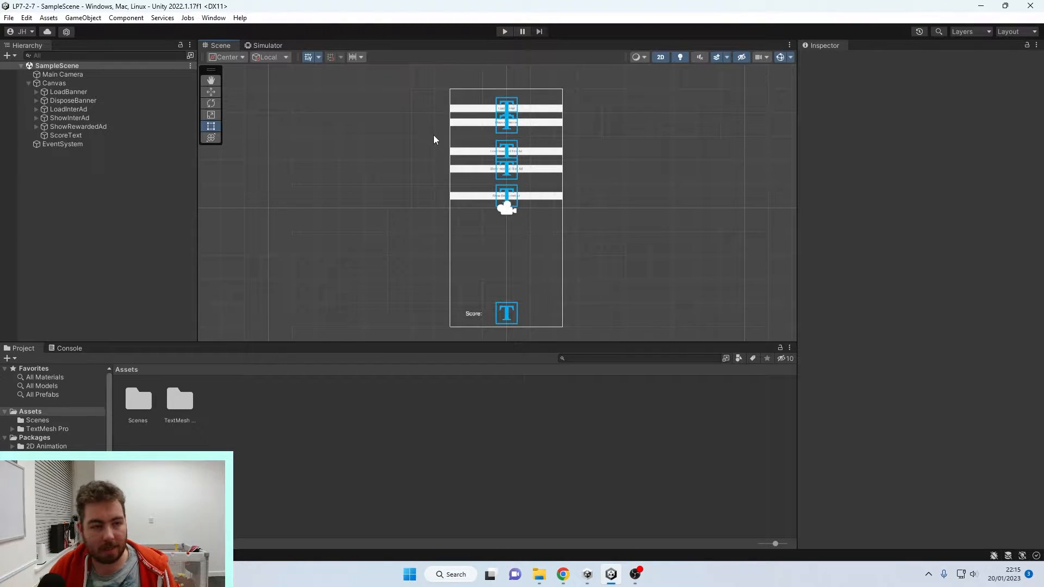
Examine the canvas layout in the Scene view, from the banner, interstitial and rewarded ad buttons down to the score text.
middle_click_drag(436, 145, 450, 212)
scroll(450, 212, "up", 1)
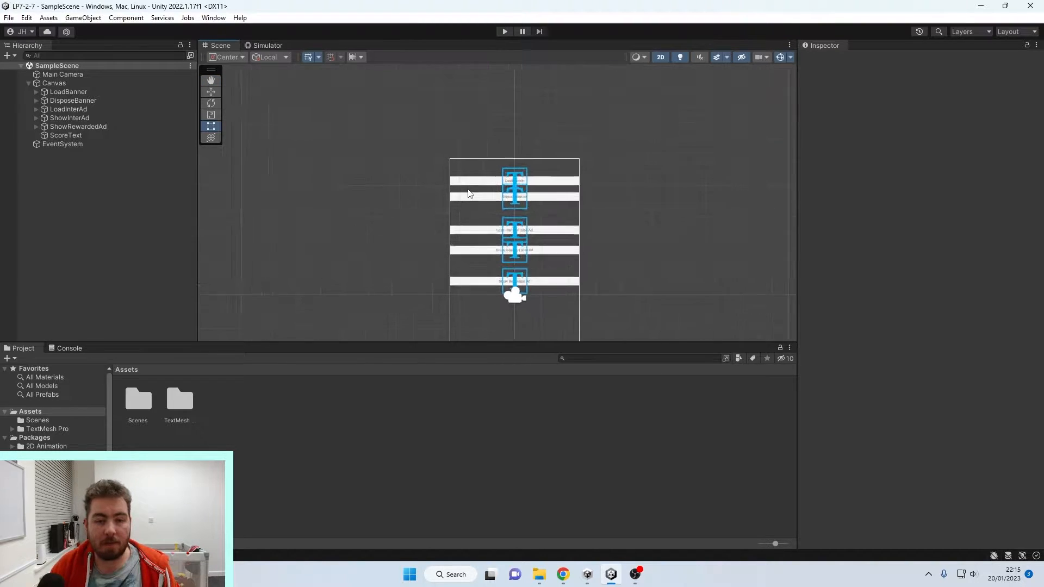
scroll(468, 193, "up", 5)
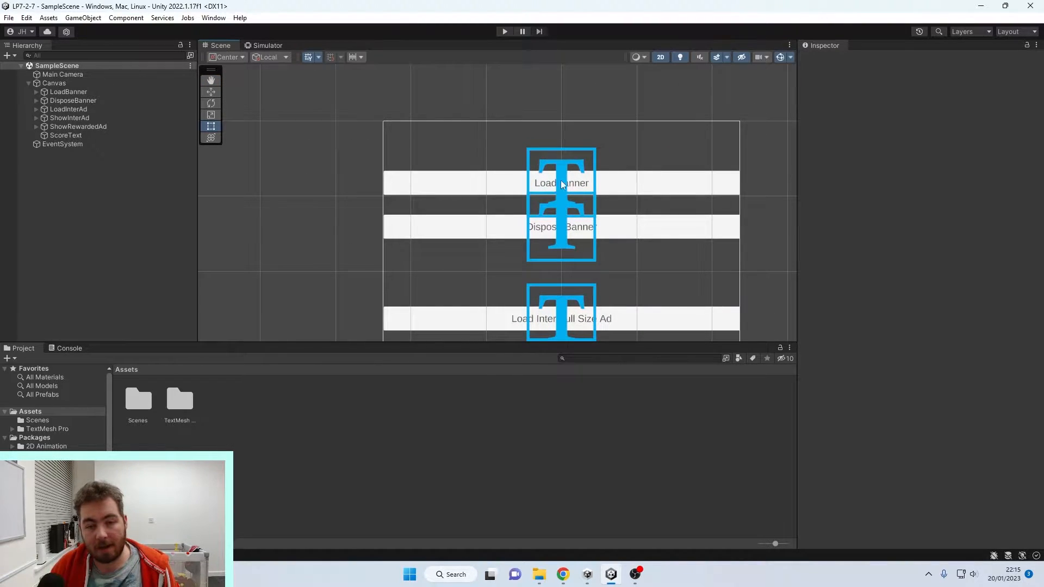
middle_click_drag(628, 268, 597, 116)
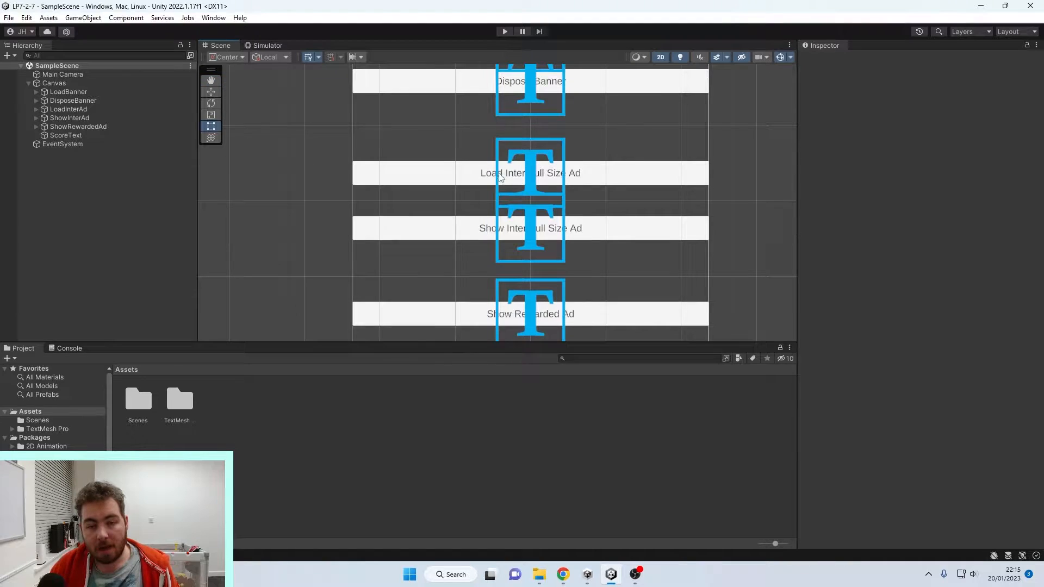
middle_click_drag(519, 236, 530, 184)
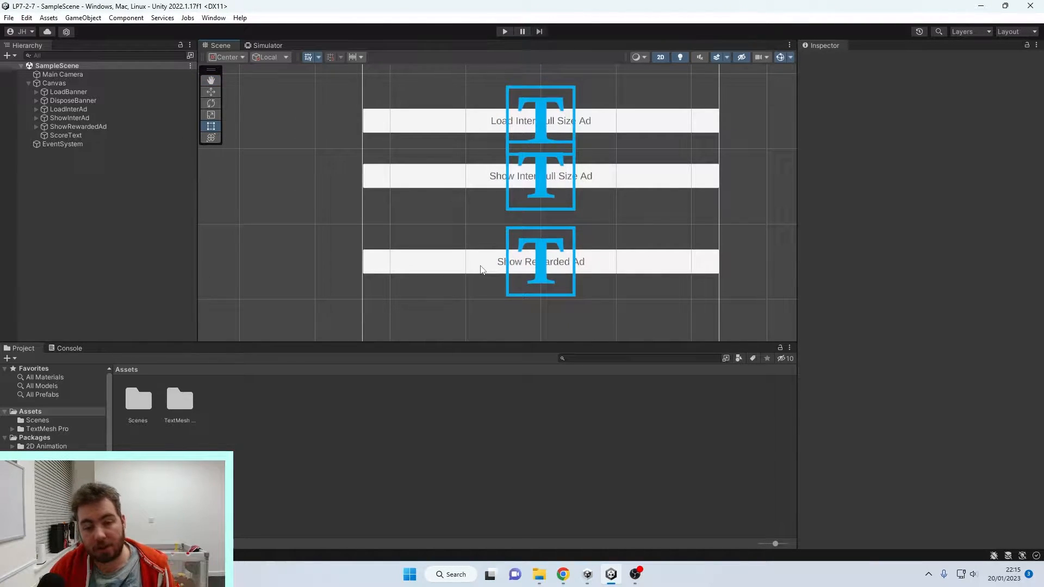
scroll(473, 234, "down", 6)
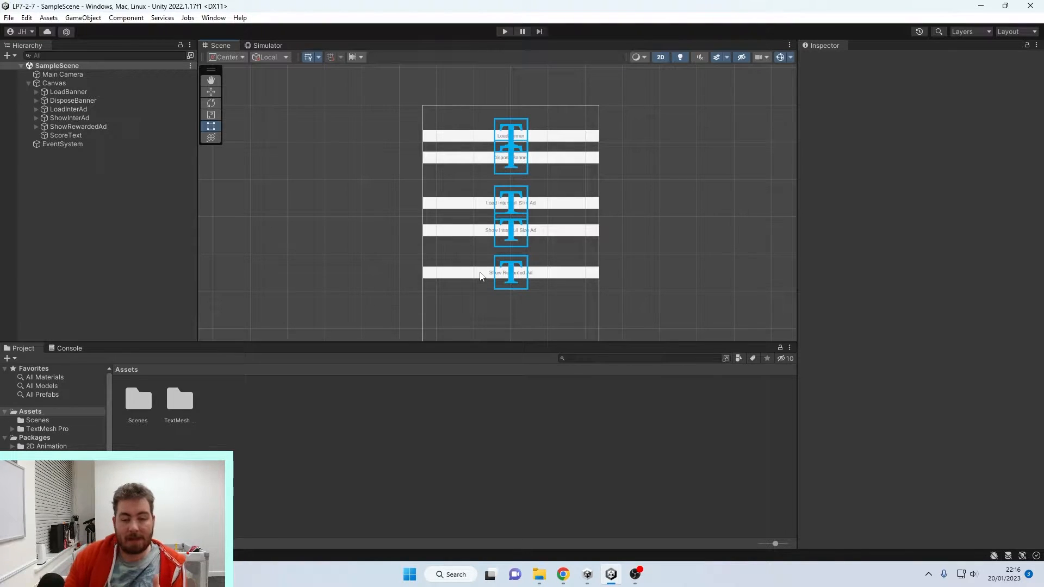
middle_click_drag(427, 314, 422, 56)
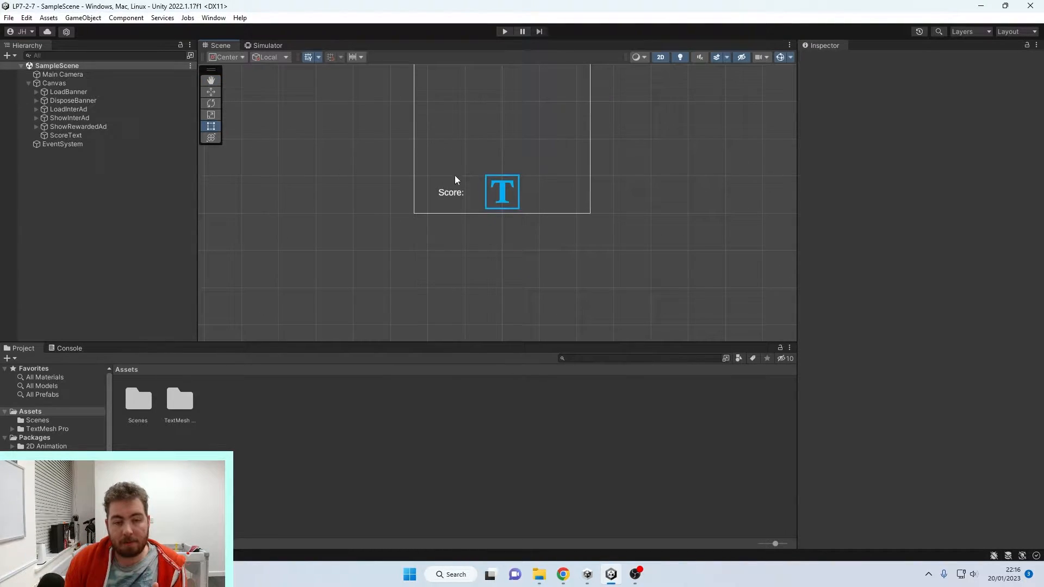
middle_click_drag(517, 139, 522, 266)
mouse_move(540, 203)
middle_mouse_down()
mouse_move(524, 250)
mouse_move(531, 288)
middle_mouse_up()
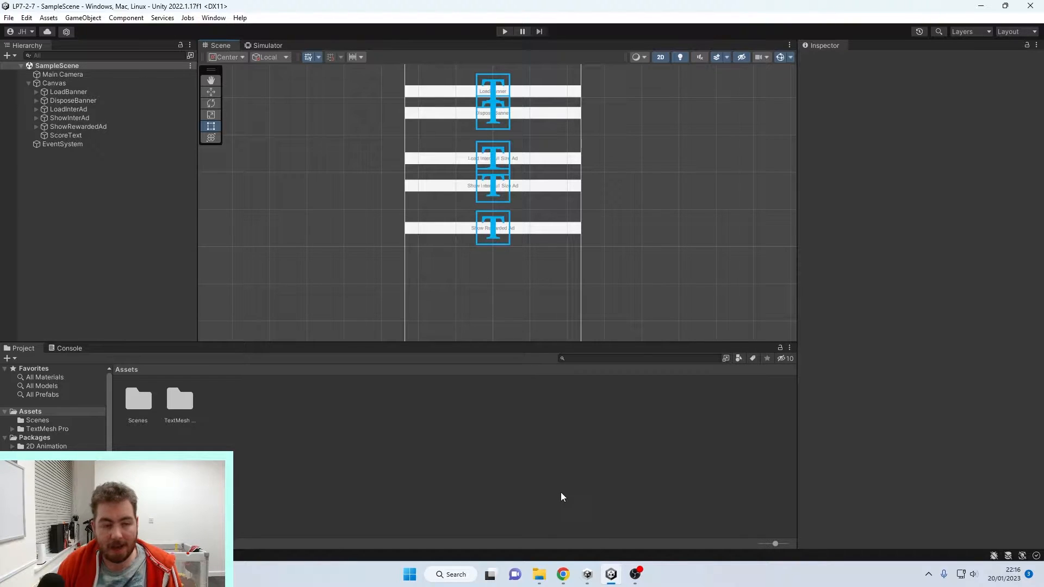
Switch to Chrome and download Unity Plugin Version 7.2.7 from Step 1 of the ironSource Unity Plugin Integration page.
left_click(562, 574)
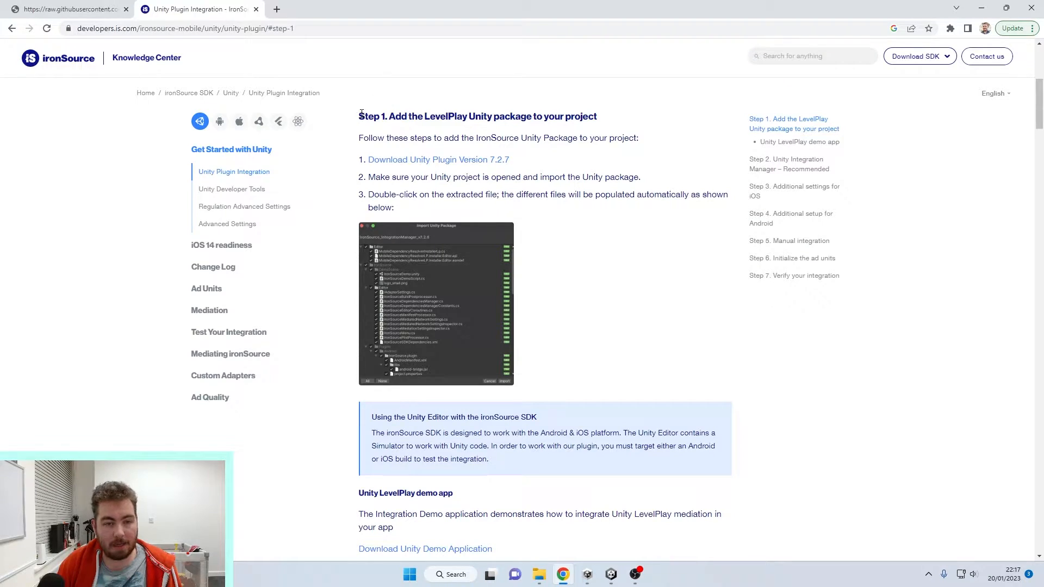
left_click_drag(358, 116, 622, 139)
scroll(548, 158, "up", 5)
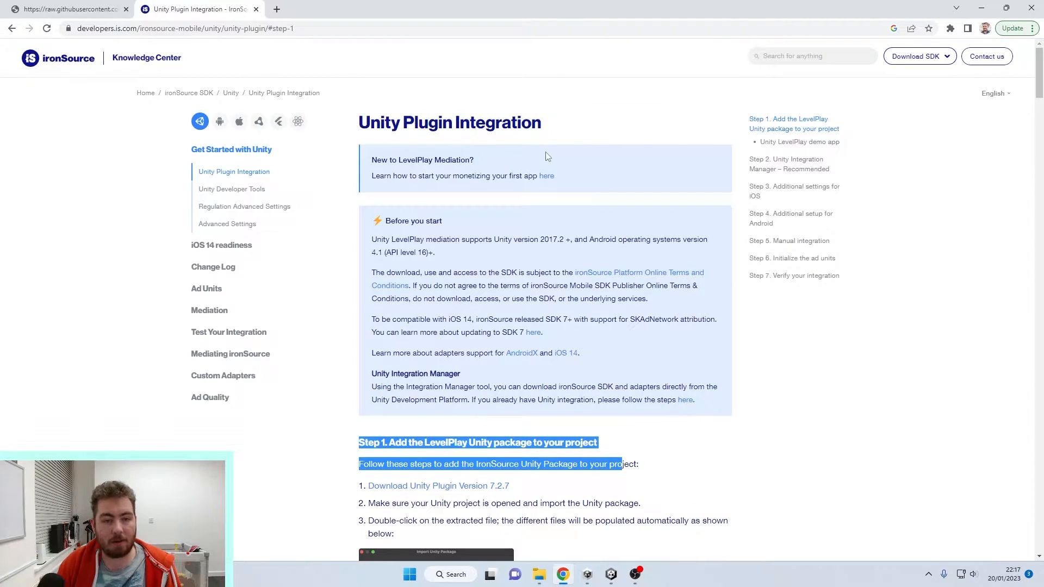
left_click_drag(359, 123, 598, 122)
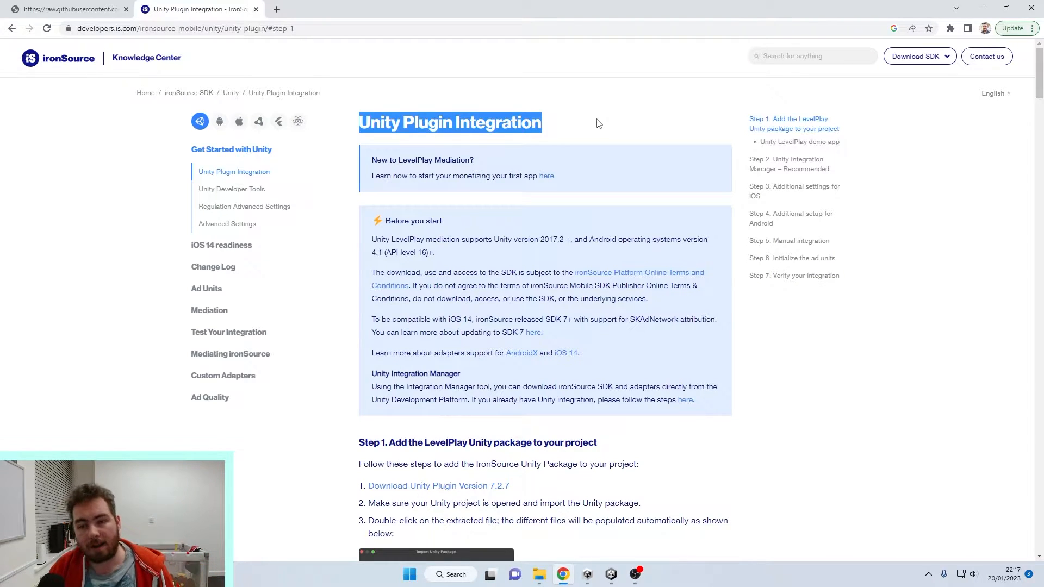
left_click(449, 115)
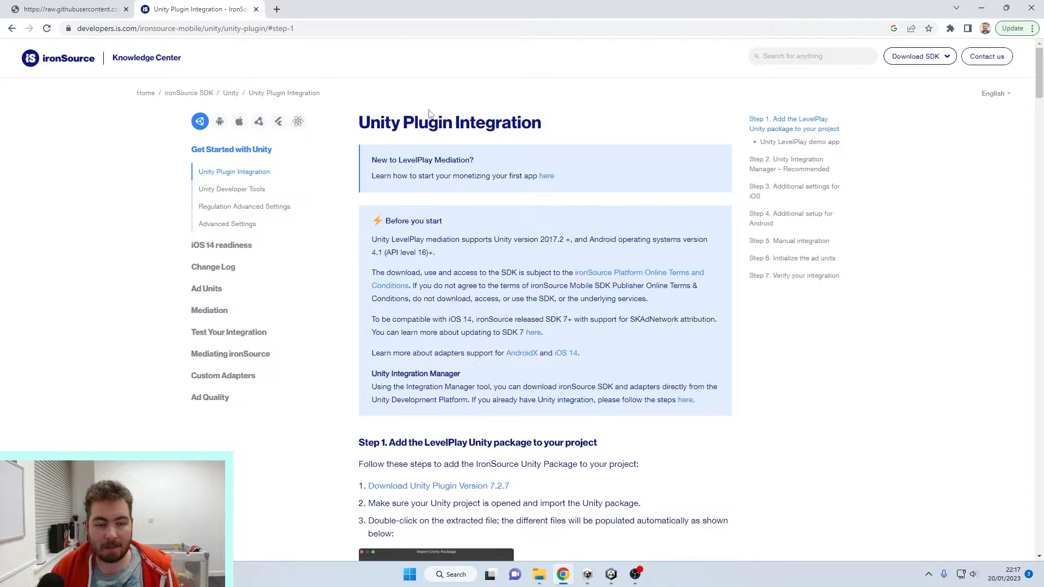
scroll(500, 223, "down", 5)
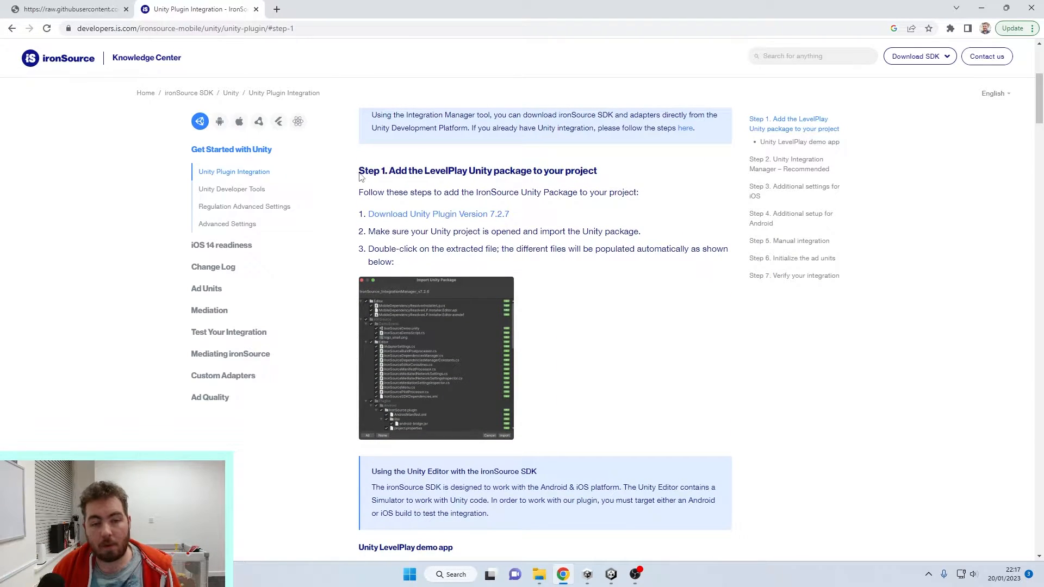
left_click(453, 219)
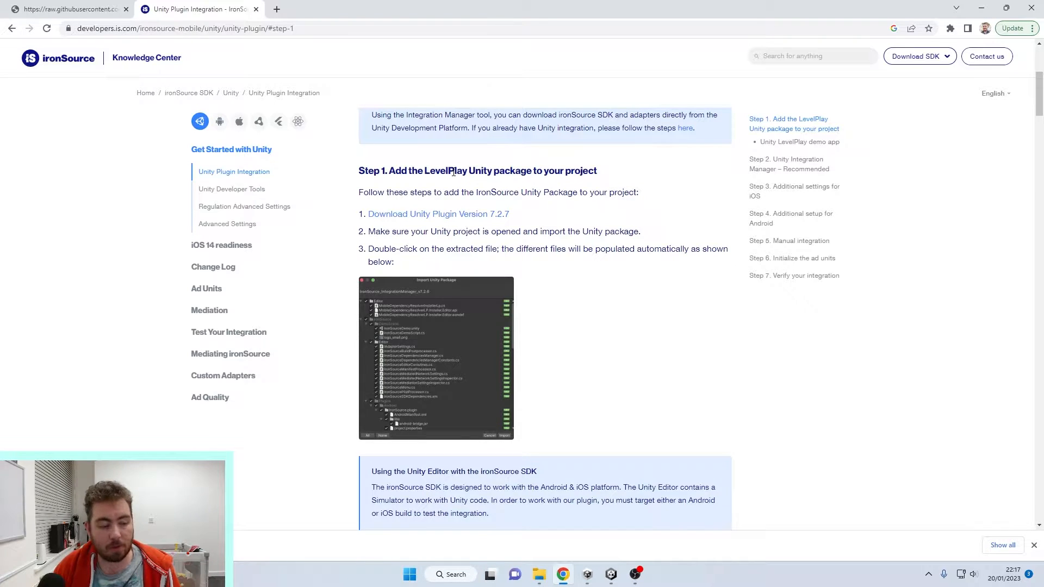
scroll(454, 172, "up", 1)
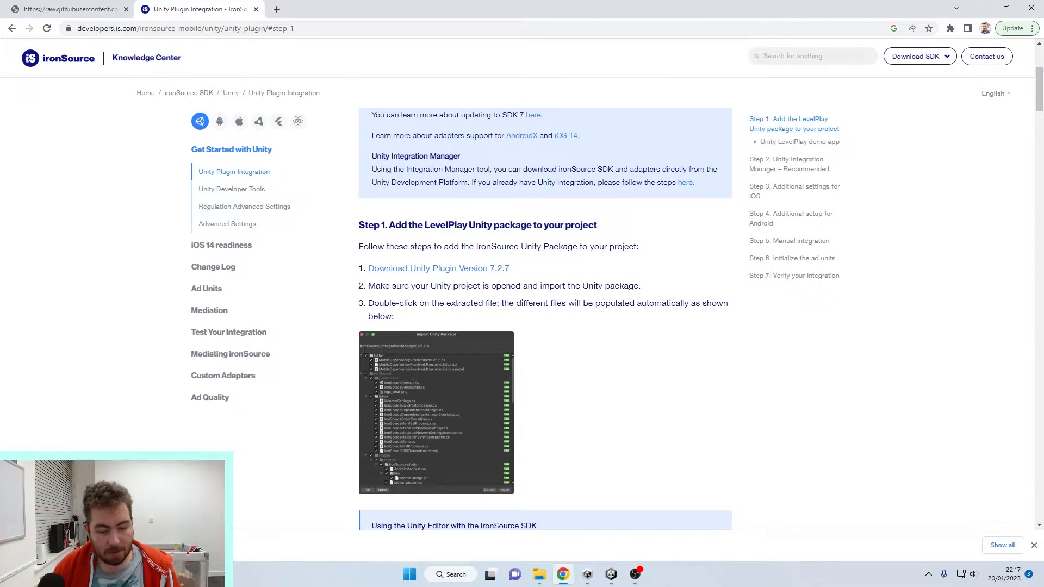
Switch to Unity and import the full IronSource_IntegrationManager_v7.2.7 package along with the required Mobile Dependency Resolver.
left_click(610, 574)
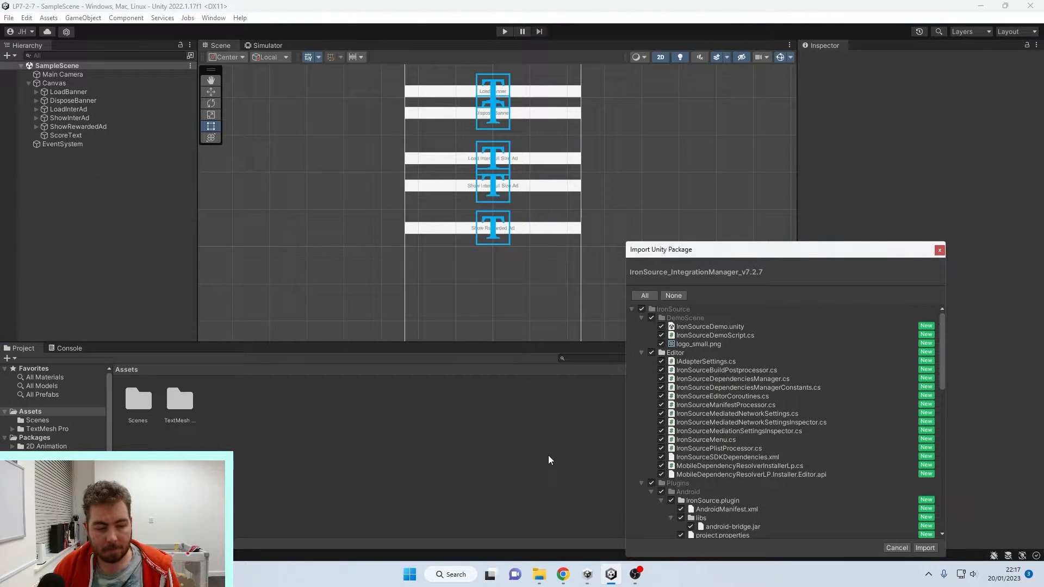
left_click_drag(741, 249, 712, 62)
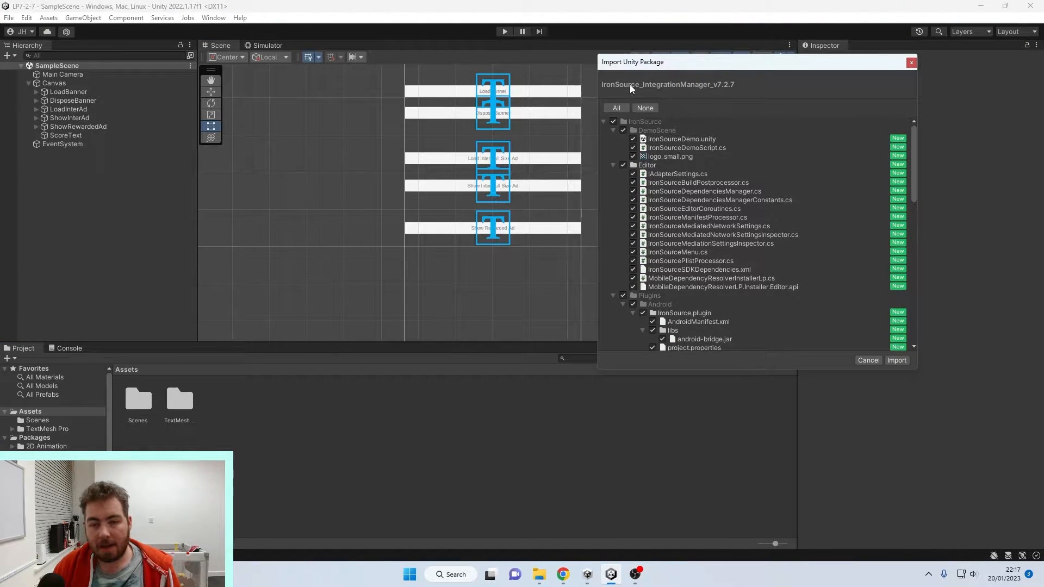
scroll(790, 282, "down", 15)
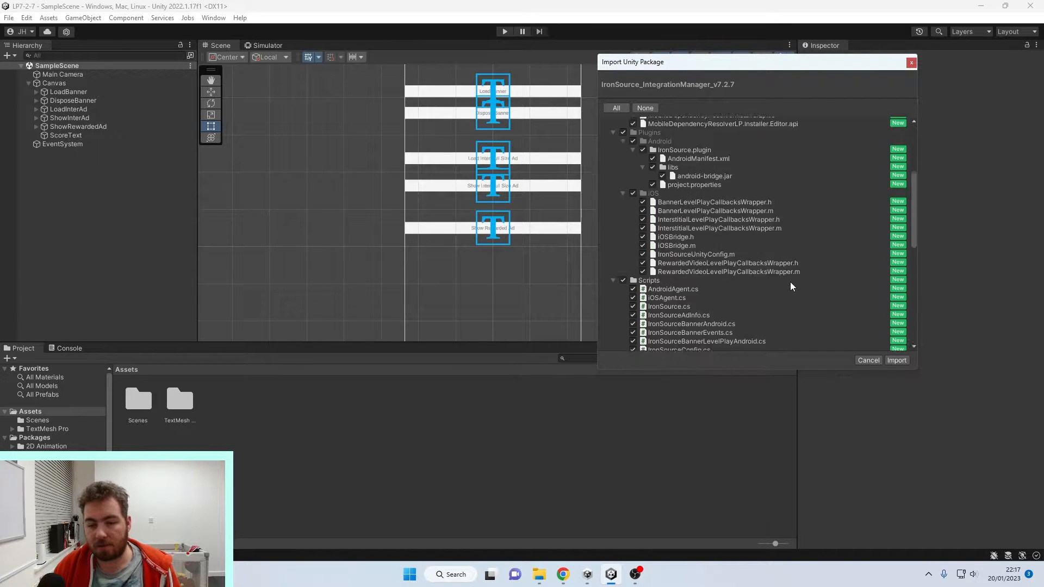
scroll(791, 271, "up", 15)
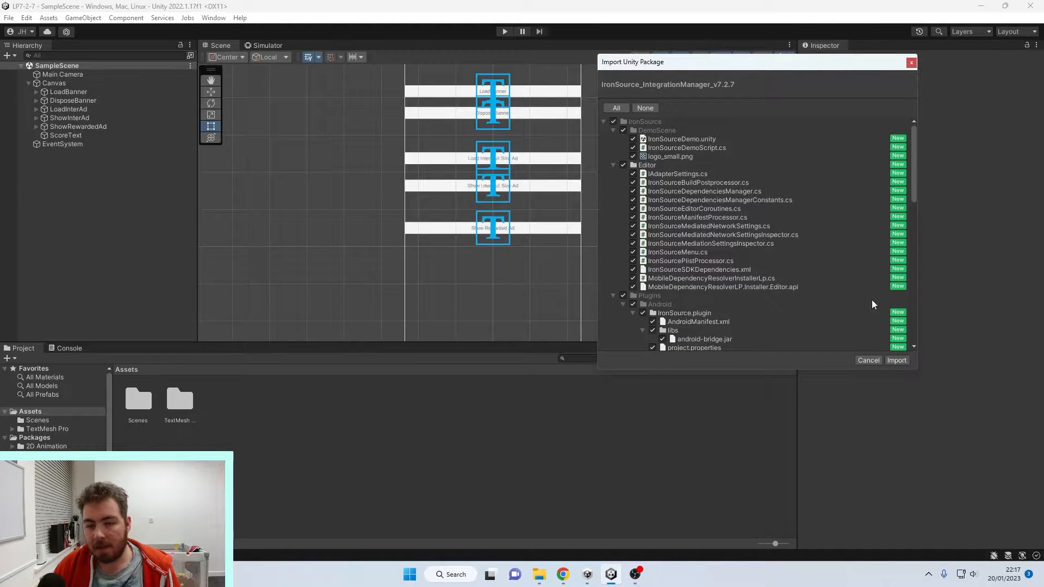
left_click(896, 361)
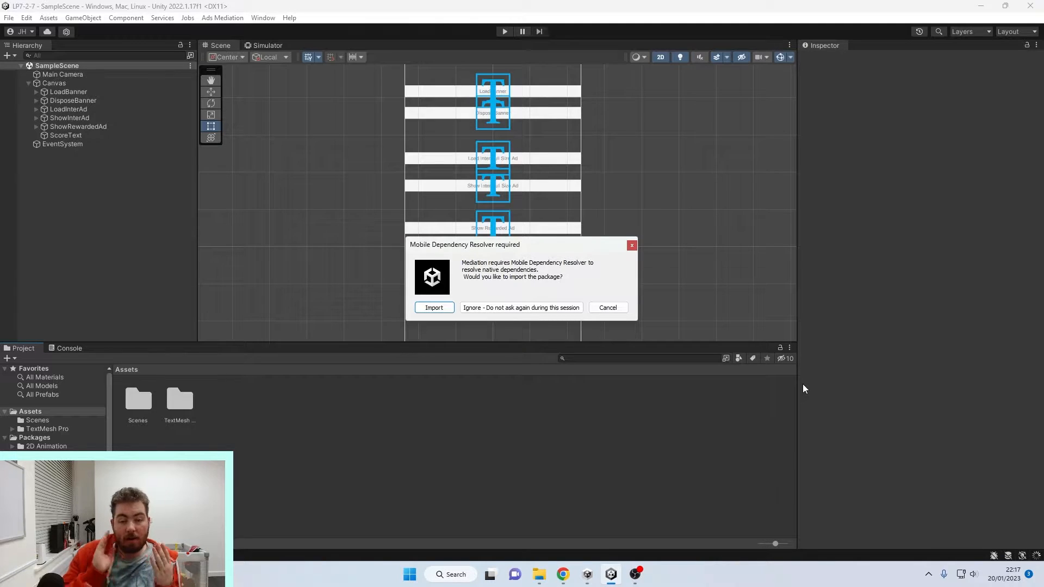
left_click(434, 308)
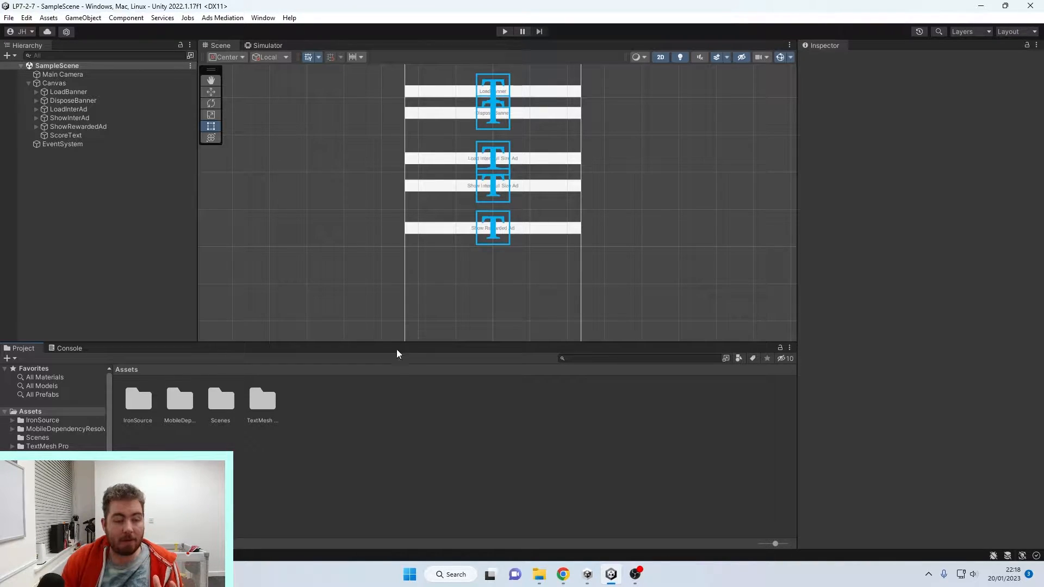
Install the UnityAds adapter through the LevelPlay Integration Manager, then close the manager.
left_click(229, 20)
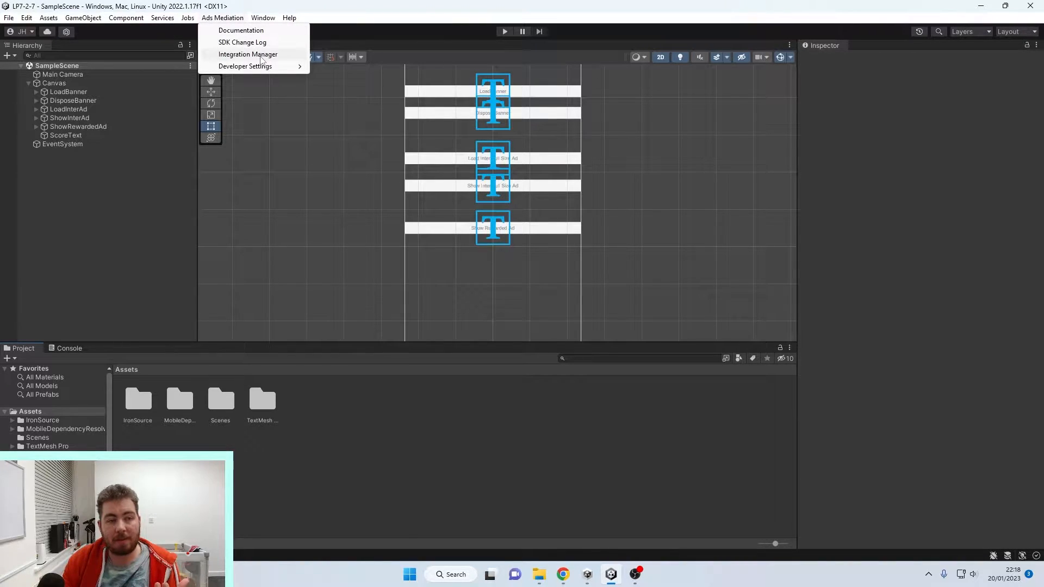
left_click(261, 56)
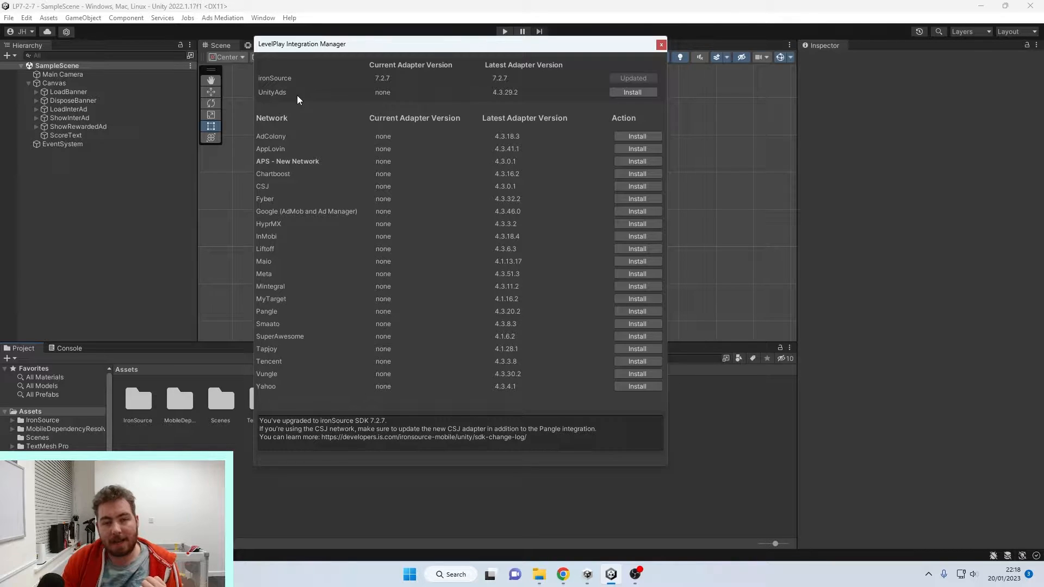
left_click(633, 92)
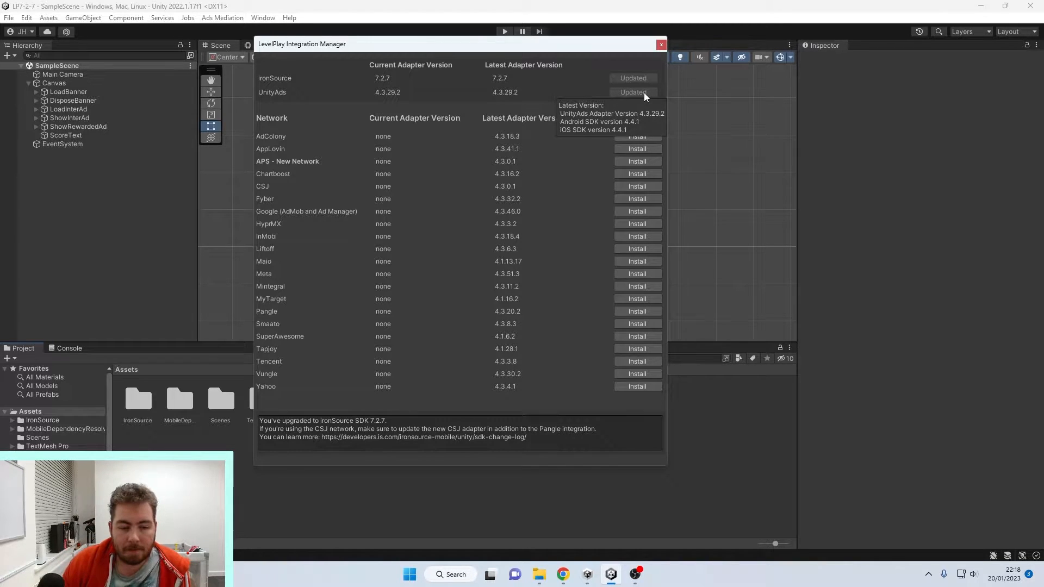
left_click(661, 45)
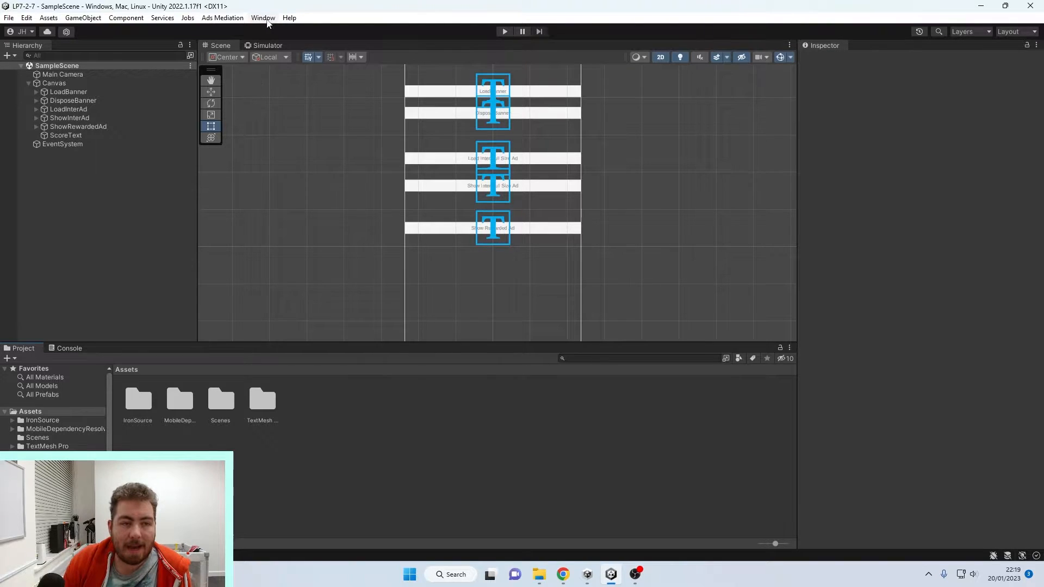
left_click(263, 18)
mouse_move(223, 18)
left_click(239, 54)
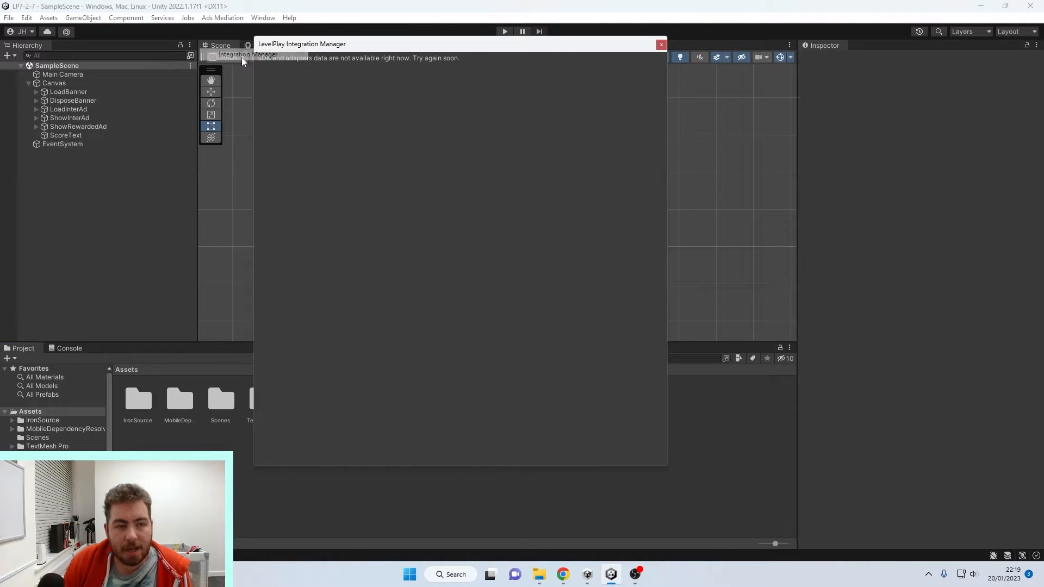
left_click(661, 44)
Try to resolve the Android dependencies with the Mobile Dependency Resolver.
left_click(49, 19)
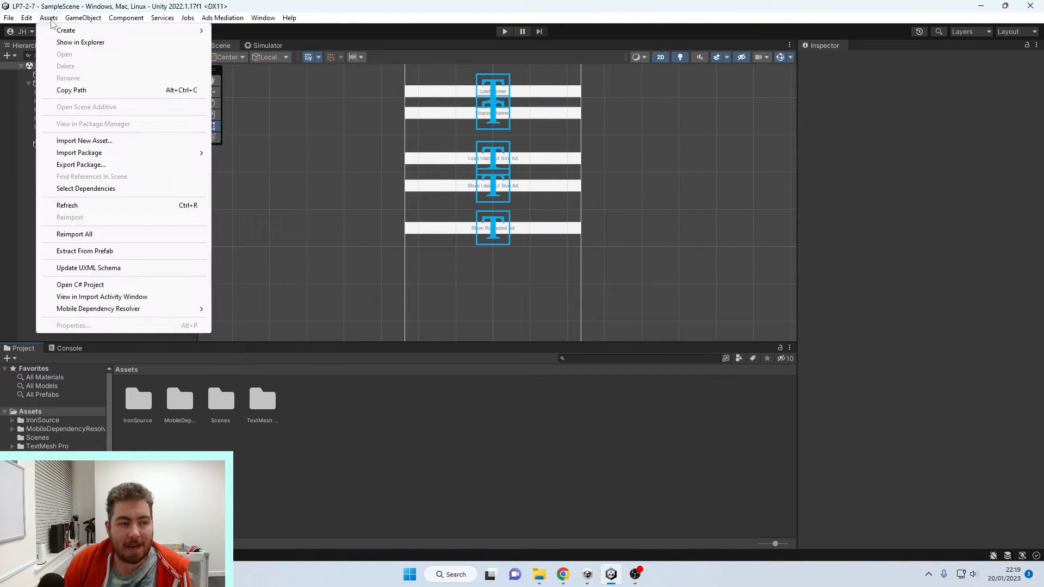
mouse_move(123, 311)
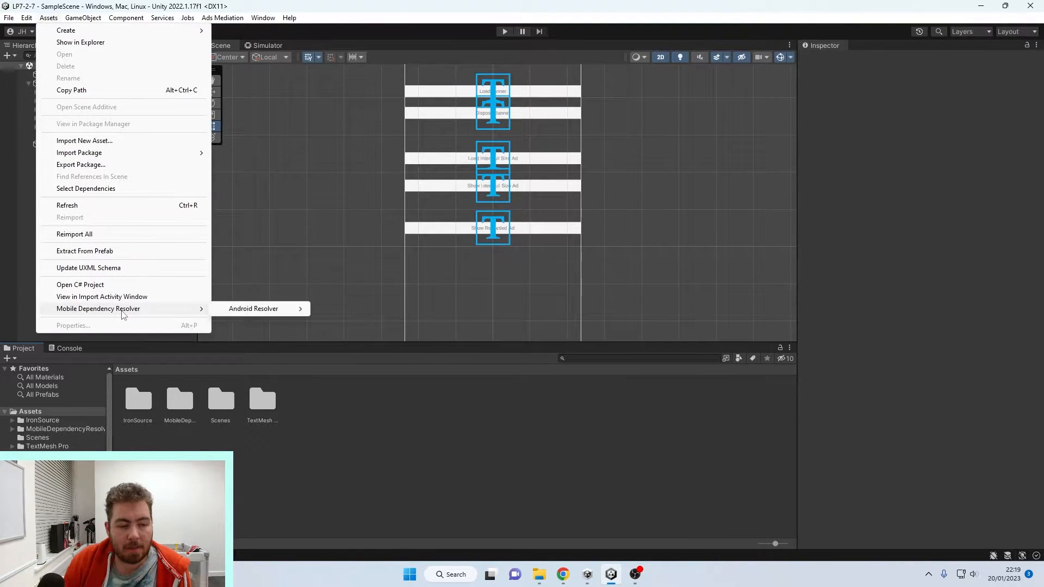
mouse_move(234, 311)
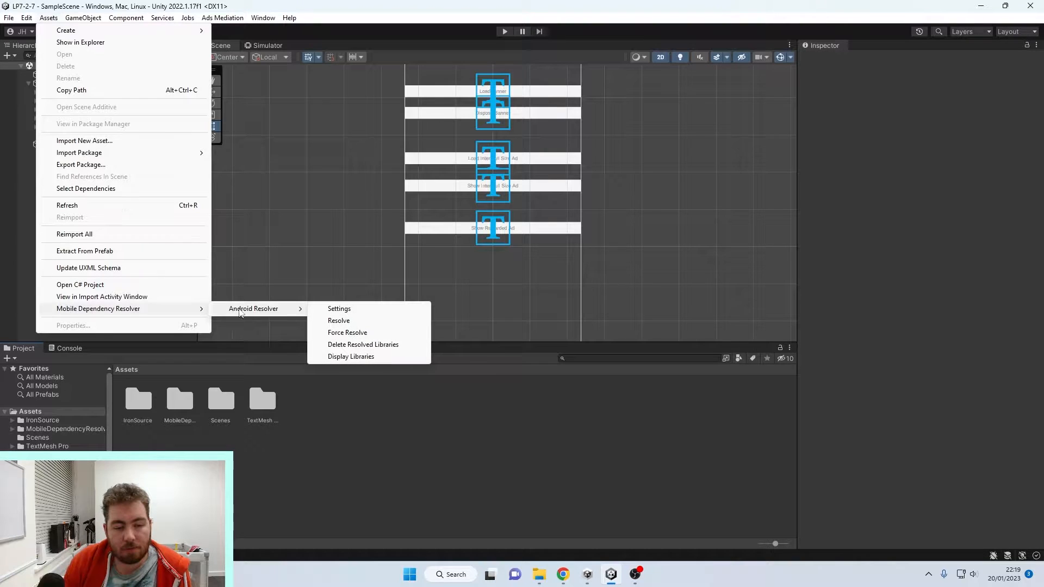
left_click(339, 320)
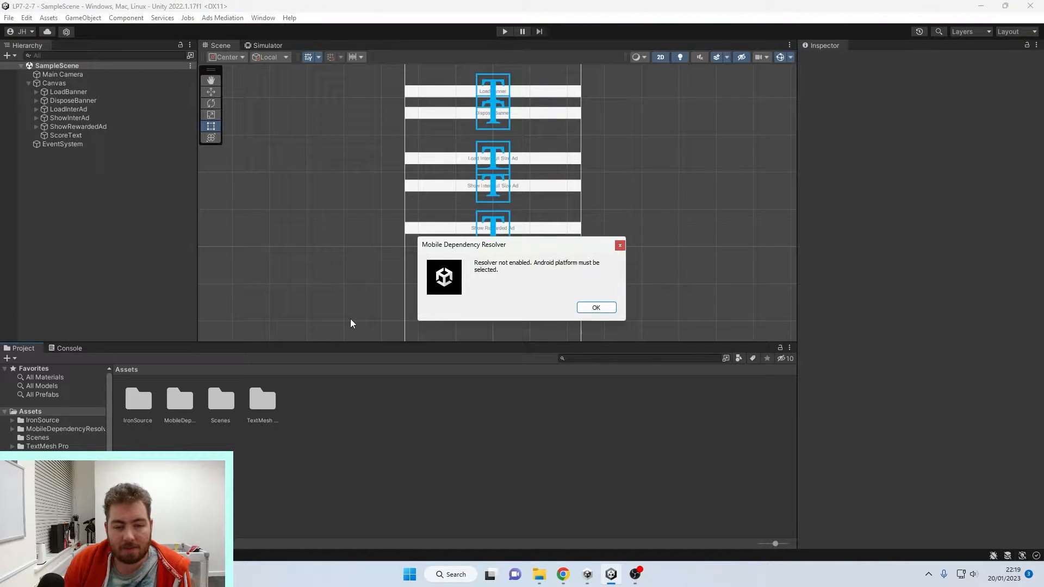
left_click(596, 307)
Switch the project's build platform to Android and close the build settings.
left_click(9, 17)
left_click(64, 152)
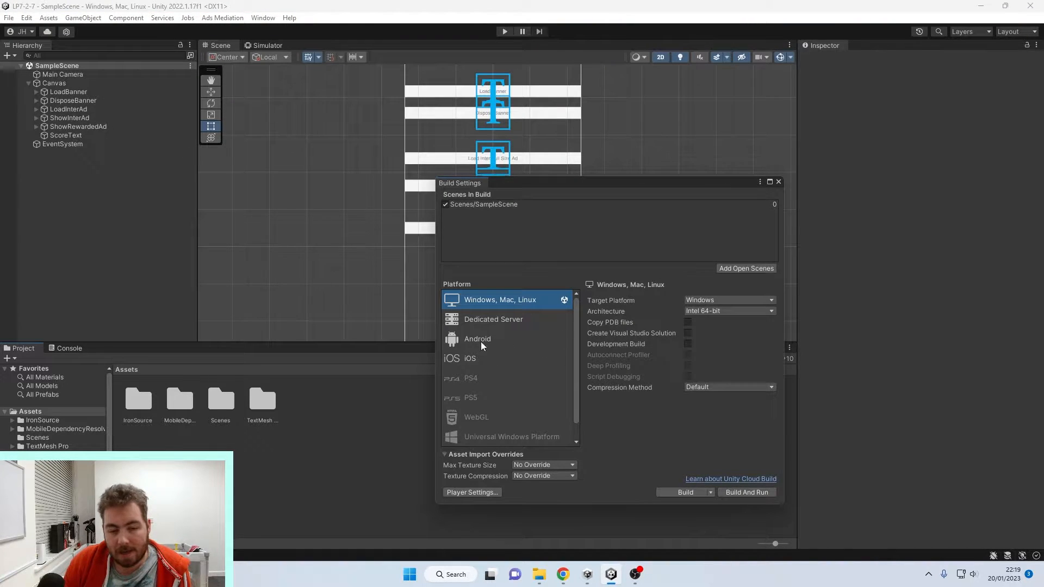
left_click(501, 339)
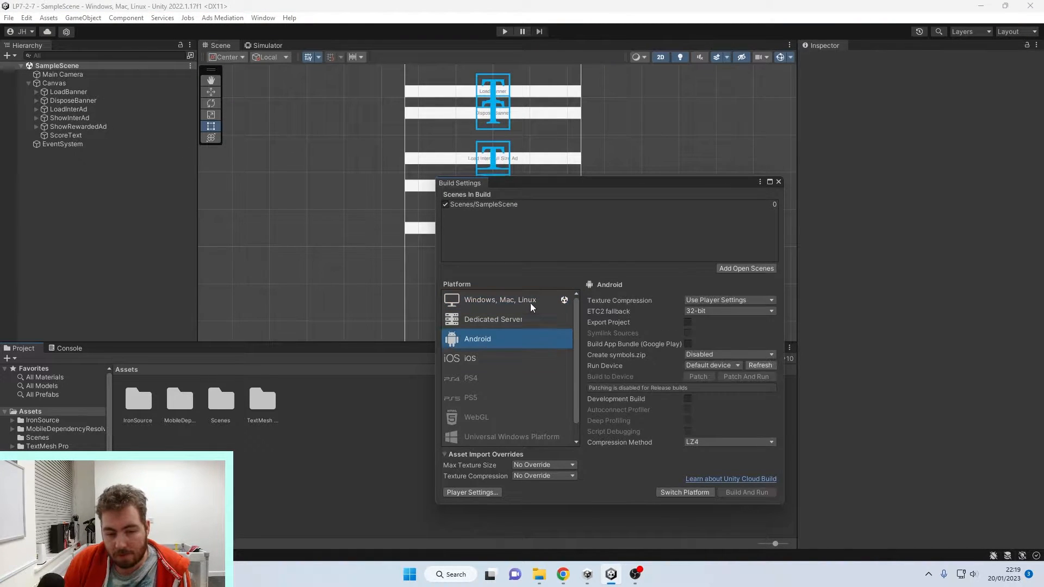
left_click(685, 492)
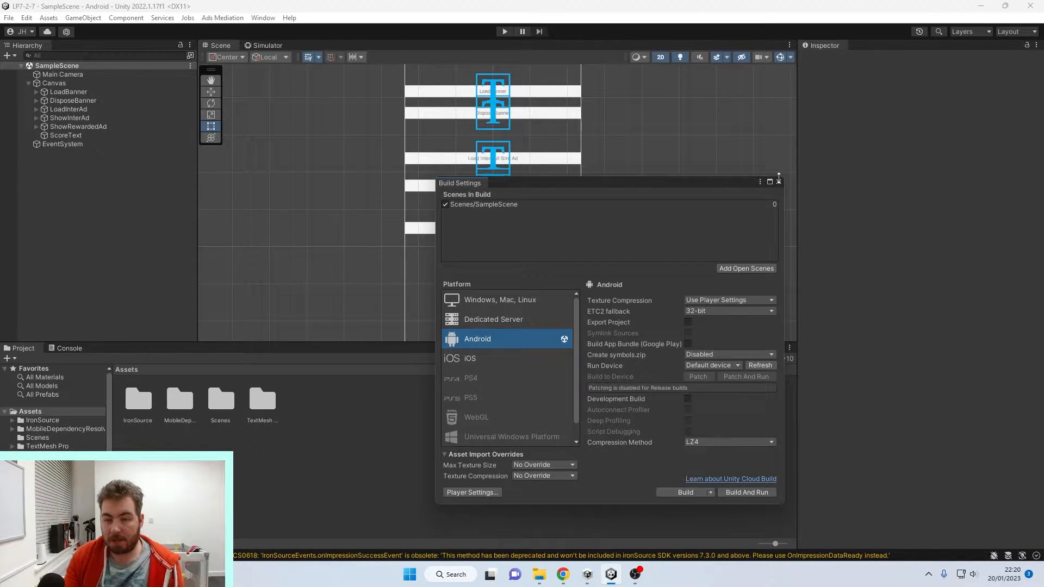
left_click(779, 182)
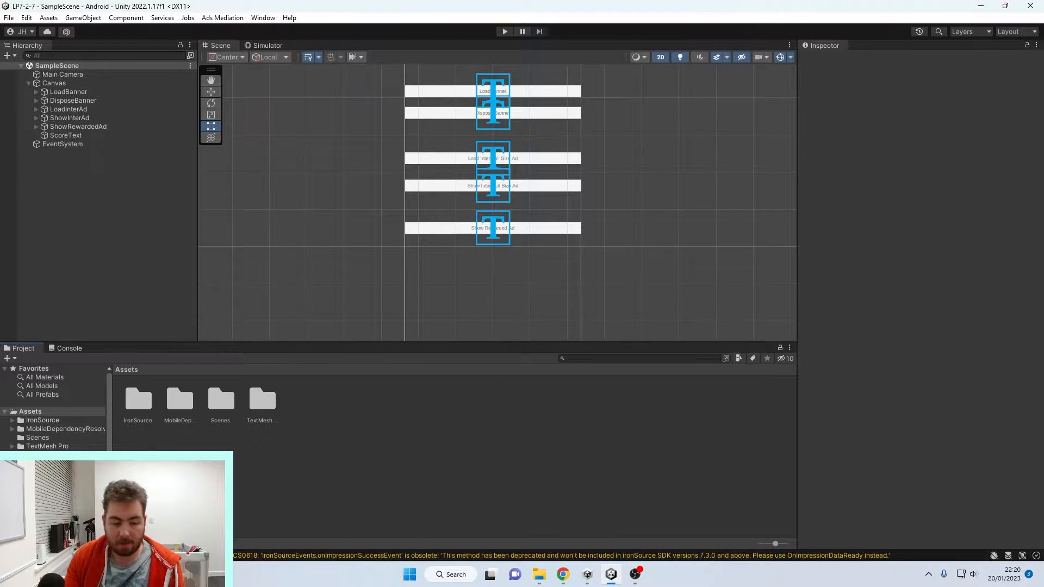
Show the Console and inspect the details of the IronSourceDemoScript warning.
left_click(61, 348)
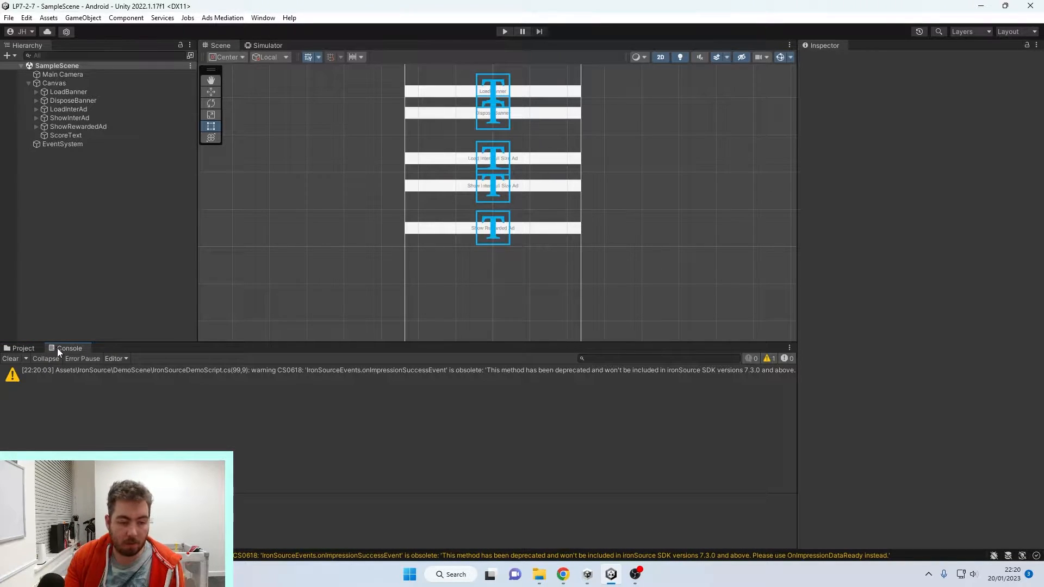
left_click(151, 376)
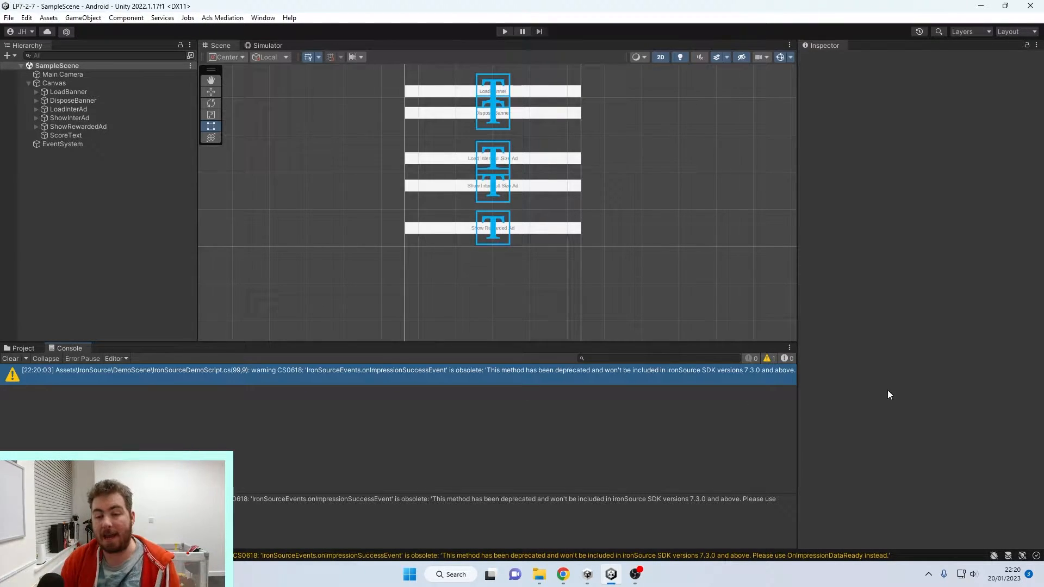
Clear the Console and try to resolve the Android dependencies again with the Mobile Dependency Resolver.
left_click(11, 358)
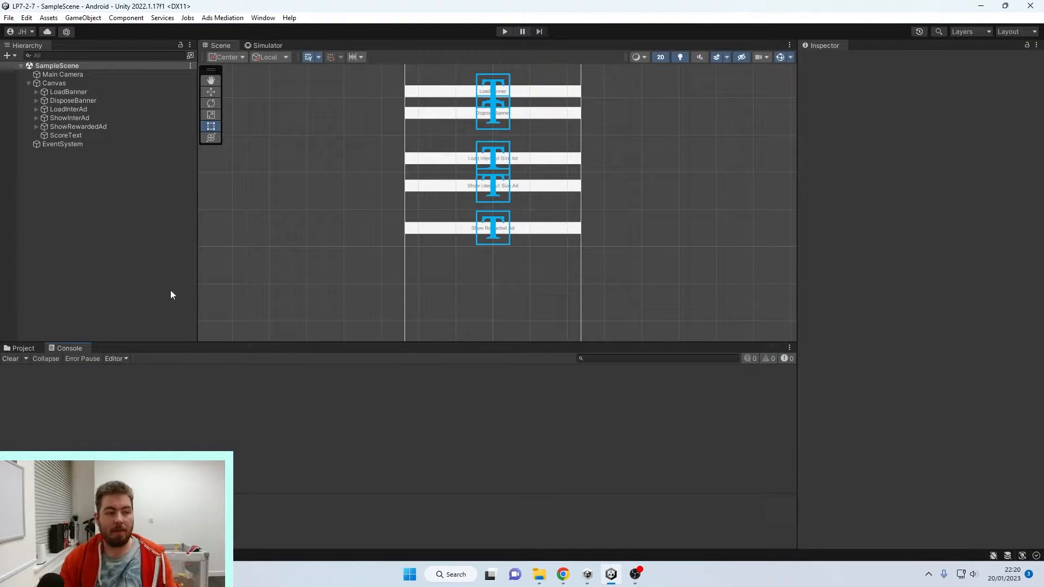
left_click(48, 17)
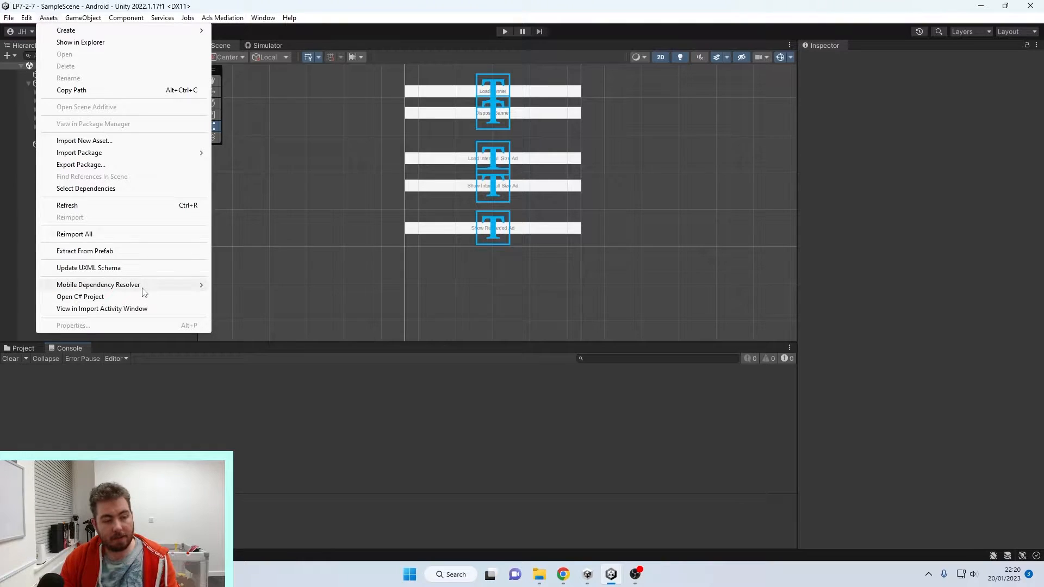
mouse_move(144, 289)
mouse_move(253, 285)
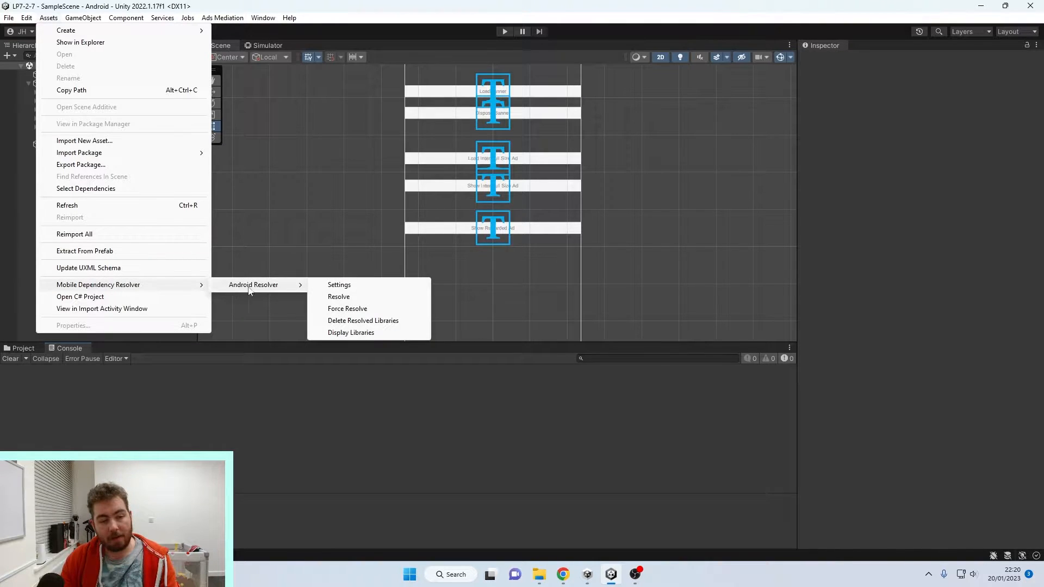
left_click(353, 298)
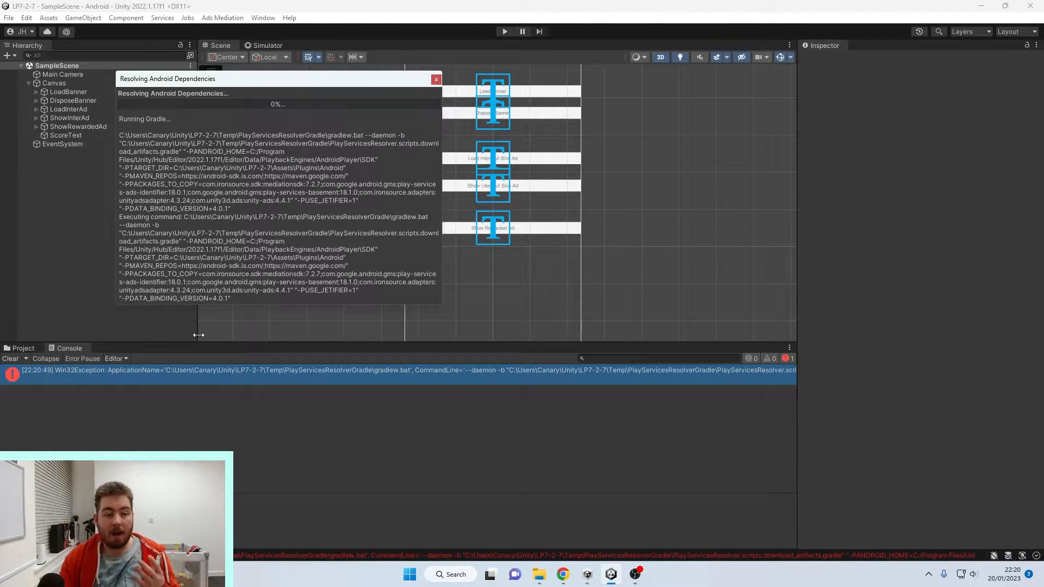
Inspect the Win32Exception details in the Console, highlighting the missing file's name and the native error text.
left_click(224, 373)
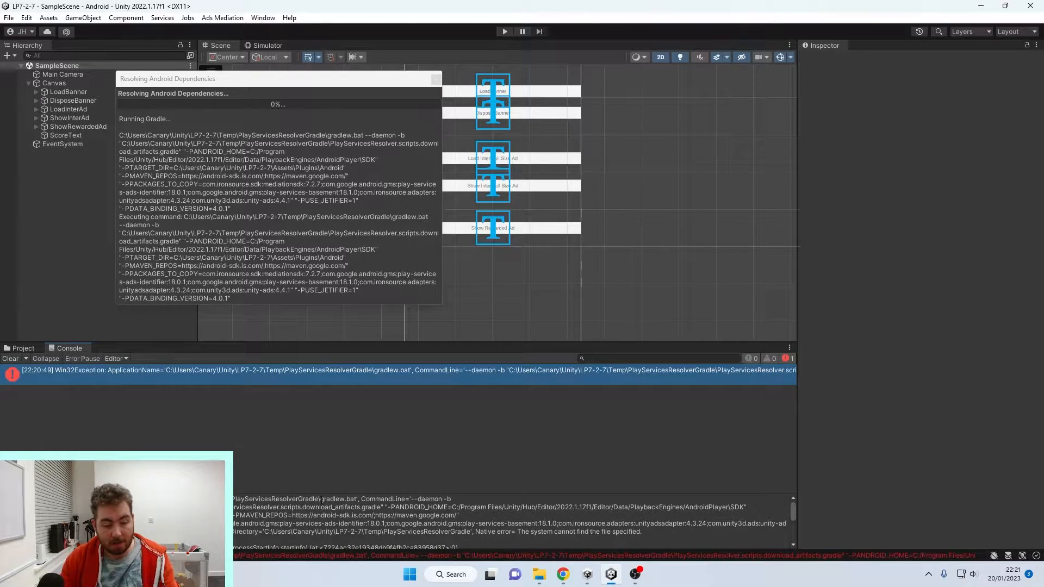
left_click_drag(338, 498, 356, 497)
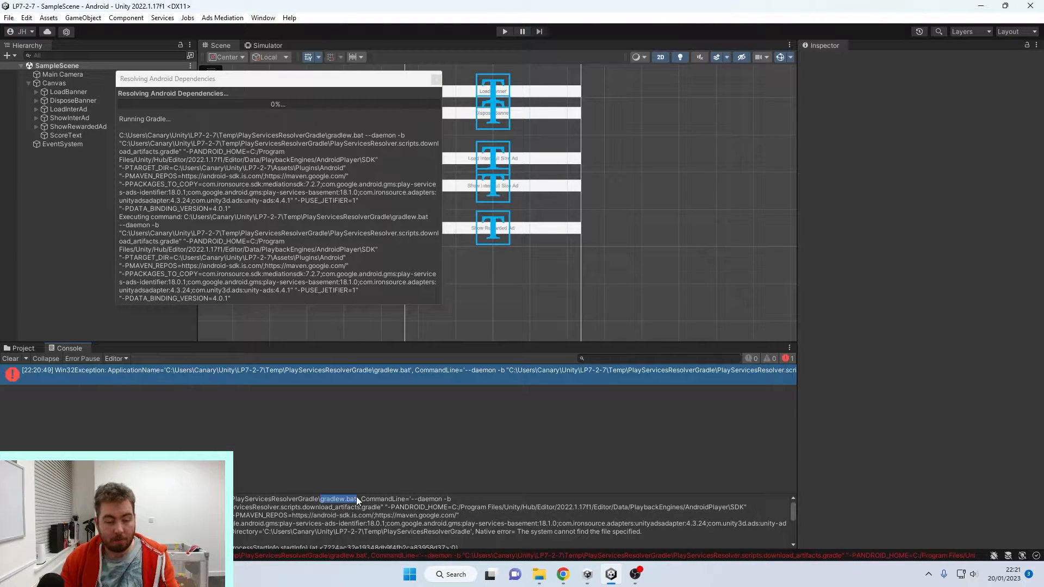
left_click_drag(516, 531, 671, 531)
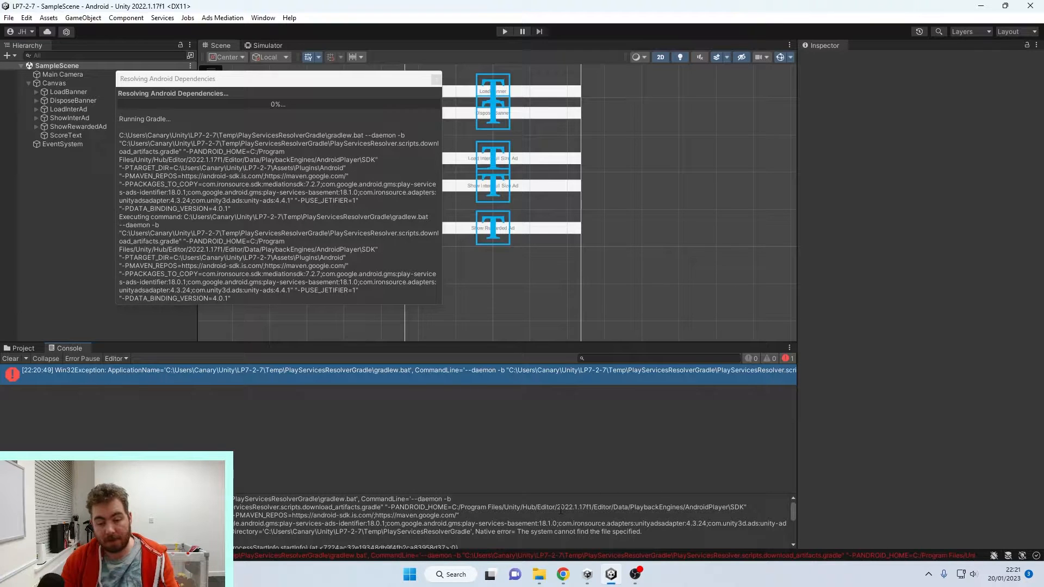
Switch to Chrome and copy the entire gradlew.bat script from the googlesamples unity-jar-resolver page.
mouse_move(563, 574)
left_click(566, 541)
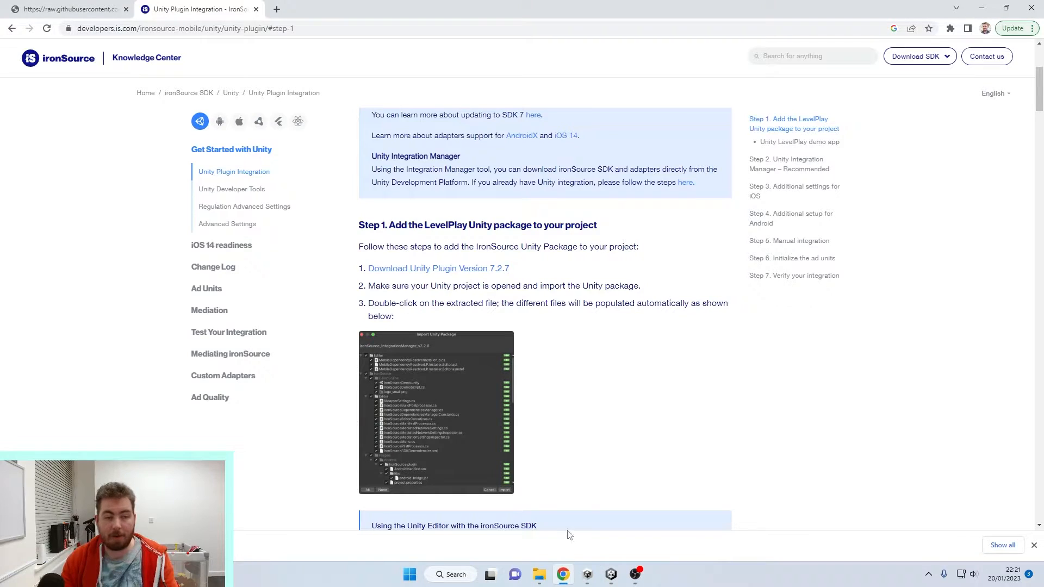
left_click(48, 7)
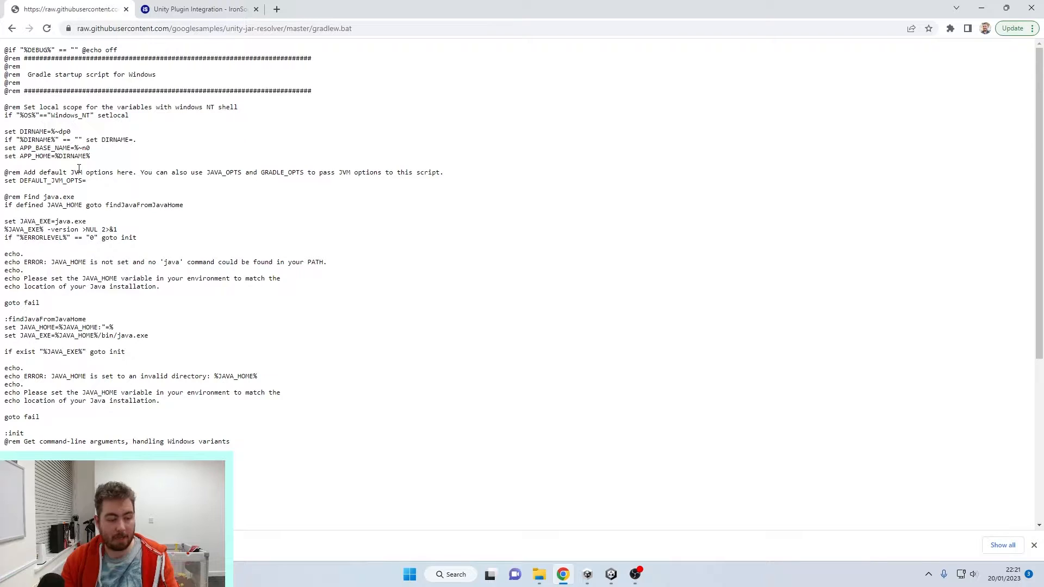
key("ctrl+a")
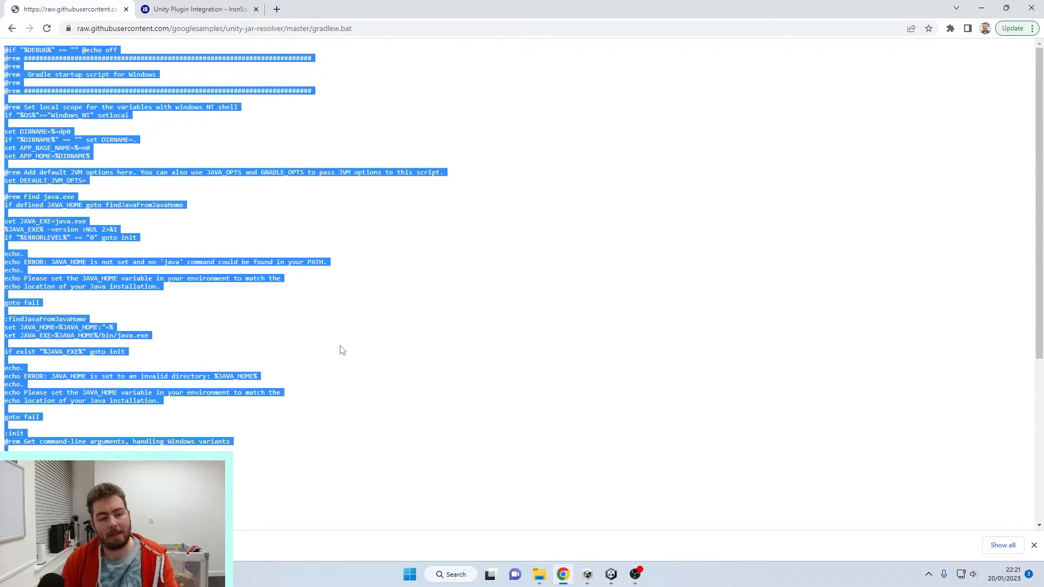
Switch to File Explorer and open the PlayServicesResolverGradle folder inside the LP7-2-7 project's Temp folder.
left_click(547, 580)
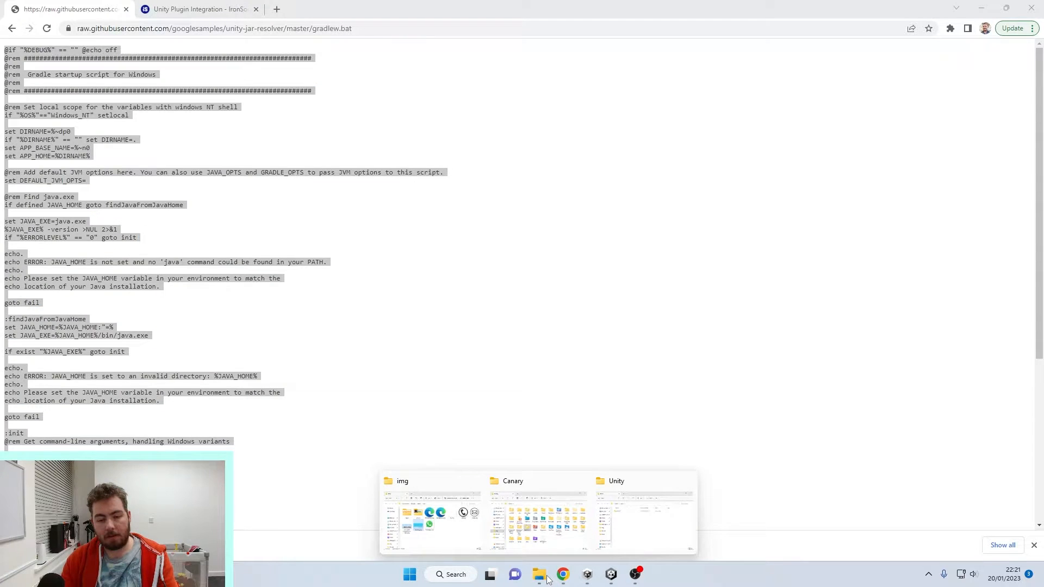
left_click(645, 533)
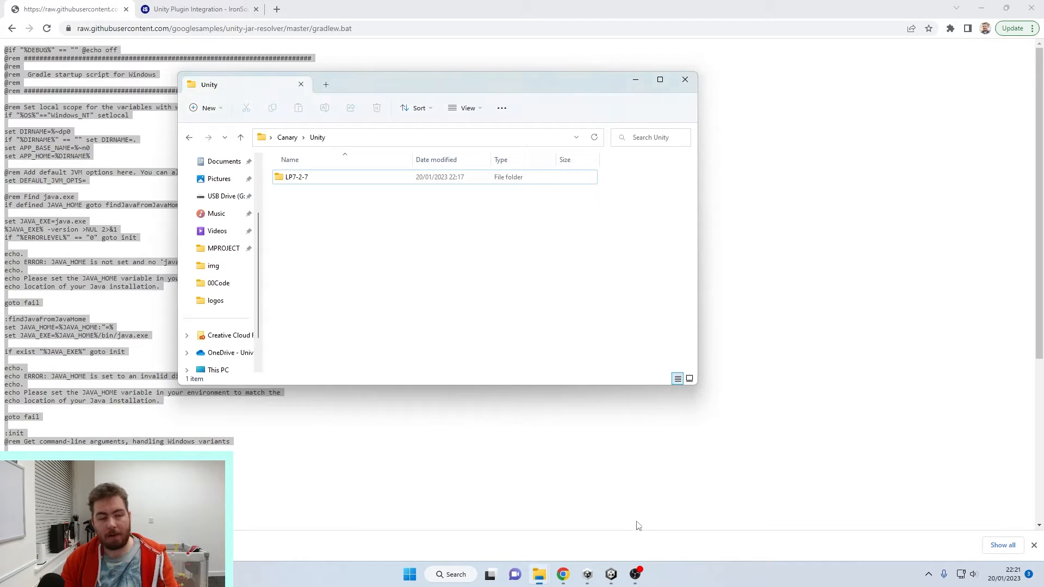
double_click(320, 181)
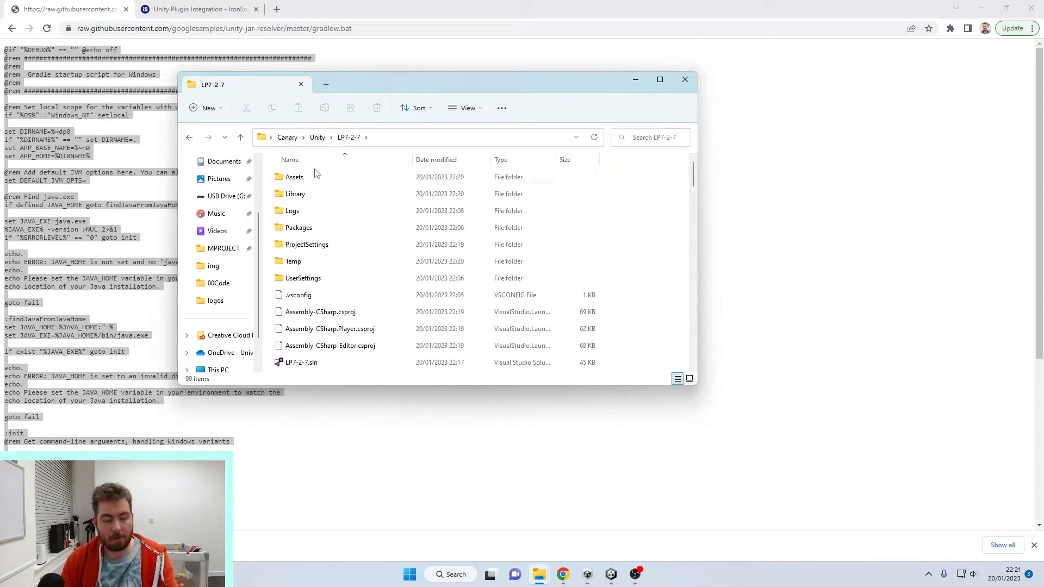
double_click(299, 262)
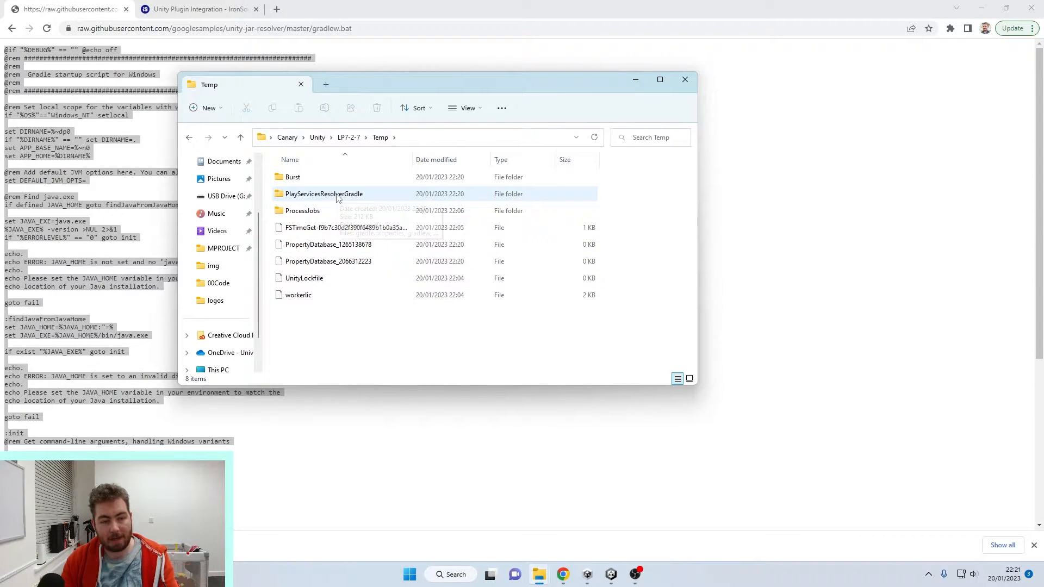
double_click(335, 195)
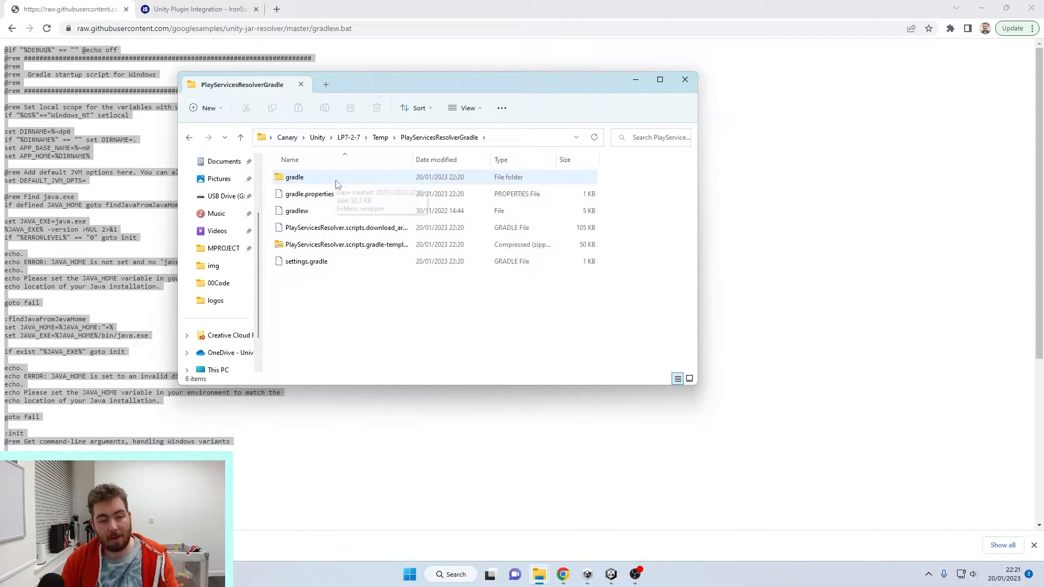
Return to Unity and recheck the required batch file name in the Console error details.
mouse_move(566, 574)
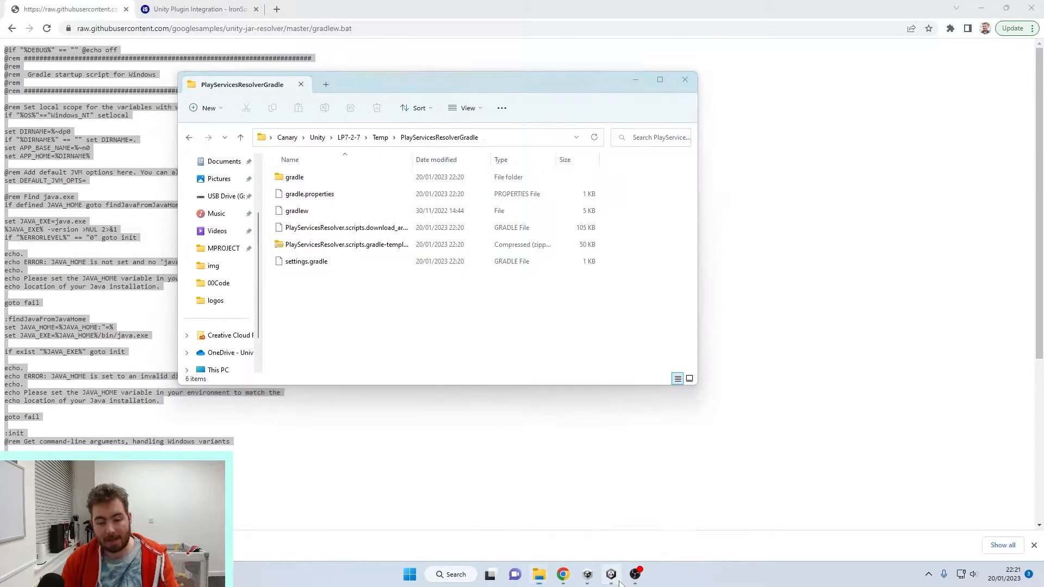
left_click(611, 574)
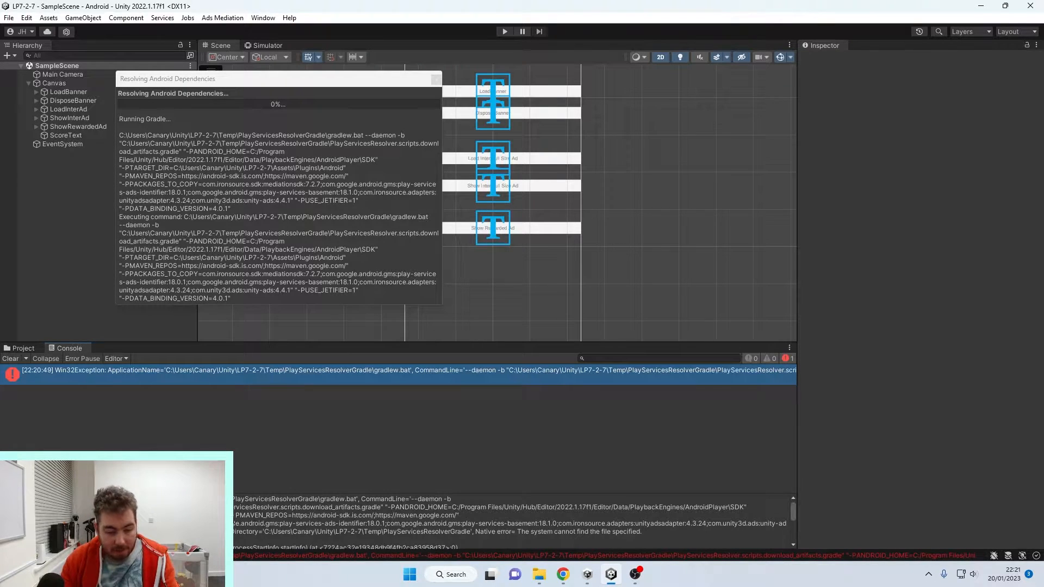
double_click(357, 496)
left_click(356, 496)
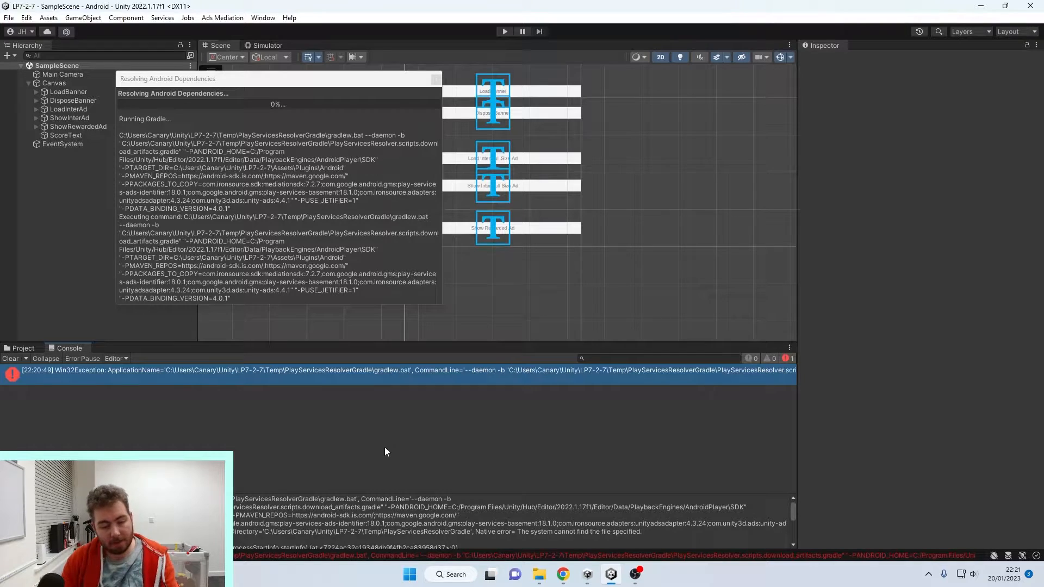
Switch to File Explorer and create a text document in the PlayServicesResolverGradle folder, keeping its default name.
mouse_move(539, 574)
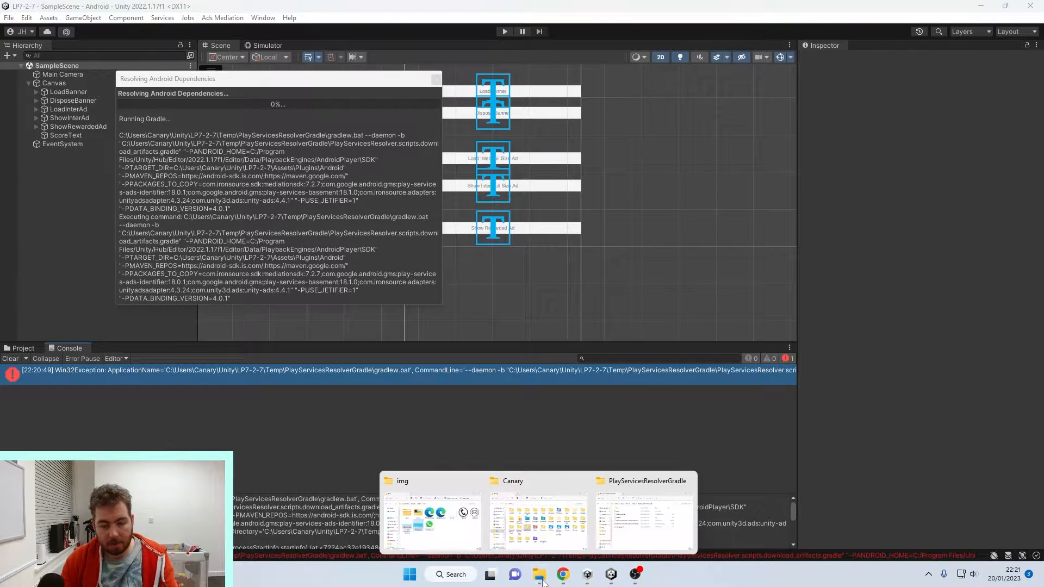
left_click(637, 538)
right_click(328, 311)
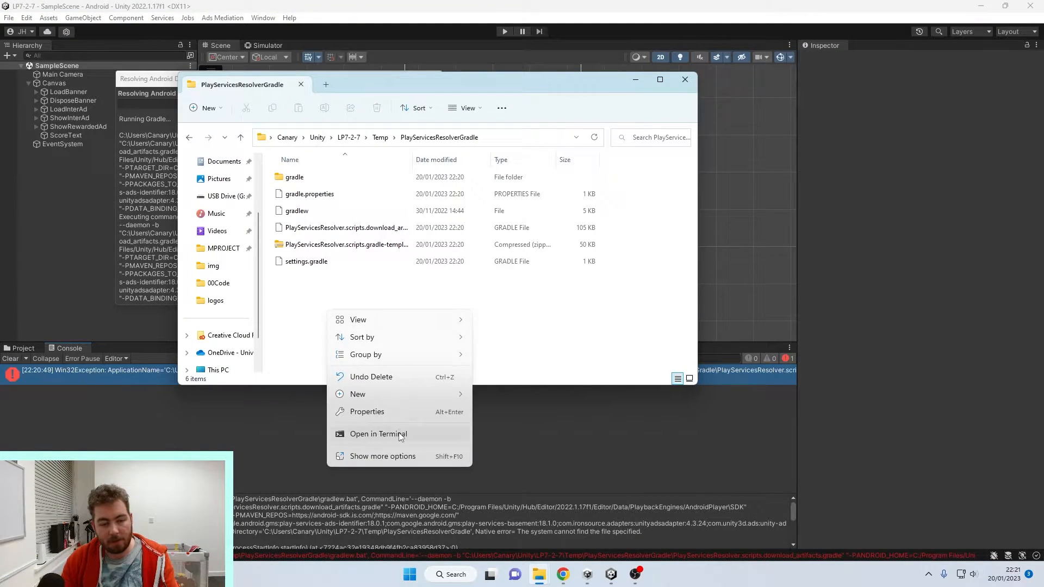
mouse_move(388, 395)
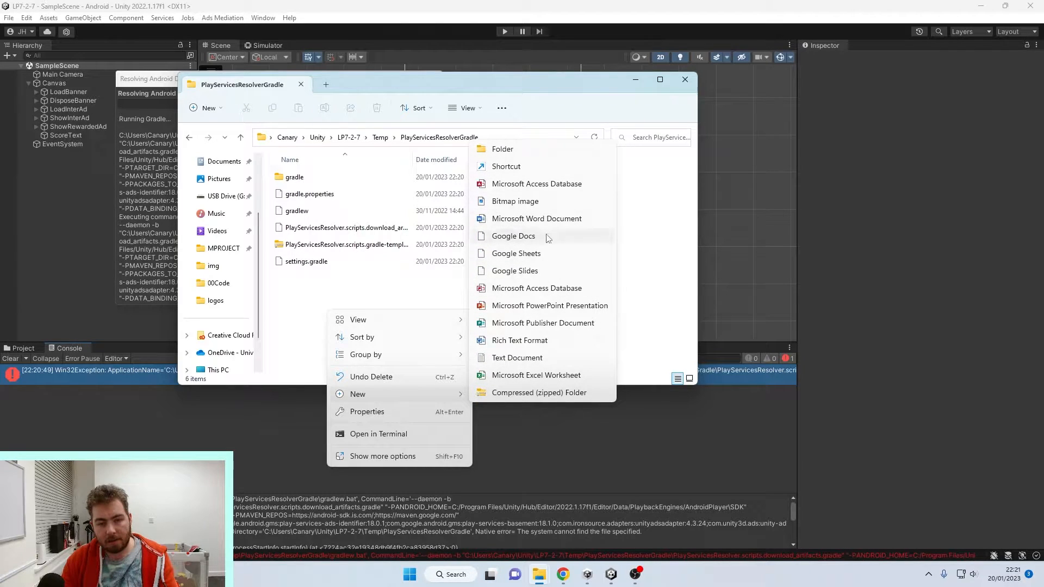
left_click(516, 357)
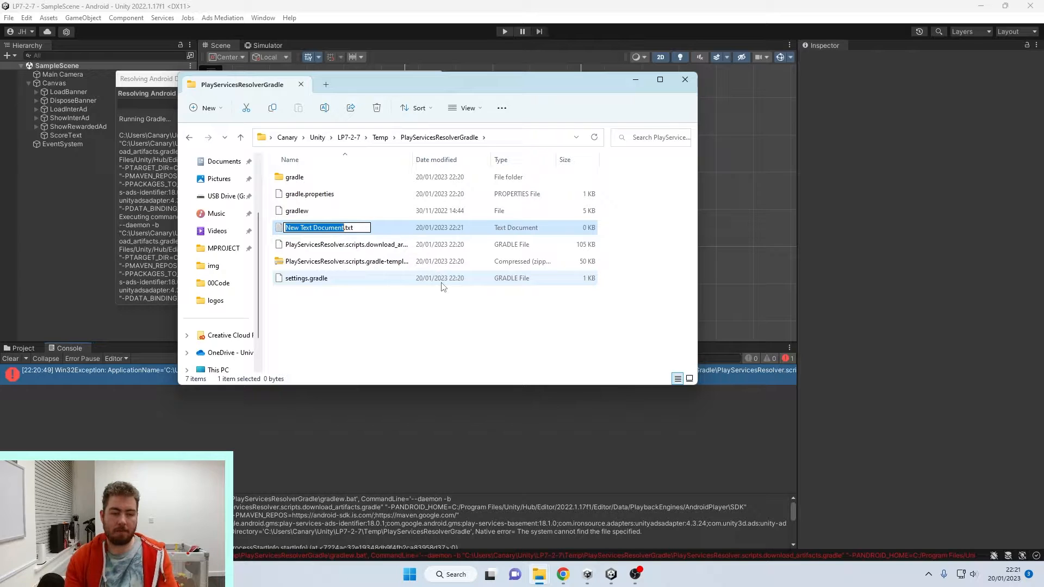
left_click(425, 304)
Open the new text document in Notepad, paste the copied Gradle startup script, save it and close Notepad.
double_click(326, 228)
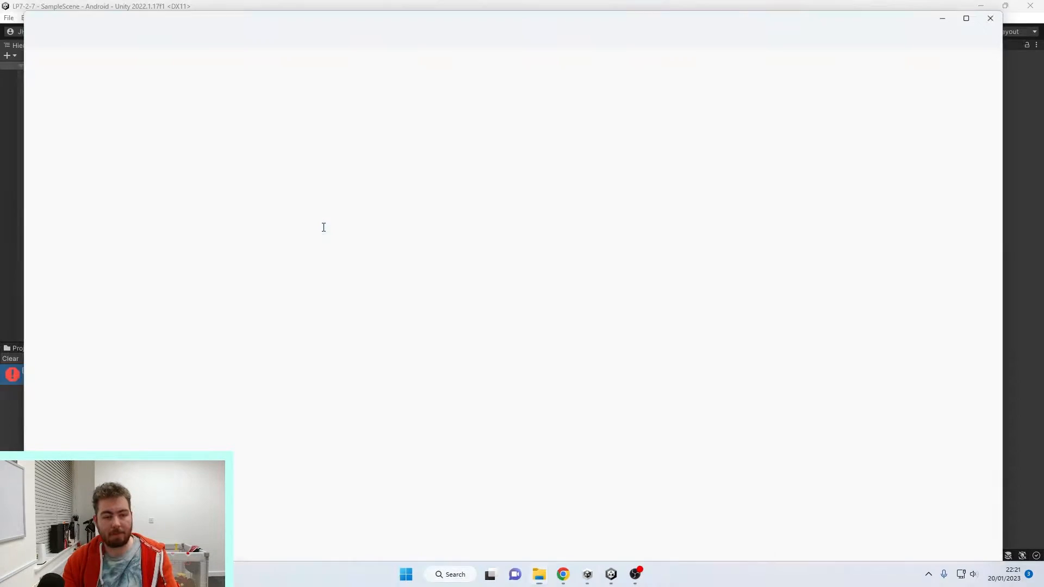
key("ctrl+v")
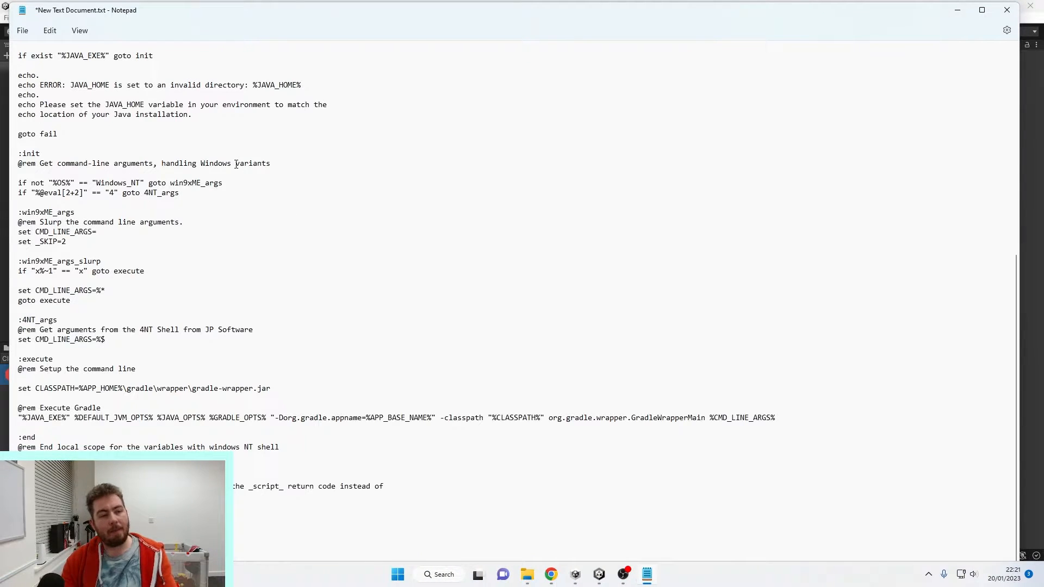
key("ctrl+s")
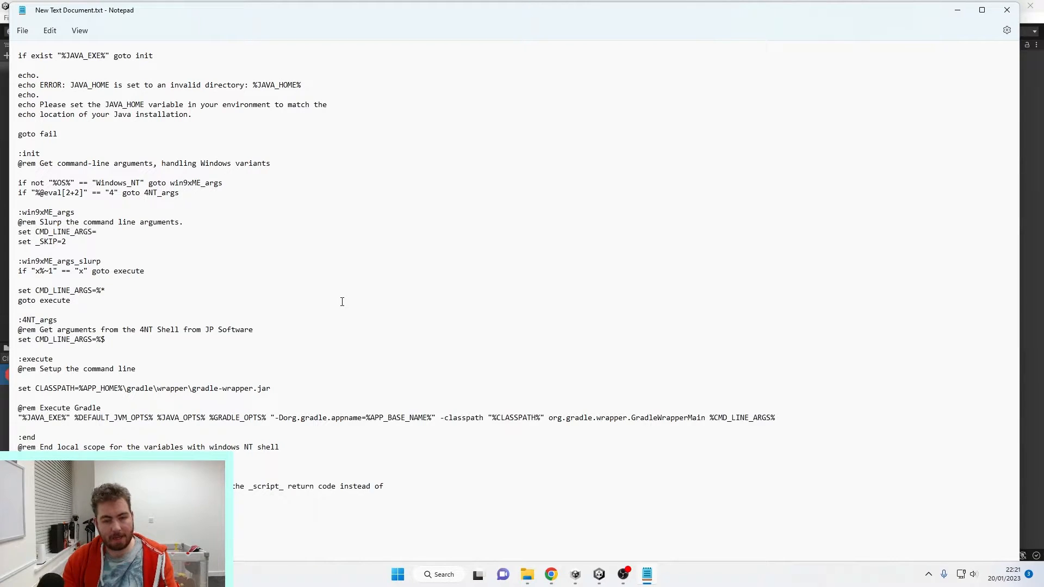
left_click(1006, 10)
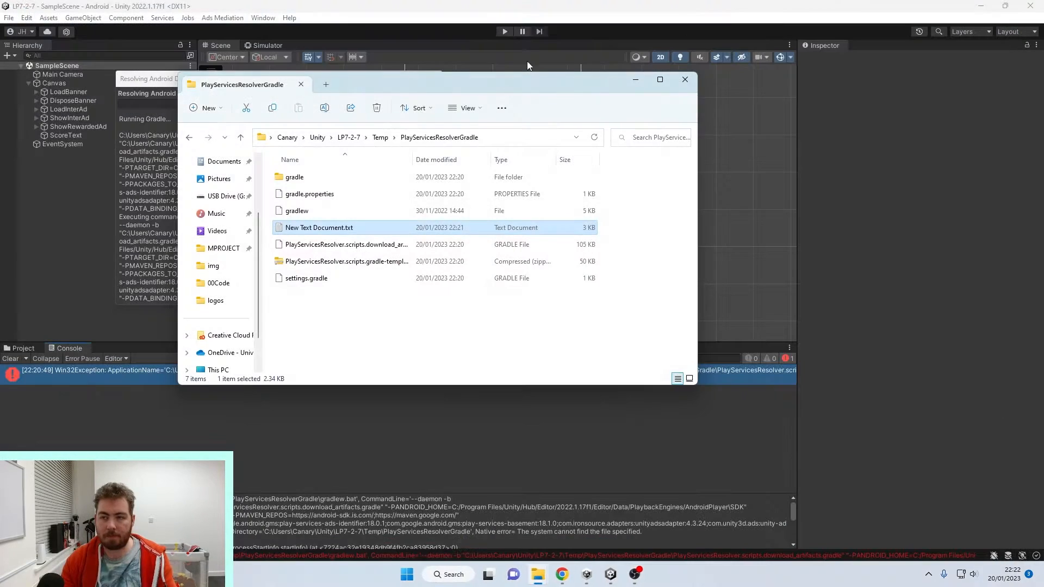
Rename the new text document to gradlew.bat, accepting the file extension change.
left_click(331, 228)
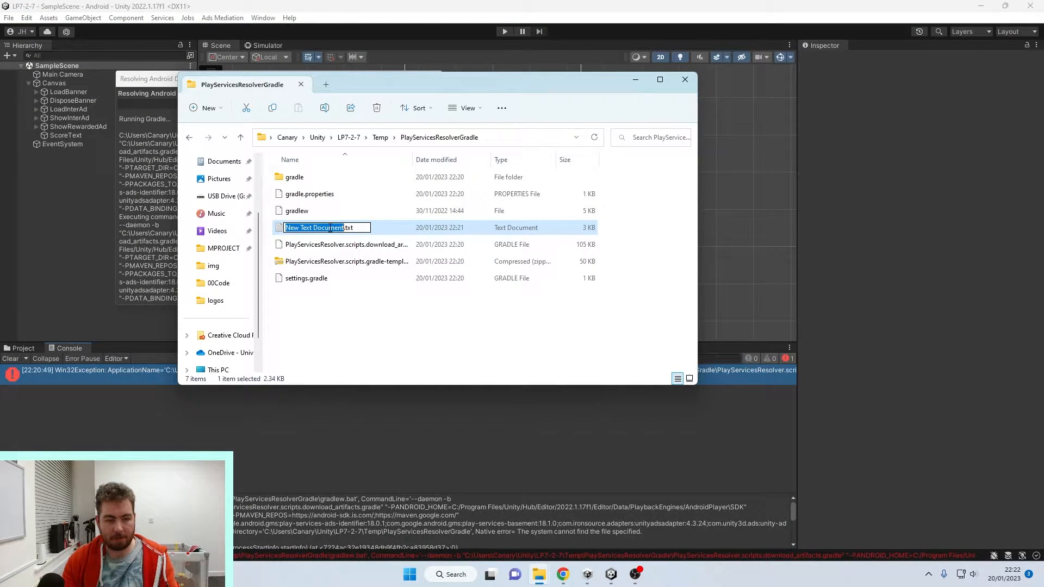
key("ctrl+a")
type("g")
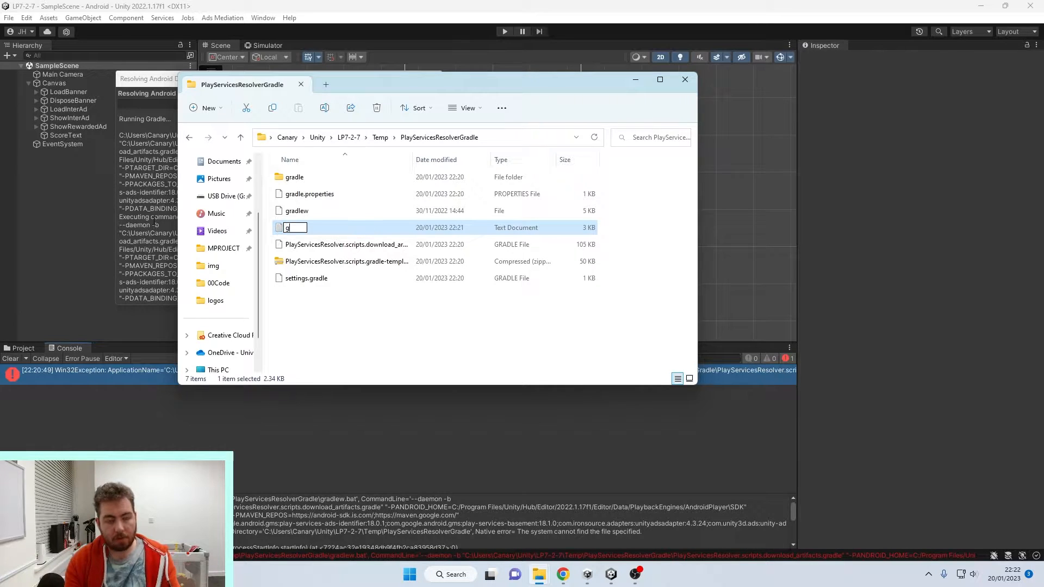
type("radlew.bat")
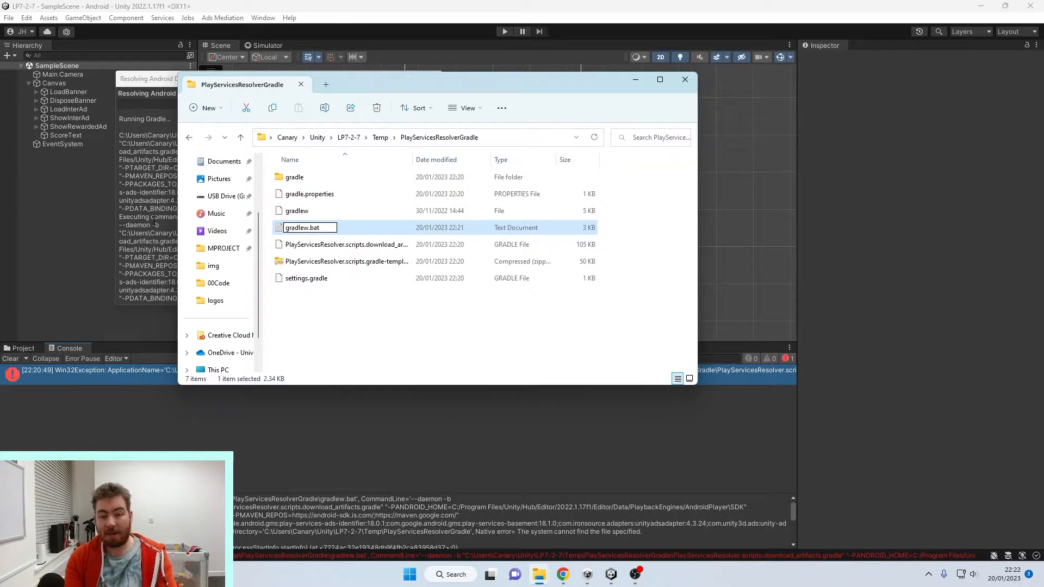
key("Return")
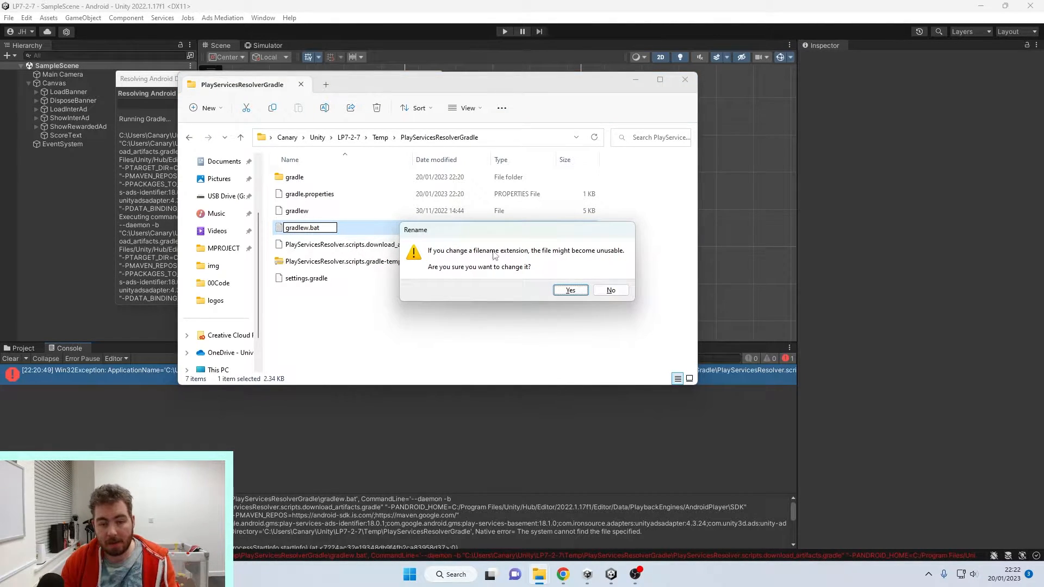
left_click(570, 291)
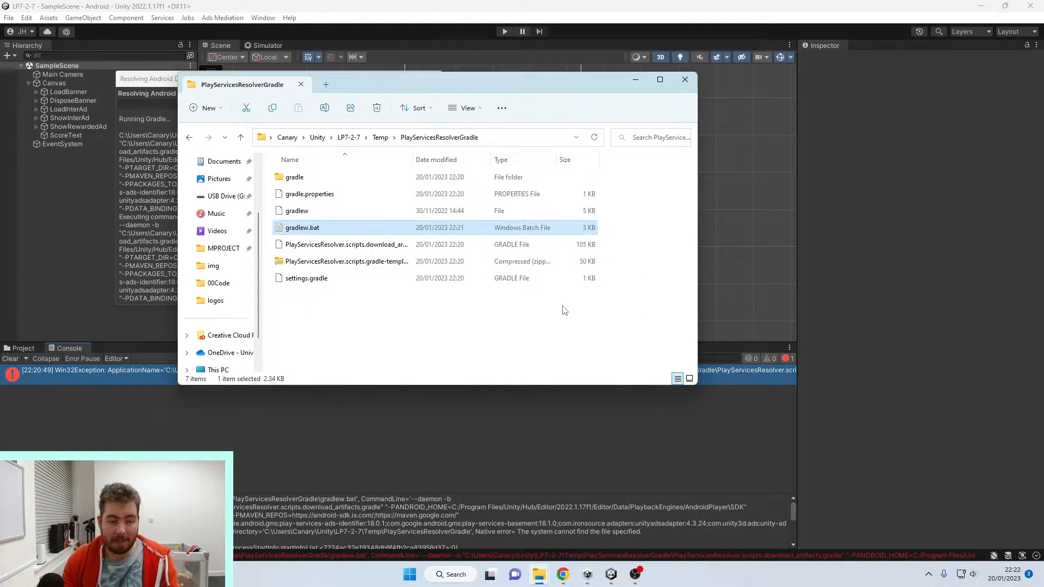
Return to Unity, close the stalled dependency resolution window, clear the Console and show the project's Assets folder.
left_click(292, 407)
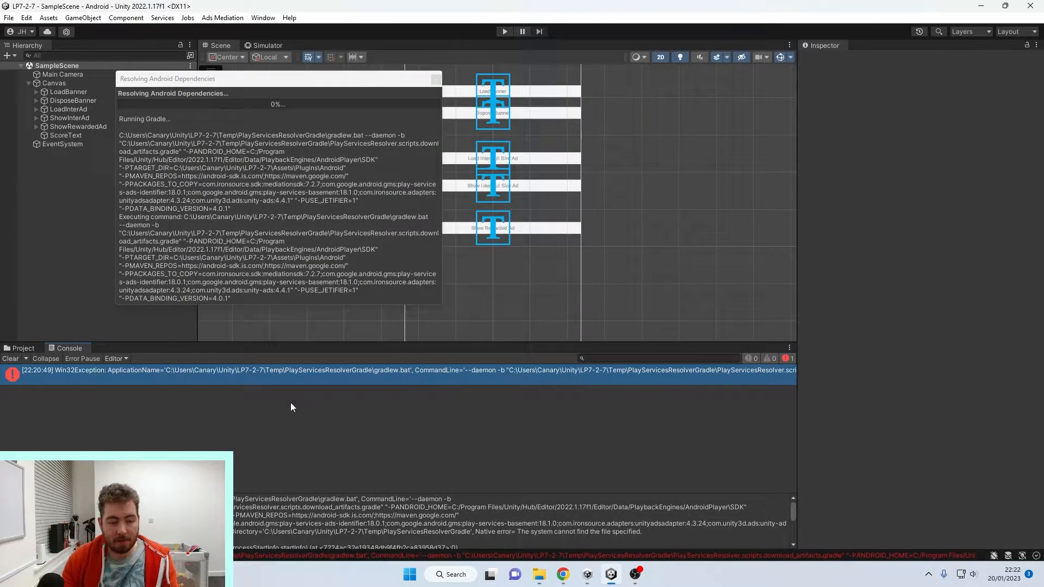
left_click(436, 81)
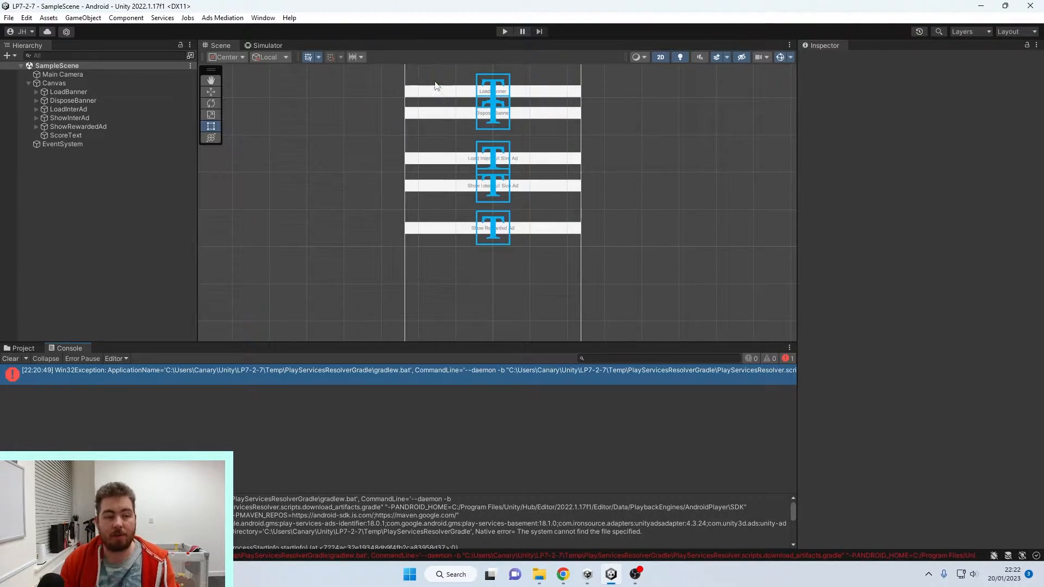
left_click(17, 359)
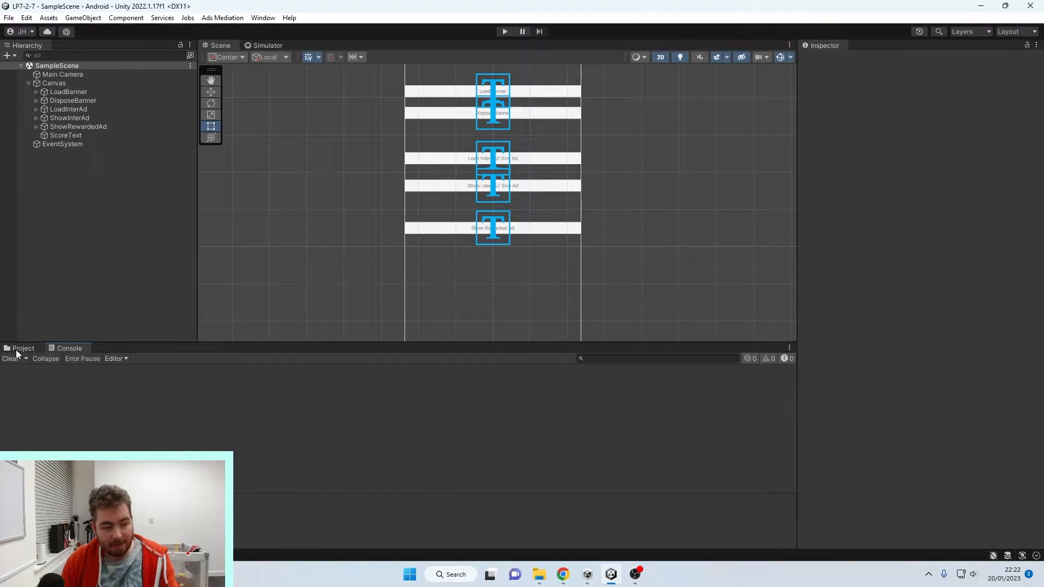
left_click(18, 349)
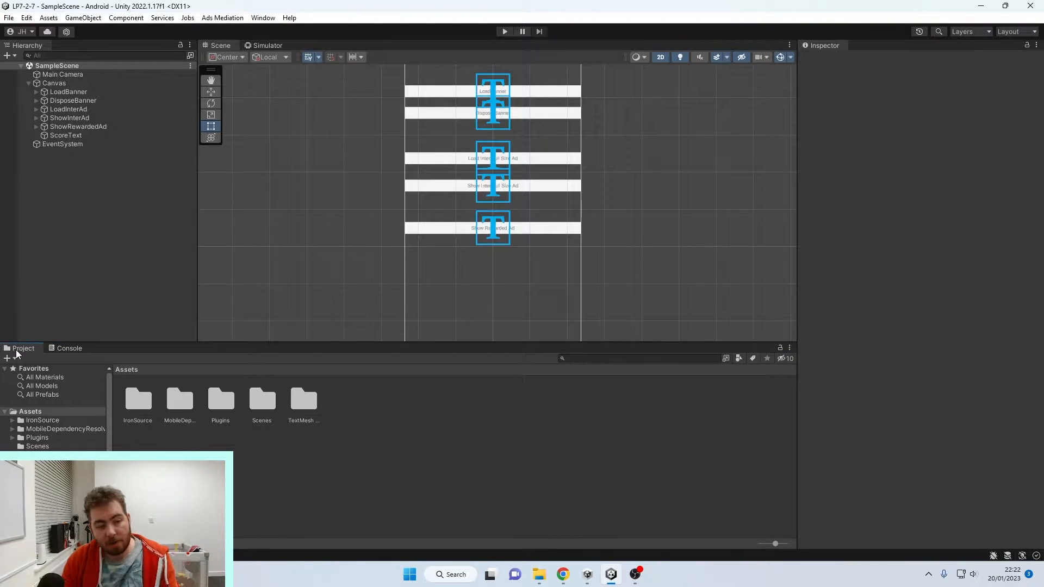
Reimport the project's Assets folder and reload the externally modified SampleScene.
right_click(429, 421)
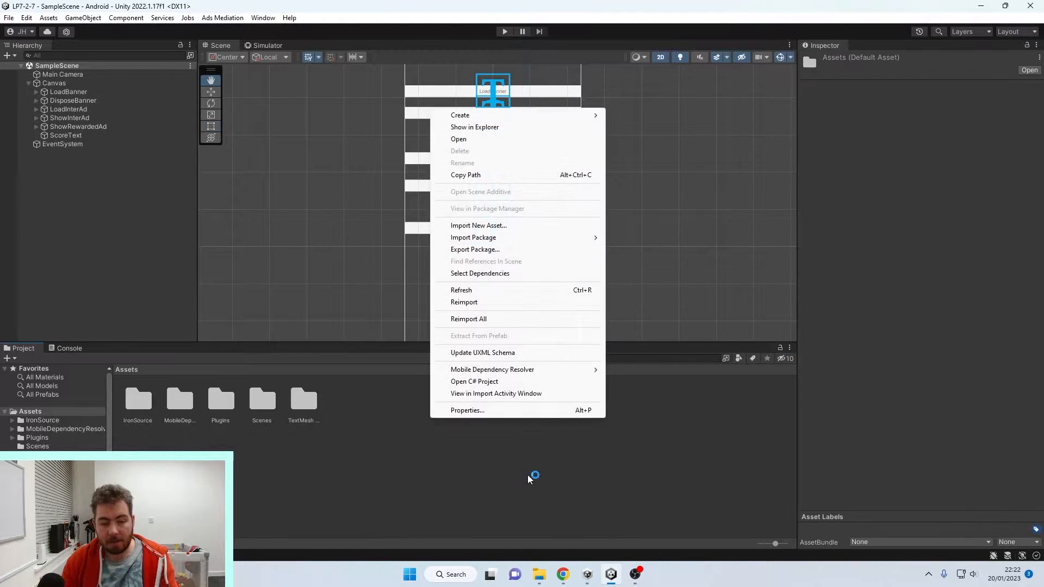
left_click(491, 300)
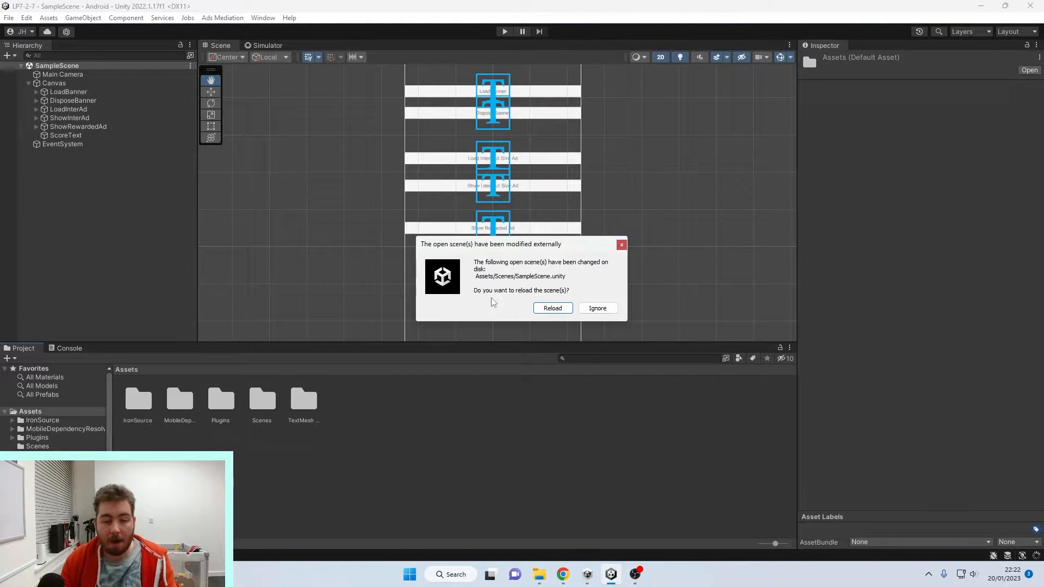
left_click(560, 308)
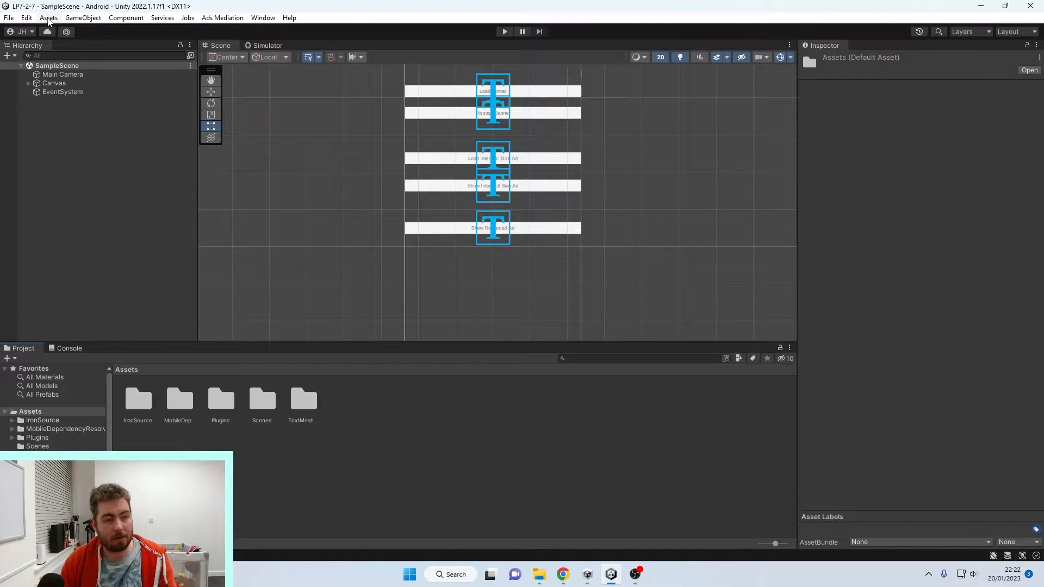
Resolve the Android dependencies with the Mobile Dependency Resolver and dismiss the result dialog.
left_click(48, 18)
mouse_move(136, 284)
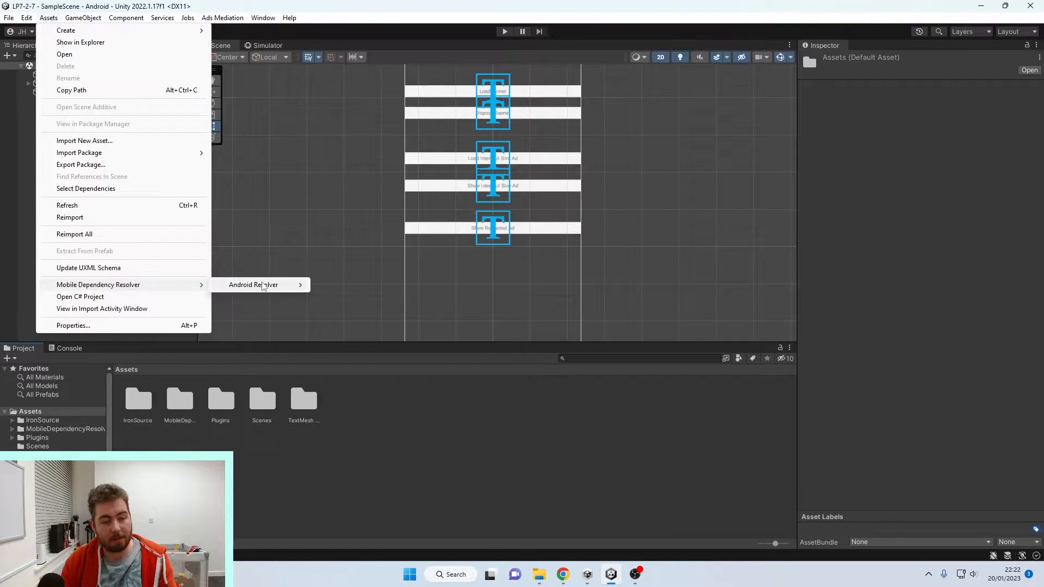
mouse_move(262, 284)
left_click(355, 296)
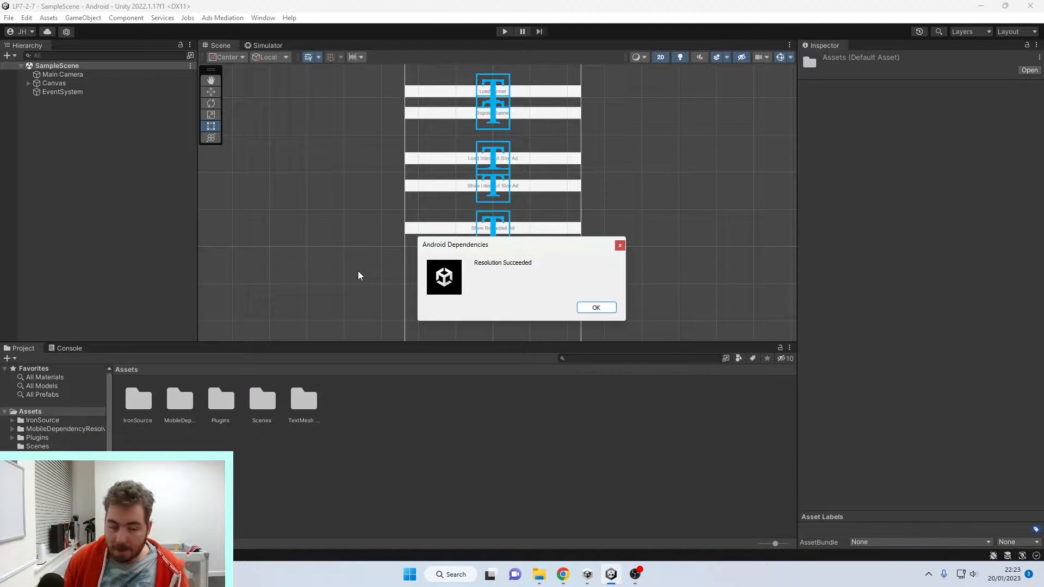
left_click(589, 308)
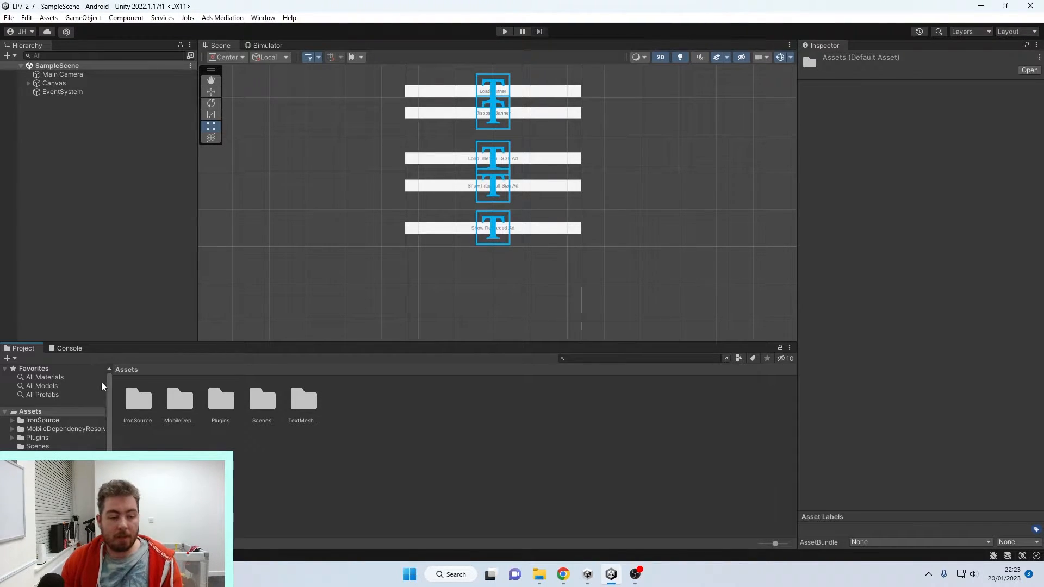
Open the IronSourceDemo scene from the DemoScene folder inside Assets/IronSource.
left_click(144, 402)
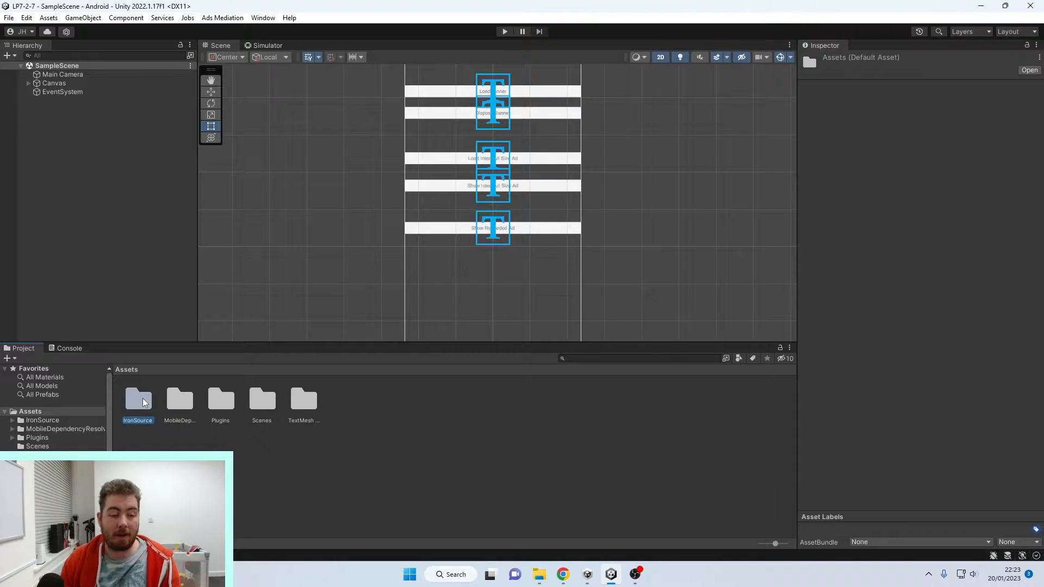
double_click(144, 402)
left_click(127, 369)
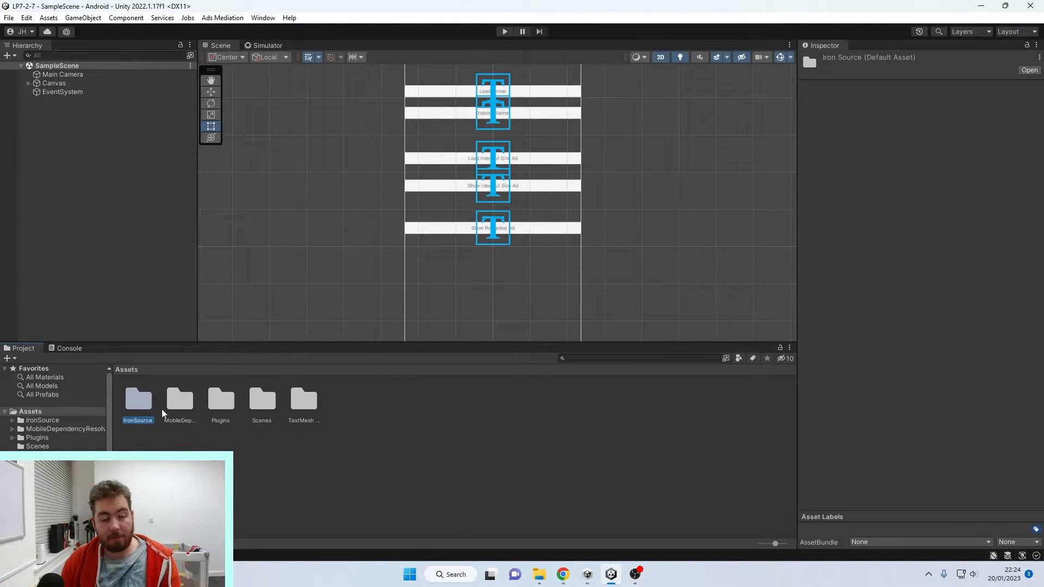
double_click(144, 399)
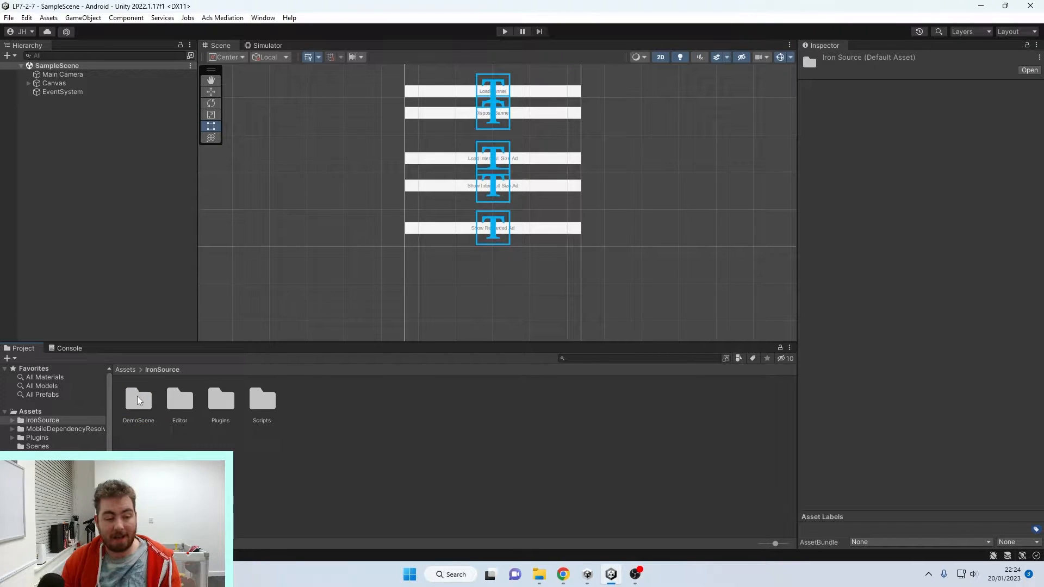
double_click(139, 402)
double_click(140, 402)
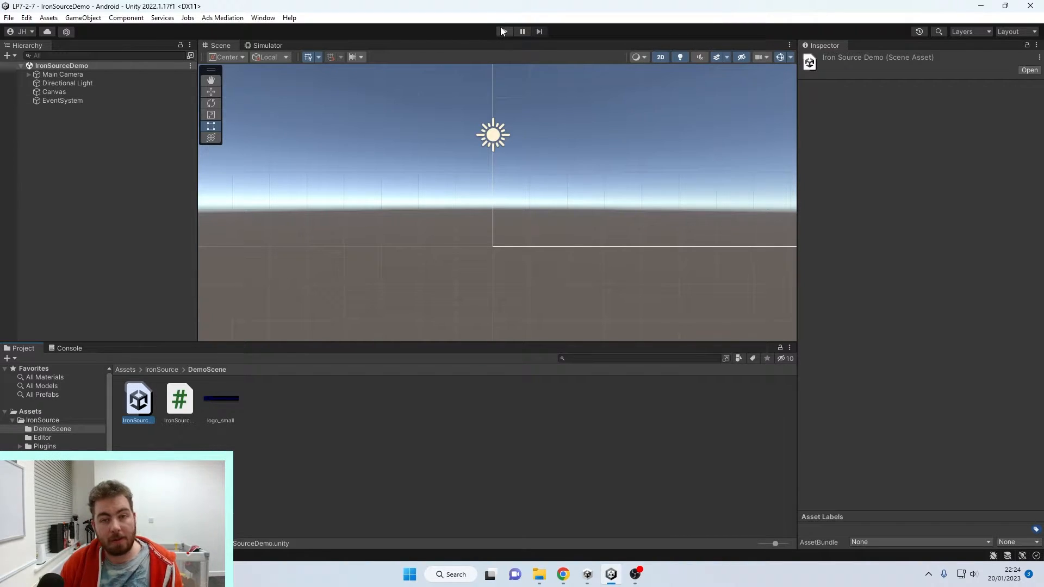
Run the demo scene in the device Simulator and try its Show Rewarded Video button.
left_click(503, 32)
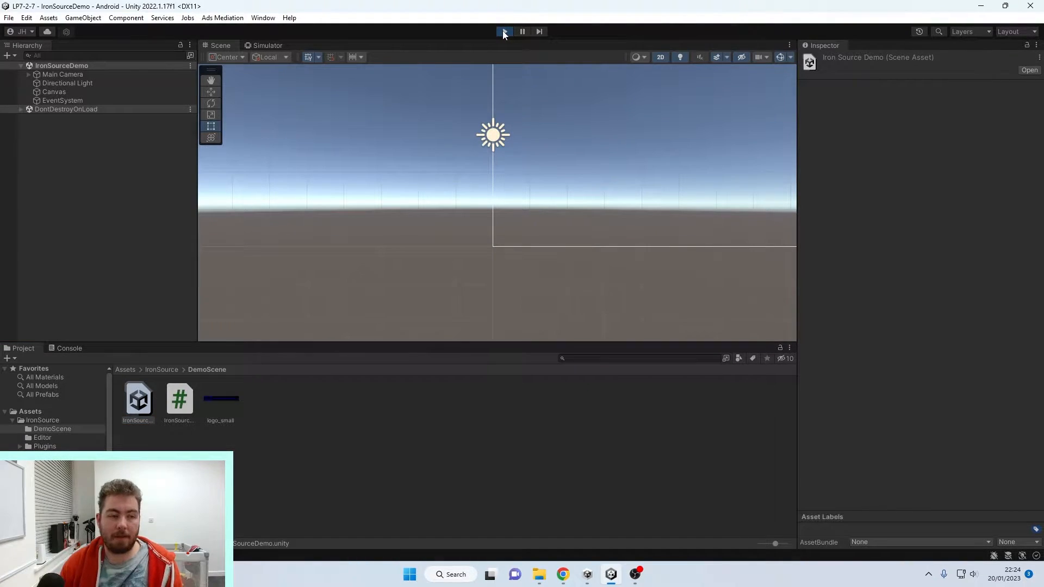
left_click(267, 47)
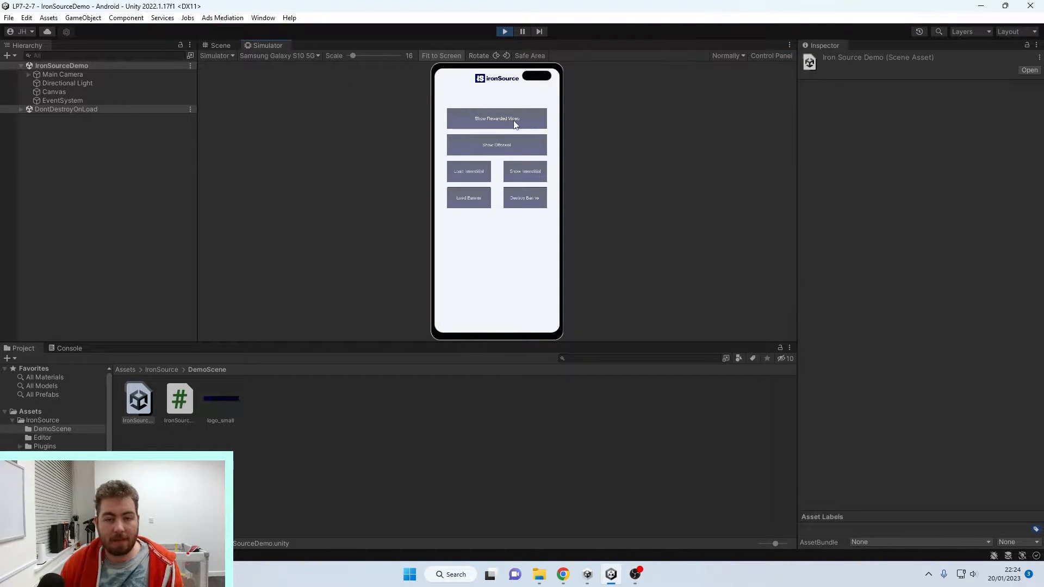
left_click(448, 121)
Examine the Console's ironSource log entries about integration validation, initialisation and rewarded video availability.
left_click(65, 348)
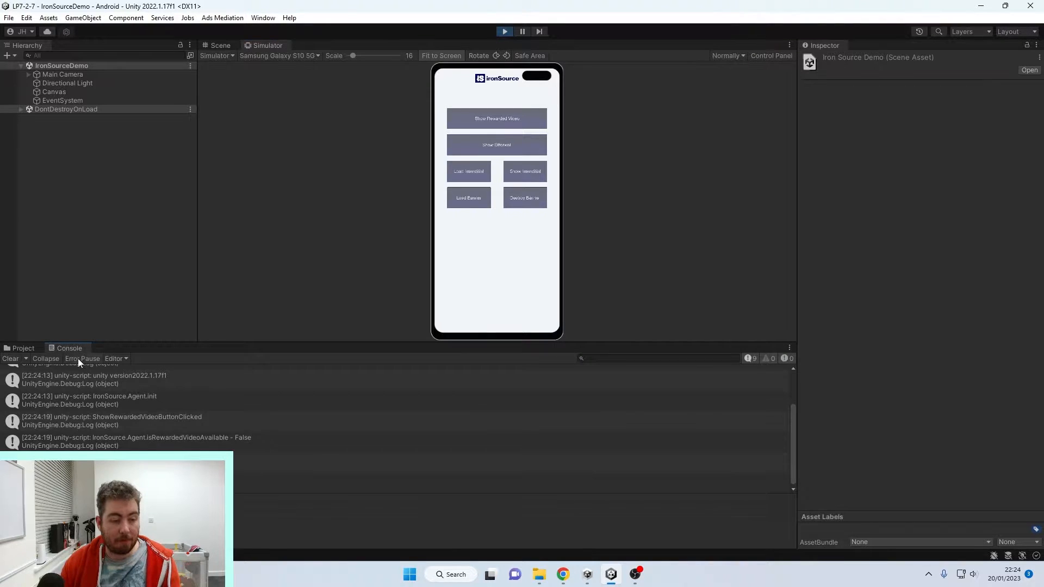
scroll(152, 438, "up", 5)
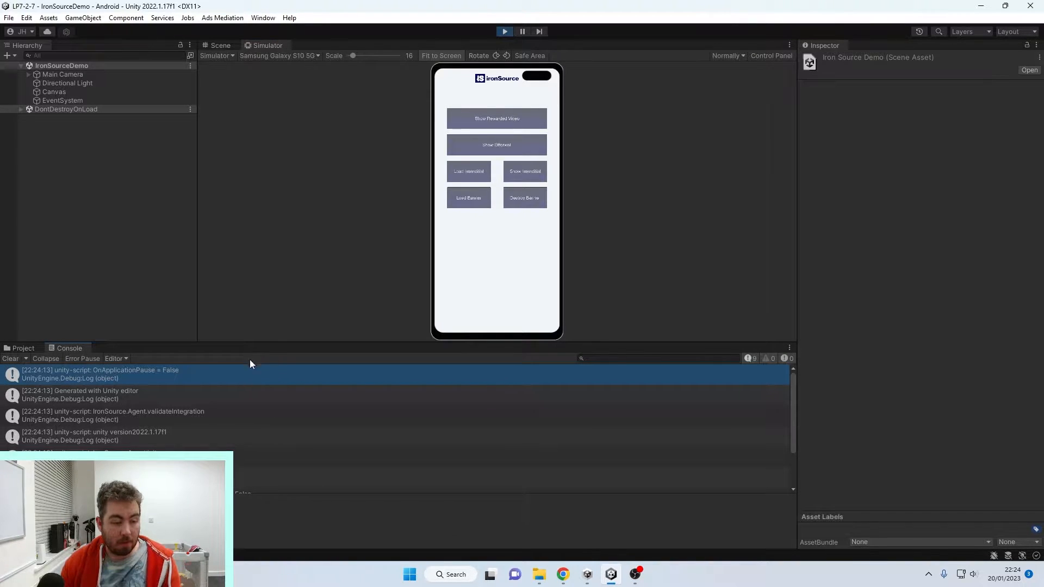
left_click(207, 415)
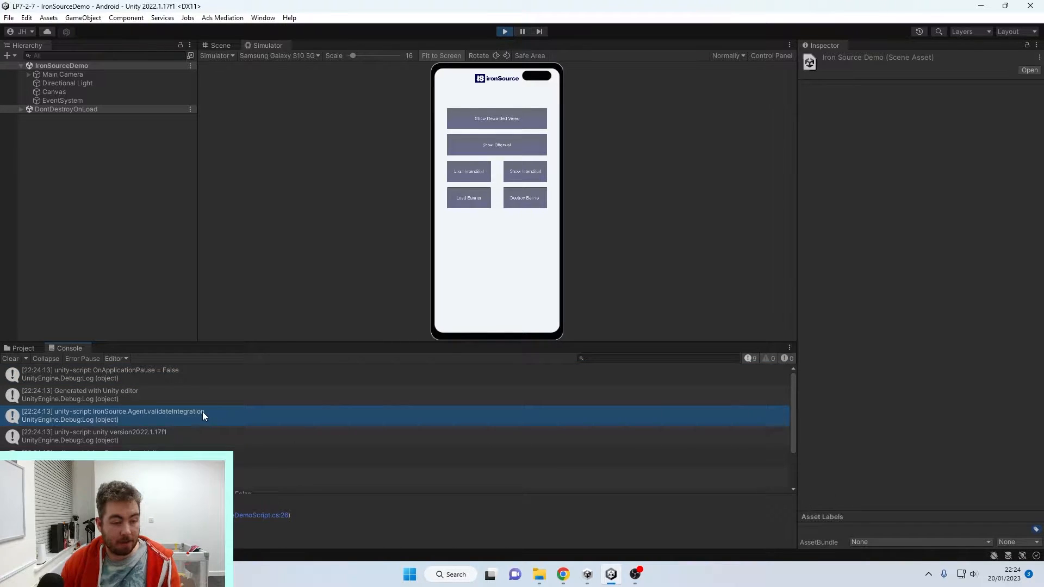
left_click(141, 395)
scroll(163, 424, "down", 2)
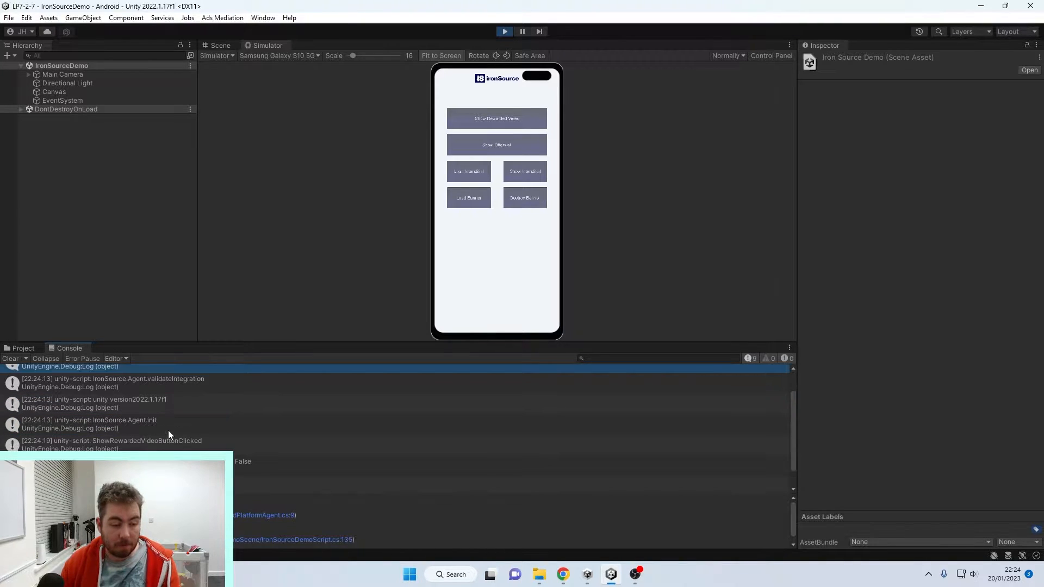
left_click(196, 443)
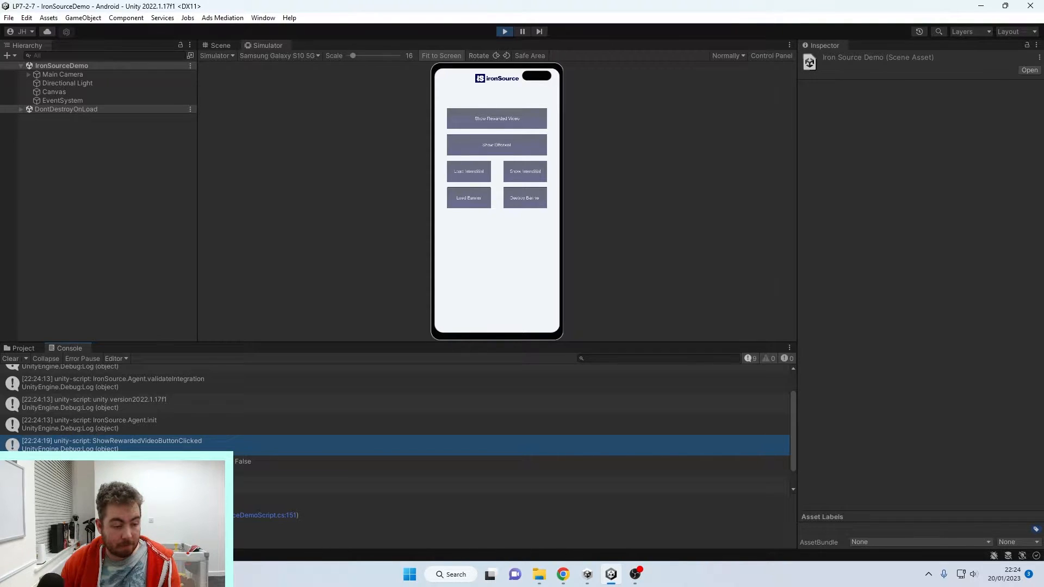
left_click(241, 467)
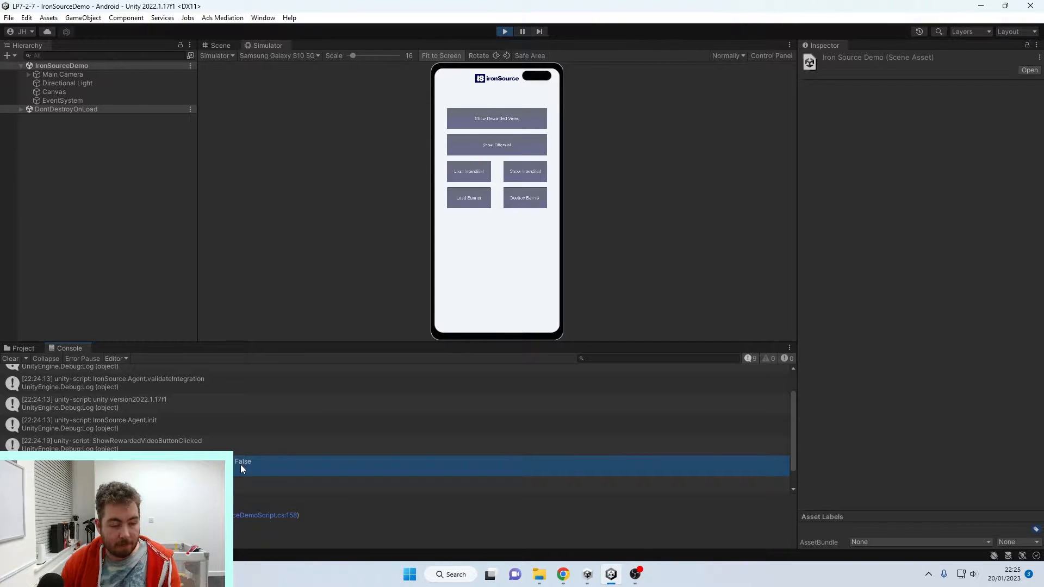
scroll(240, 465, "down", 1)
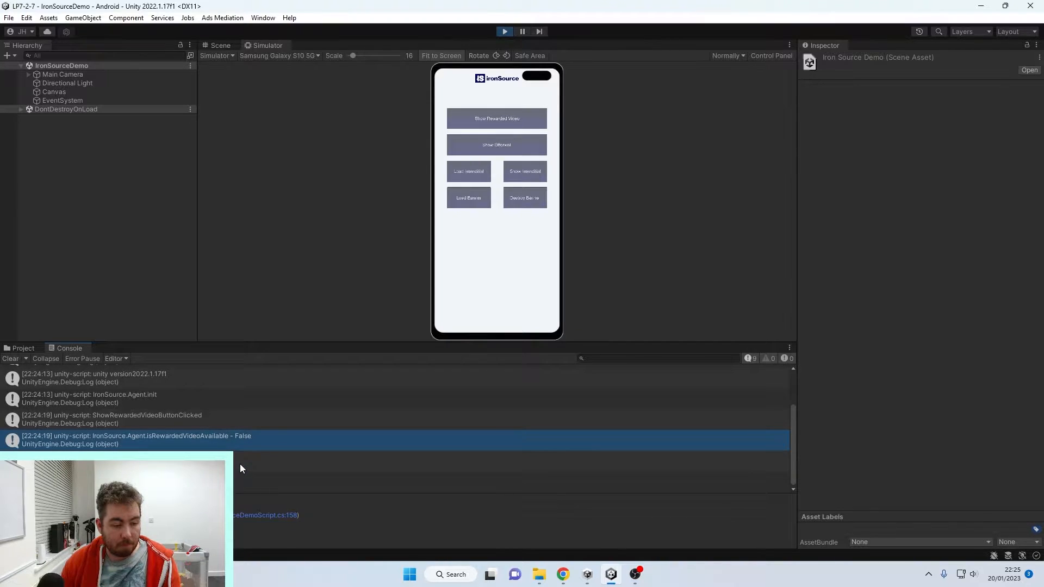
left_click(237, 461)
scroll(510, 413, "up", 2)
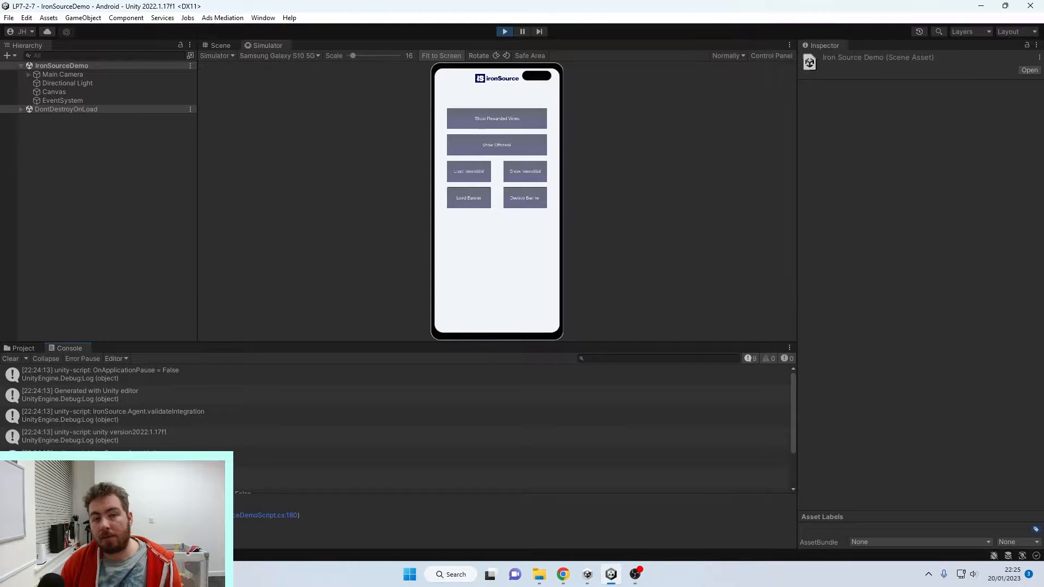
mouse_move(634, 574)
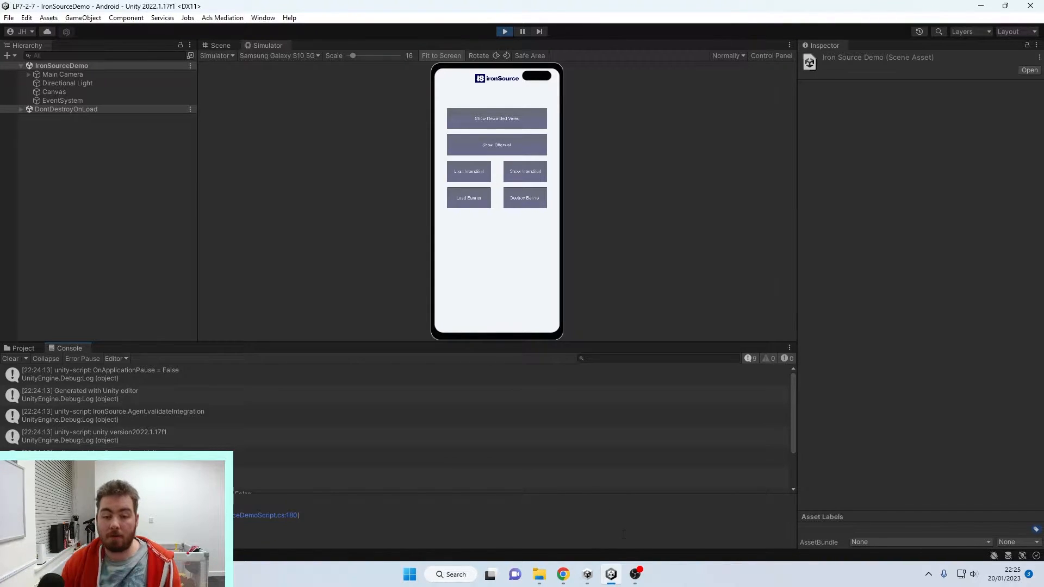
left_click(635, 574)
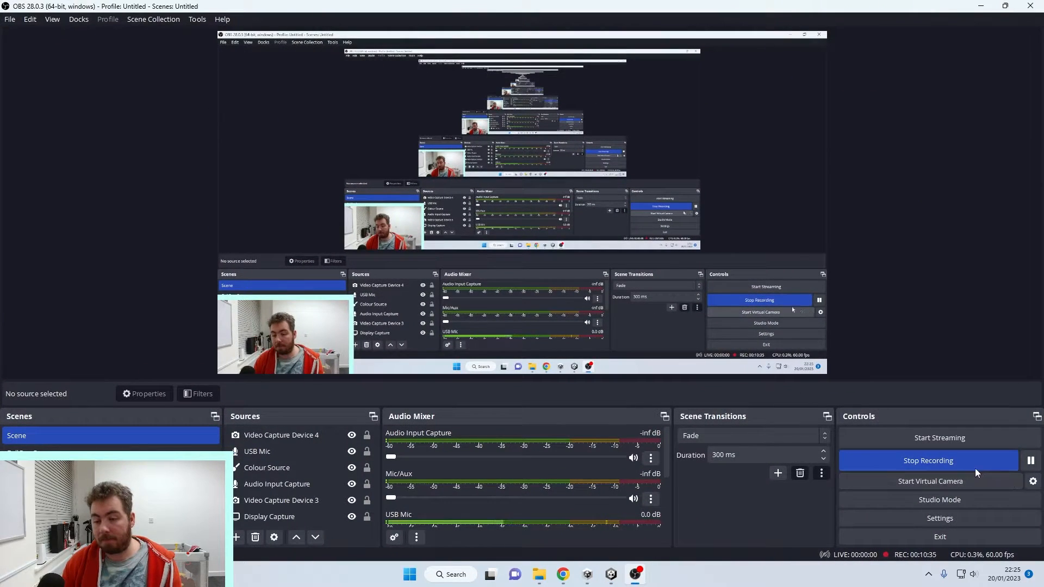
left_click(978, 470)
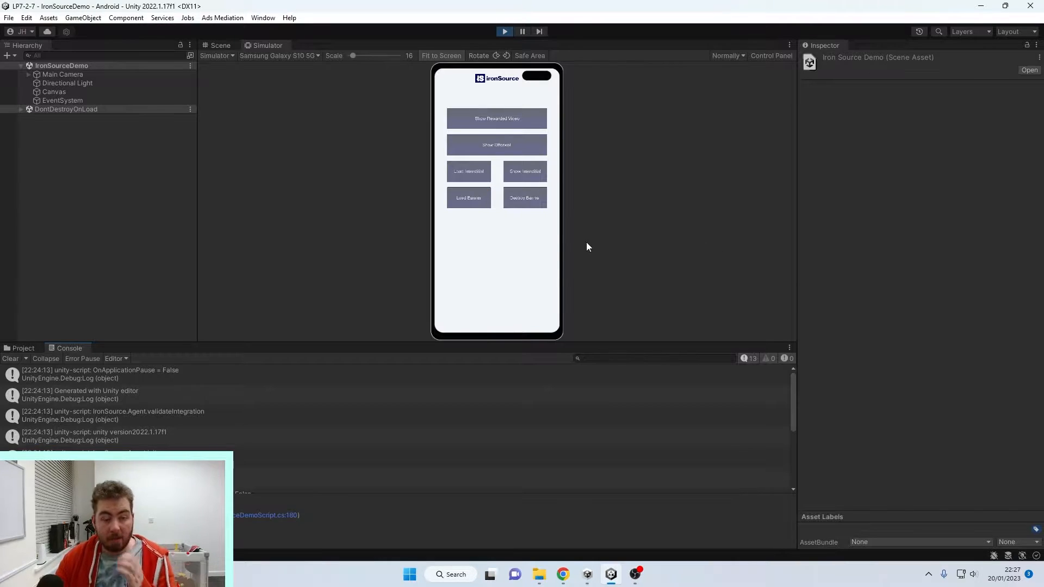
Stop the running scene, open the Package Manager and list the Unity Registry packages.
left_click(505, 31)
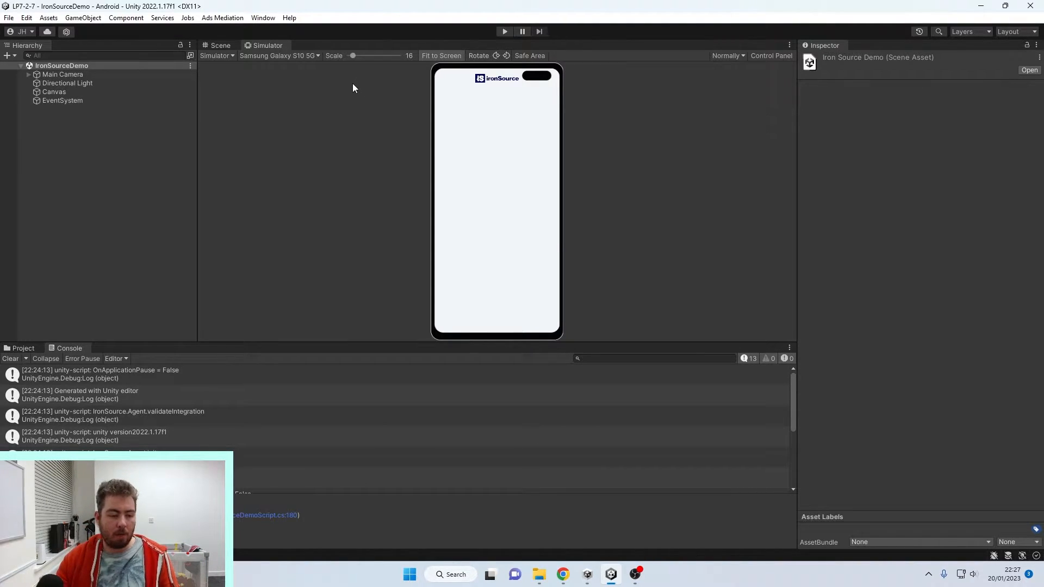
left_click(261, 18)
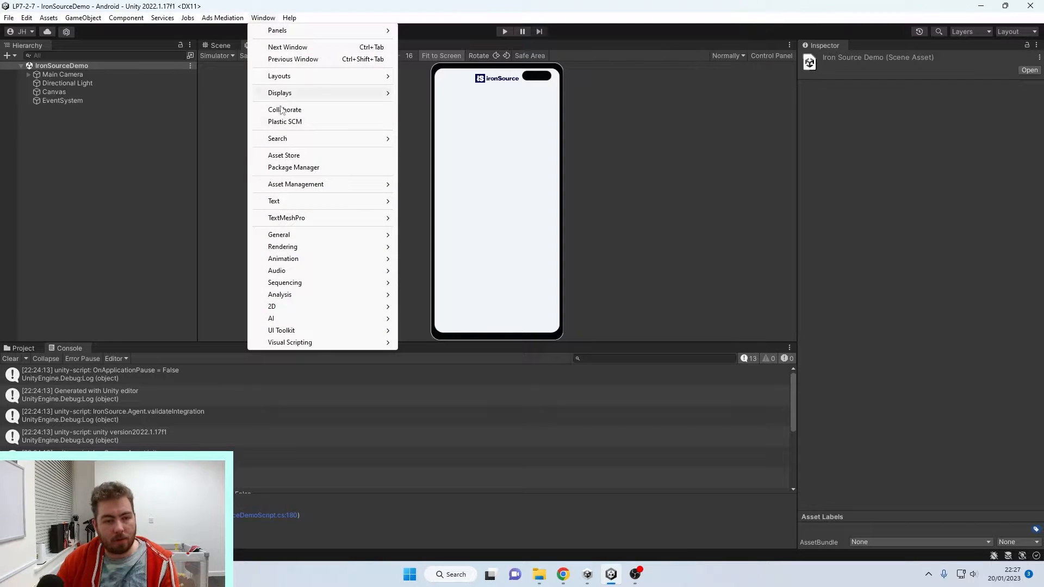
left_click(294, 167)
left_click(346, 176)
left_click(344, 190)
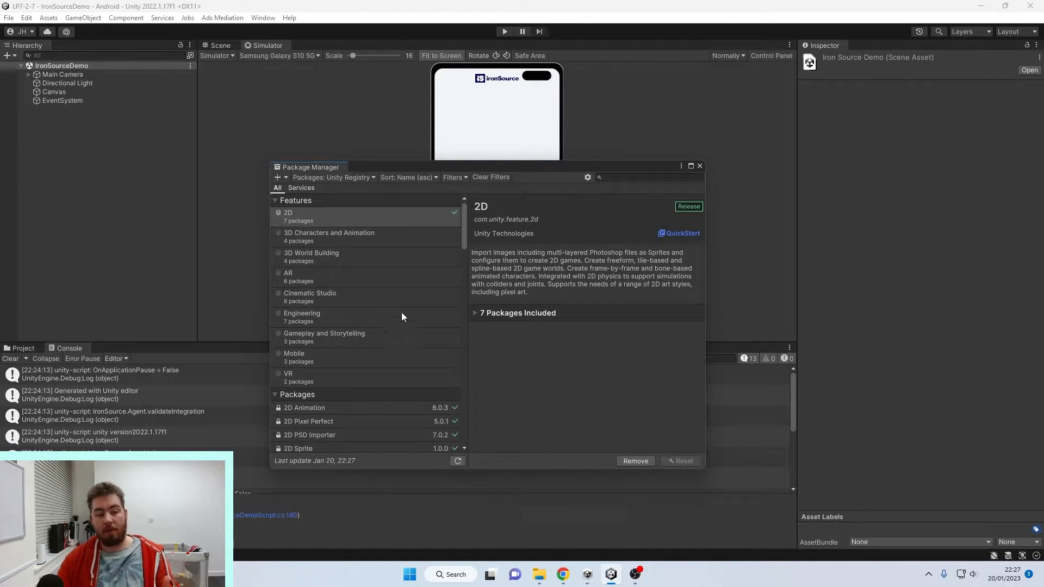
Install the Android Logcat 1.3.2 package, close the Package Manager and clear the Console.
scroll(407, 313, "down", 4)
scroll(419, 318, "down", 3)
scroll(381, 318, "down", 3)
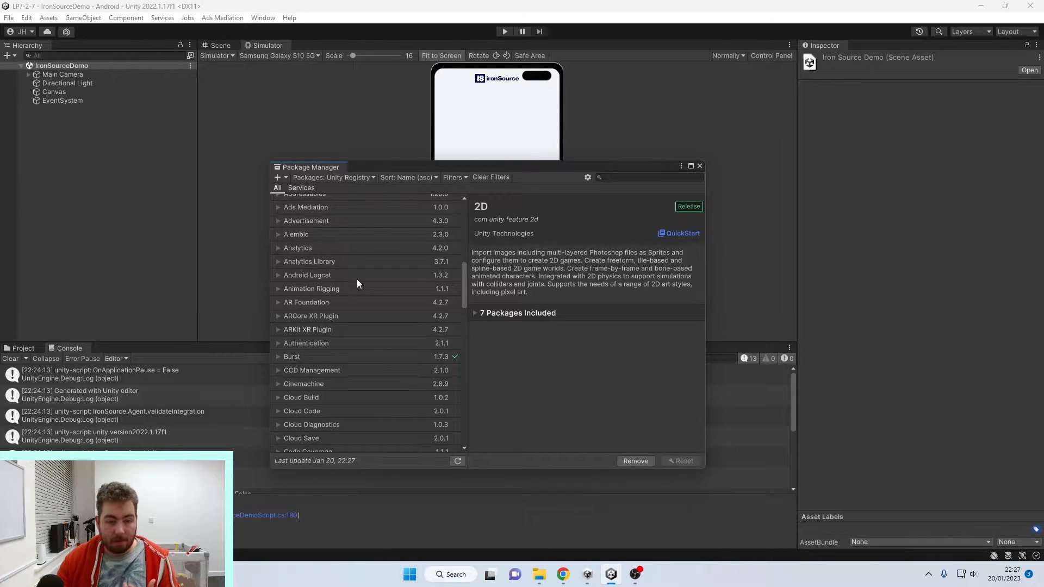
left_click(357, 277)
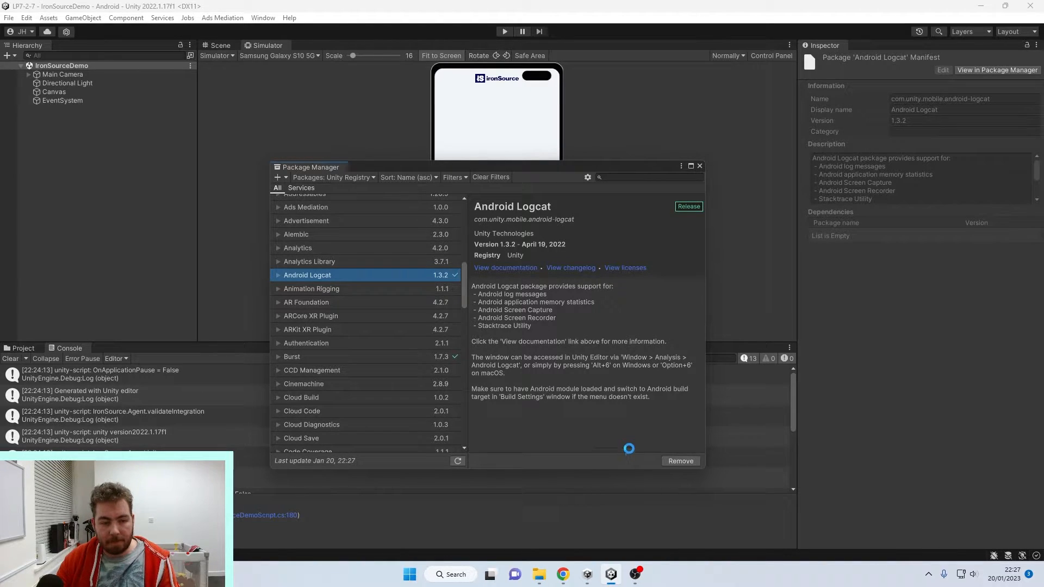
left_click(703, 167)
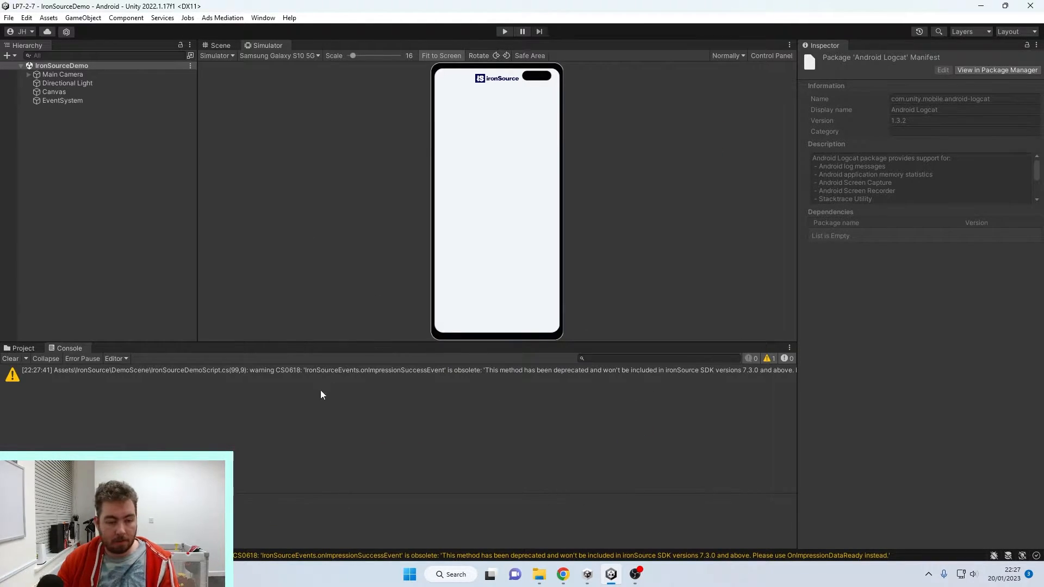
left_click(330, 380)
left_click(8, 357)
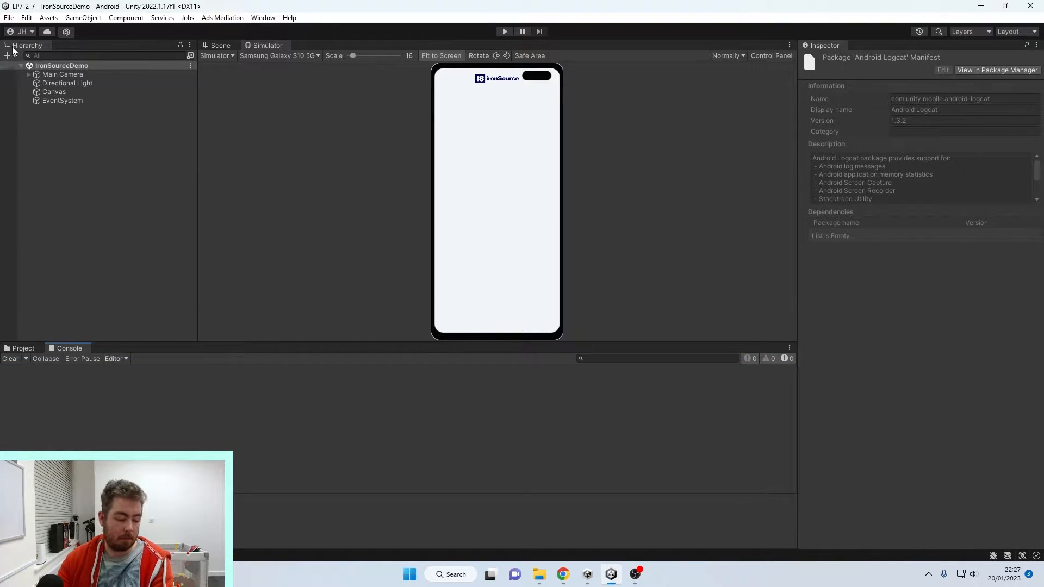
Add the open IronSourceDemo scene to the Android build and place it above SampleScene at index 0.
left_click(9, 17)
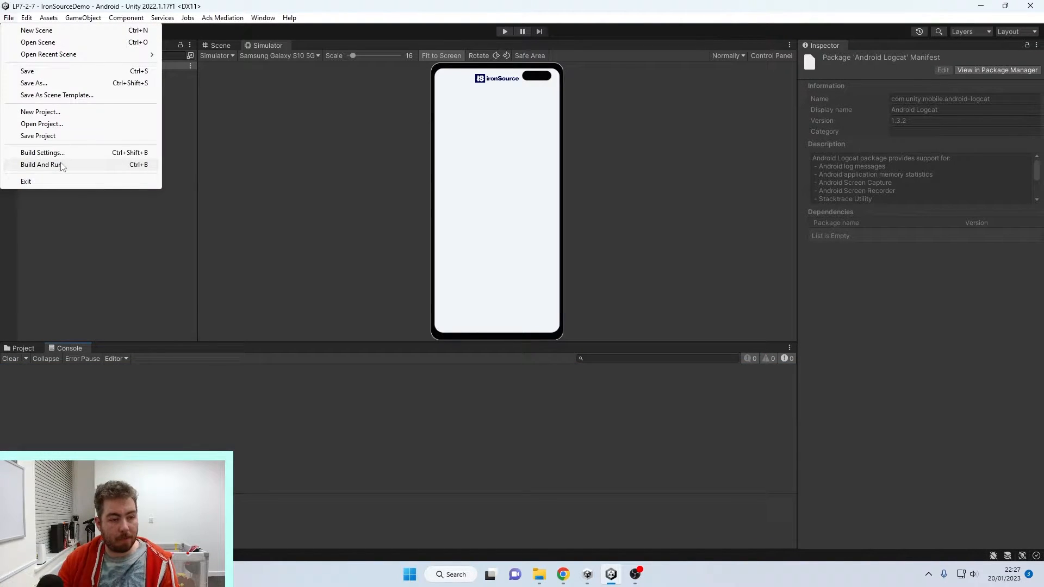
left_click(64, 153)
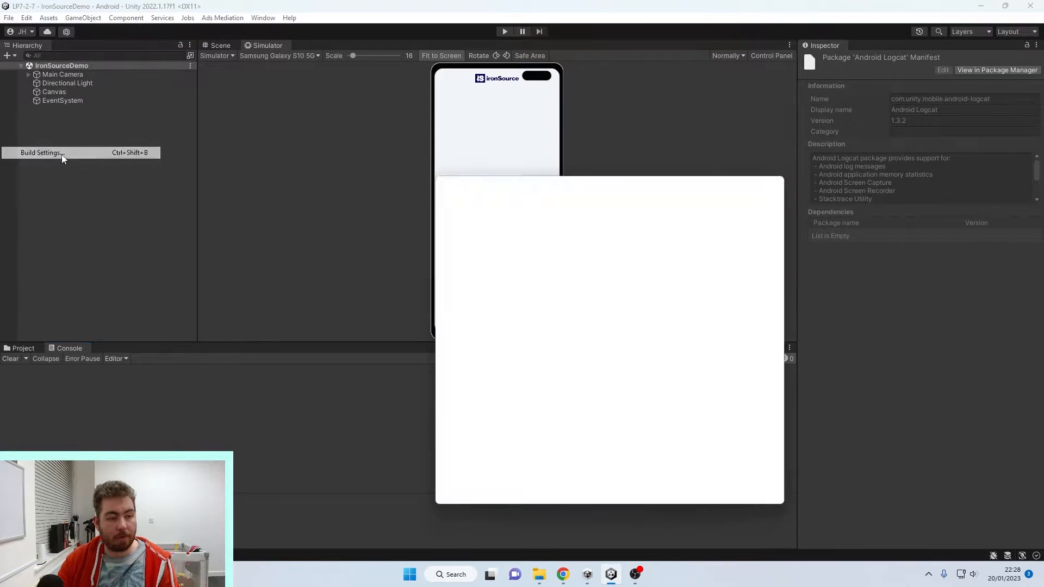
left_click(739, 269)
left_click(472, 213)
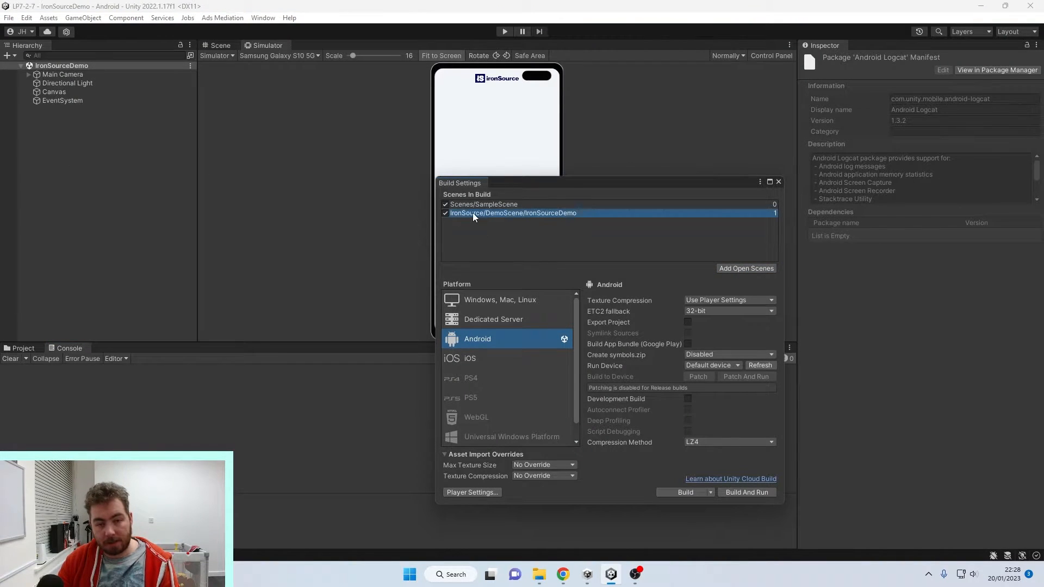
left_click_drag(471, 202, 471, 201)
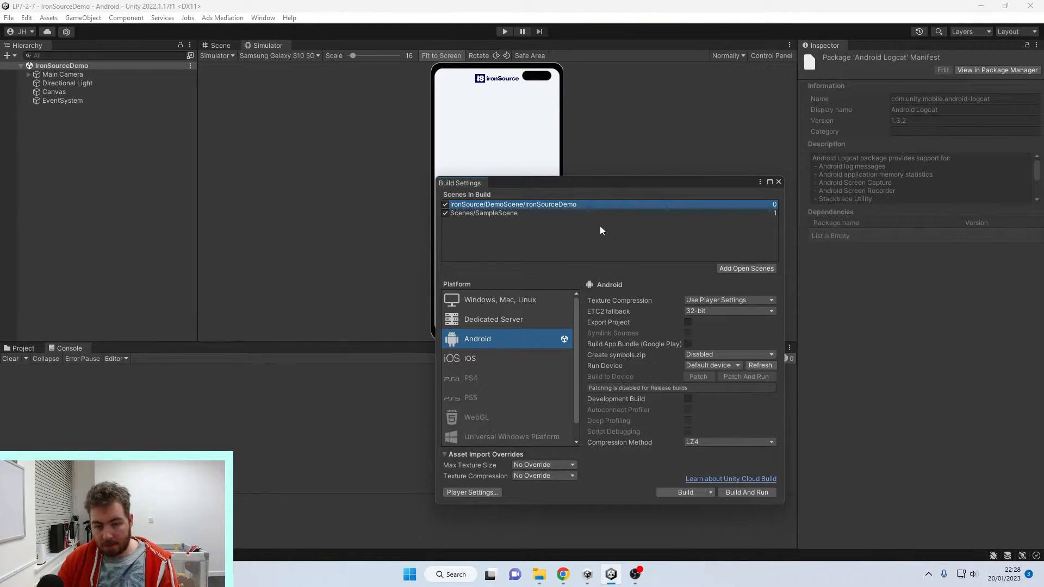
Build and run the project on the Android device, saving the APK as temp in the project's Temp folder.
left_click(730, 492)
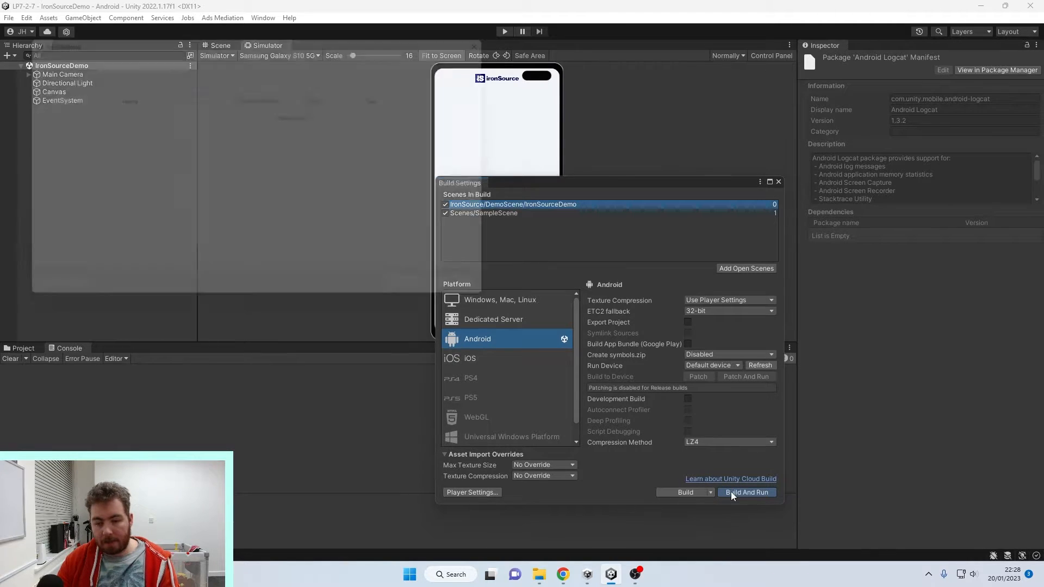
type("temp")
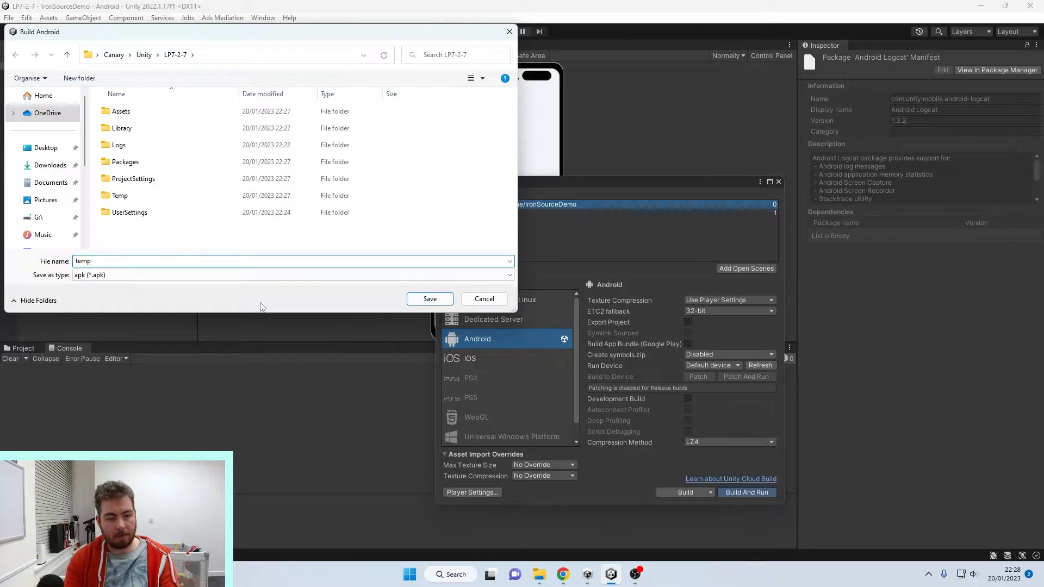
key("Return")
type("te")
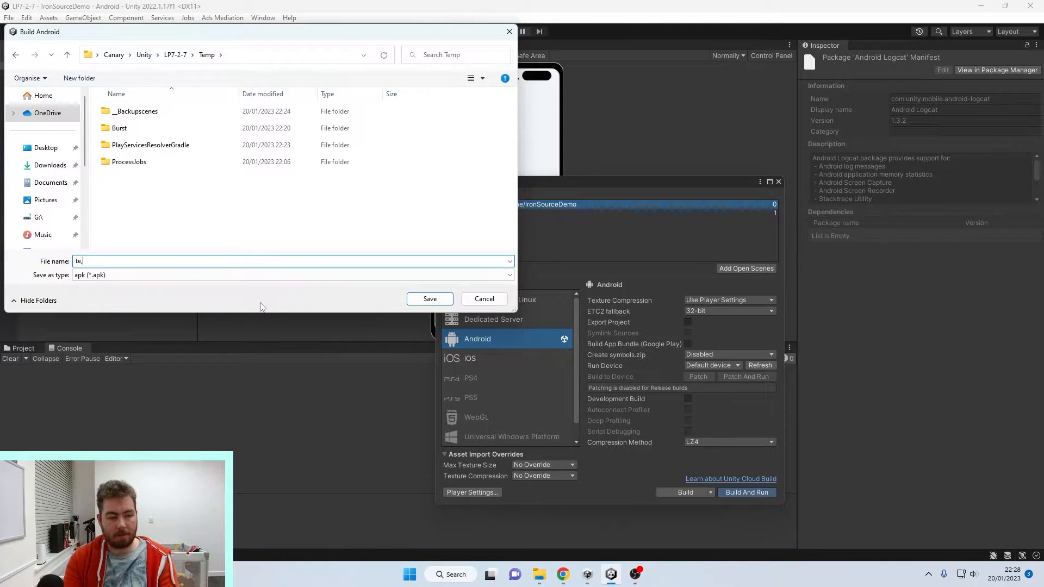
type("st")
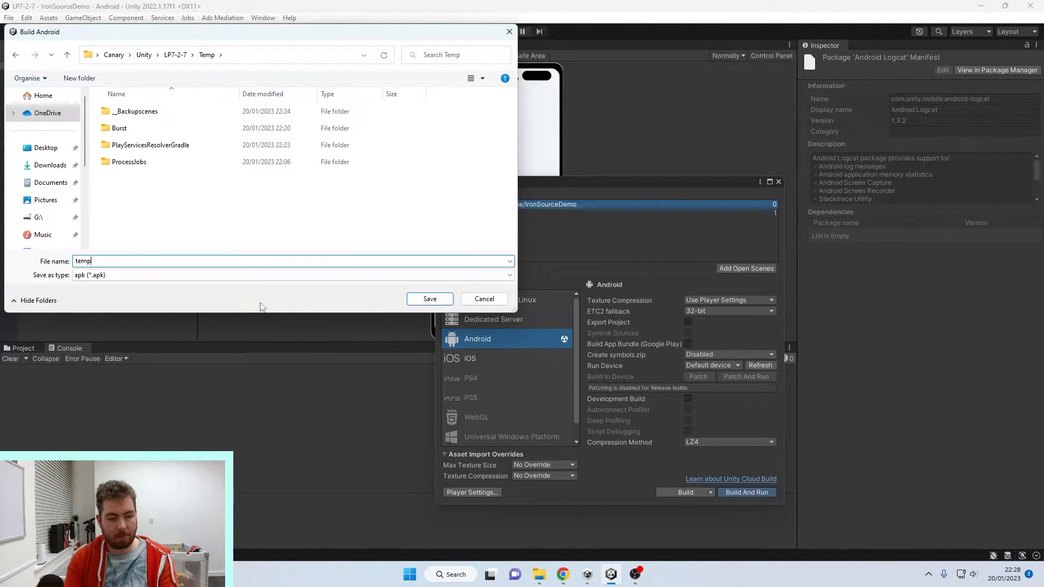
key("Return")
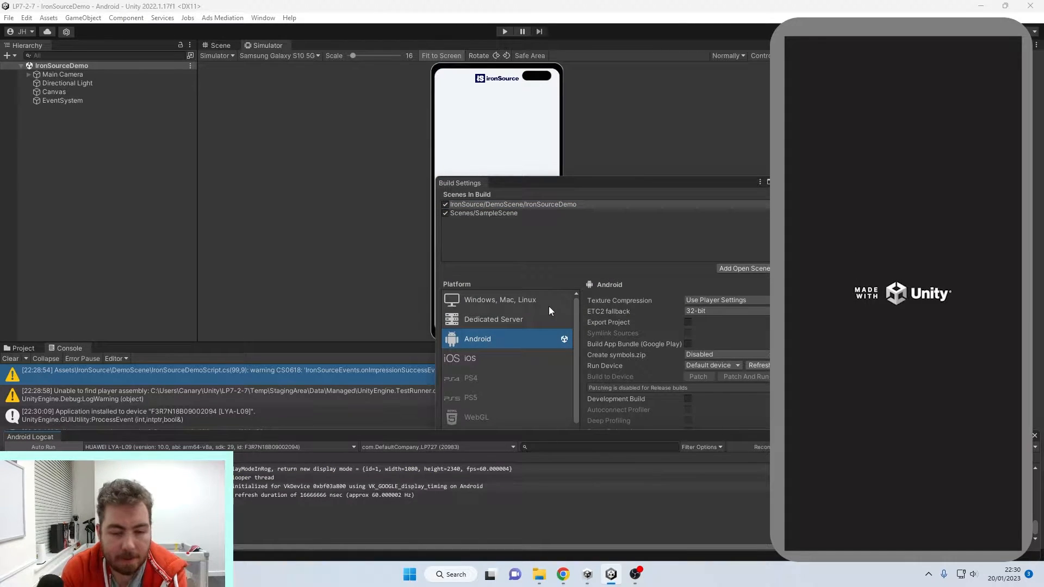
Dock the Android Logcat window beside the Project and Console windows and enlarge that area upwards.
left_click(740, 386)
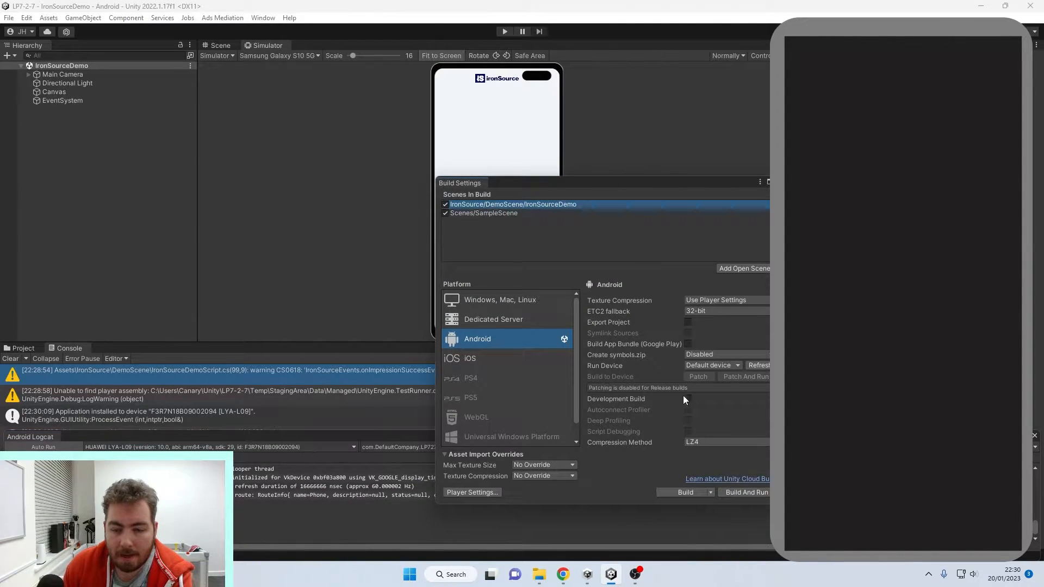
left_click(44, 318)
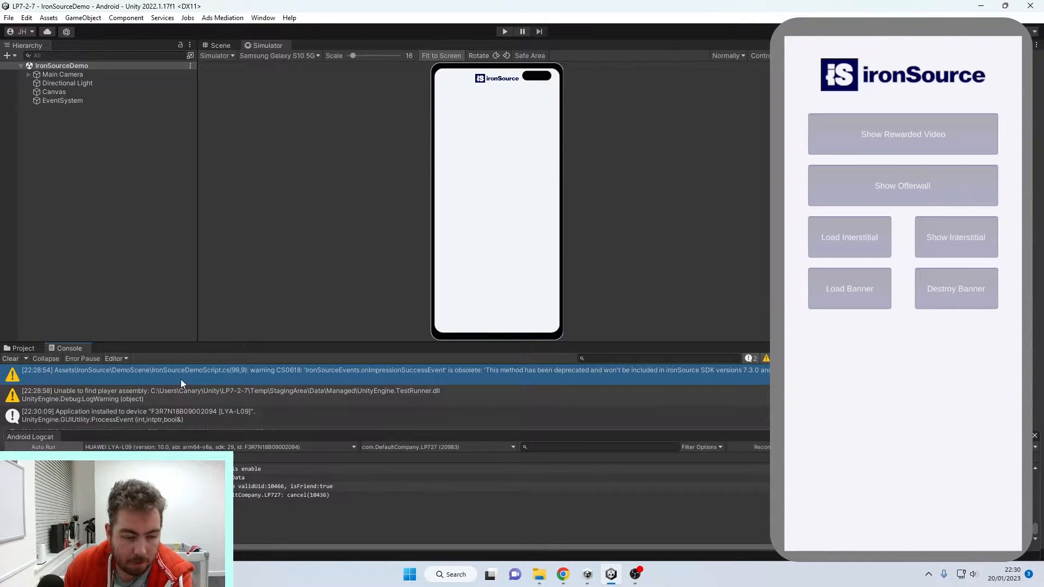
left_click_drag(50, 436, 145, 345)
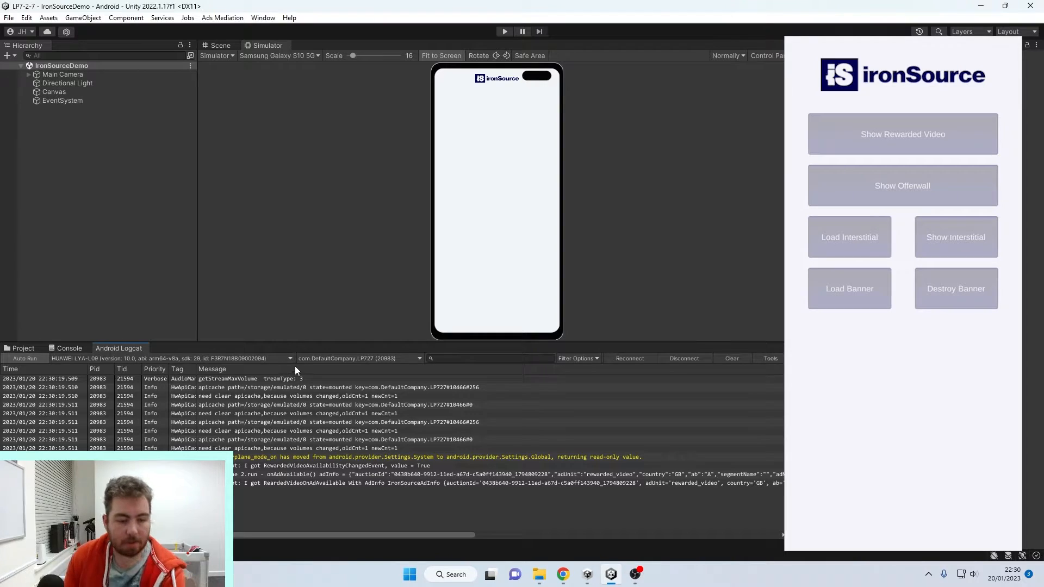
left_click_drag(410, 343, 413, 235)
Examine the Logcat integration validation entries for ad networks such as AdColony, AppLovin and Chartboost.
scroll(465, 410, "up", 5)
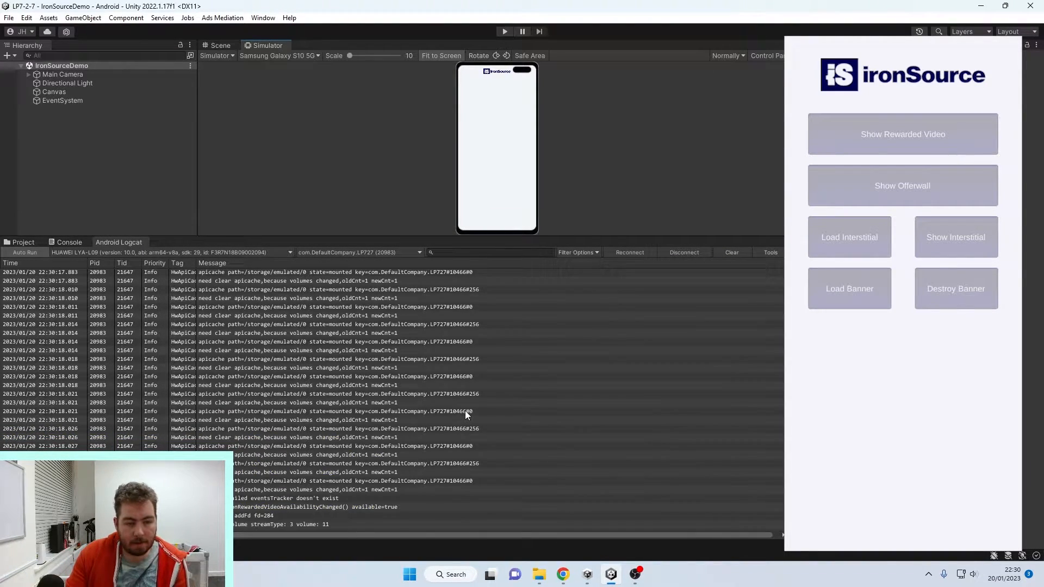
scroll(460, 419, "up", 10)
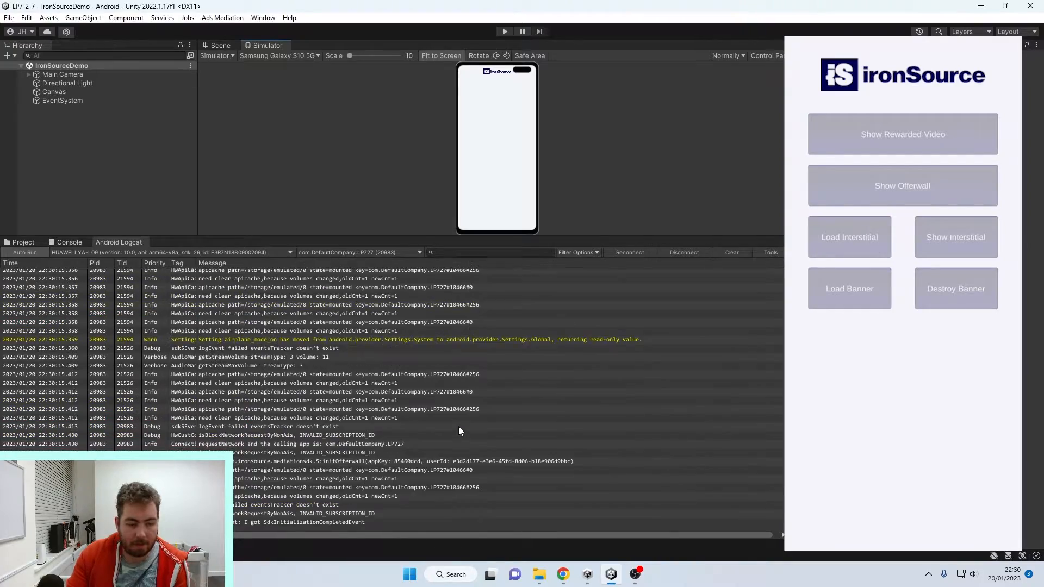
scroll(697, 413, "up", 10)
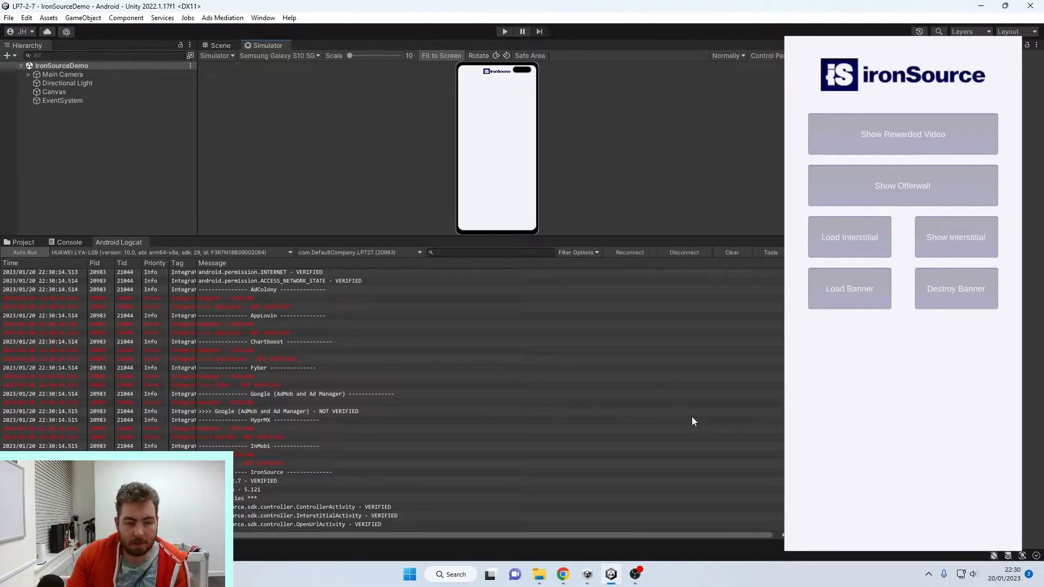
scroll(681, 423, "up", 7)
scroll(679, 425, "down", 7)
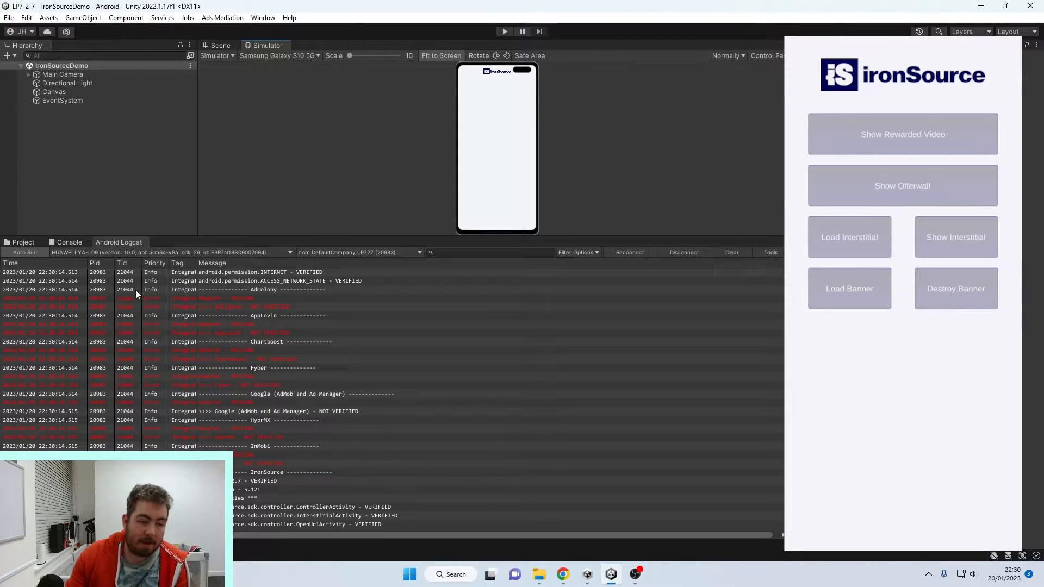
left_click(285, 316)
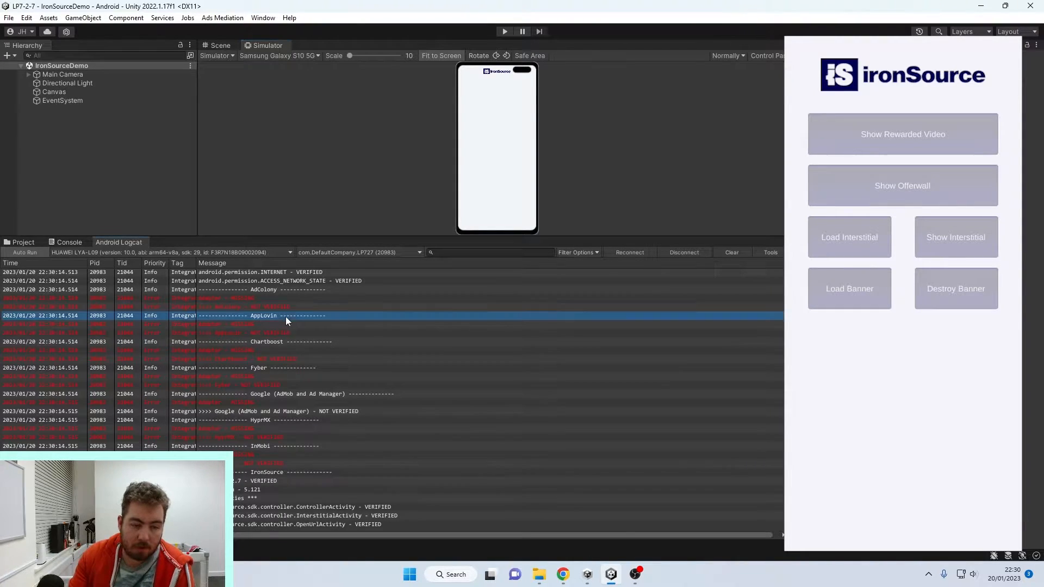
left_click_drag(289, 289, 332, 345)
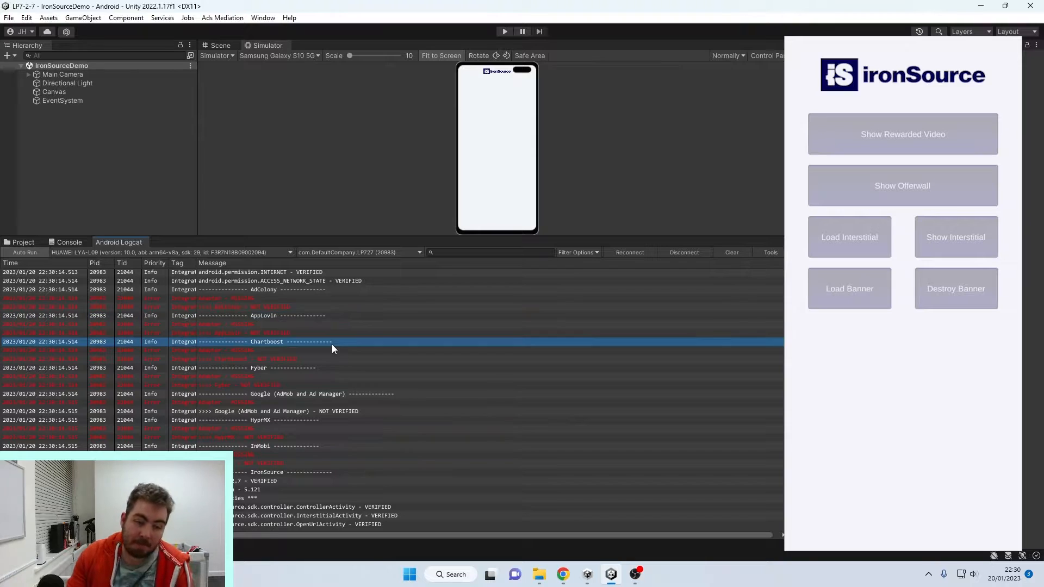
left_click(240, 299)
left_click(250, 304)
key("Up")
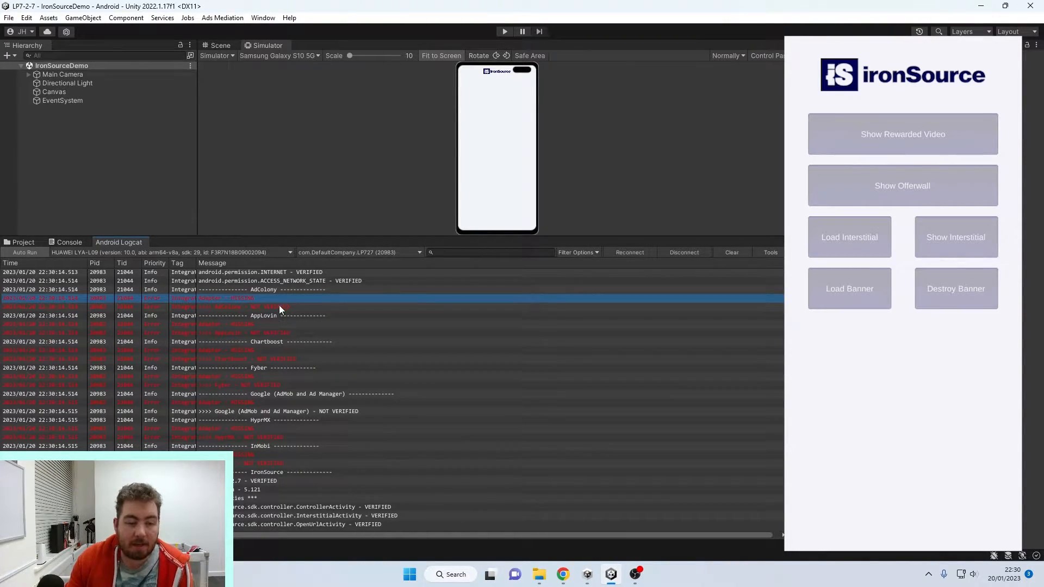
Check the UnityAds adapter and SDK version entries in the Logcat integration validation output.
scroll(250, 369, "down", 5)
left_click(258, 317)
scroll(299, 350, "down", 10)
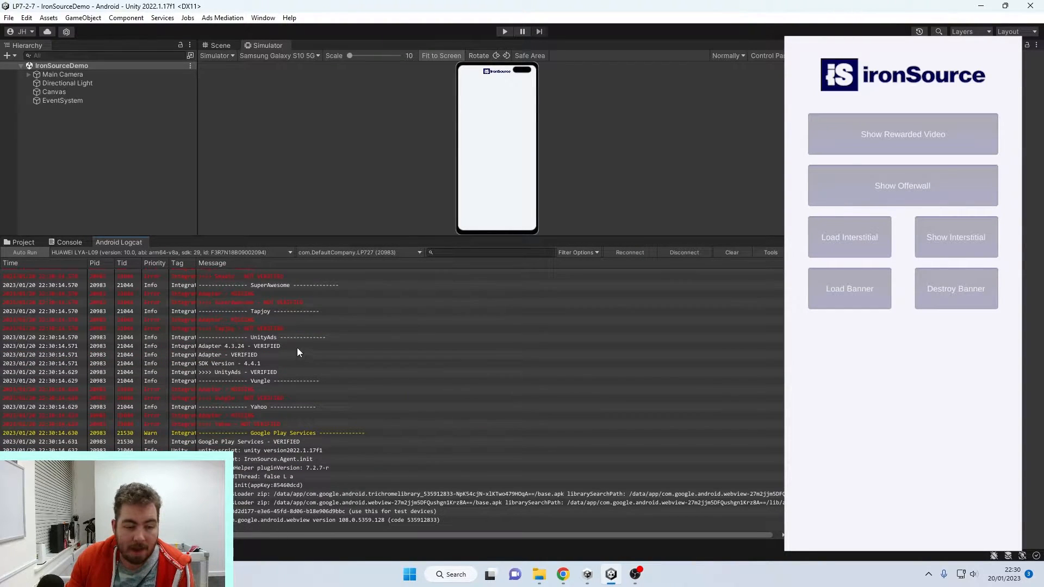
left_click(292, 346)
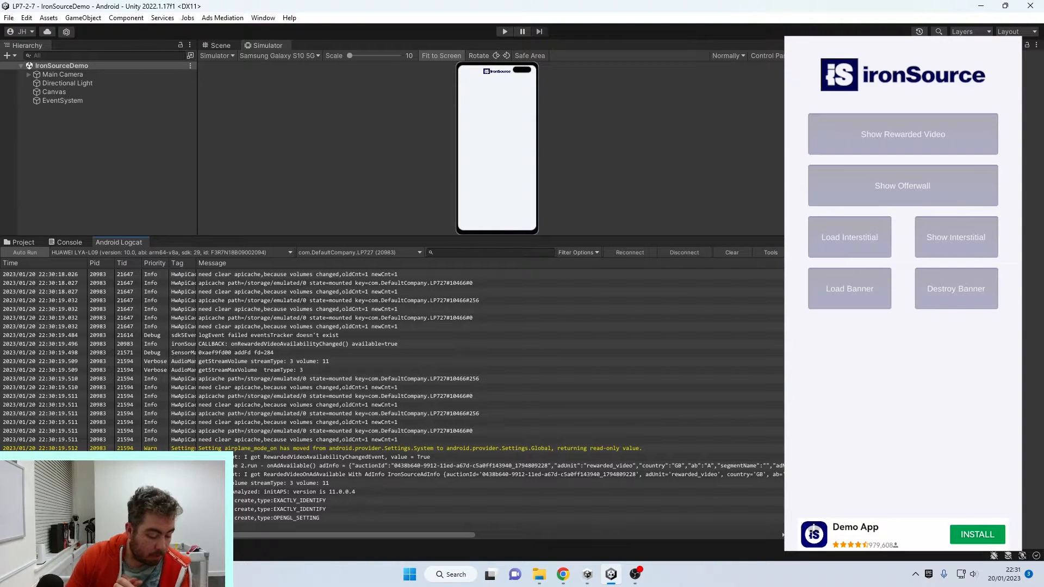
Destroy the demo scene's banner ad on the device and check the newest Logcat entries.
left_click(970, 279)
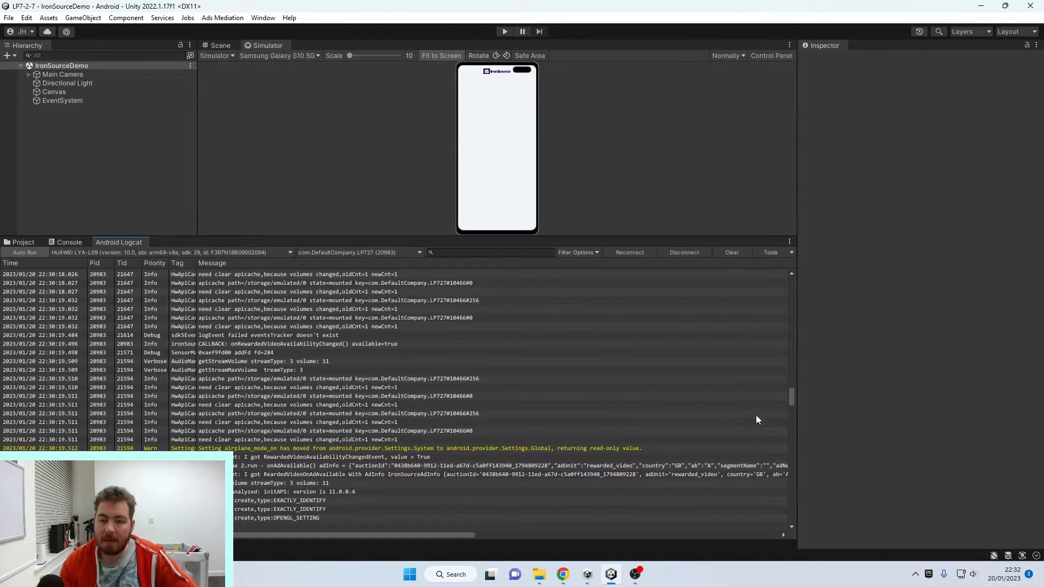
left_click_drag(790, 397, 822, 524)
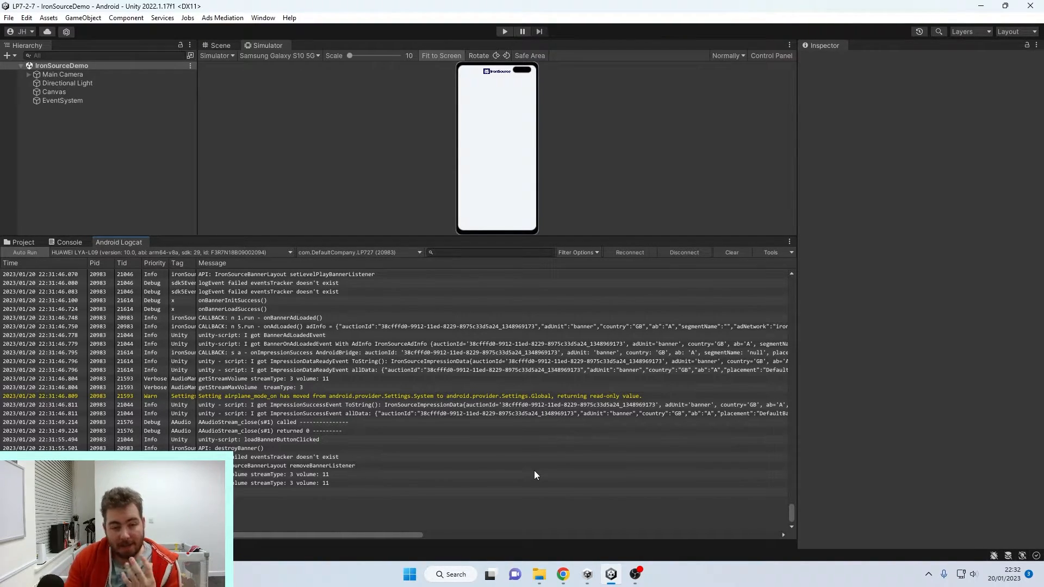
left_click_drag(426, 238, 465, 379)
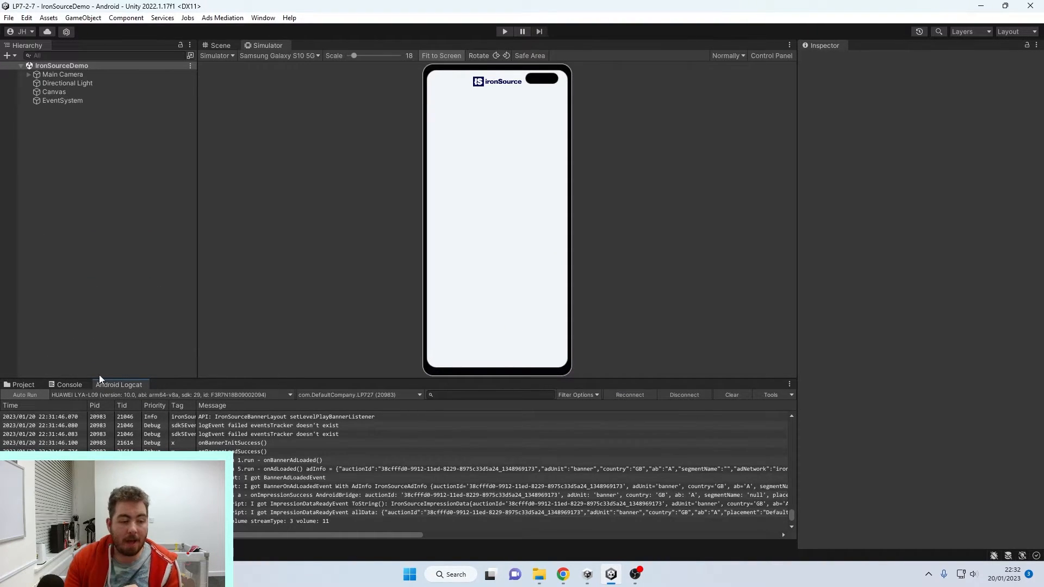
Open SampleScene from the Assets/Scenes folder and display it in the Scene view.
left_click(31, 385)
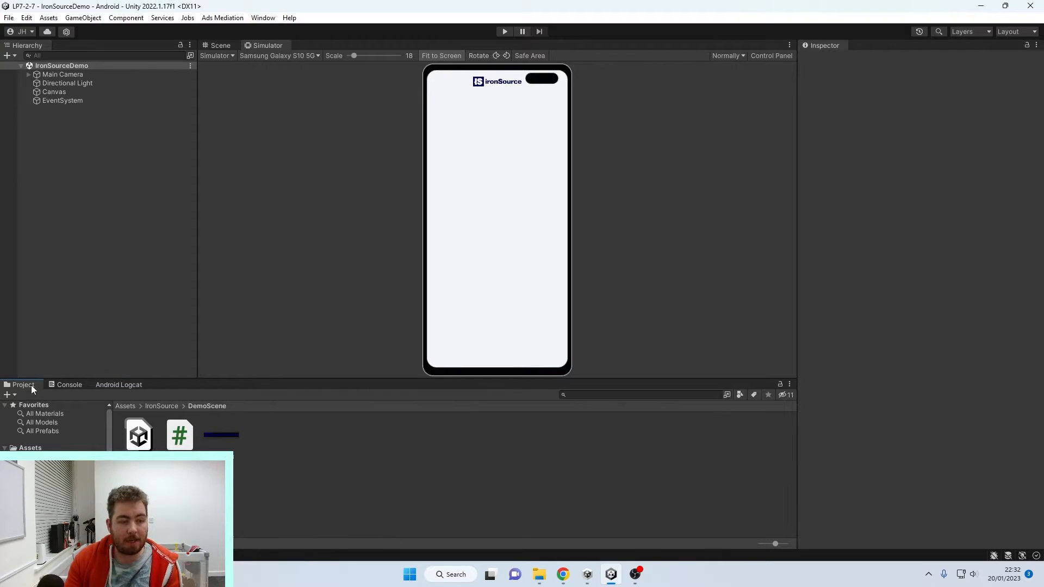
left_click(128, 406)
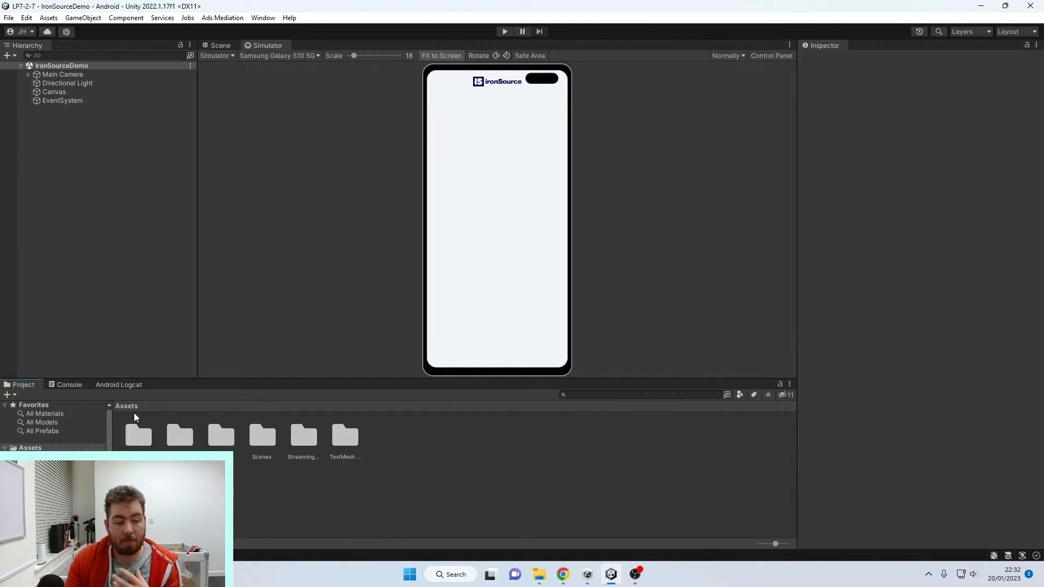
double_click(263, 438)
double_click(151, 439)
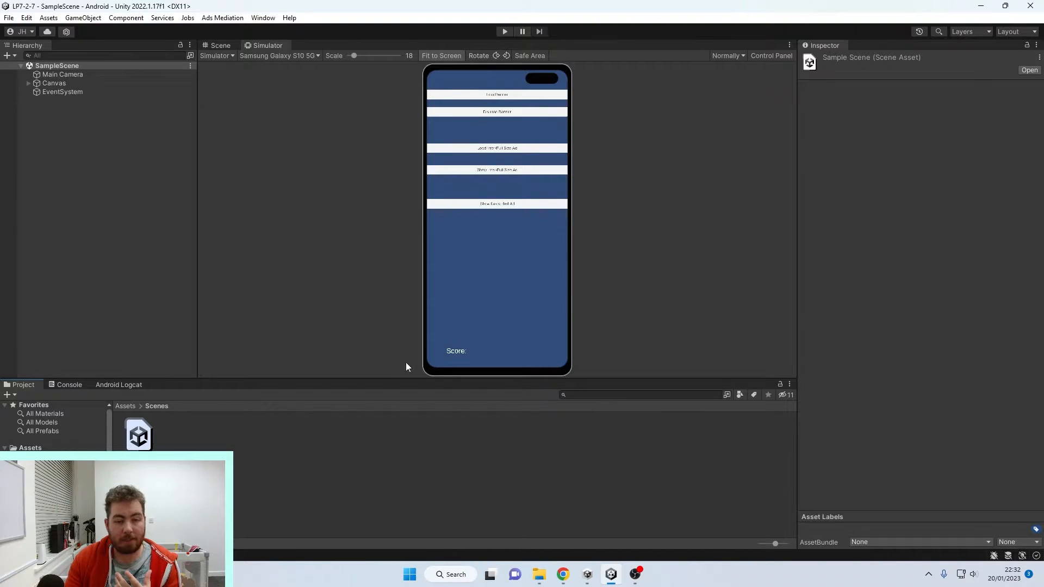
left_click(220, 46)
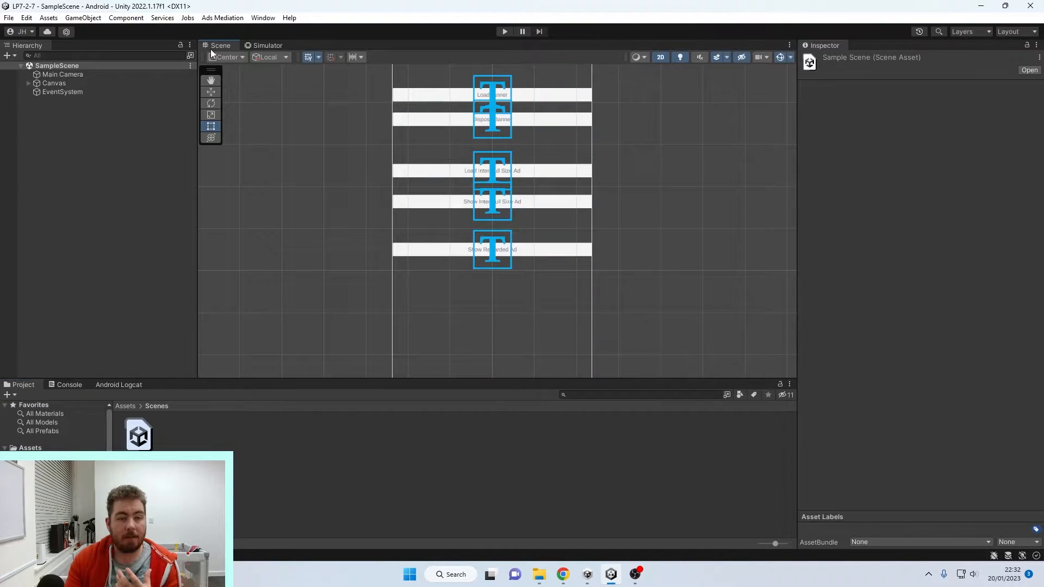
Remove the IronSourceDemo scene from the scenes in the build and close the Build Settings.
left_click(8, 18)
left_click(76, 152)
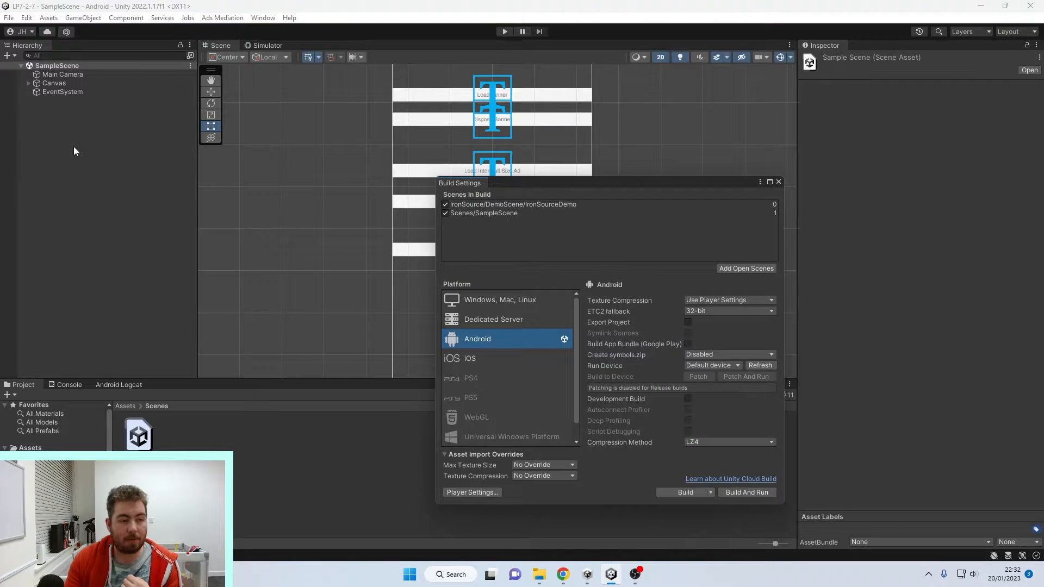
right_click(508, 205)
left_click(546, 212)
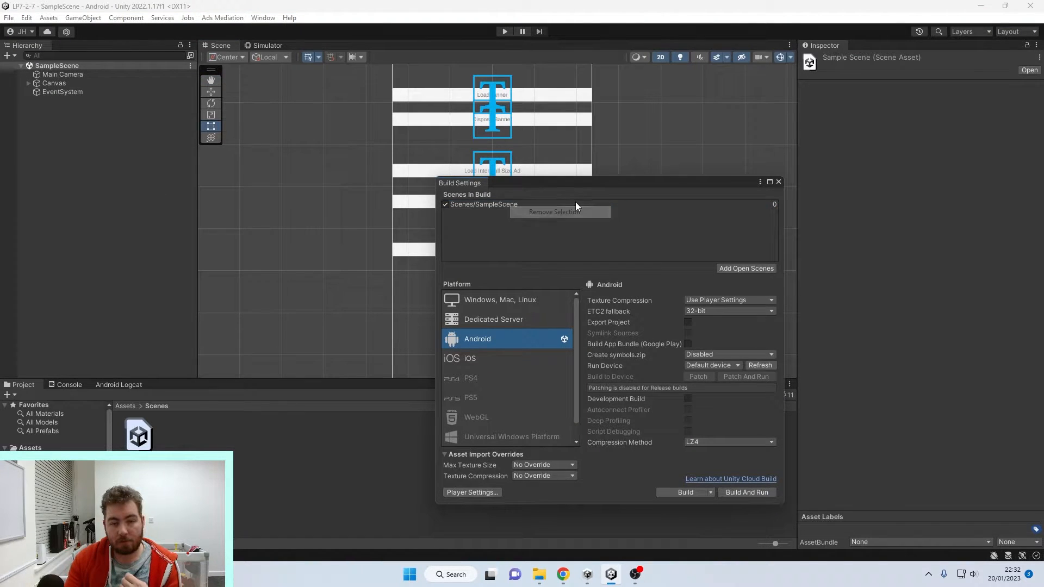
left_click(778, 182)
scroll(529, 312, "down", 3)
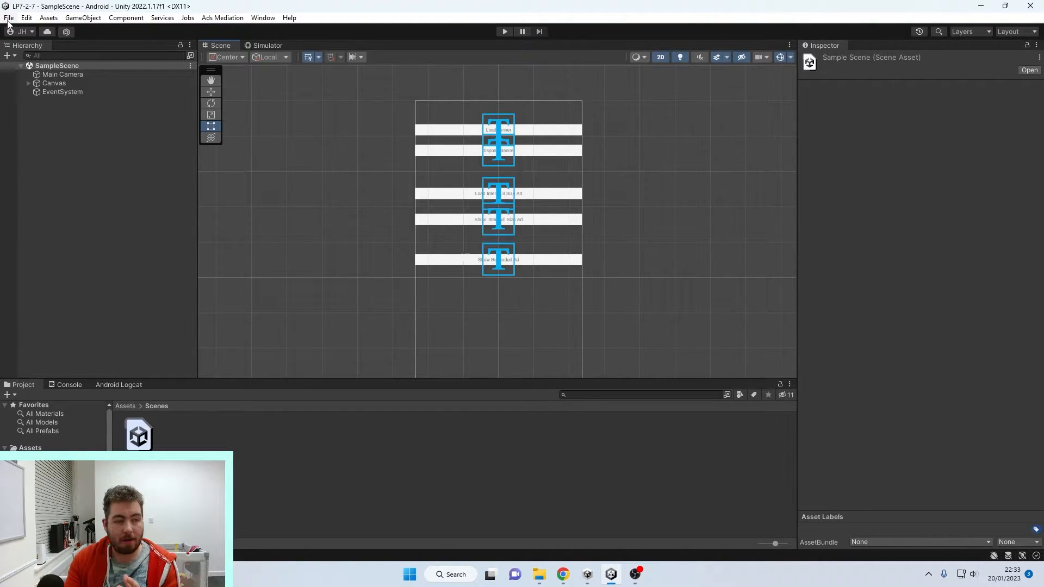
Create a Unity project ID for this project under the jacksofficeltd organization in the Services project settings.
left_click(9, 18)
mouse_move(27, 18)
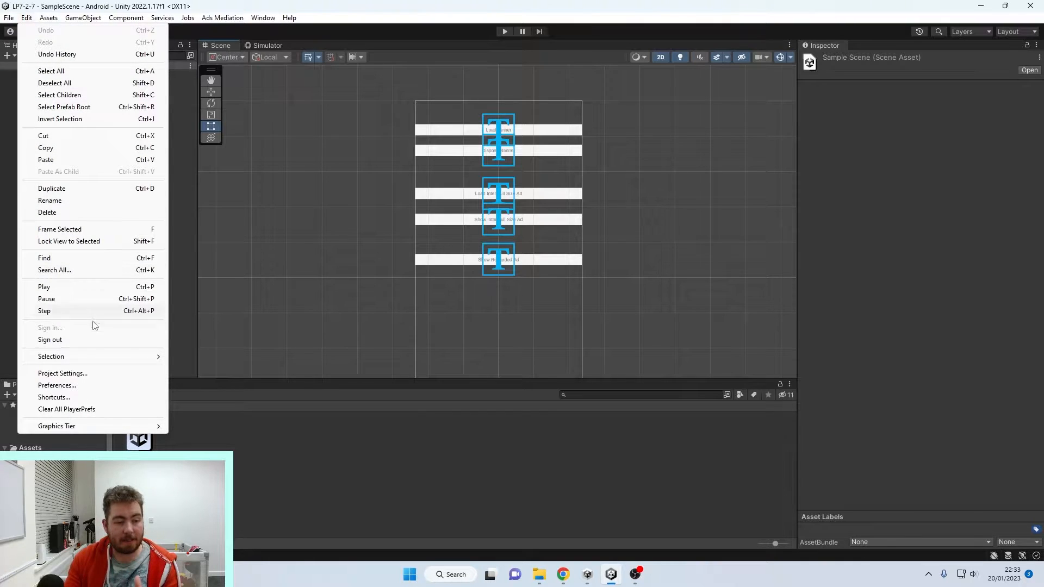
left_click(101, 372)
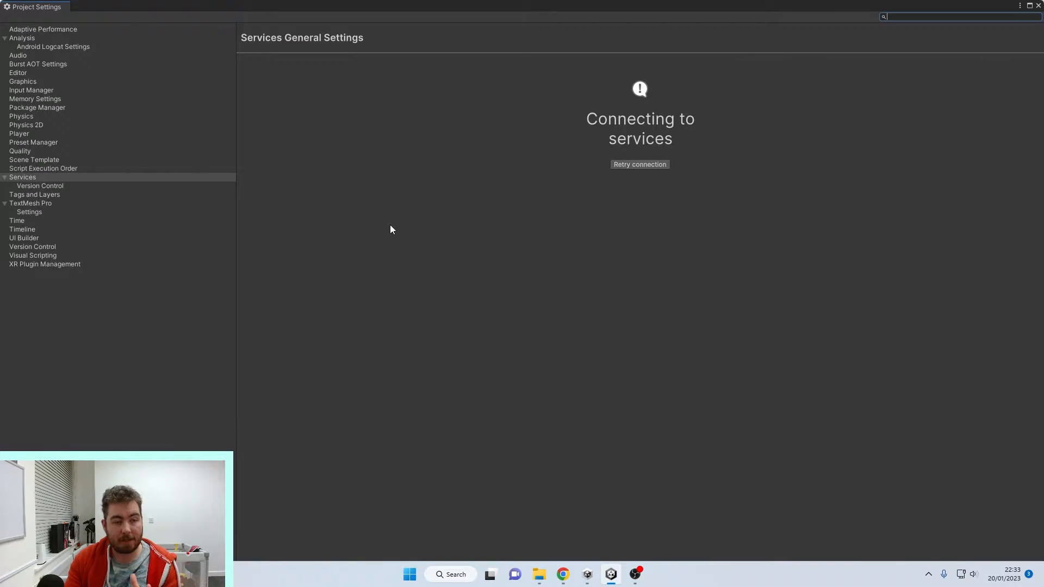
left_click(43, 177)
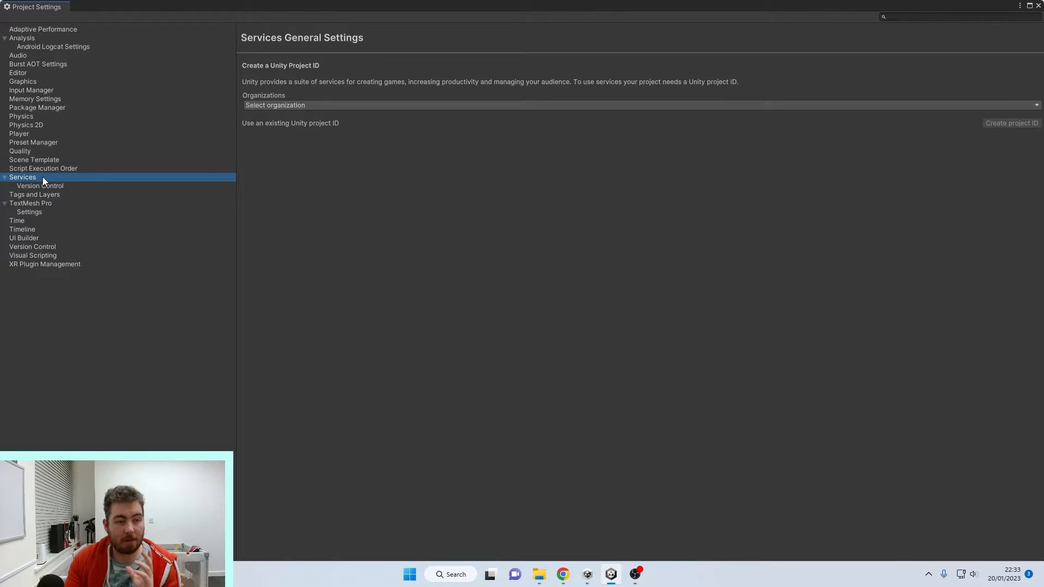
left_click(372, 106)
left_click(320, 130)
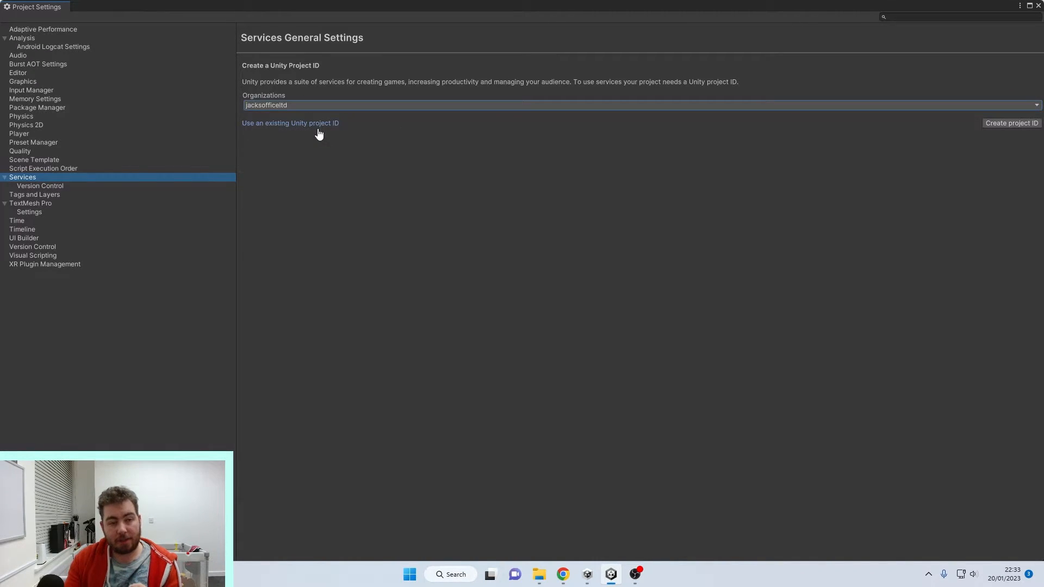
left_click(1008, 123)
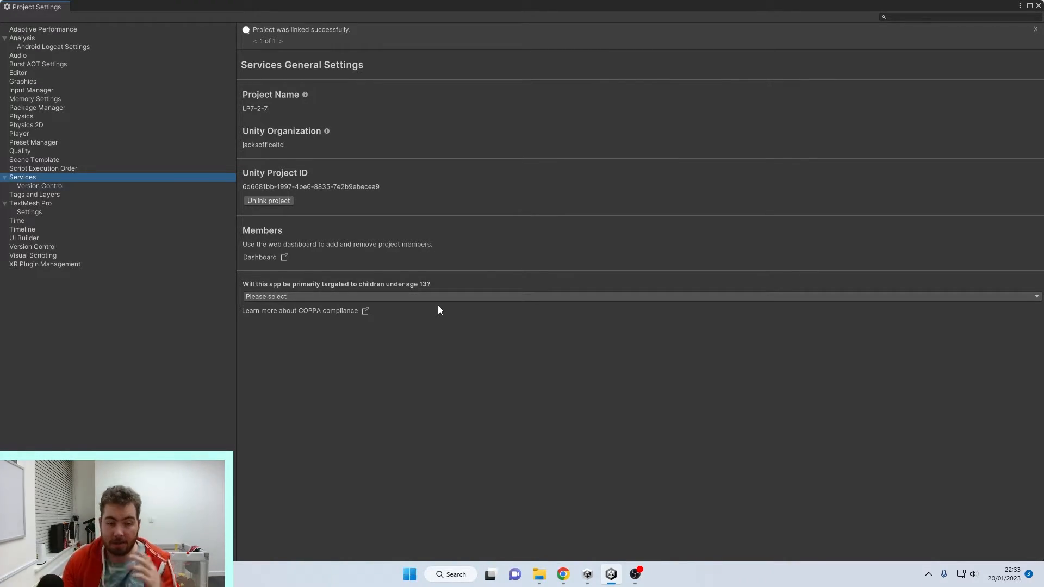
Declare that the app is not primarily targeted to children under age 13 and save the answer.
left_click(425, 296)
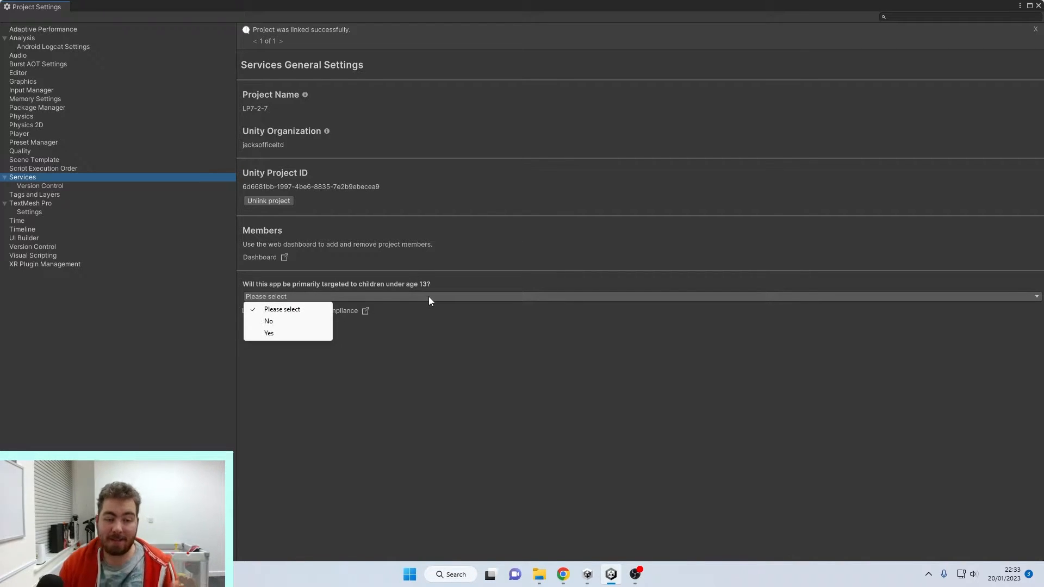
left_click(316, 321)
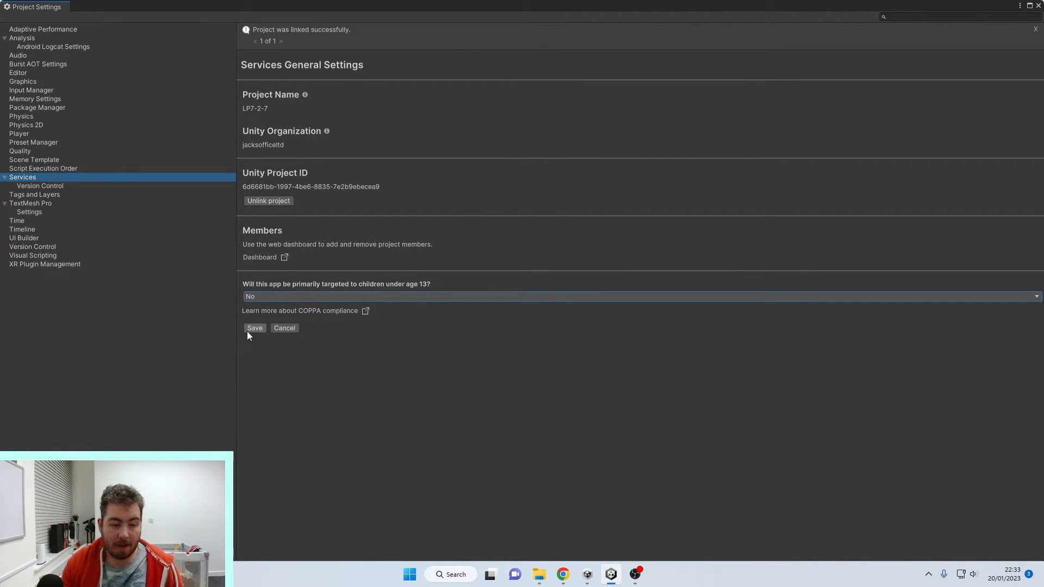
left_click(252, 329)
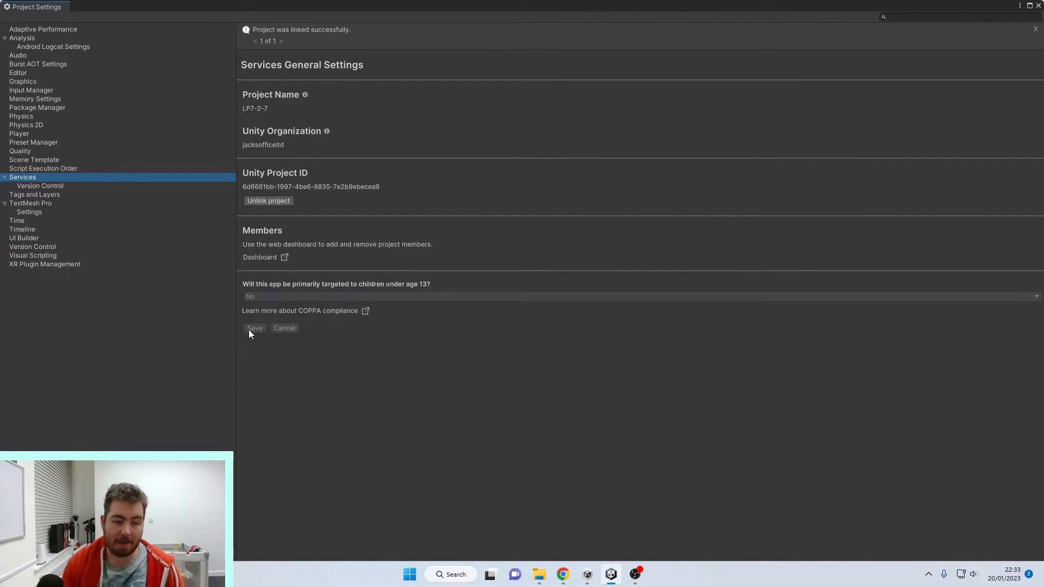
Close the Project Settings, sign in to the Unity Gaming Services dashboard in the browser and switch to the LP7-2-7 project.
left_click(1038, 6)
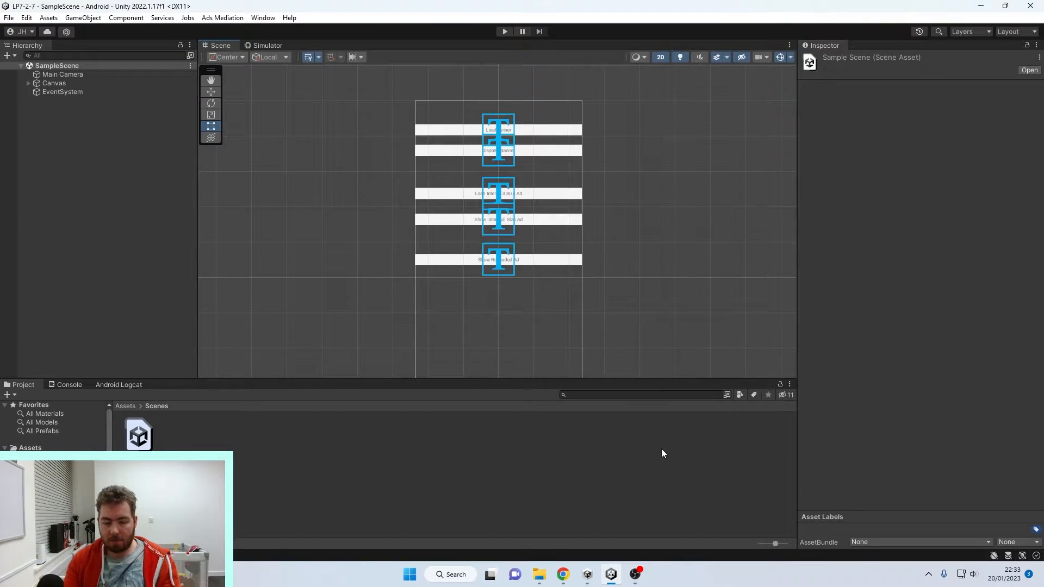
left_click(588, 574)
left_click(38, 38)
left_click(52, 79)
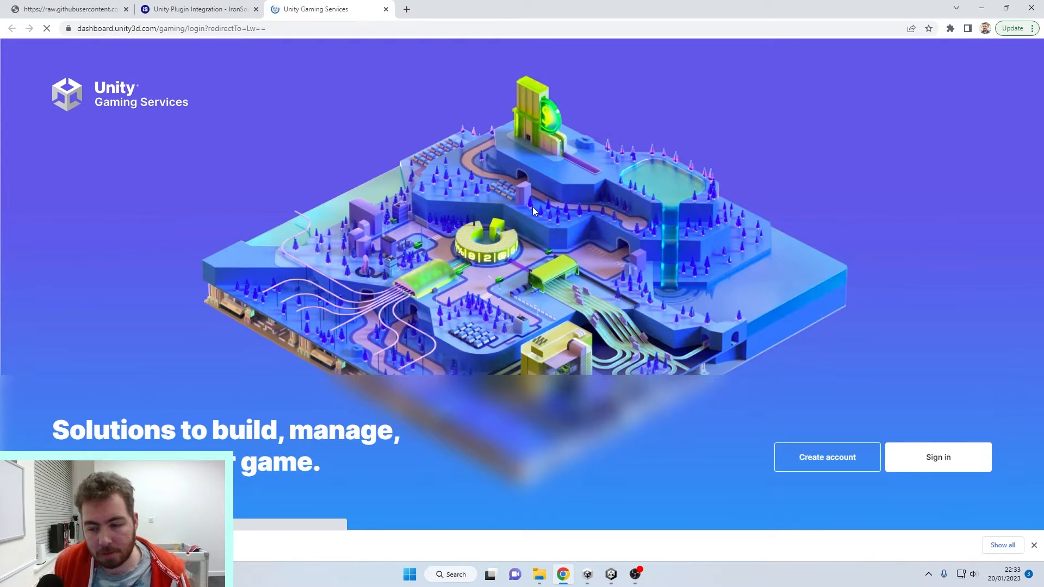
left_click(935, 459)
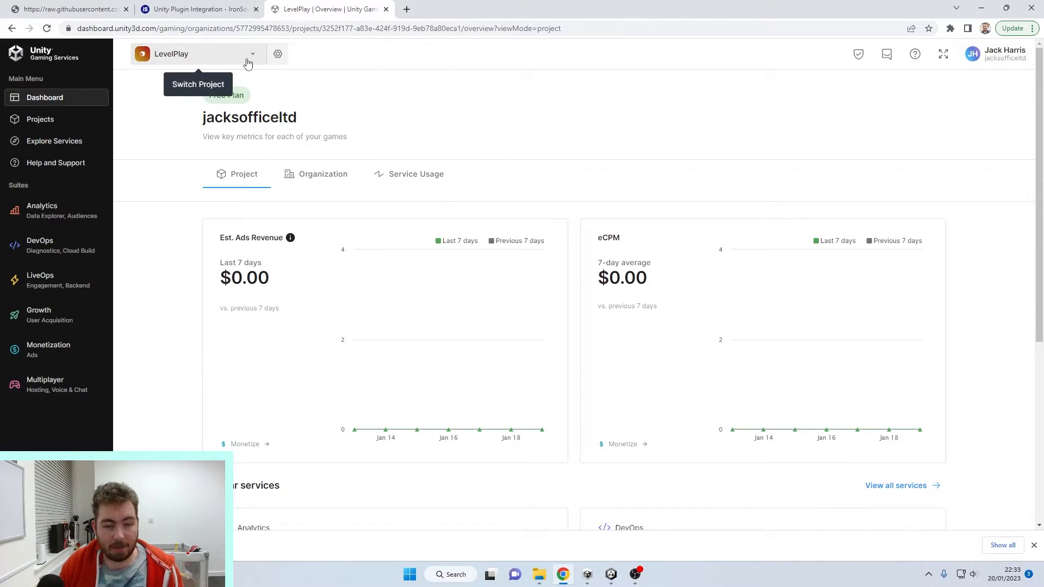
left_click(247, 59)
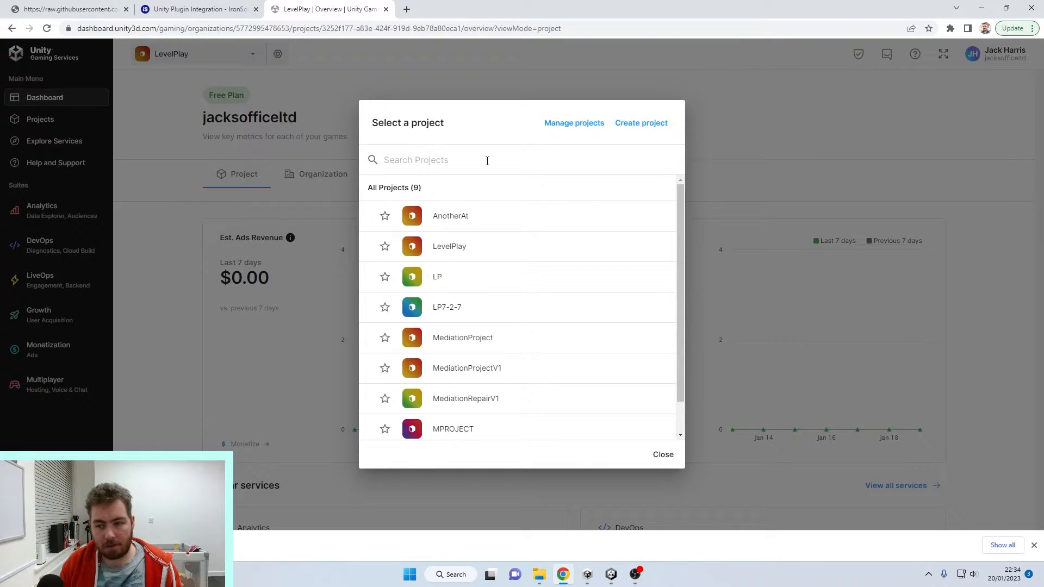
left_click(467, 311)
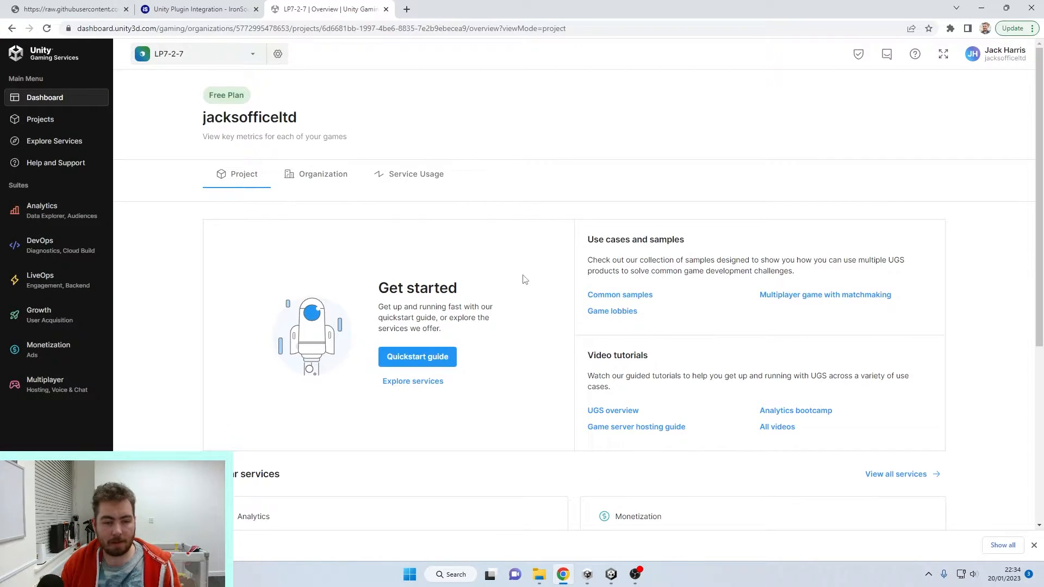
Start the Monetization setup for LP7-2-7, planning to use Mediation with Unity LevelPlay as the partner and starting with fresh ad settings.
left_click(49, 353)
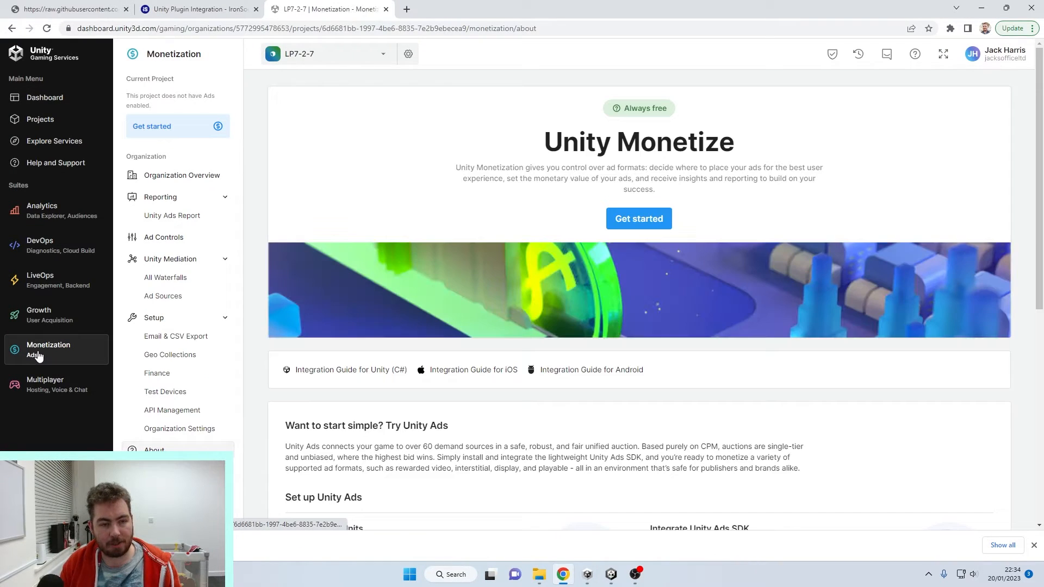
left_click(634, 227)
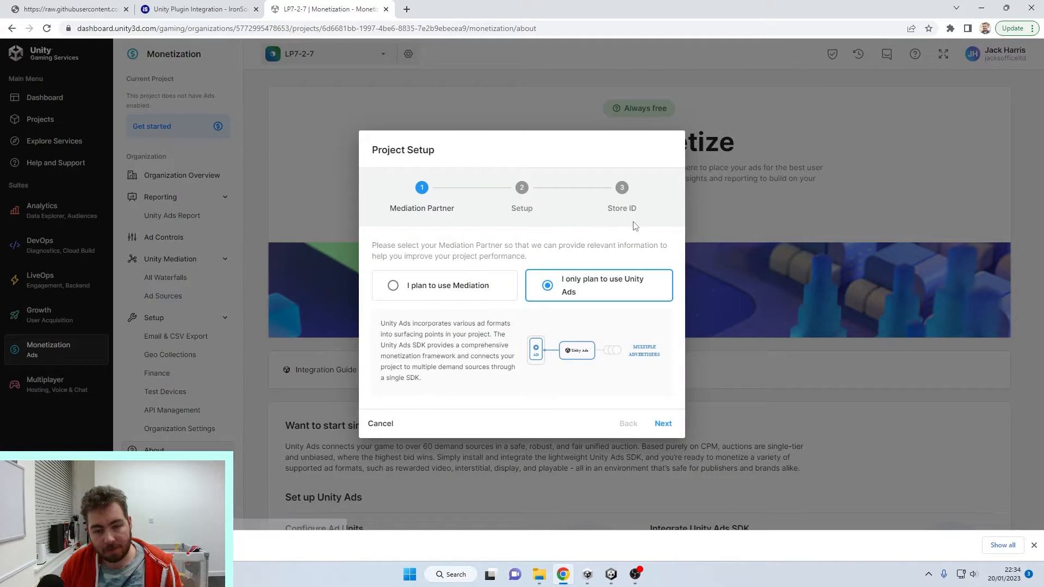
left_click(441, 286)
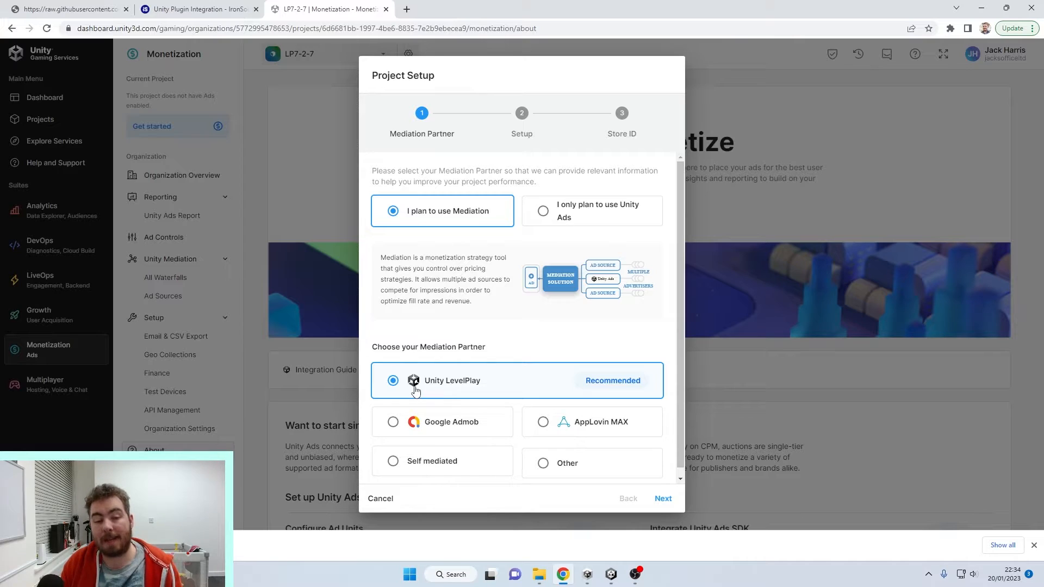
left_click(663, 499)
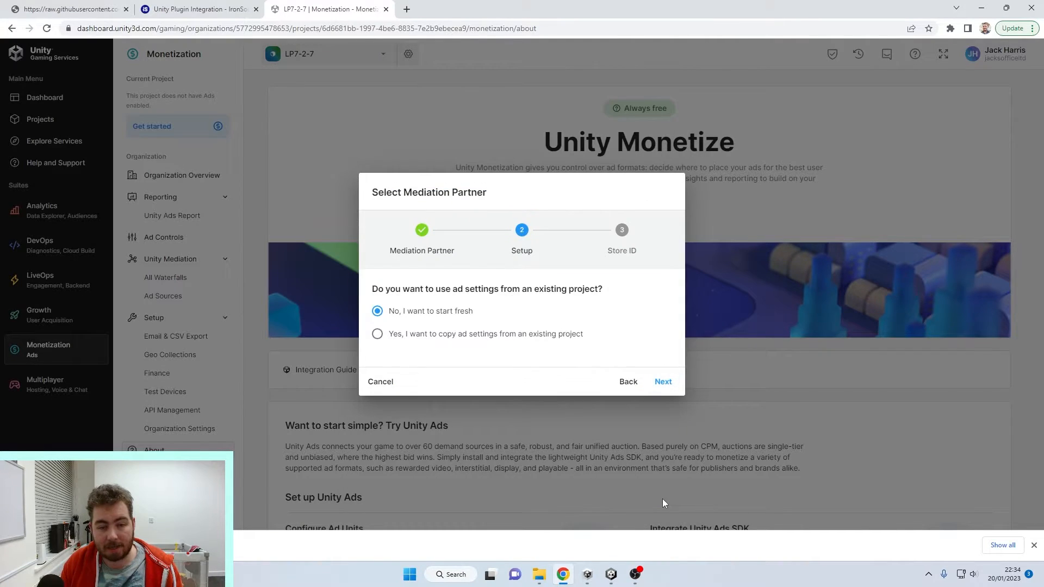
left_click(668, 383)
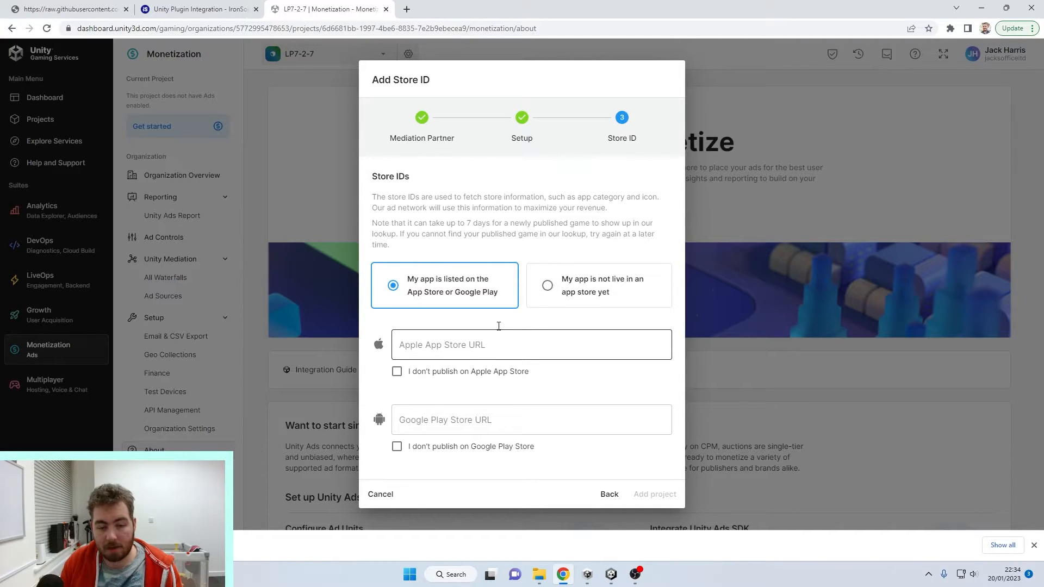
Add the monetization project as not live in an app store yet and reveal its Monetization Stats API key.
left_click(560, 293)
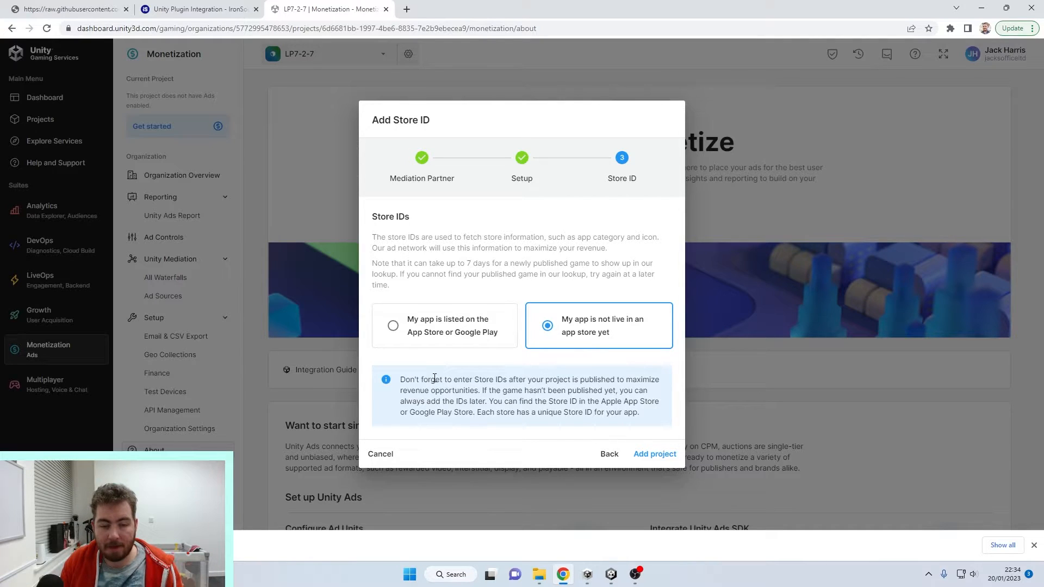
left_click_drag(434, 378, 612, 401)
left_click(641, 413)
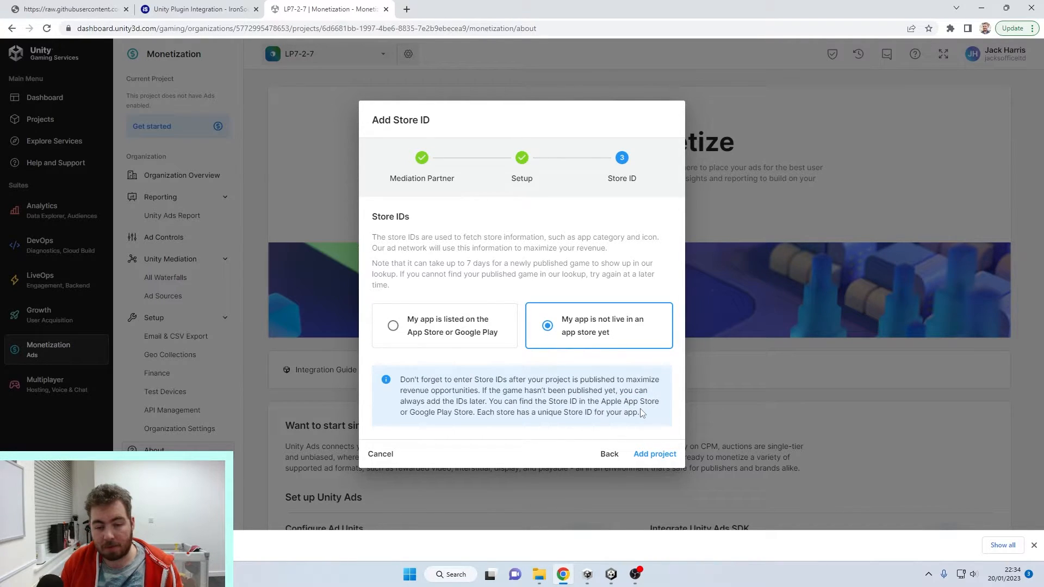
left_click(668, 456)
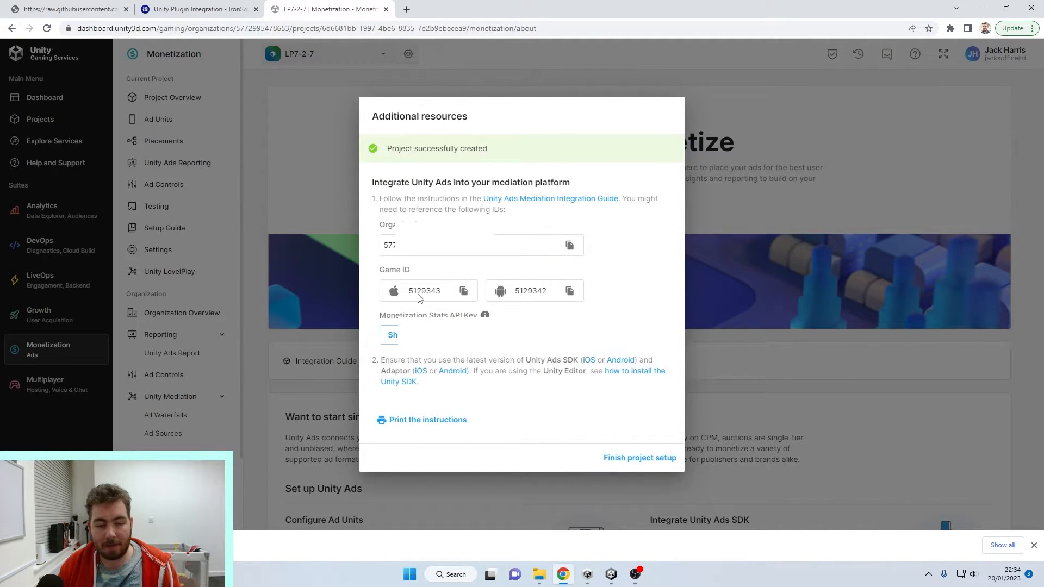
left_click(393, 335)
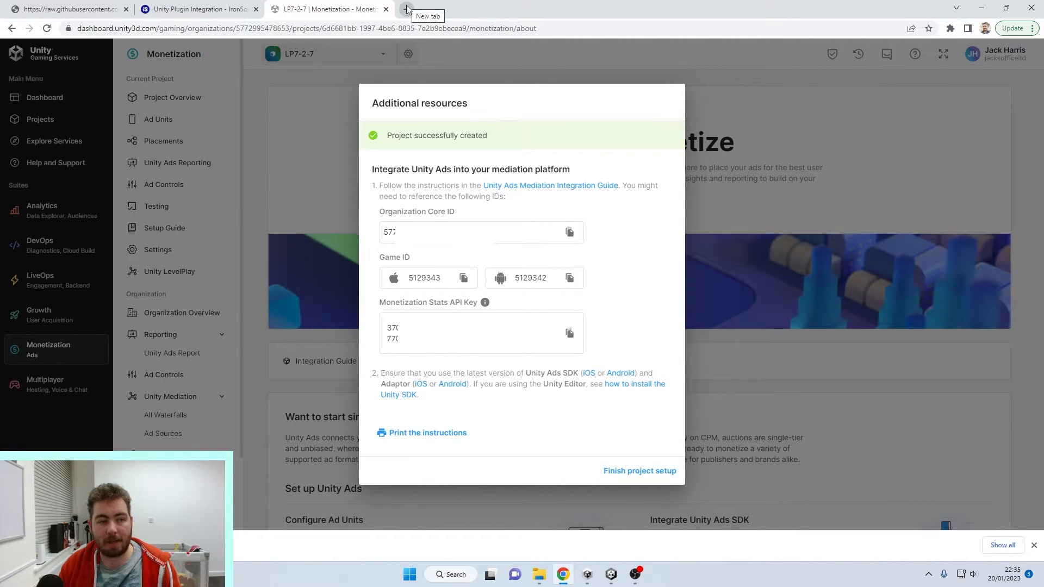
Open the ironSource home page in a new browser tab from the Knowledge Center and log in to the ironSource platform.
left_click(199, 9)
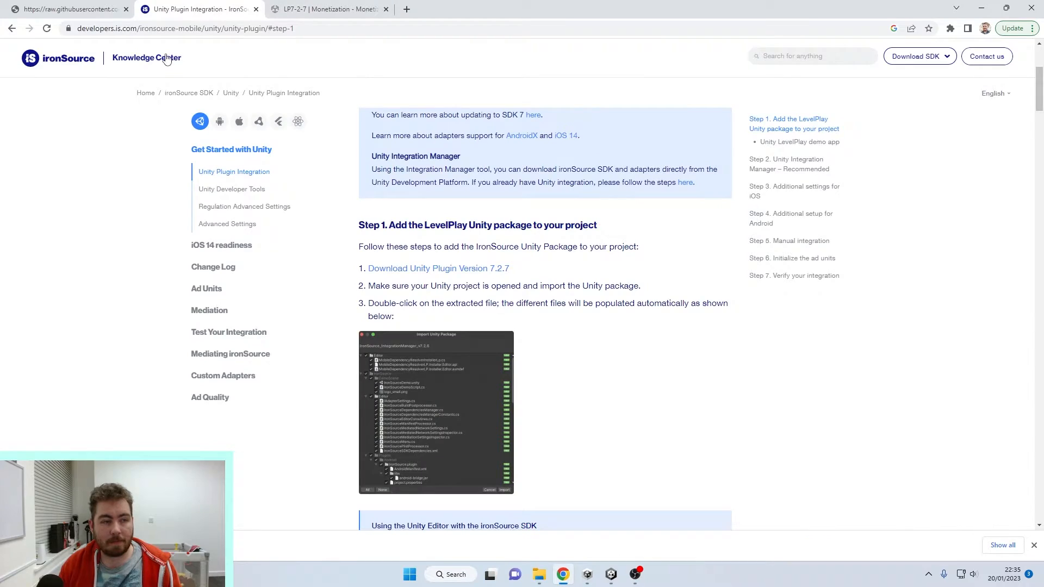
right_click(63, 67)
left_click(92, 74)
left_click(327, 9)
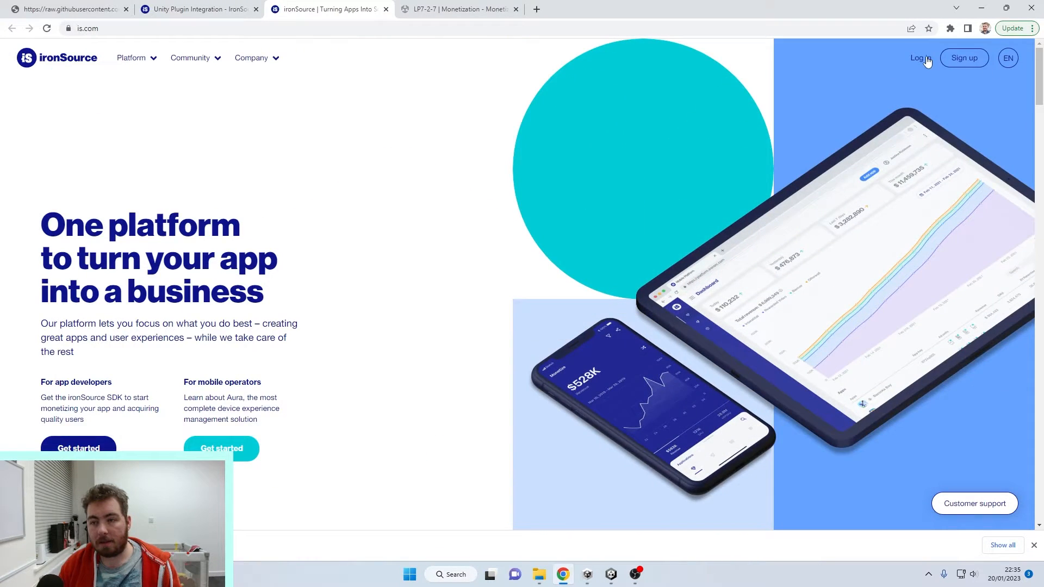
left_click(927, 61)
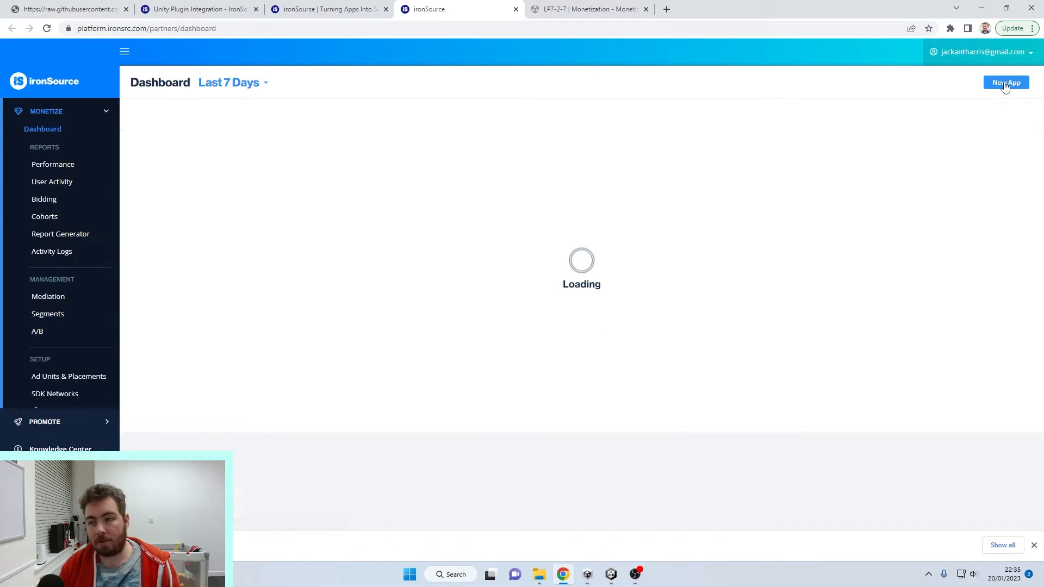
Add a new Android app not live in the application store, temporarily named LP-7-2-7, as a general audience app not directed to children.
left_click(1005, 84)
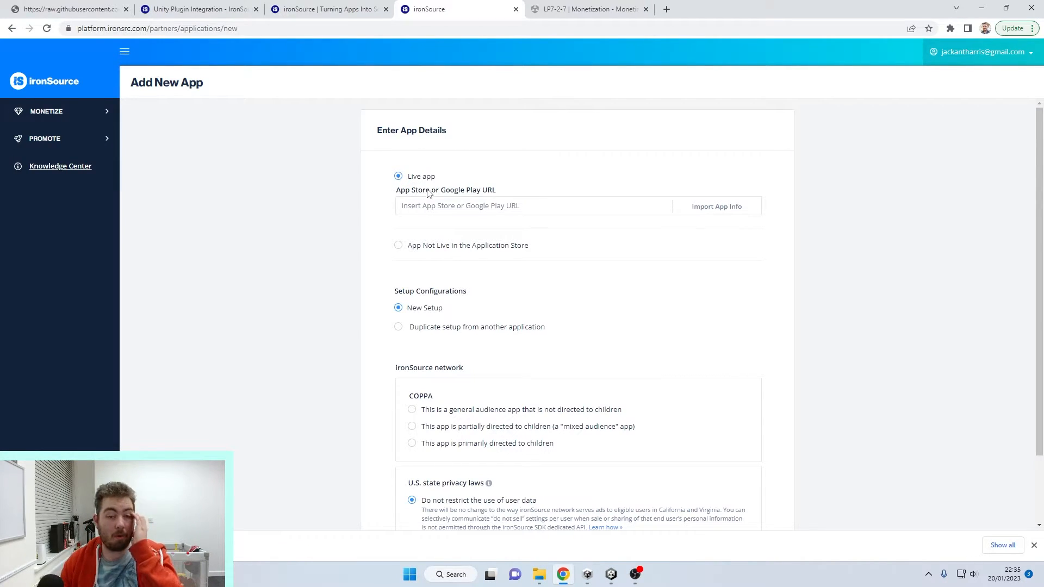
left_click(441, 247)
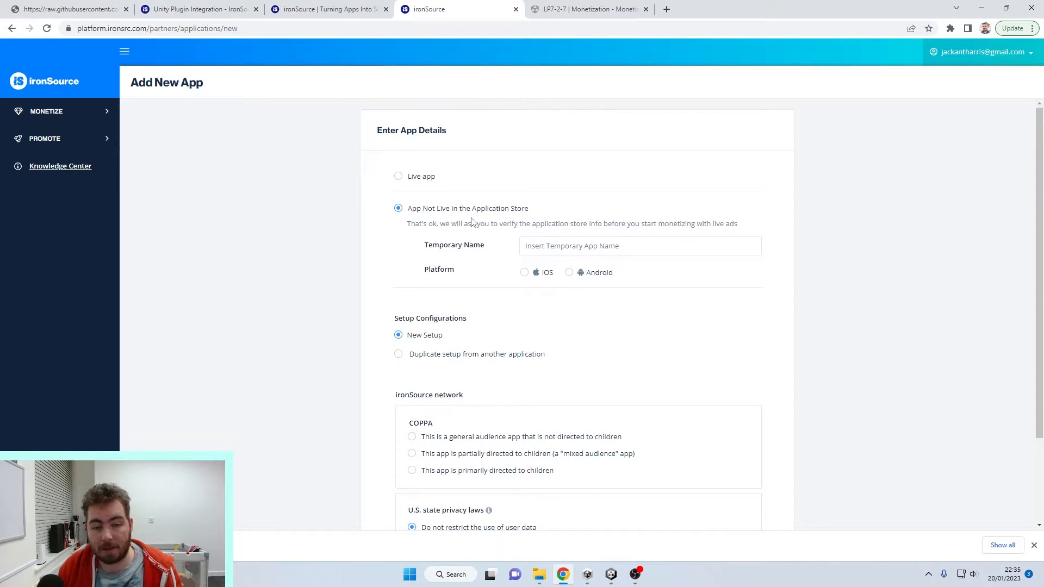
left_click(563, 250)
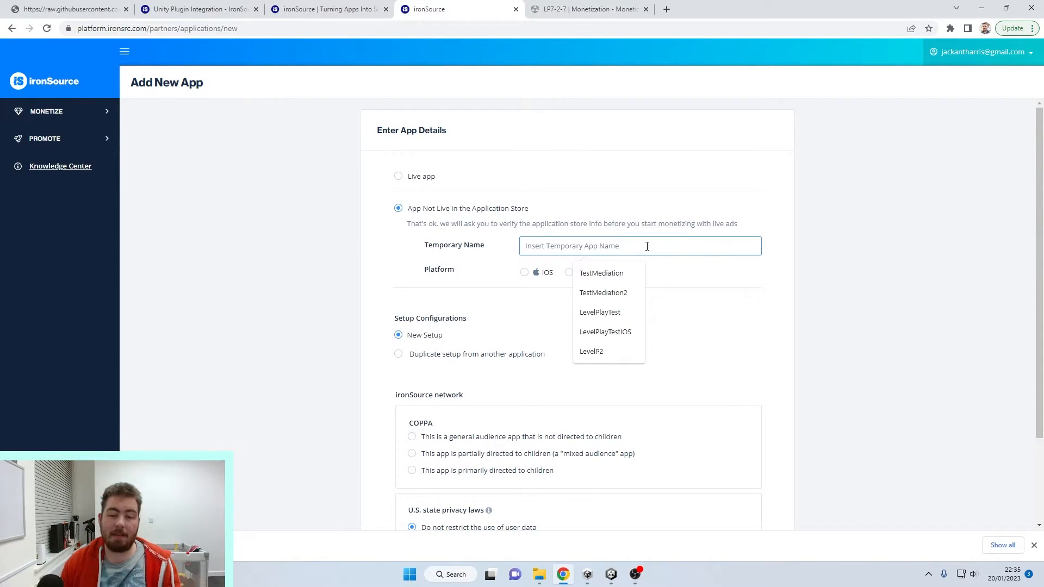
type("LP-7-2-7")
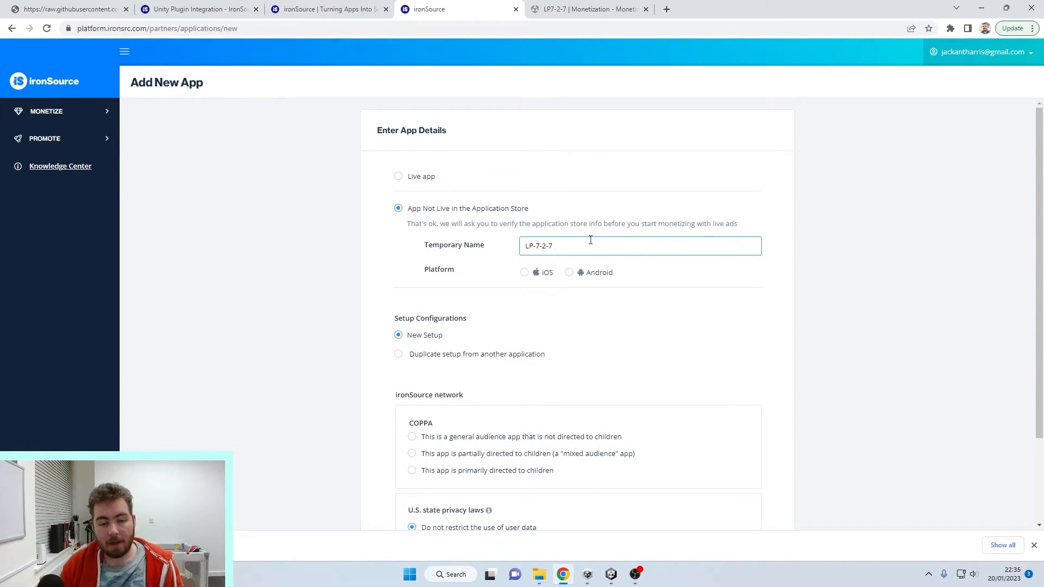
left_click(568, 273)
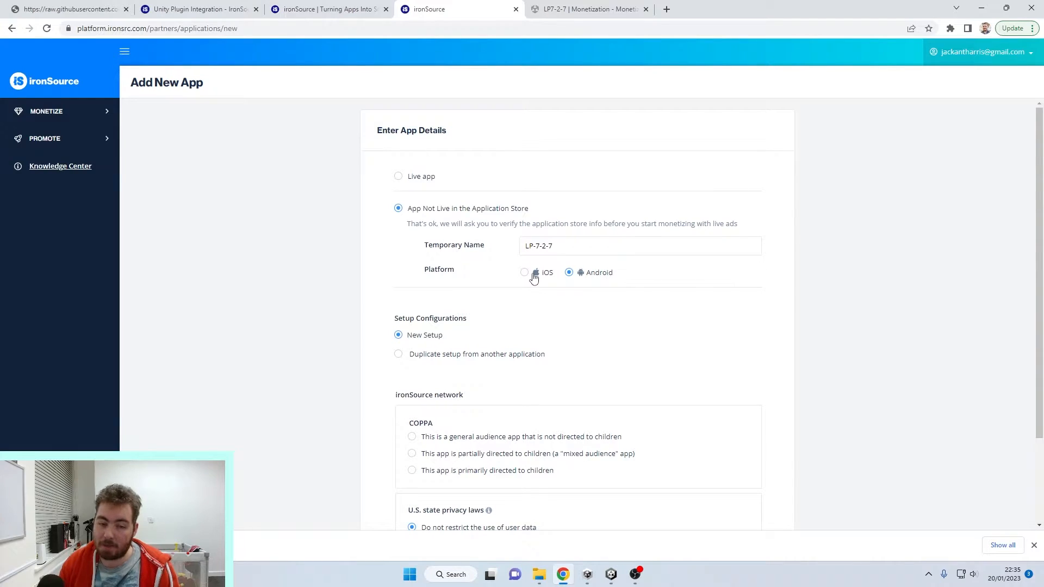
scroll(531, 276, "down", 2)
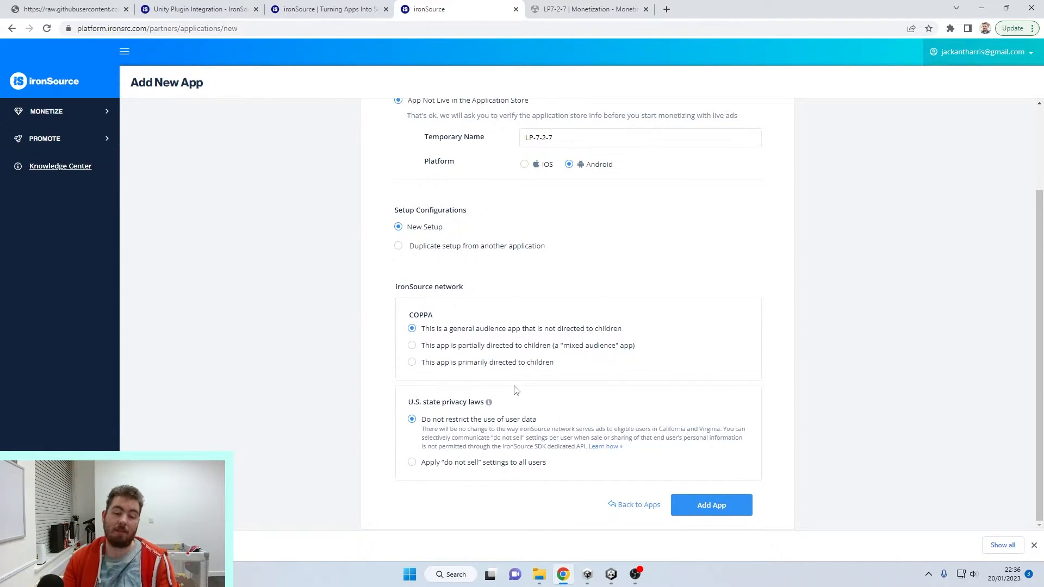
left_click(719, 511)
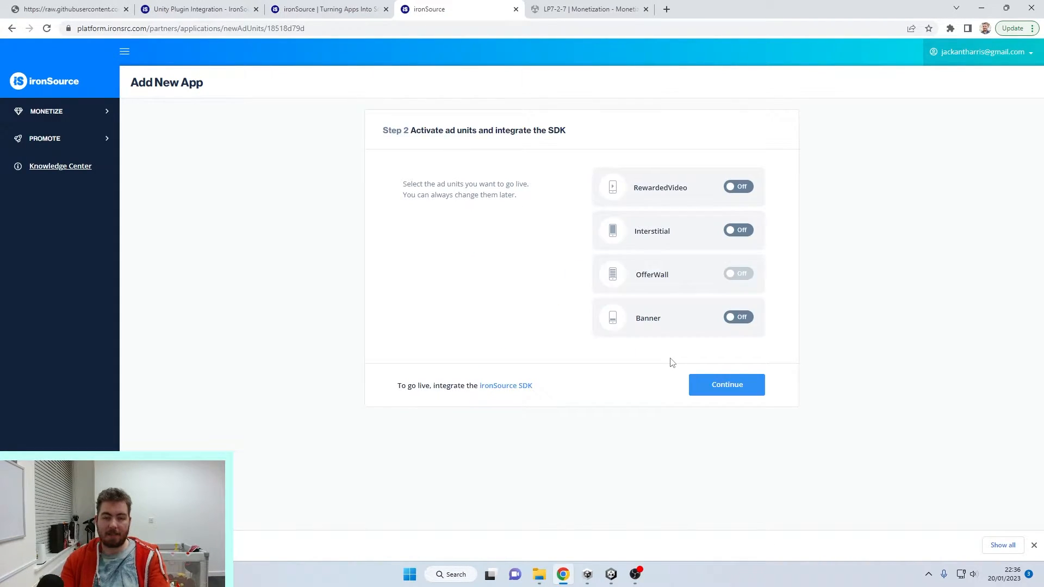
Highlight the app key, set the RewardedVideo, Interstitial and Banner ad units live and continue to the dashboard.
double_click(476, 194)
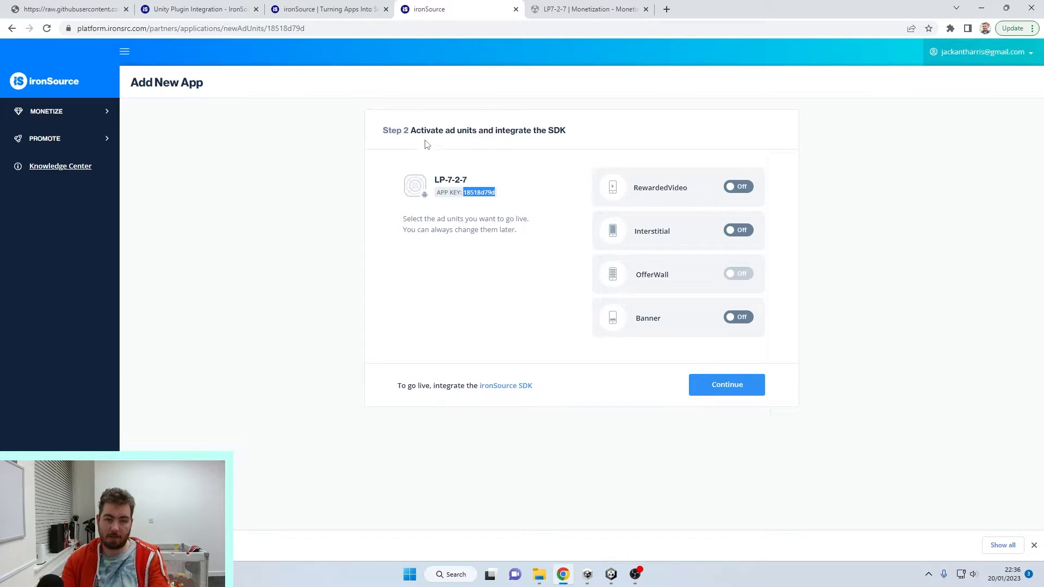
left_click(737, 188)
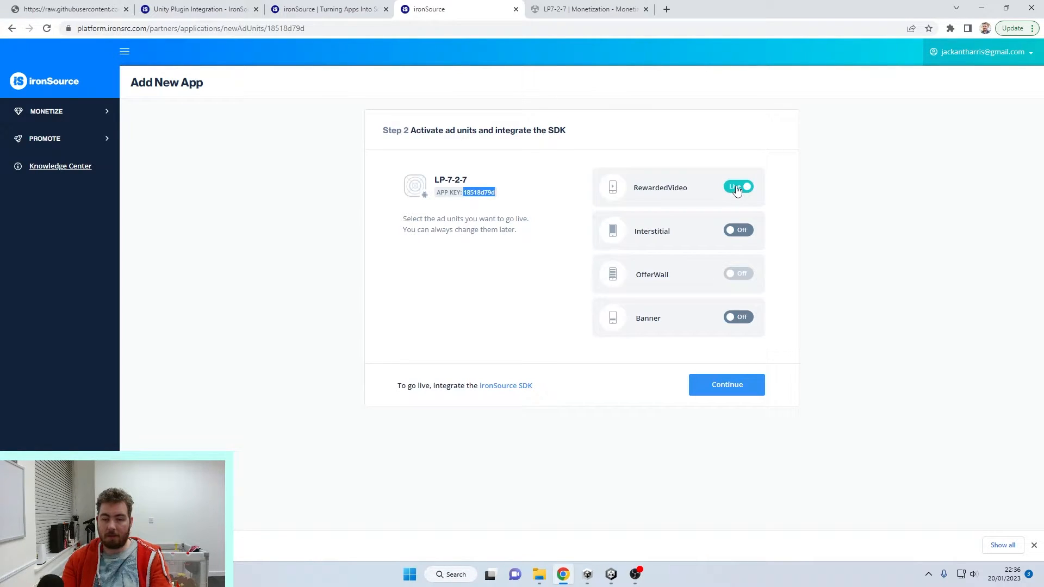
left_click(738, 230)
left_click(741, 320)
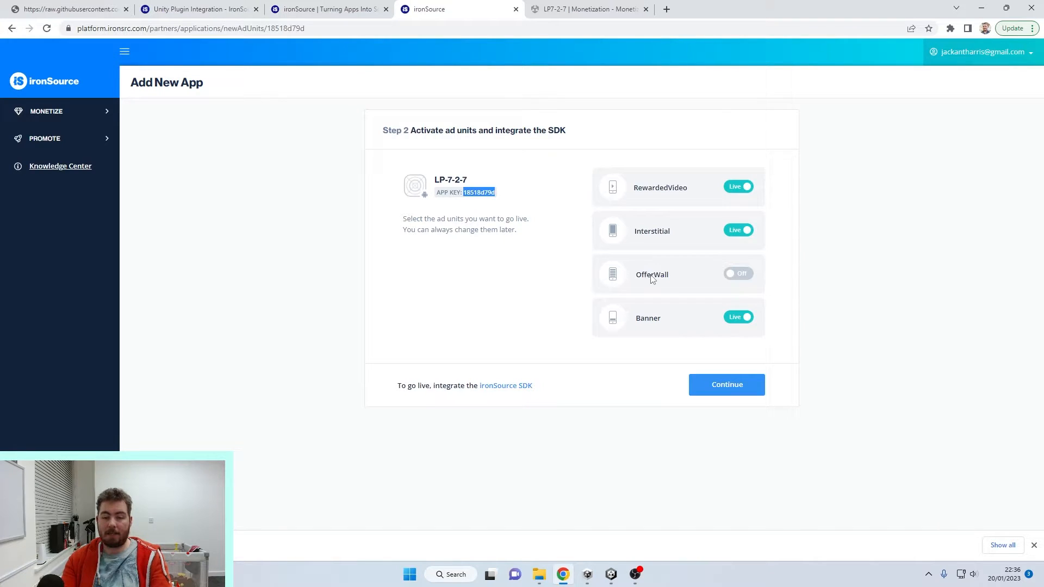
mouse_move(742, 275)
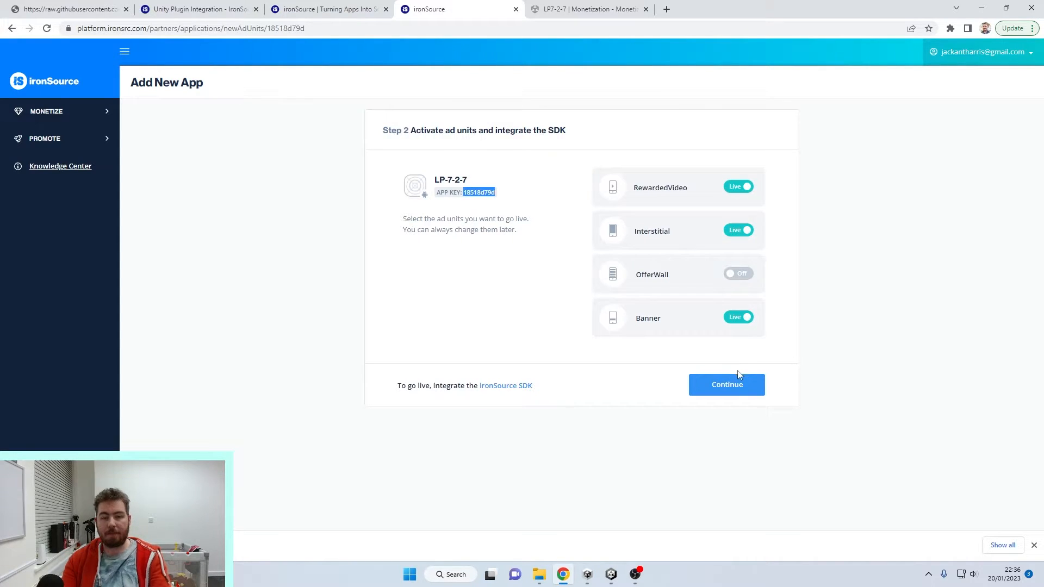
left_click(728, 386)
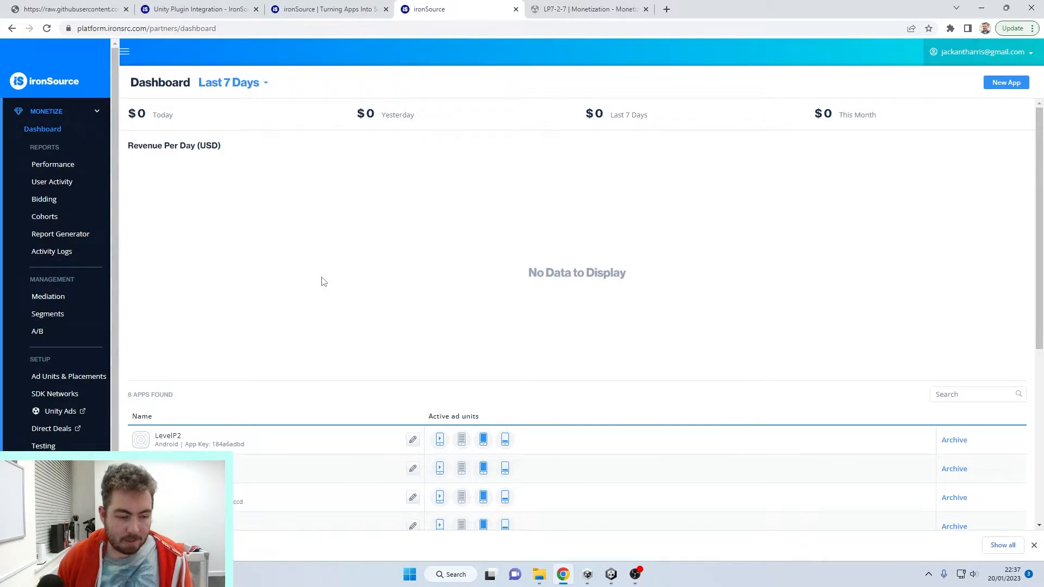
Open the SDK Networks setup of the LP-7-2-7 Android app.
scroll(318, 290, "down", 4)
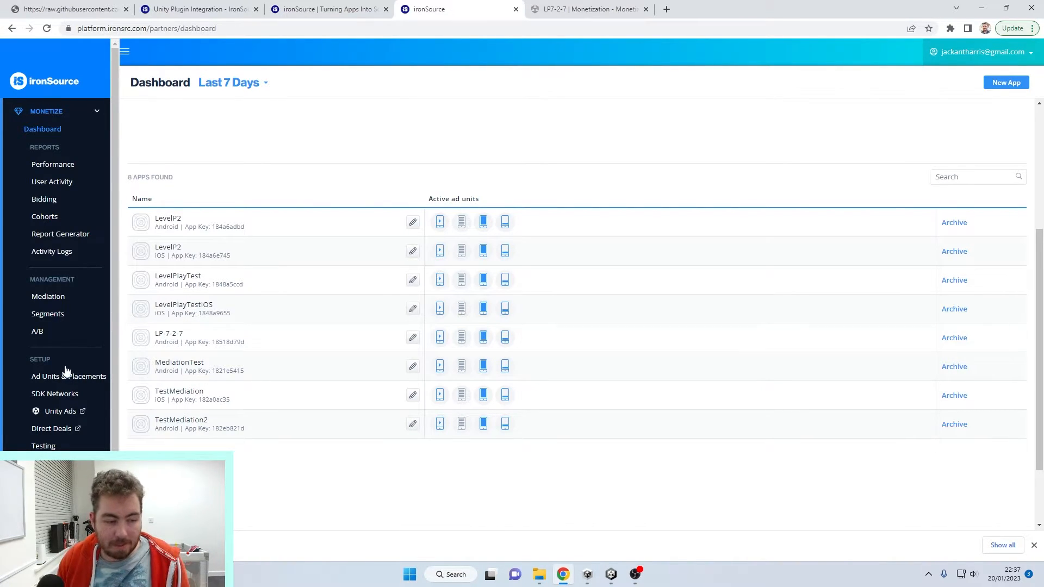
left_click(68, 395)
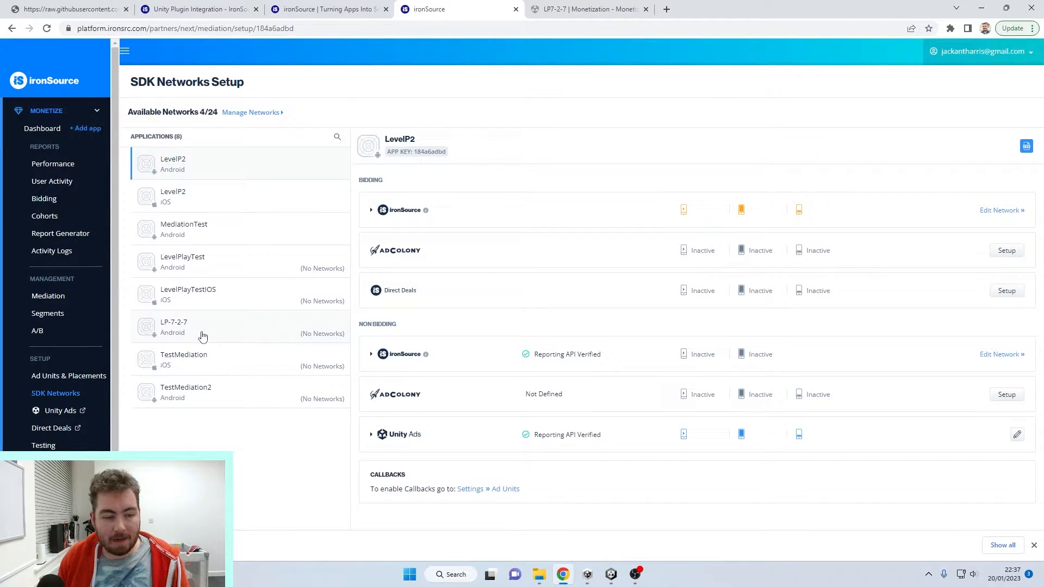
left_click(199, 334)
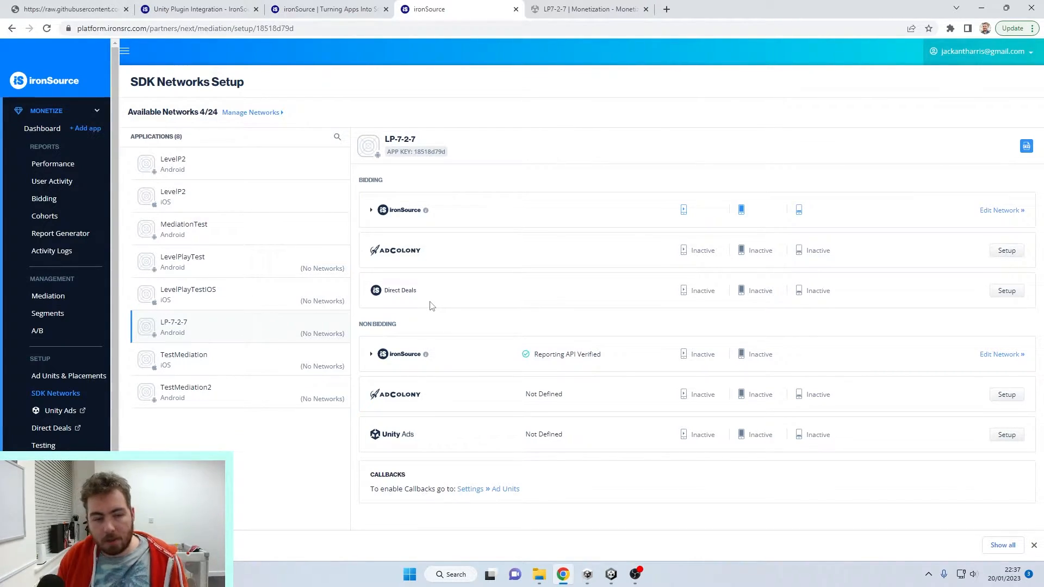
Expand the list of manageable ad networks and check which ad units ironSource and Unity Ads support.
left_click(257, 113)
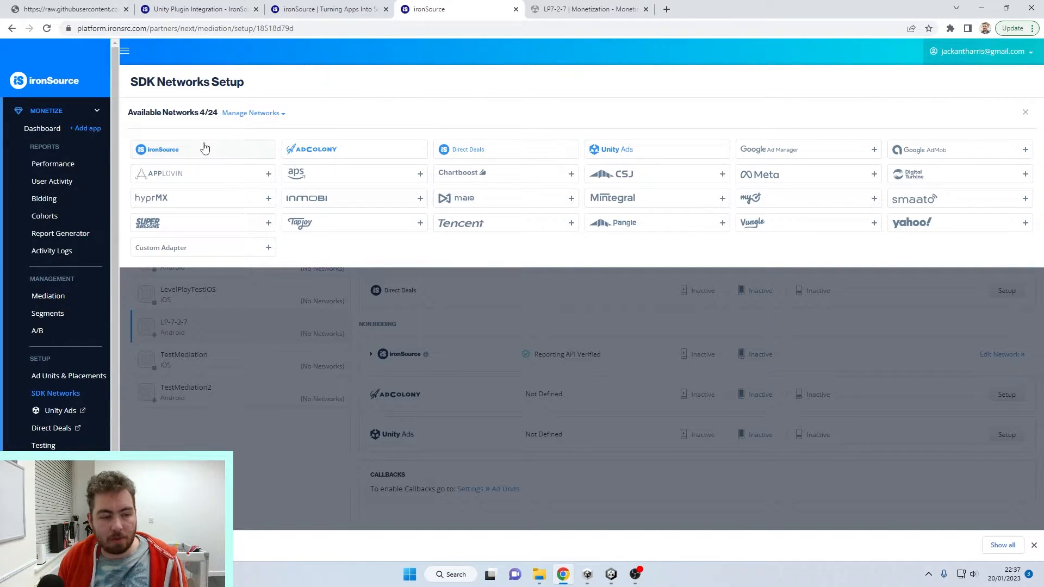
mouse_move(204, 147)
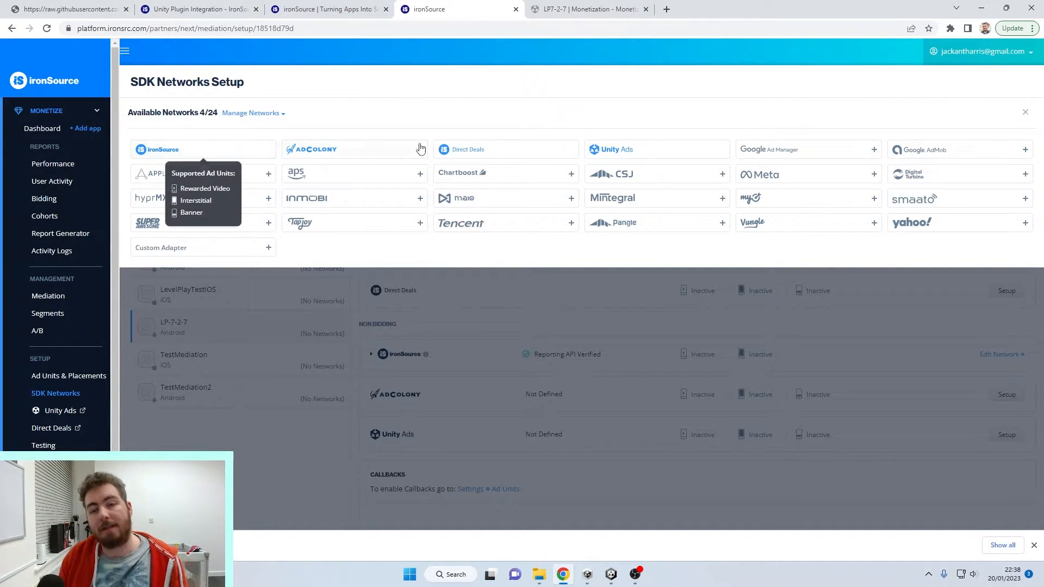
mouse_move(636, 153)
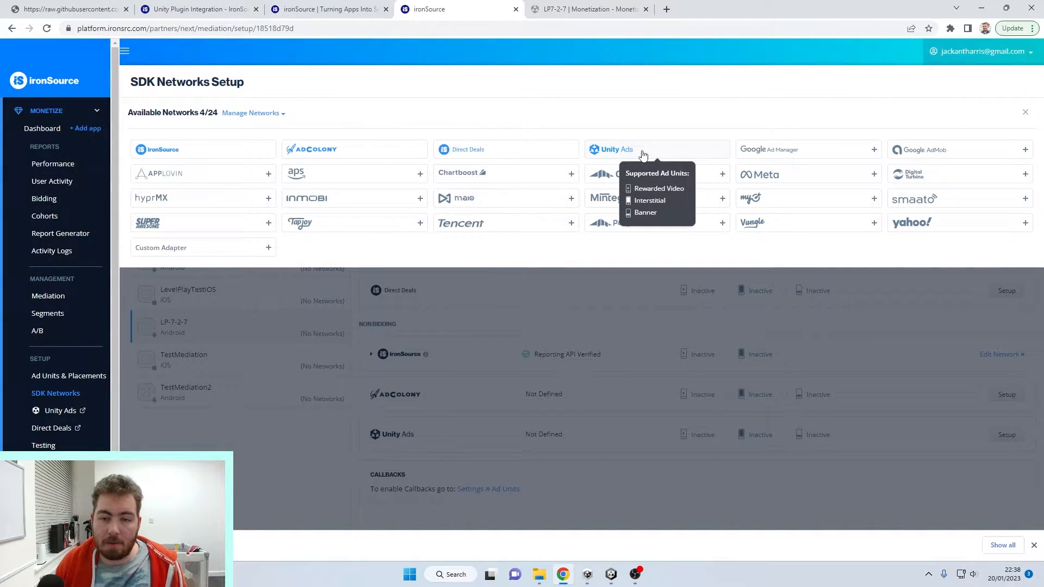
Open the Unity Ads account settings, check the API key and Organization Core ID against the Unity dashboard, and save them.
left_click(643, 155)
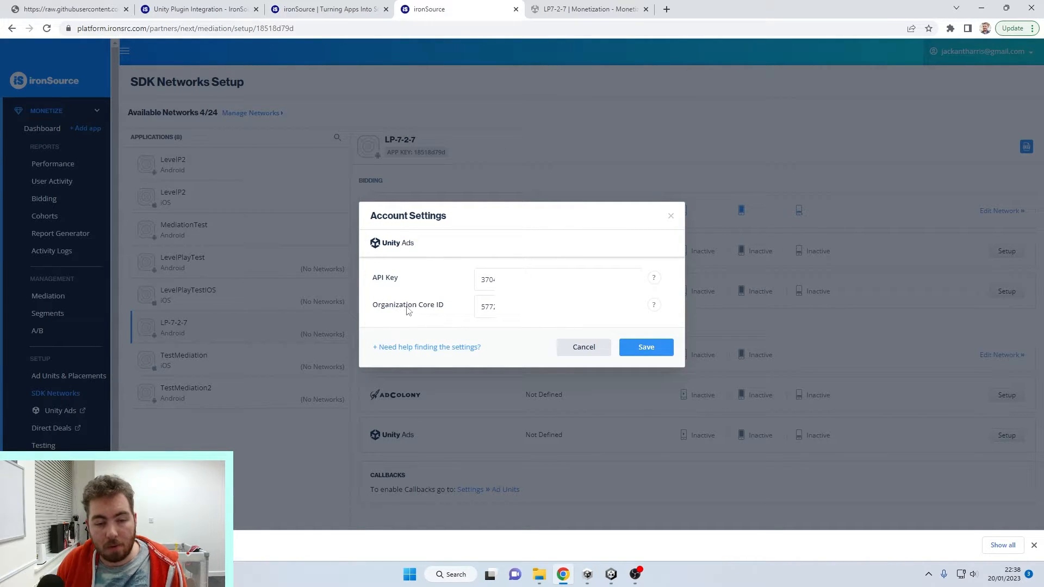
left_click(585, 7)
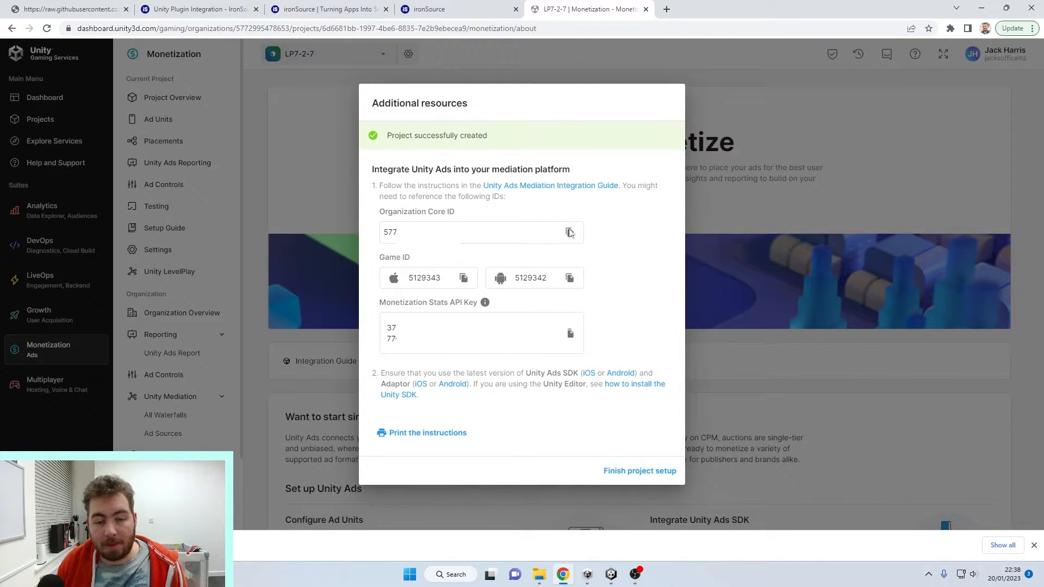
left_click(432, 7)
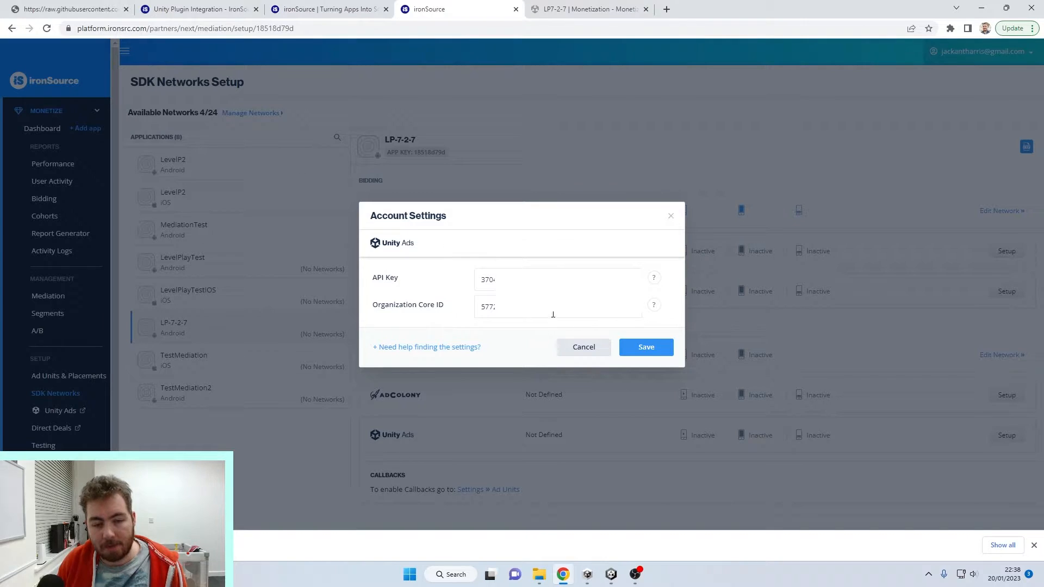
left_click(651, 350)
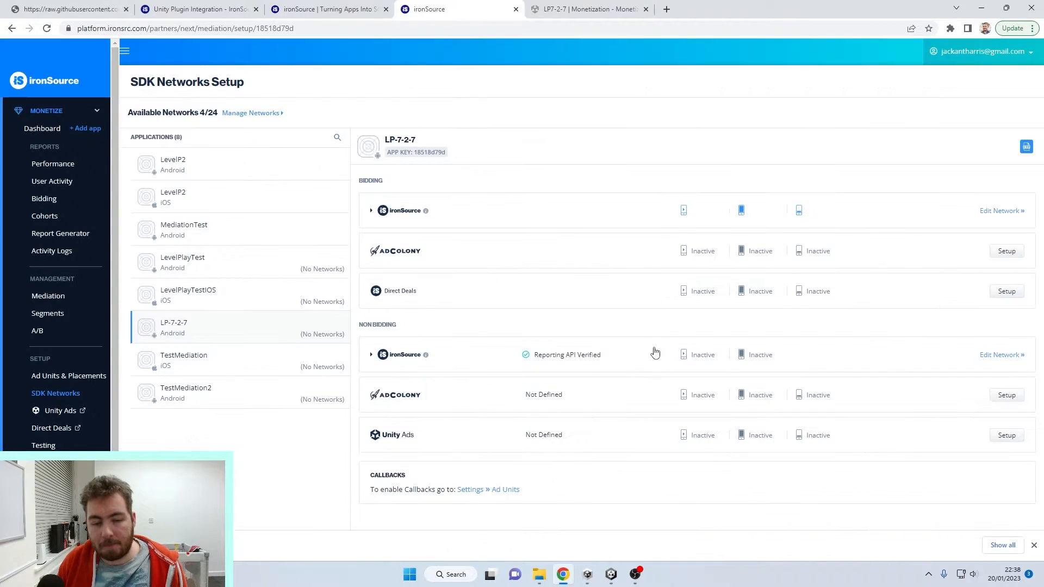
Switch to the Unity dashboard, finish the LP7-2-7 project setup and dismiss the Welcome to Unity Monetize introduction.
left_click(580, 8)
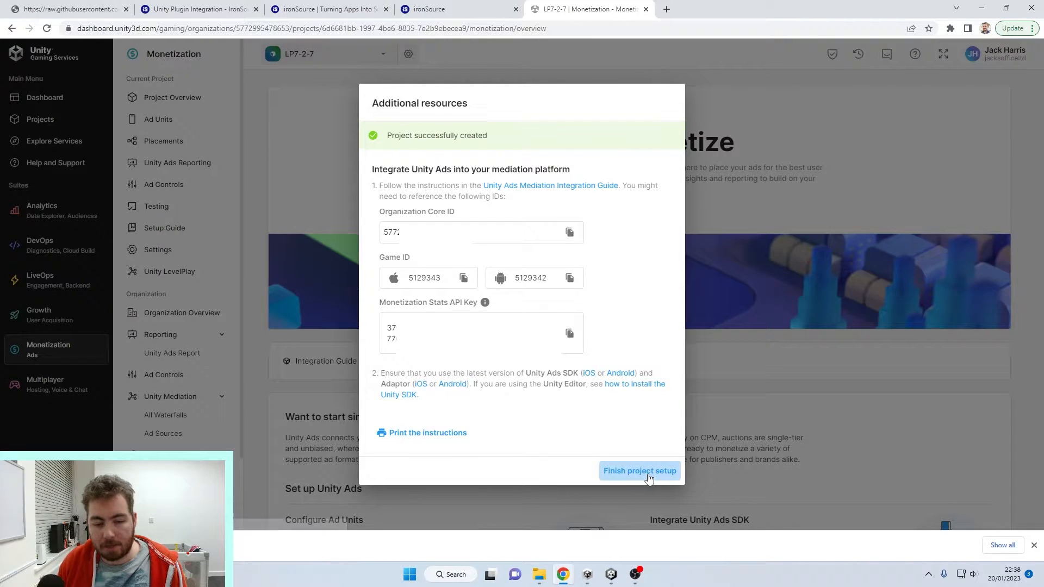
left_click(649, 472)
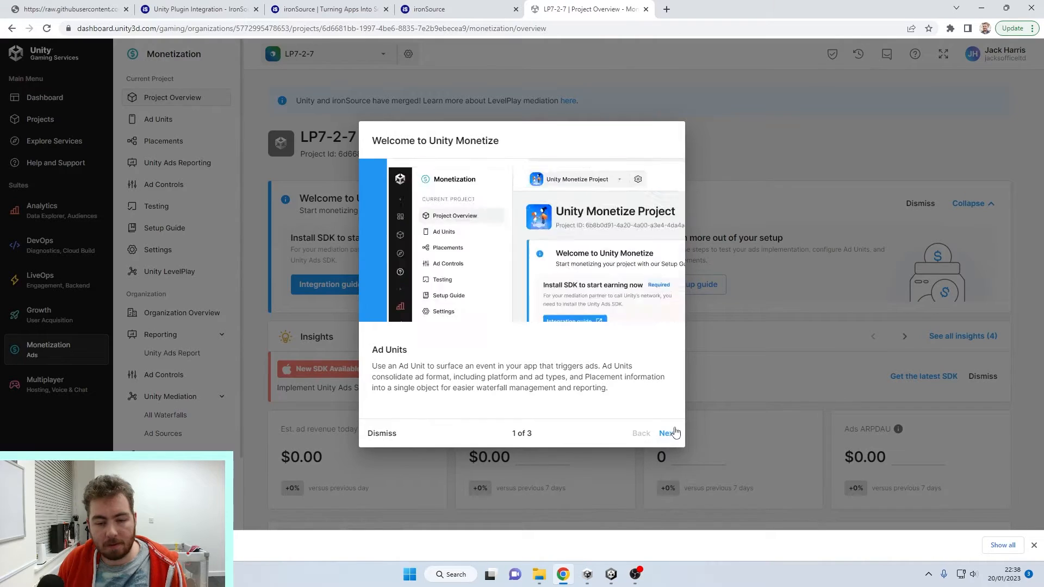
left_click(390, 433)
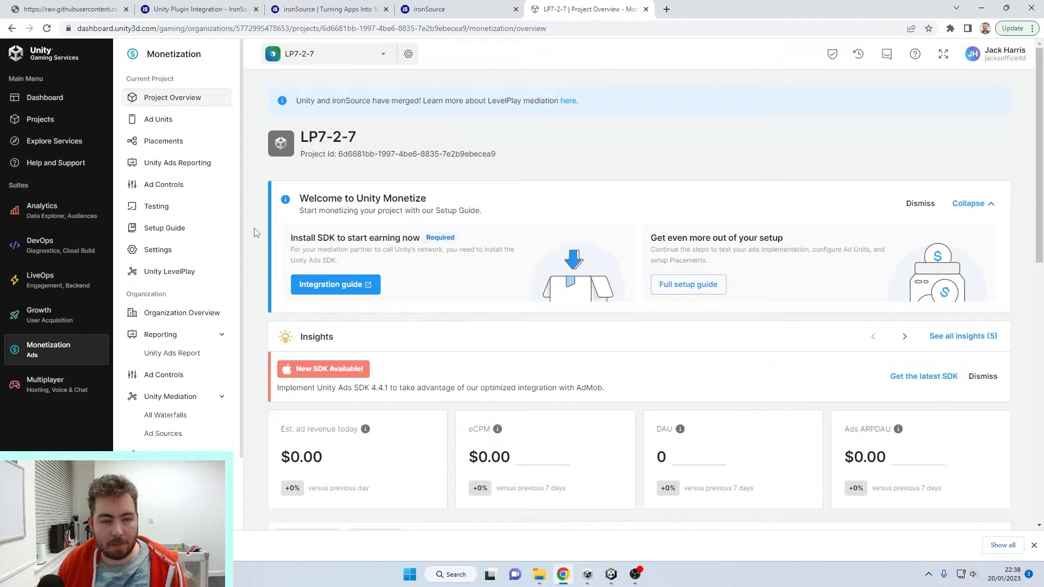
Copy the Android Game ID 5129342 from Unity's Placements page into the Unity Ads app settings for LP-7-2-7 in ironSource.
left_click(172, 144)
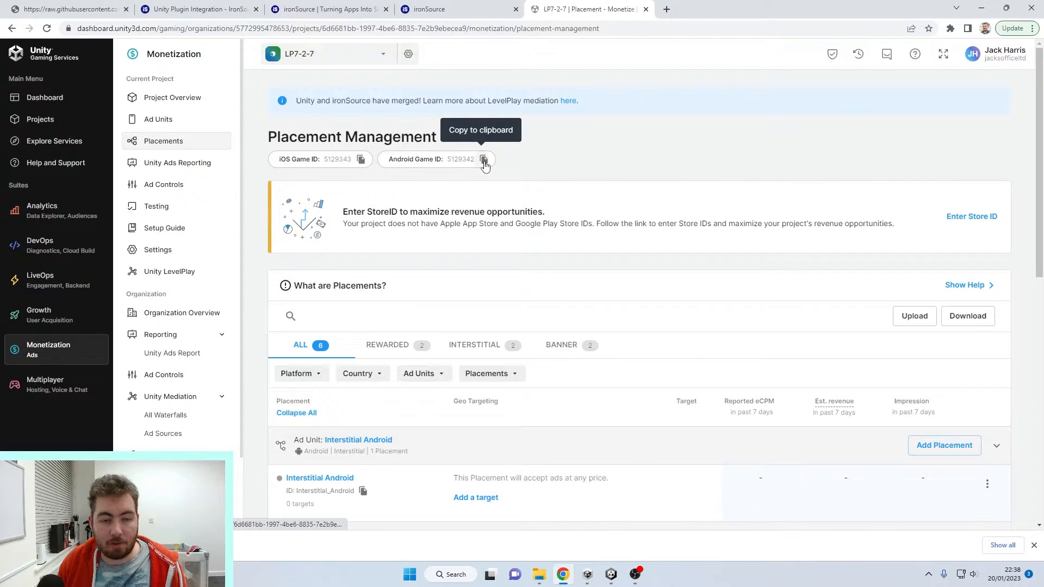
left_click(484, 159)
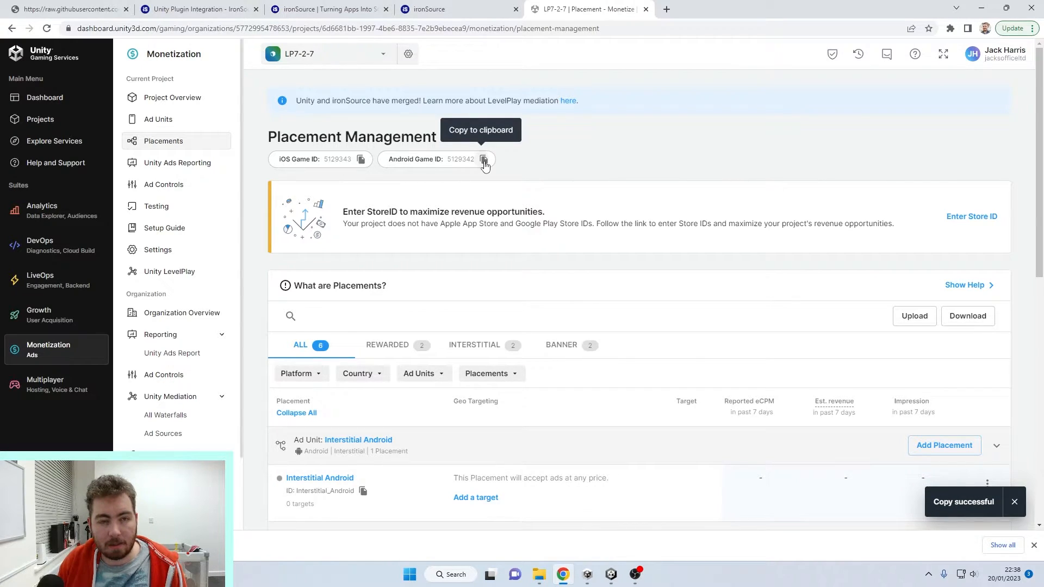
left_click(457, 6)
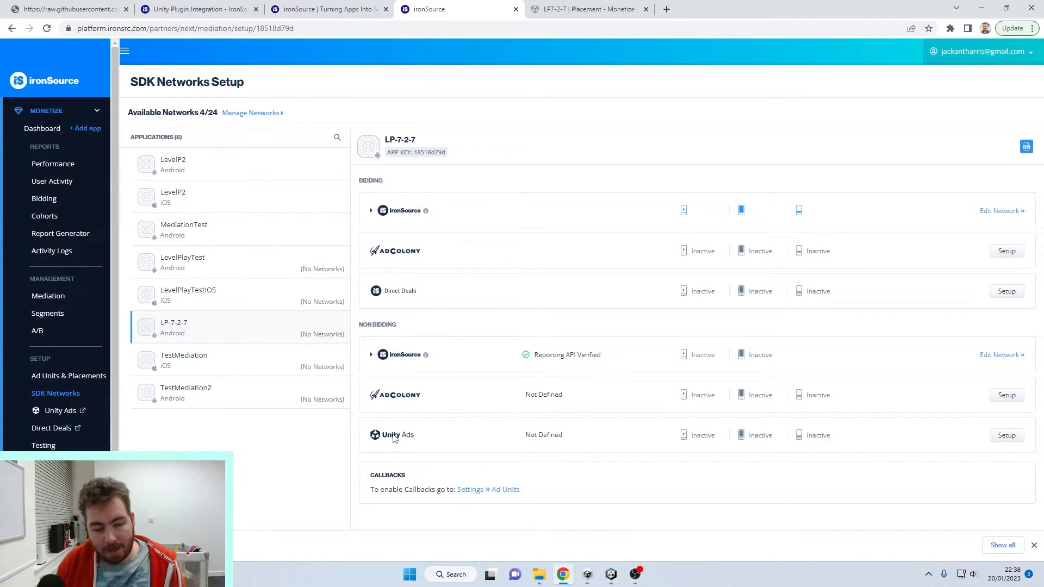
left_click(1008, 436)
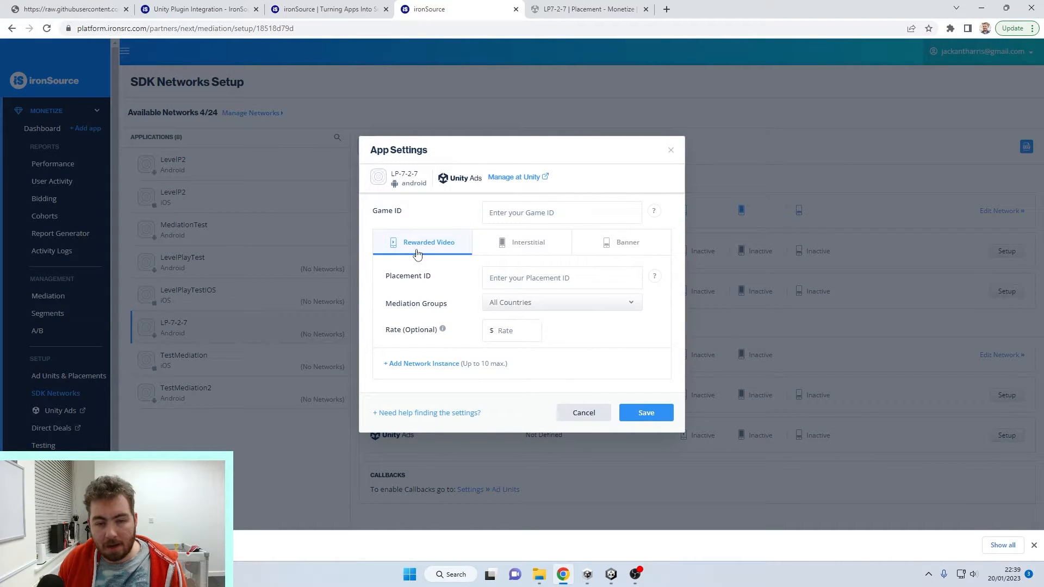
left_click(541, 212)
key("ctrl+v")
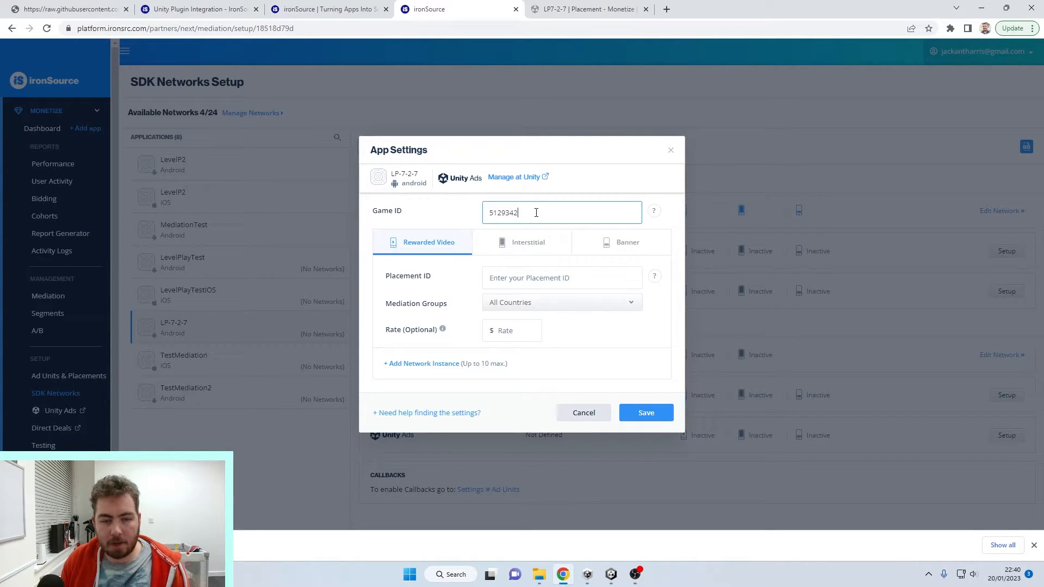
Check the entered Game ID against Unity's Placement Management page and view the Interstitial and Banner settings in the Unity Ads app settings.
left_click_drag(535, 212, 460, 213)
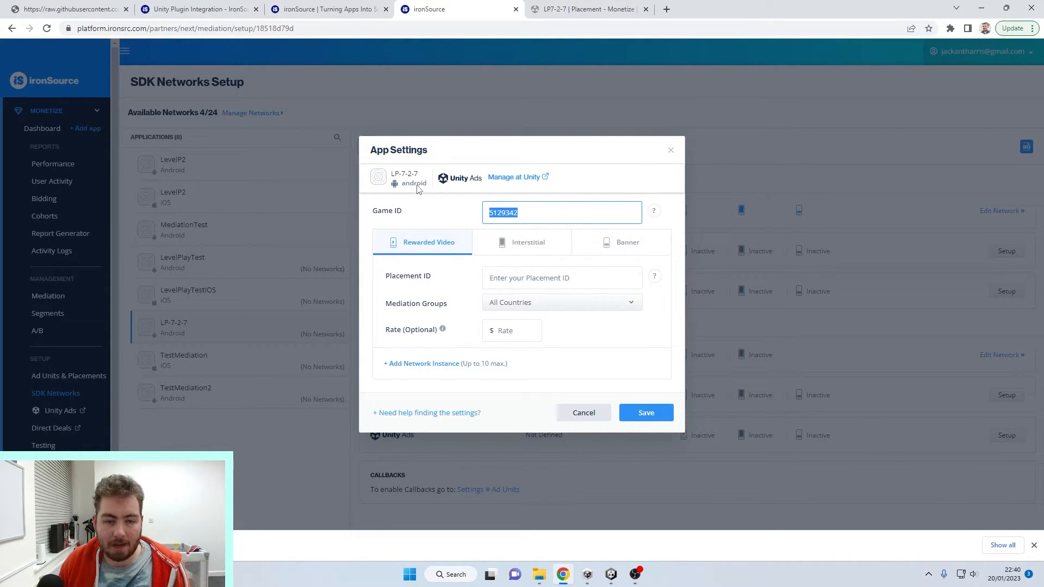
left_click(581, 9)
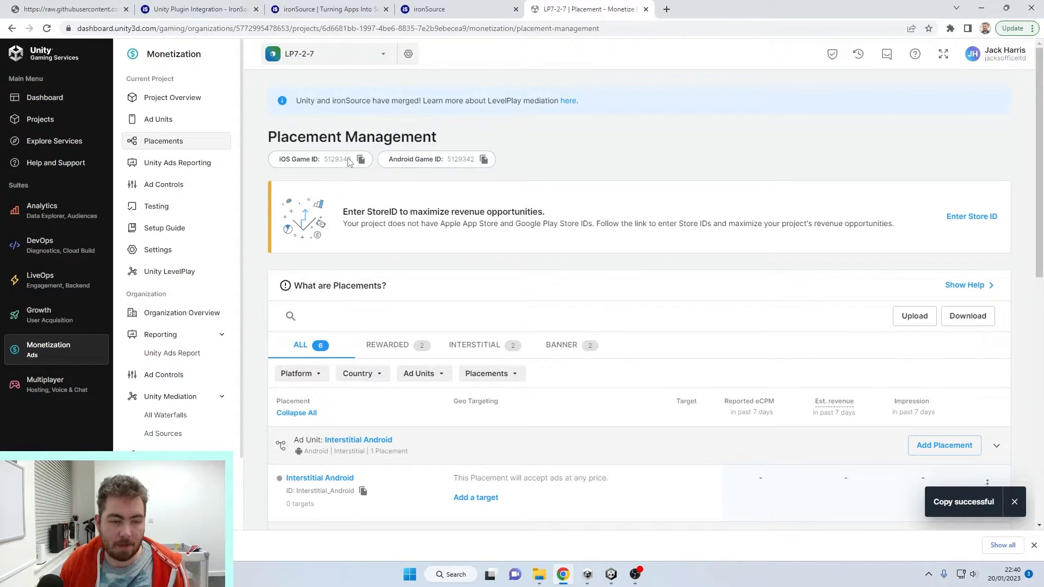
left_click(435, 10)
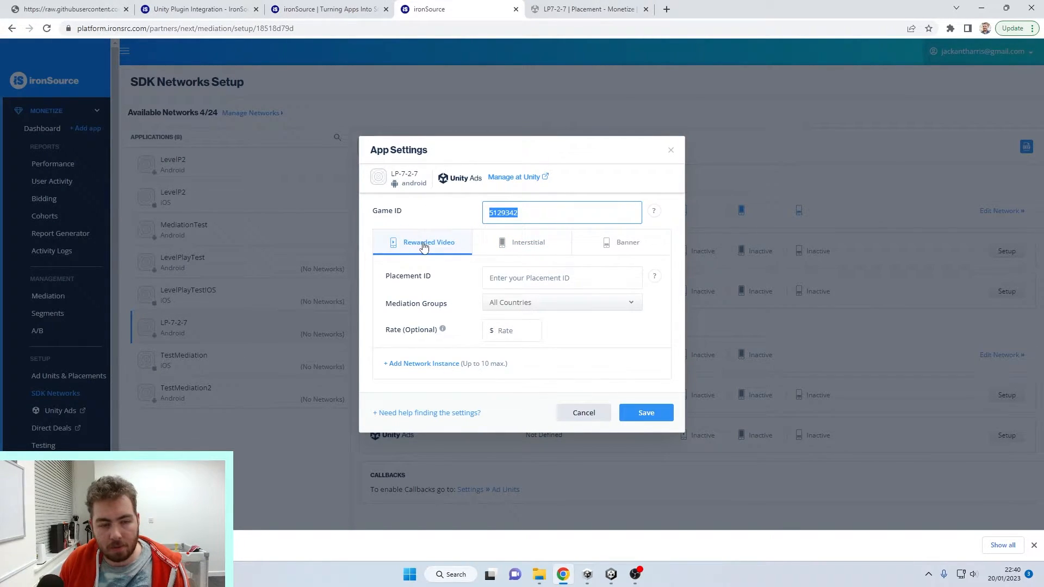
left_click(526, 245)
left_click(628, 244)
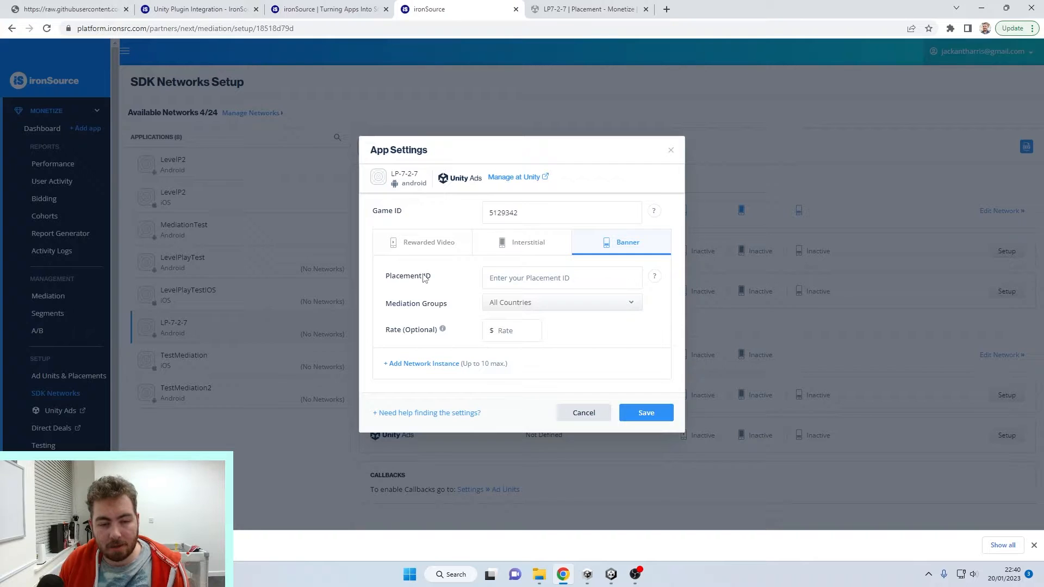
Copy the placement ID Interstitial_Android from Unity into the Interstitial settings of Unity Ads and save the app settings.
left_click(523, 282)
left_click(580, 8)
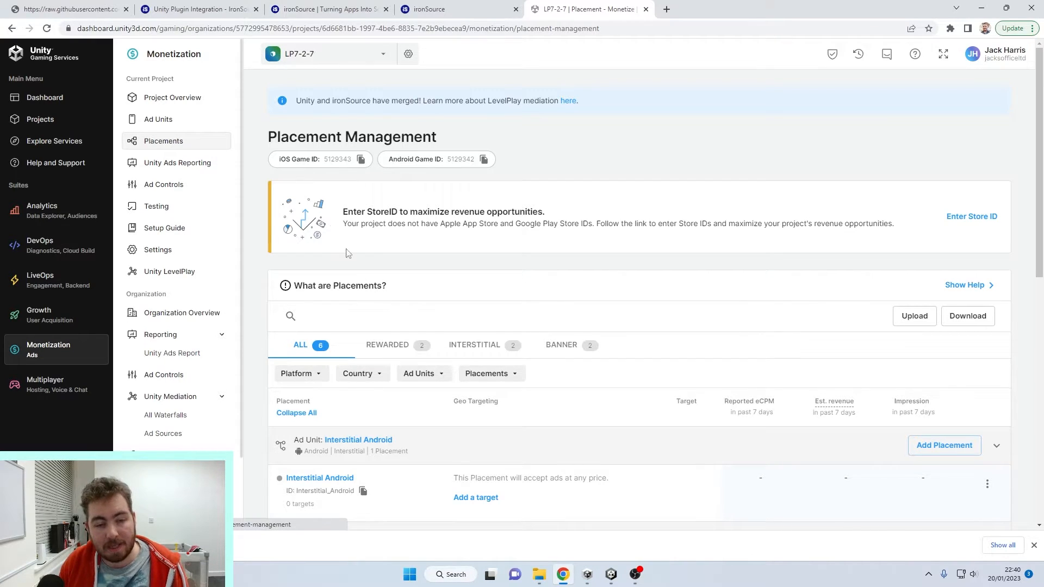
scroll(405, 316, "down", 4)
scroll(447, 449, "down", 4)
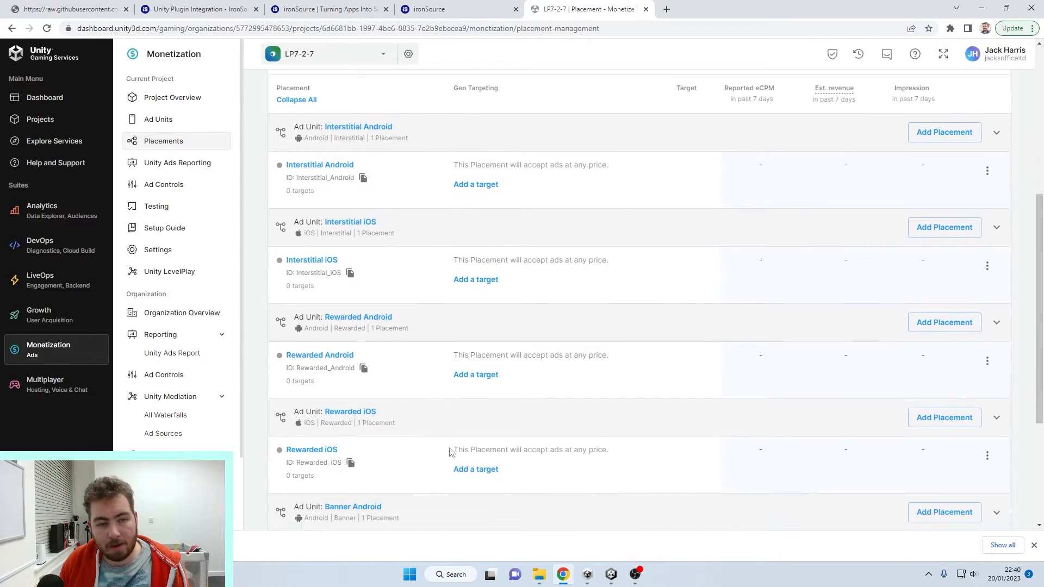
scroll(456, 450, "up", 3)
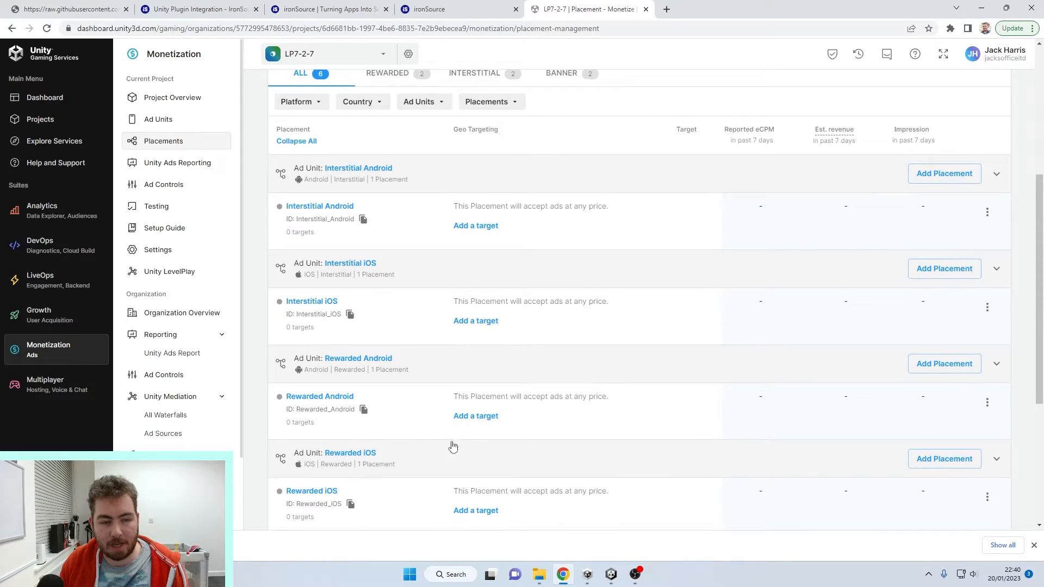
left_click(363, 218)
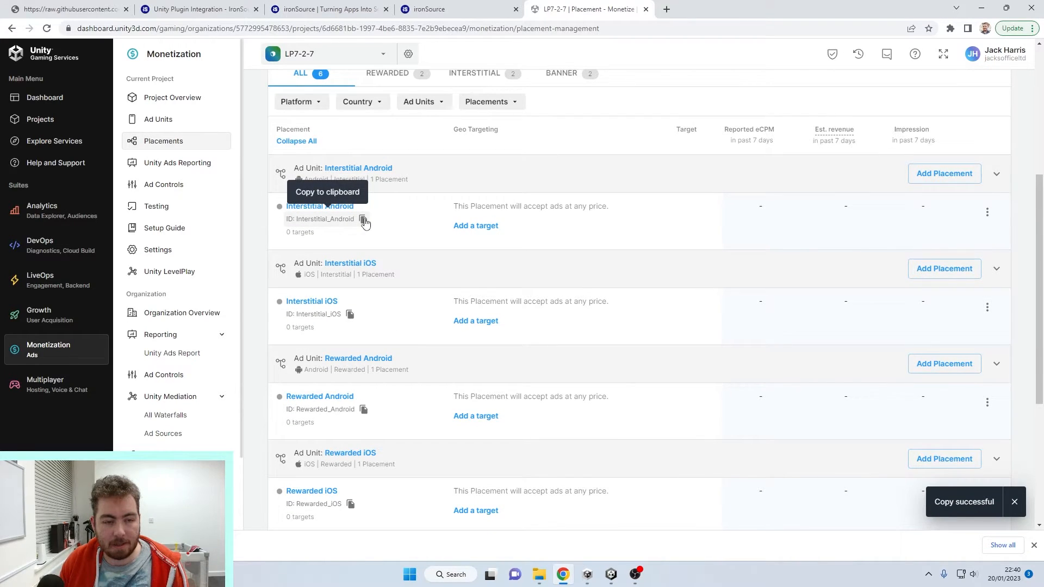
left_click(479, 4)
left_click(537, 247)
key("ctrl+v")
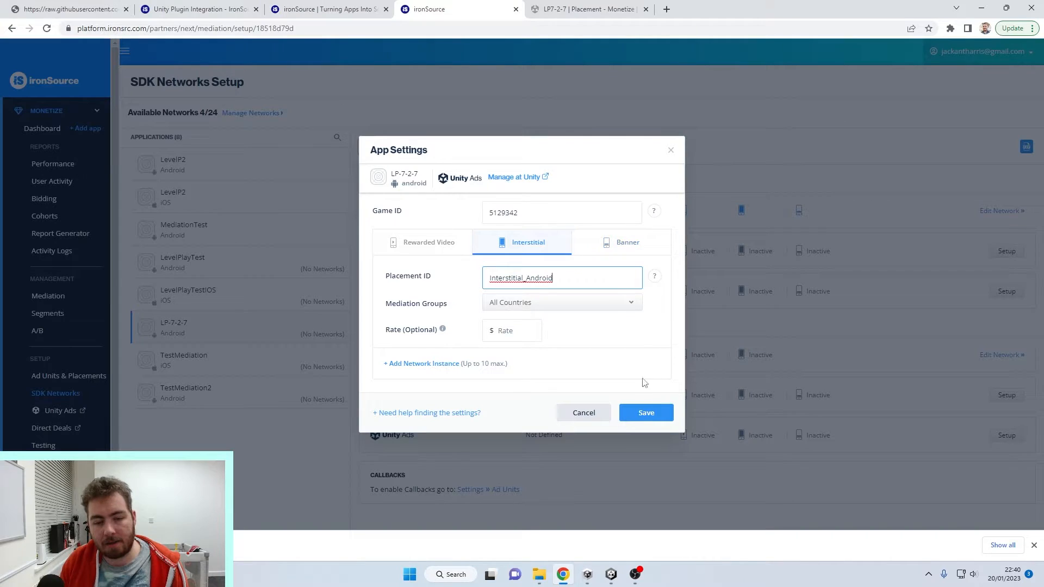
left_click(647, 414)
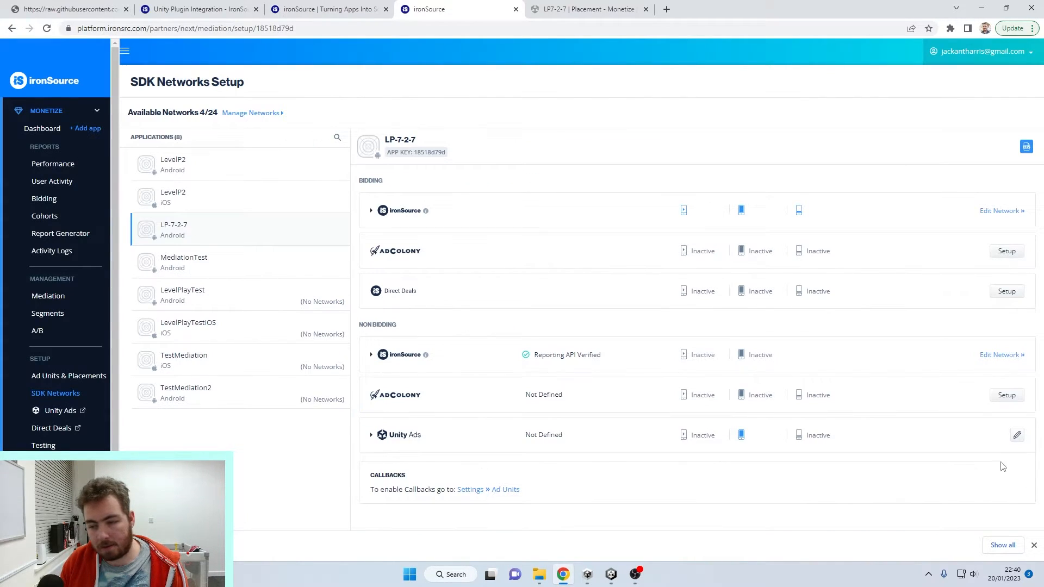
Reopen the Unity Ads app settings and enter Unity's Rewarded Android placement ID for Rewarded Video.
left_click(1017, 434)
left_click(618, 243)
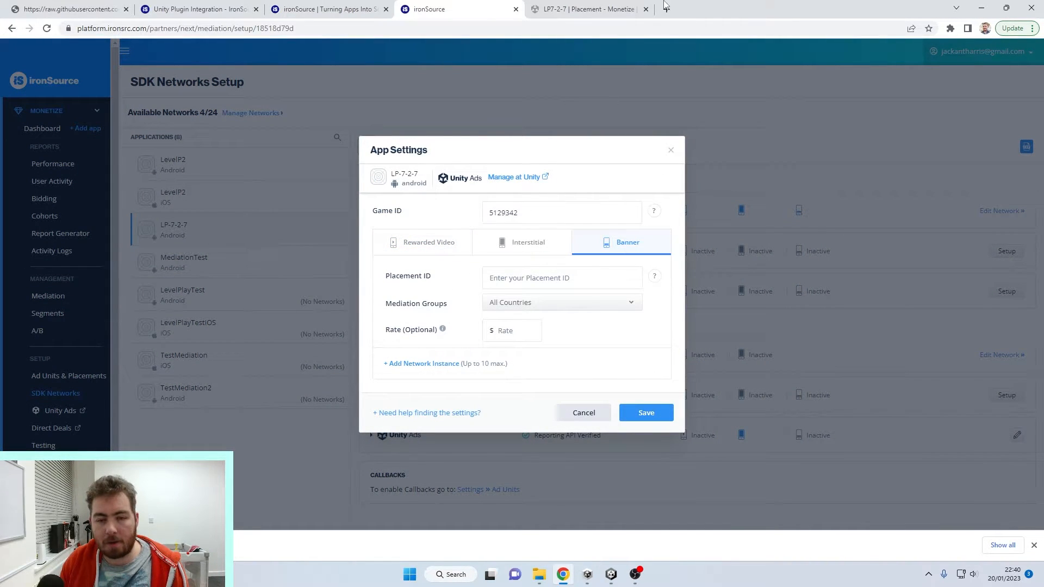
left_click(574, 6)
left_click(364, 409)
left_click(429, 9)
left_click(432, 247)
left_click(533, 276)
key("ctrl+v")
Copy the placement ID Banner_Android from Unity into the Banner settings of the Unity Ads app settings.
left_click(597, 6)
scroll(421, 355, "down", 5)
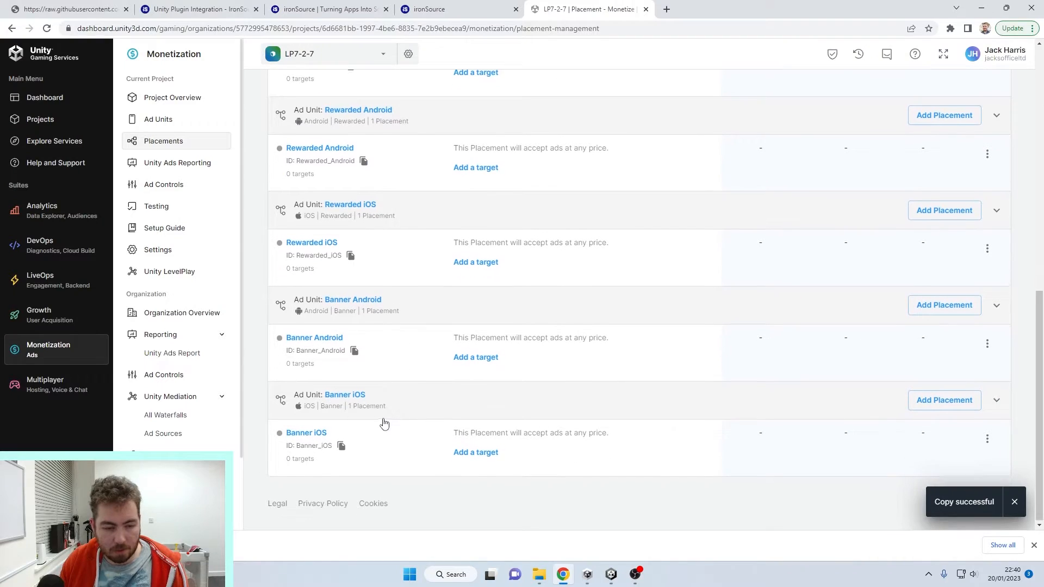
left_click(354, 350)
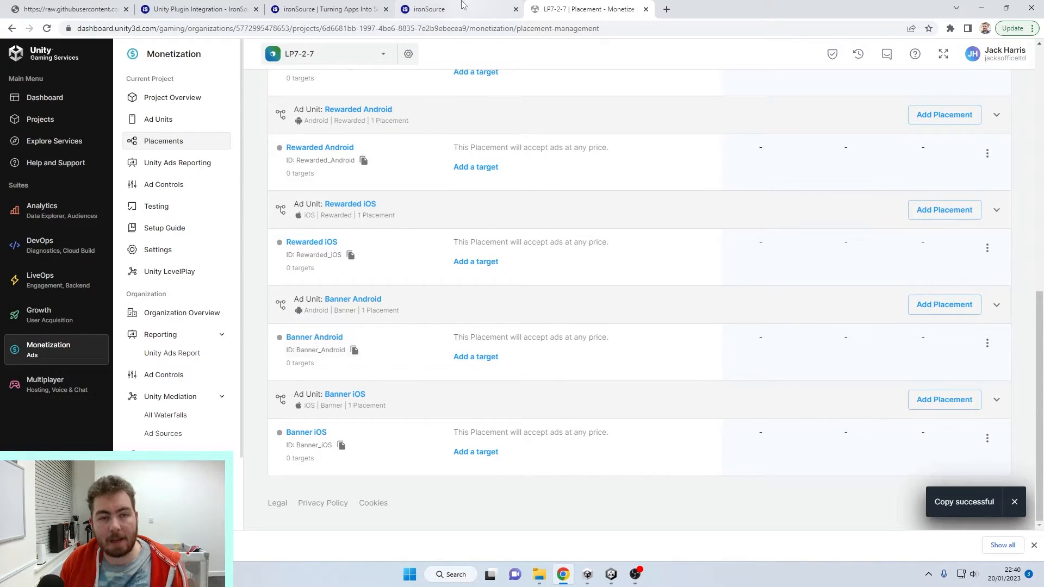
left_click(429, 10)
left_click(614, 255)
left_click(581, 277)
key("ctrl+v")
Review the banner's mediation groups and optional rate, keep All Countries selected, and save the Unity Ads app settings.
left_click(629, 308)
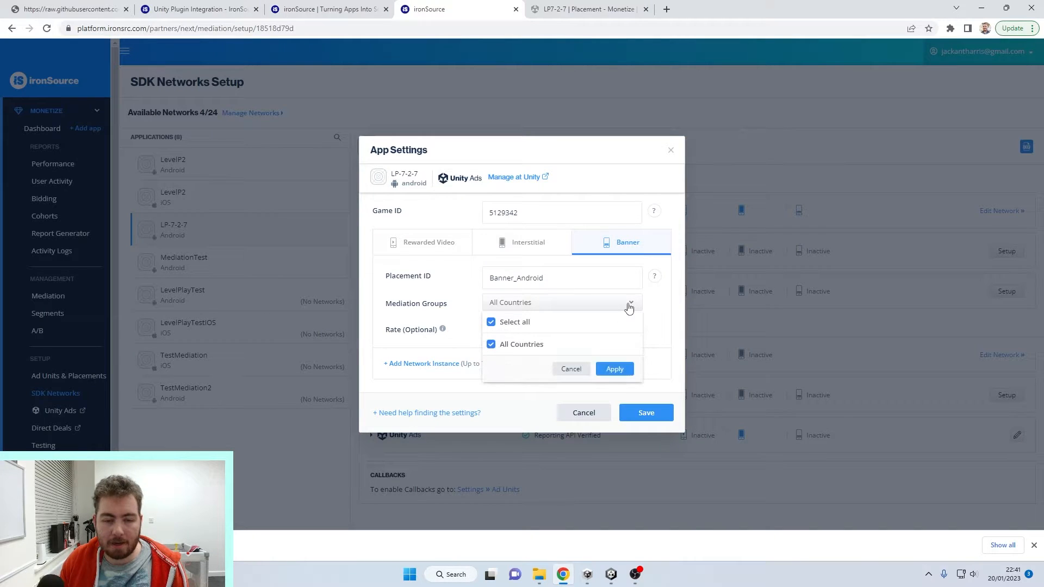
left_click(507, 305)
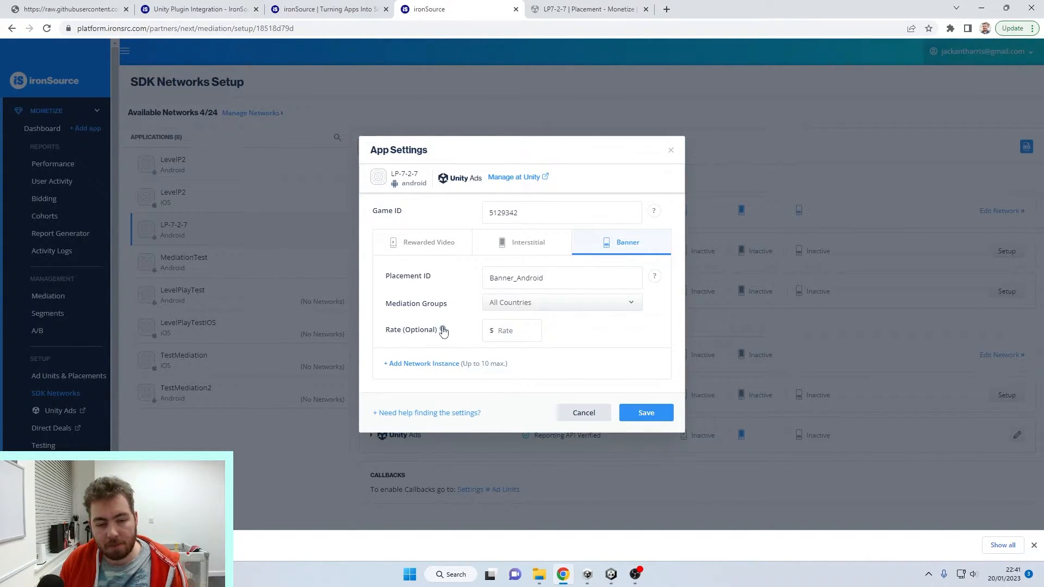
mouse_move(443, 331)
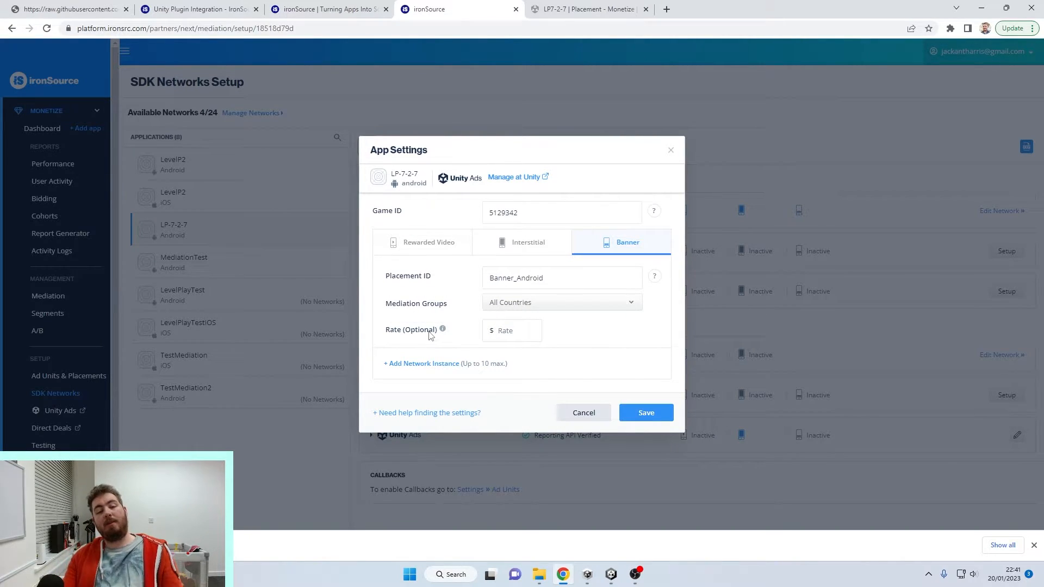
left_click(646, 415)
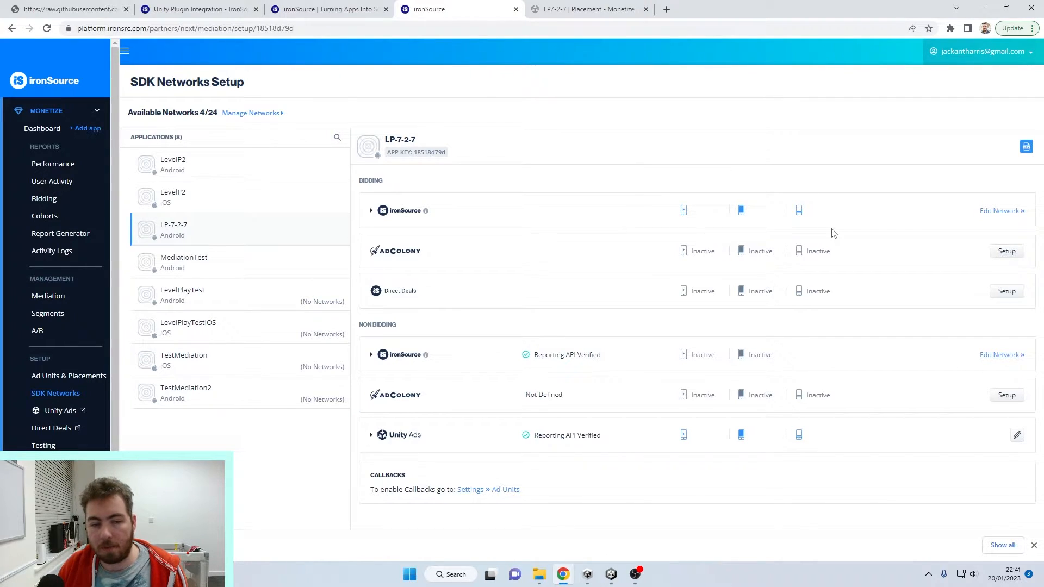
Open the ironSource bidding network for editing and activate test mode for the Rewarded Video ad unit of LP-7-2-7.
left_click(988, 212)
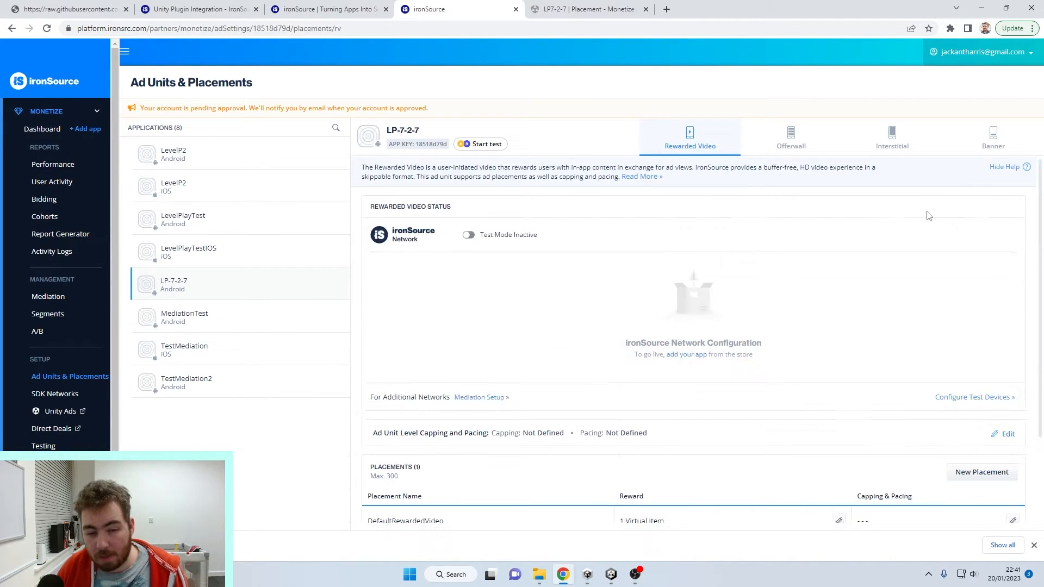
left_click(468, 238)
left_click(603, 342)
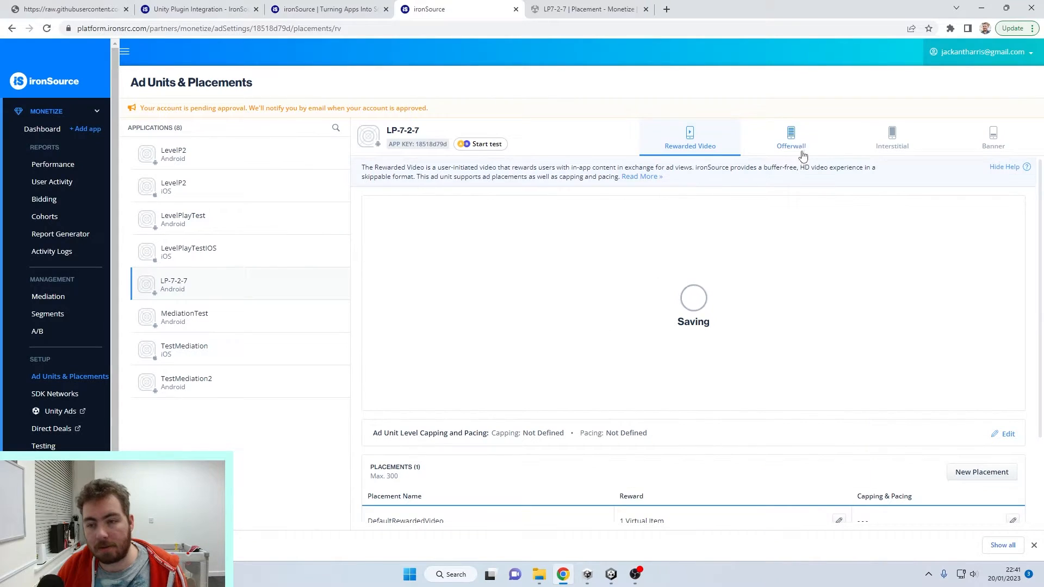
Try to activate test mode for the Interstitial ad unit, and recheck the Rewarded Video and Interstitial pages.
left_click(891, 138)
left_click(468, 226)
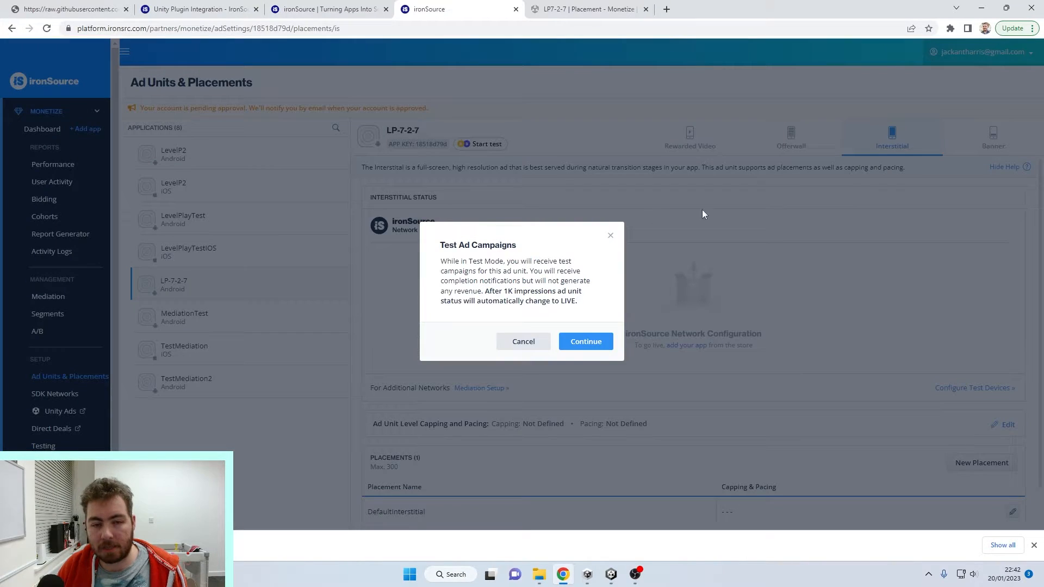
left_click(576, 352)
left_click(700, 138)
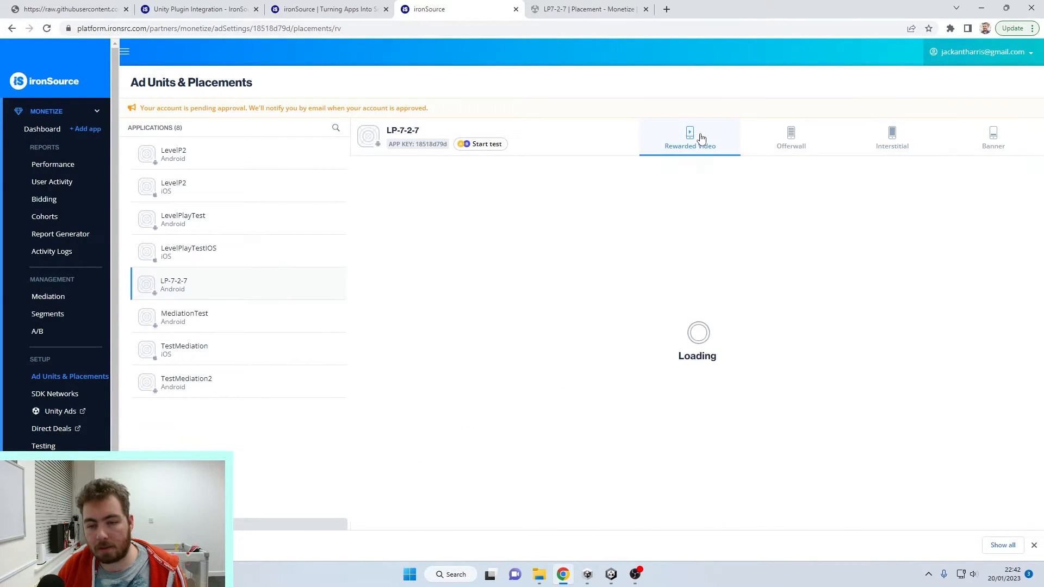
left_click(877, 154)
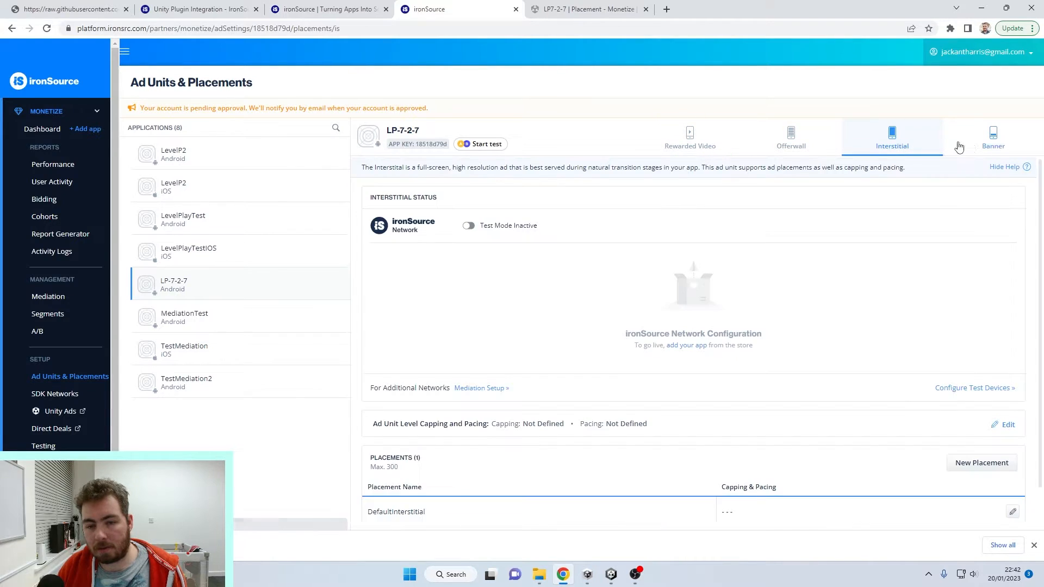
Activate test mode for the Banner ad unit of LP-7-2-7 and return to the SDK Networks setup.
left_click(987, 150)
left_click(468, 235)
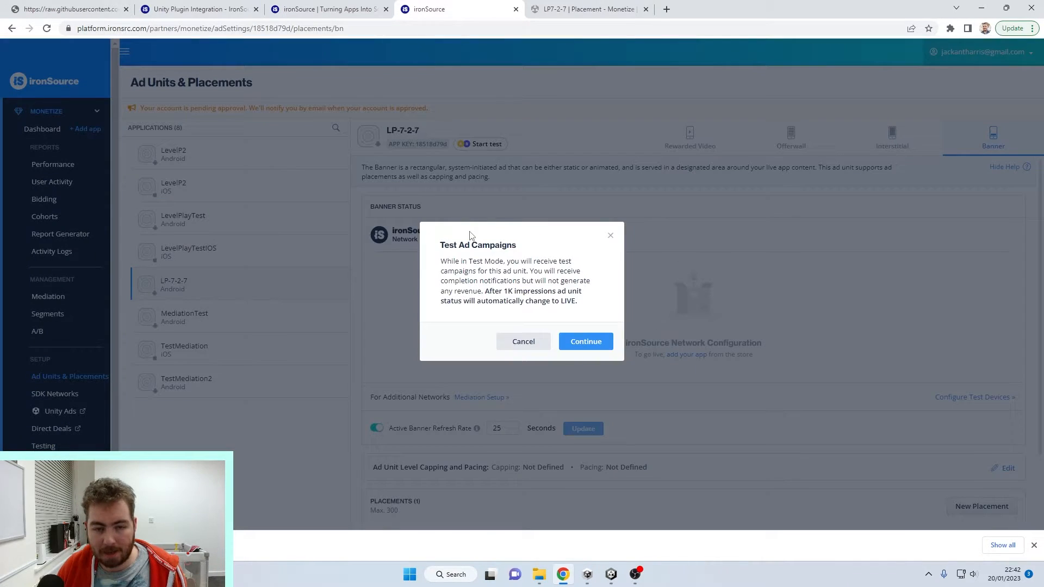
left_click(593, 347)
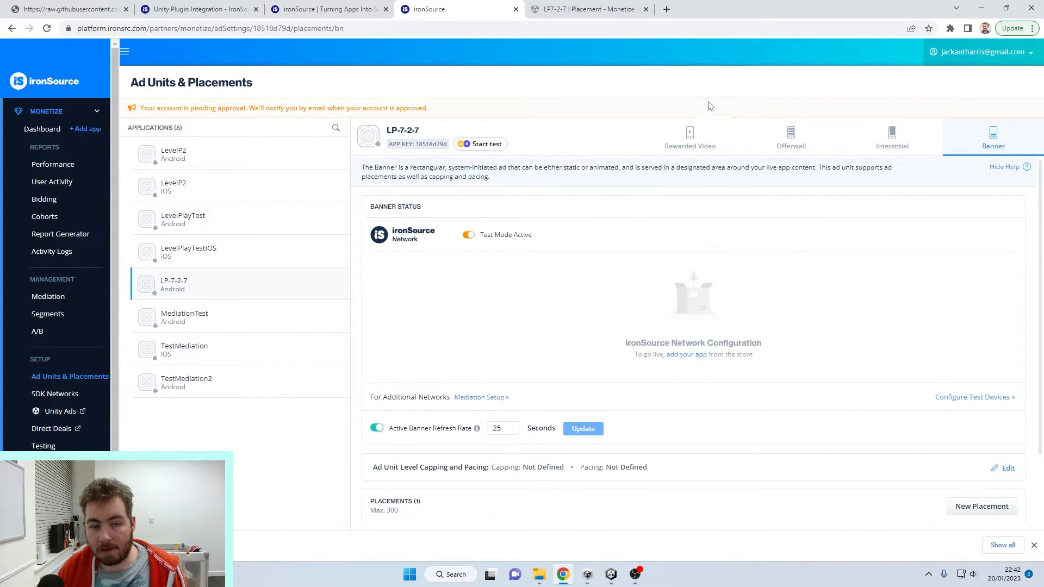
left_click(674, 133)
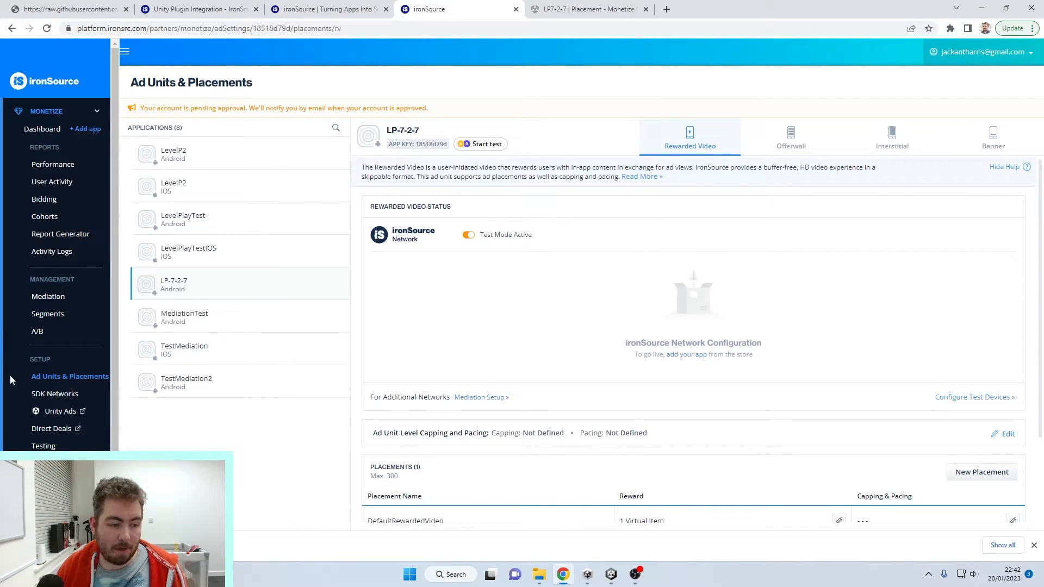
left_click(54, 394)
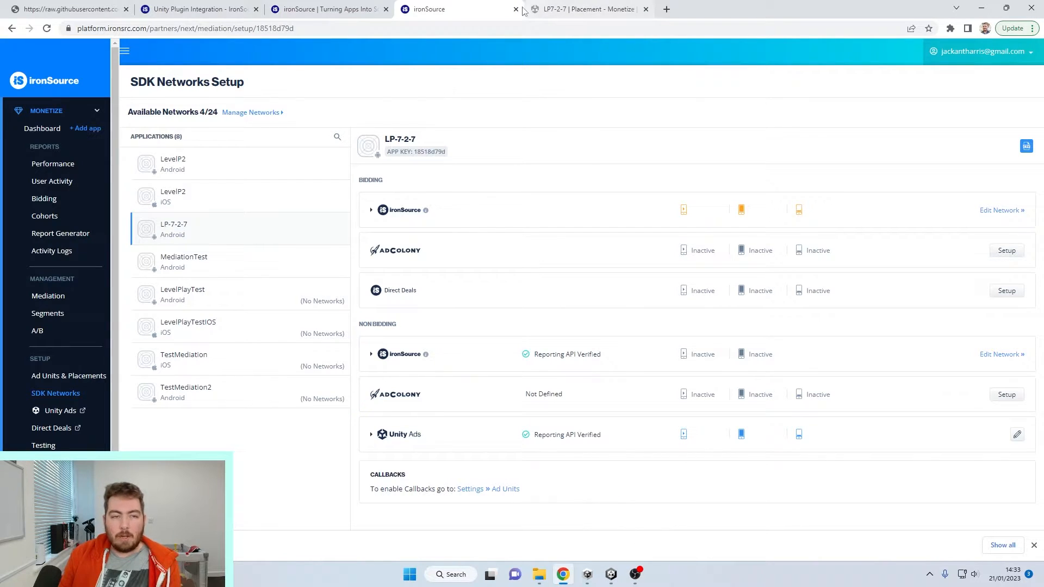
Copy the com.google.android.gms.permission.AD_ID uses-permission line from Step 4, Additional setup for Android, of the Unity Plugin Integration guide.
left_click(221, 6)
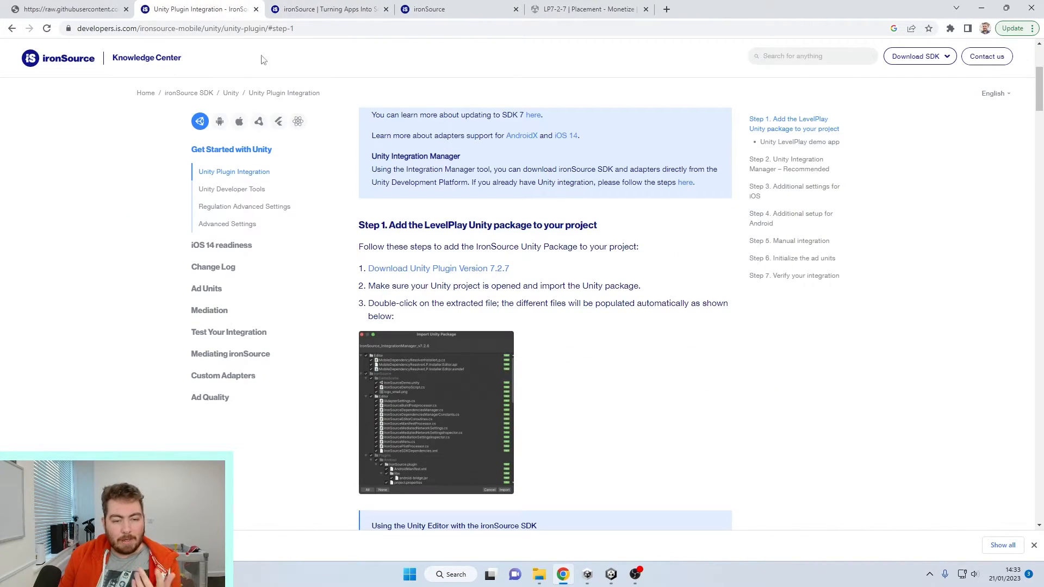
scroll(434, 196, "down", 20)
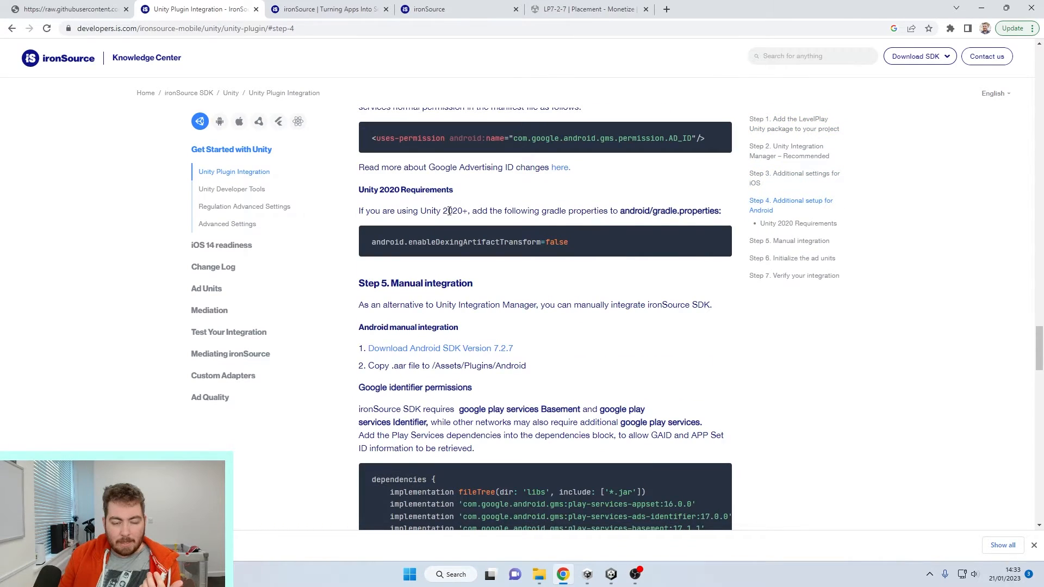
scroll(448, 212, "up", 2)
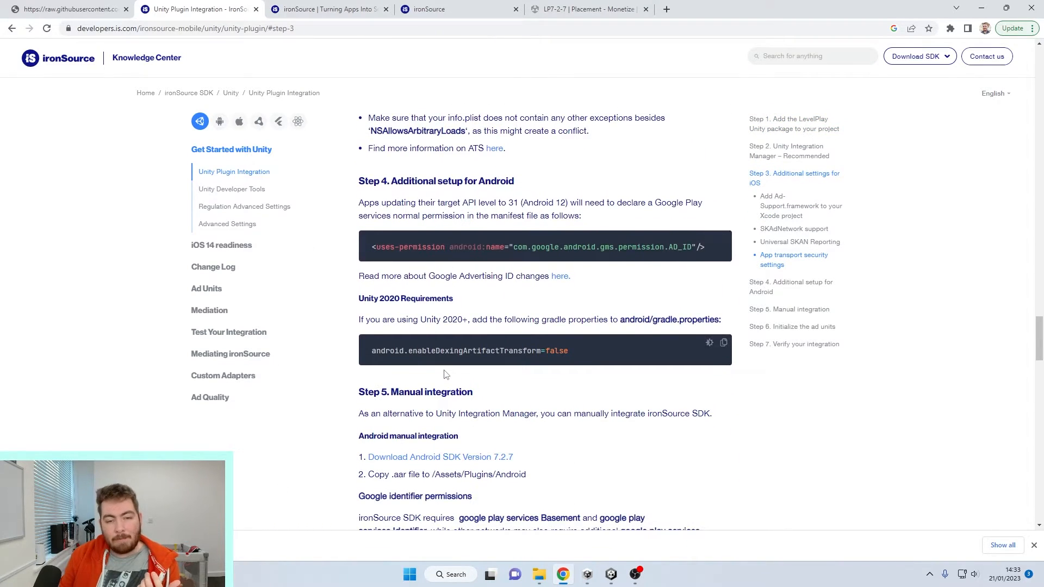
left_click_drag(365, 250, 708, 258)
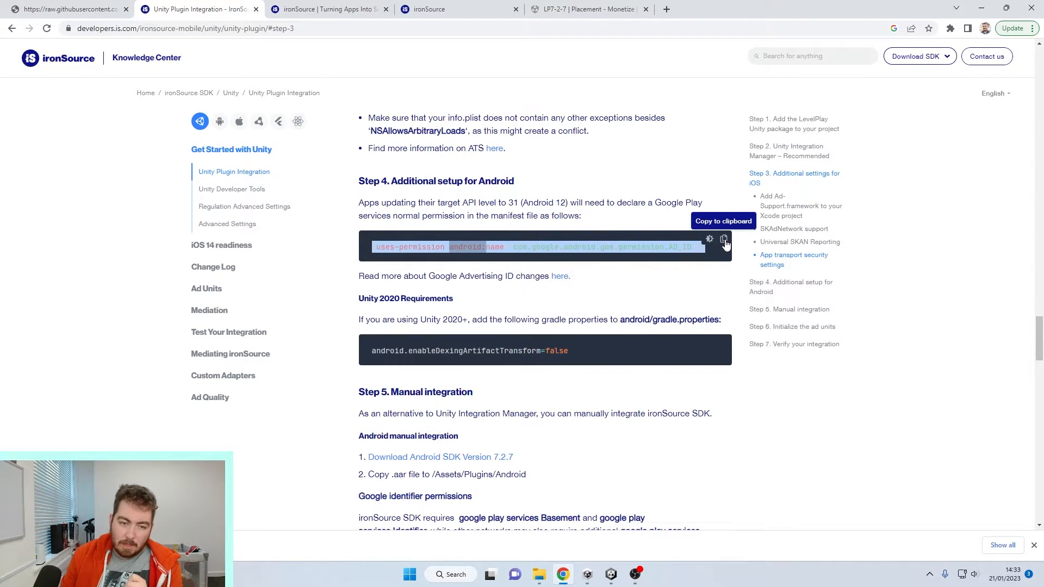
left_click(724, 240)
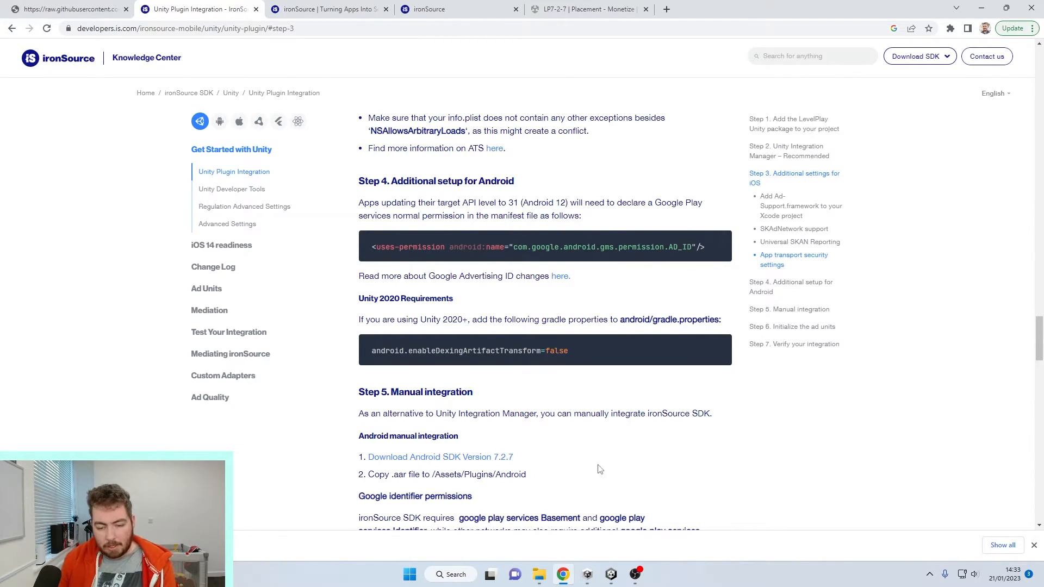
Switch to Unity and enable Custom Main Manifest in the project's Android publishing settings.
left_click(616, 576)
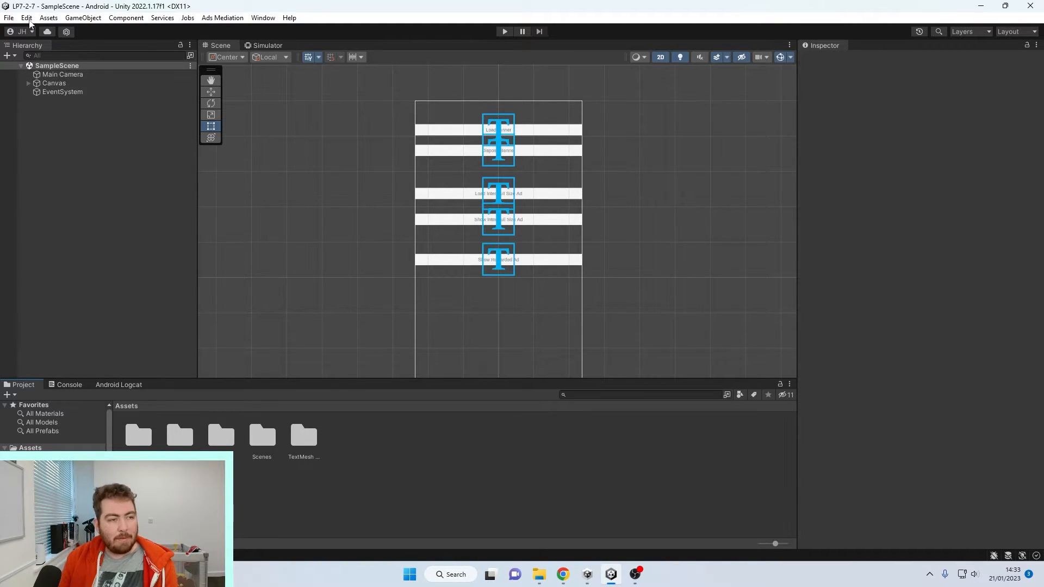
left_click(26, 17)
left_click(124, 373)
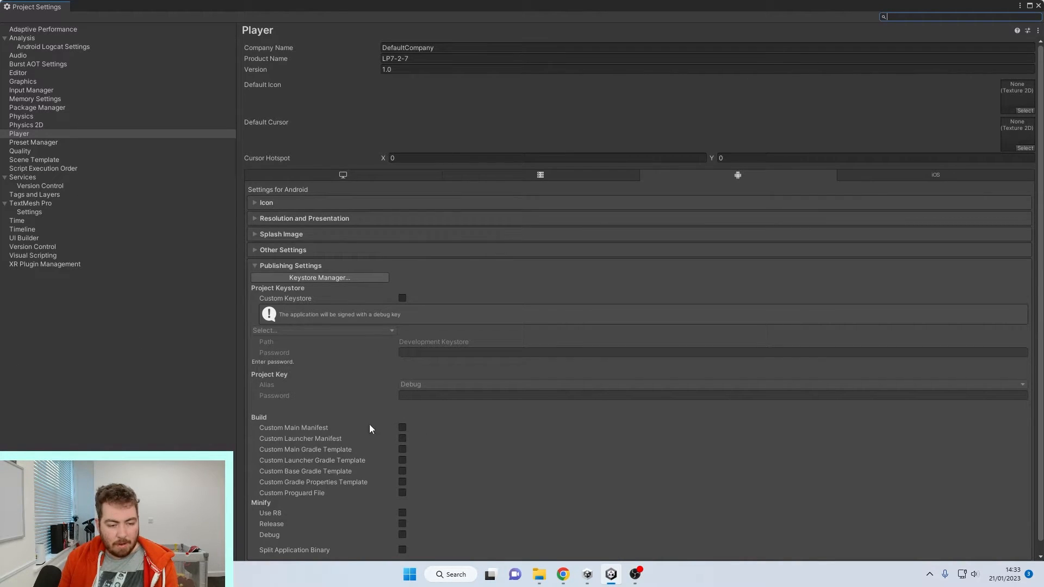
left_click(400, 428)
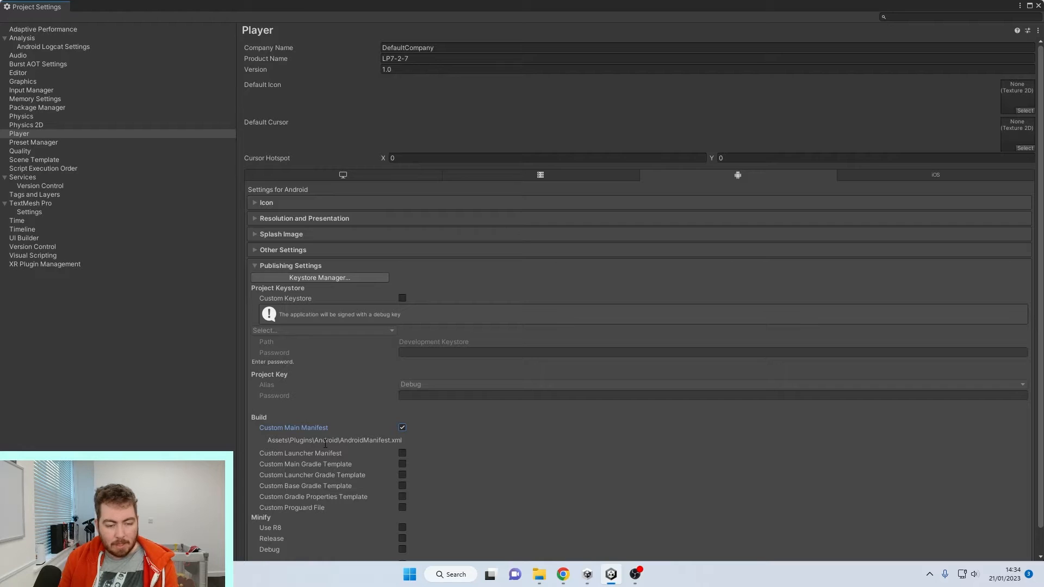
Open AndroidManifest.xml from the LP7-2-7 project's Assets/Plugins/Android folder for editing in Brackets.
mouse_move(539, 574)
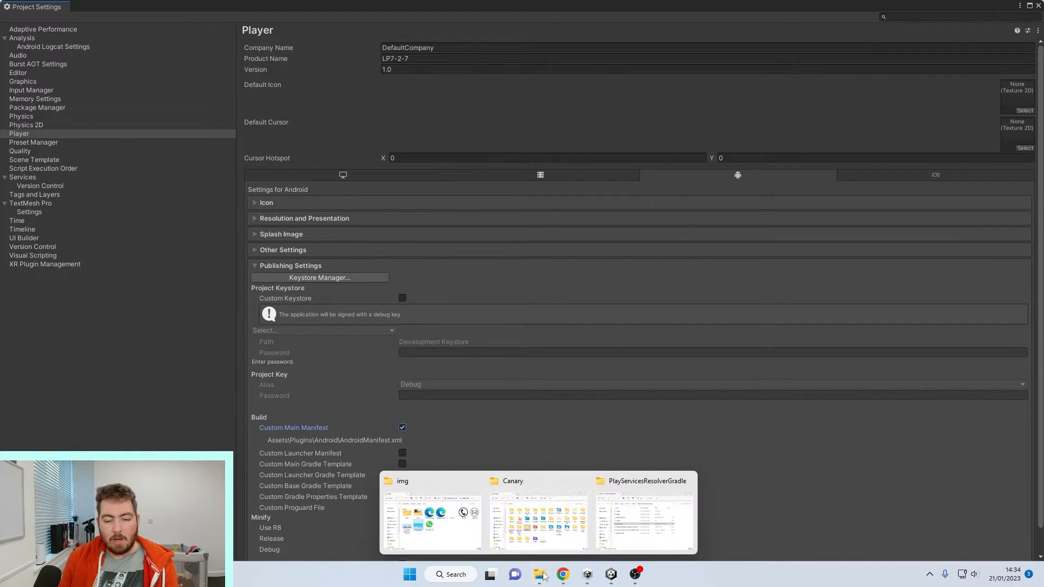
left_click(614, 523)
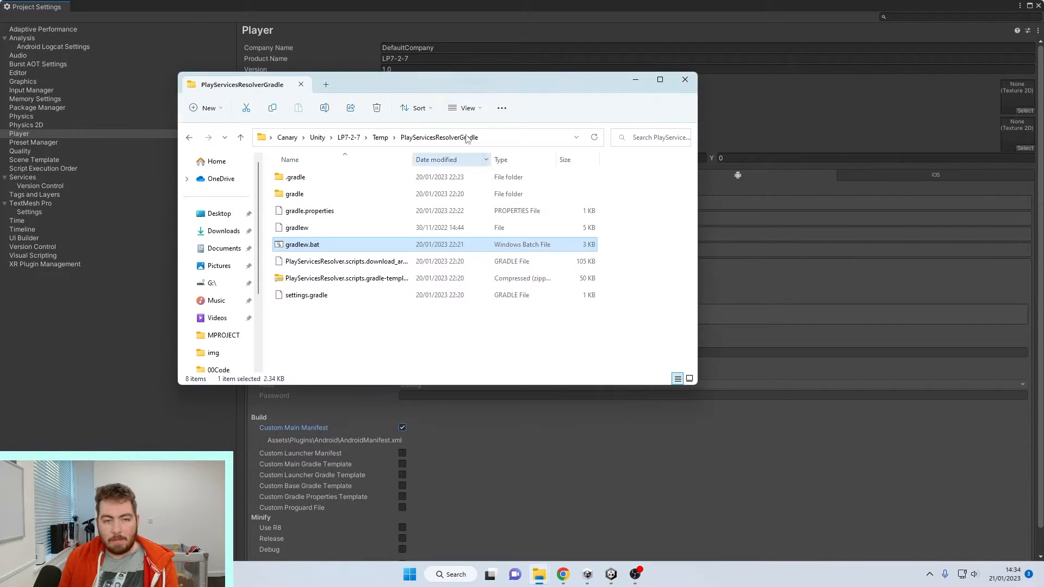
left_click(351, 137)
double_click(326, 177)
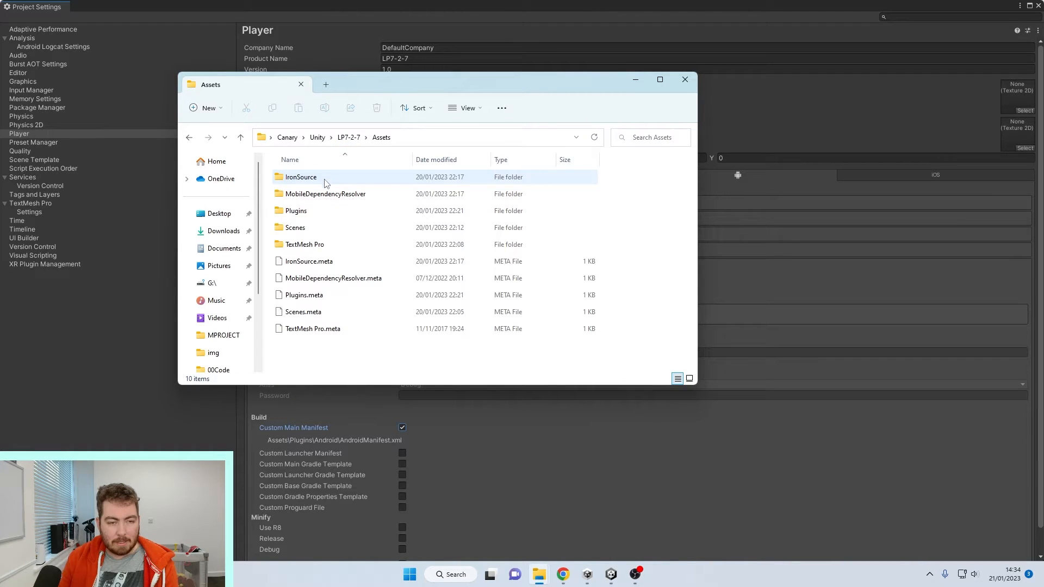
left_click_drag(390, 85, 497, 103)
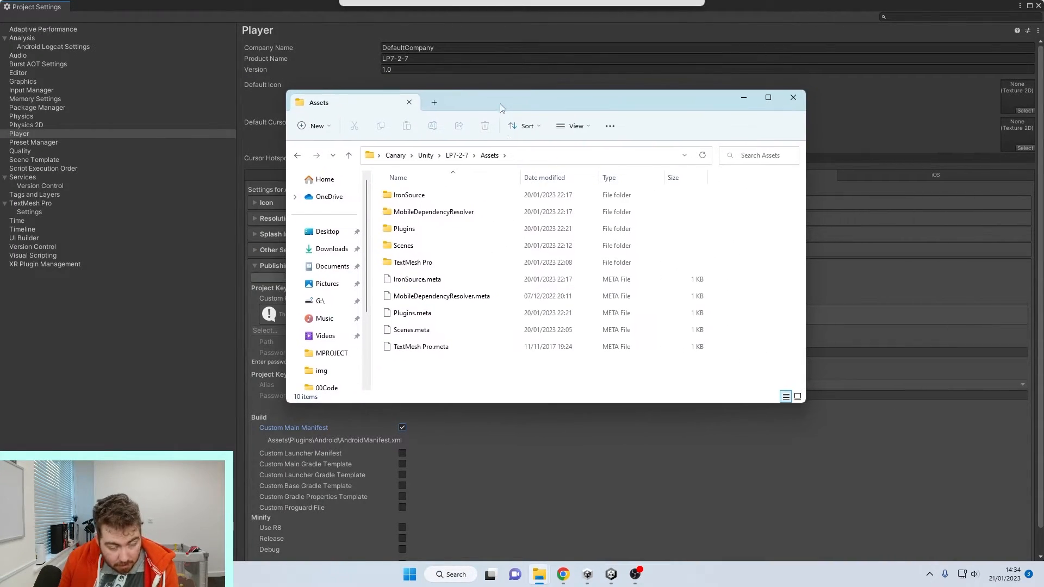
double_click(469, 228)
double_click(446, 197)
double_click(445, 196)
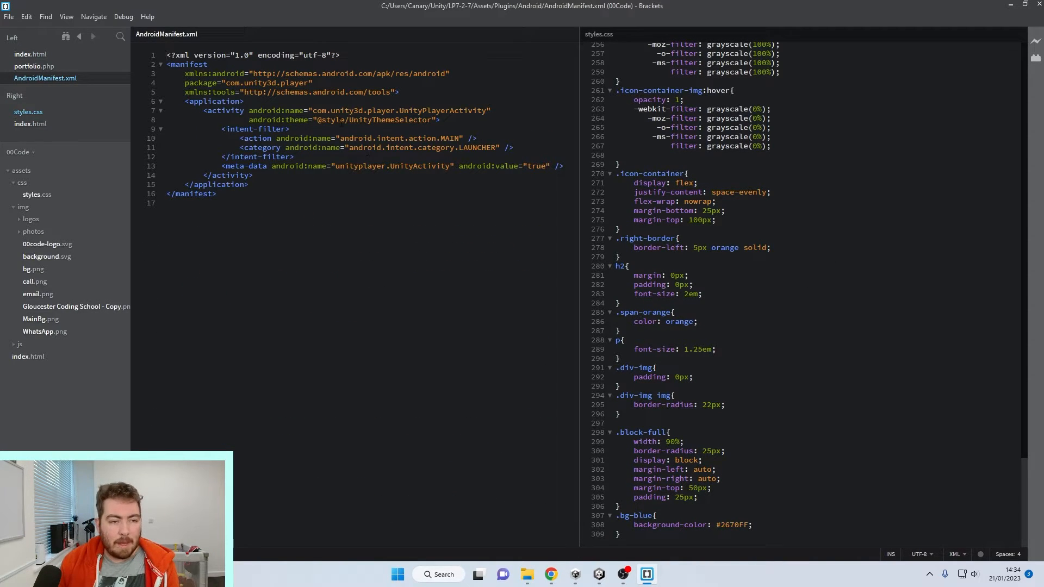
Paste the AD_ID uses-permission line between the manifest's opening tag and the application element, then save and close AndroidManifest.xml.
left_click(204, 102)
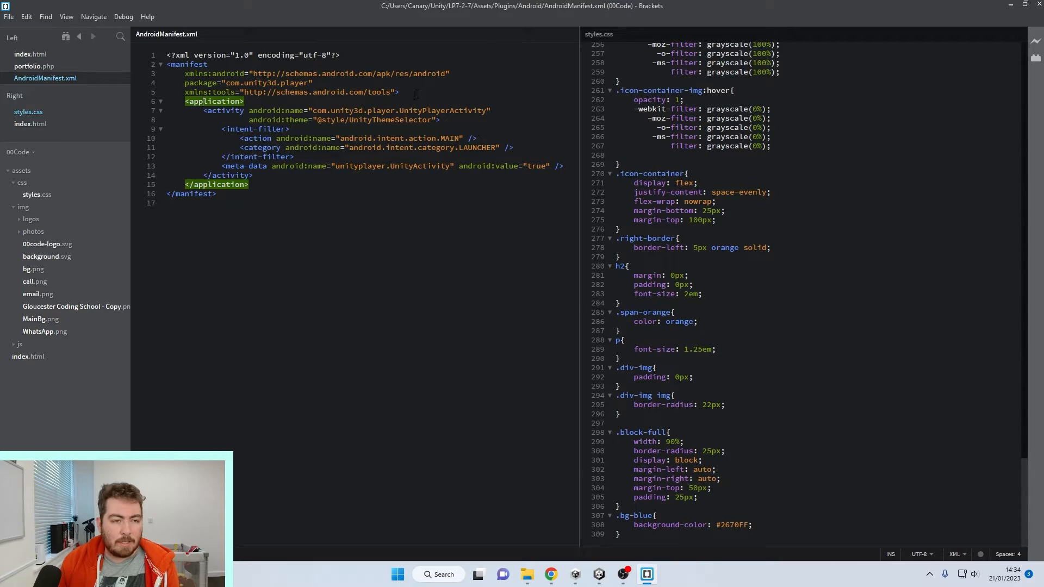
left_click(308, 92)
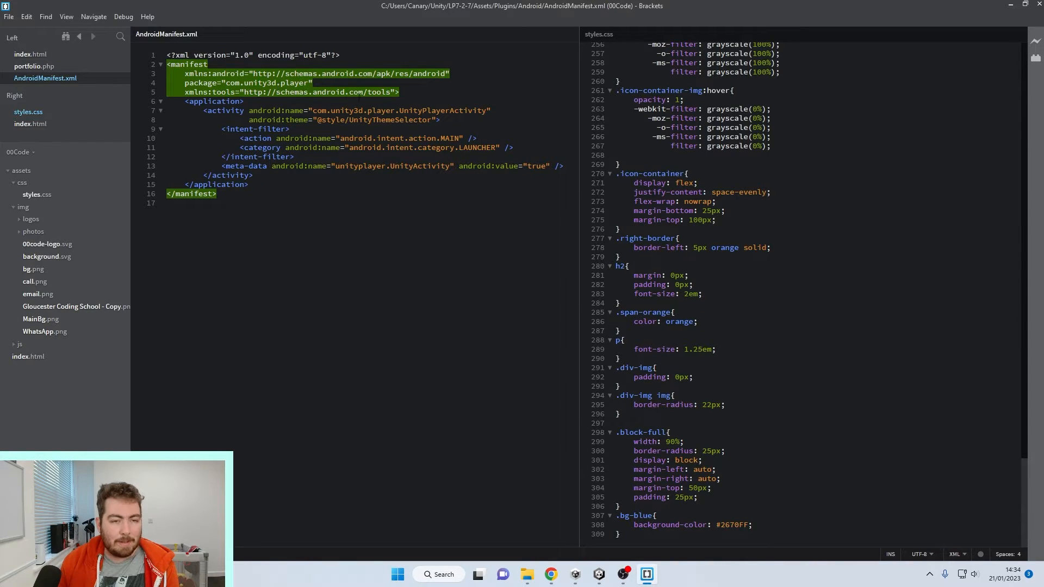
left_click_drag(400, 92, 139, 64)
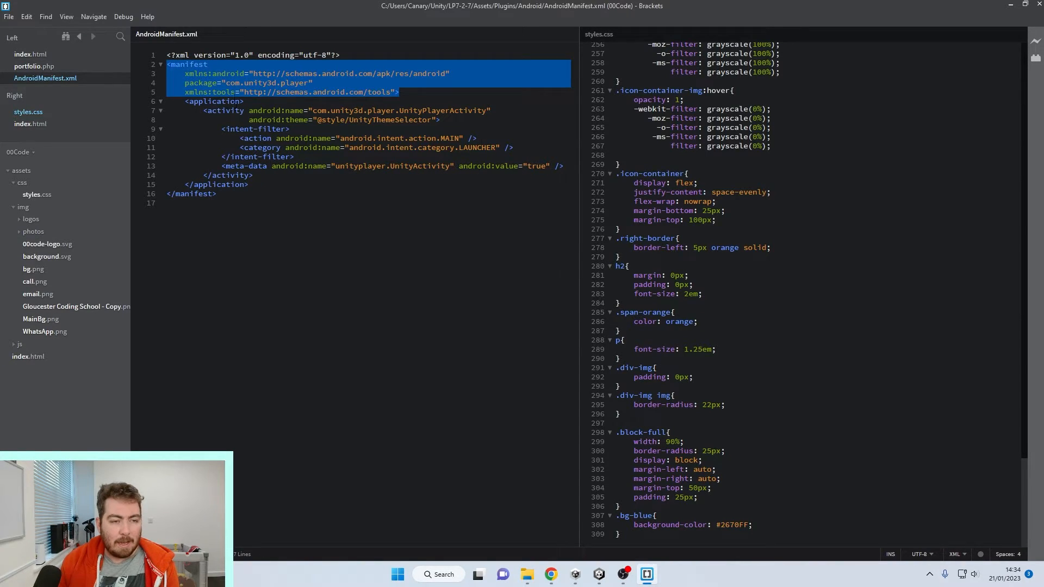
left_click(408, 88)
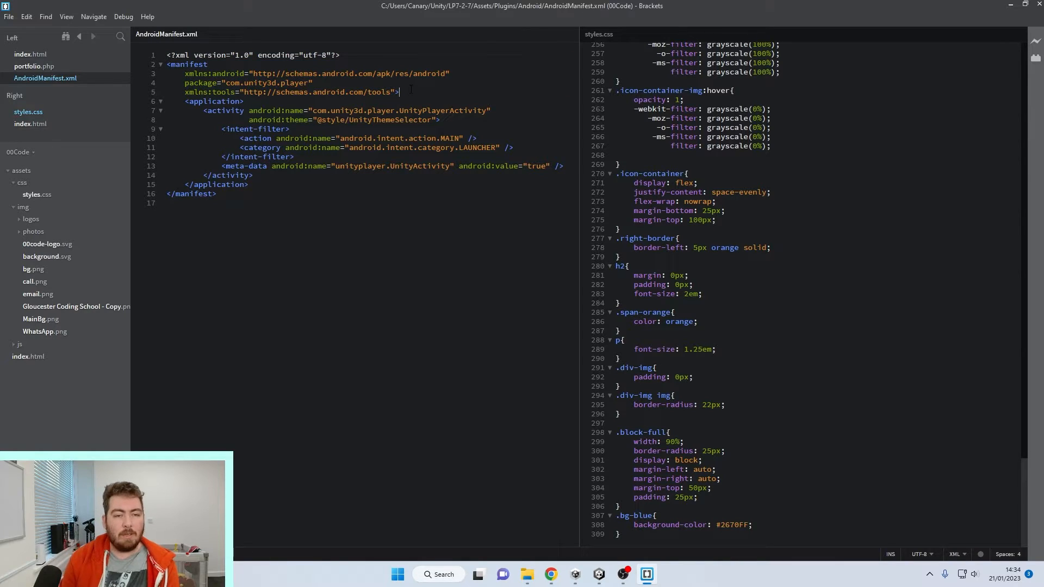
key("Return")
key("Return")
key("ctrl+v")
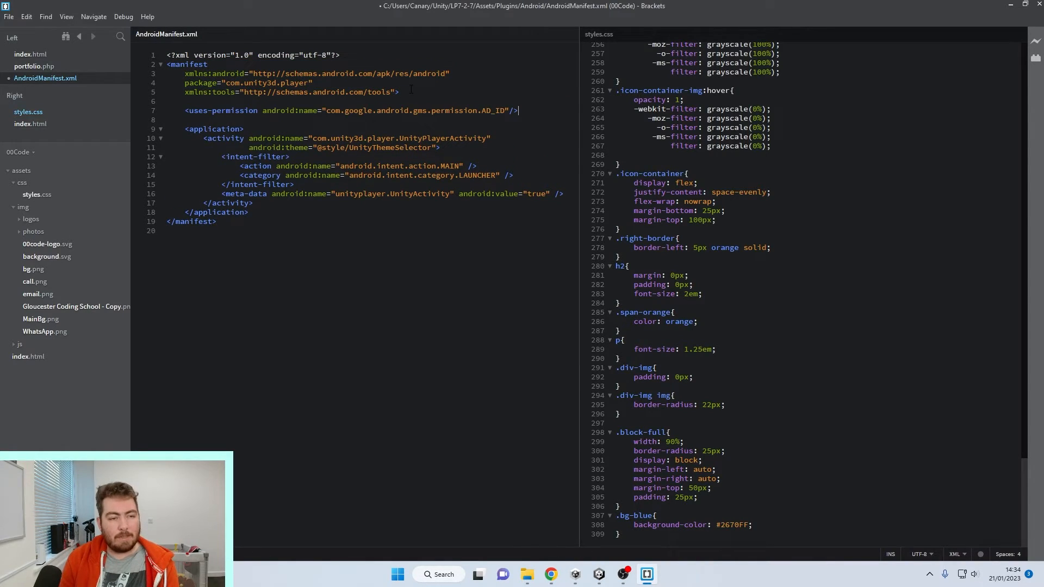
key("ctrl+s")
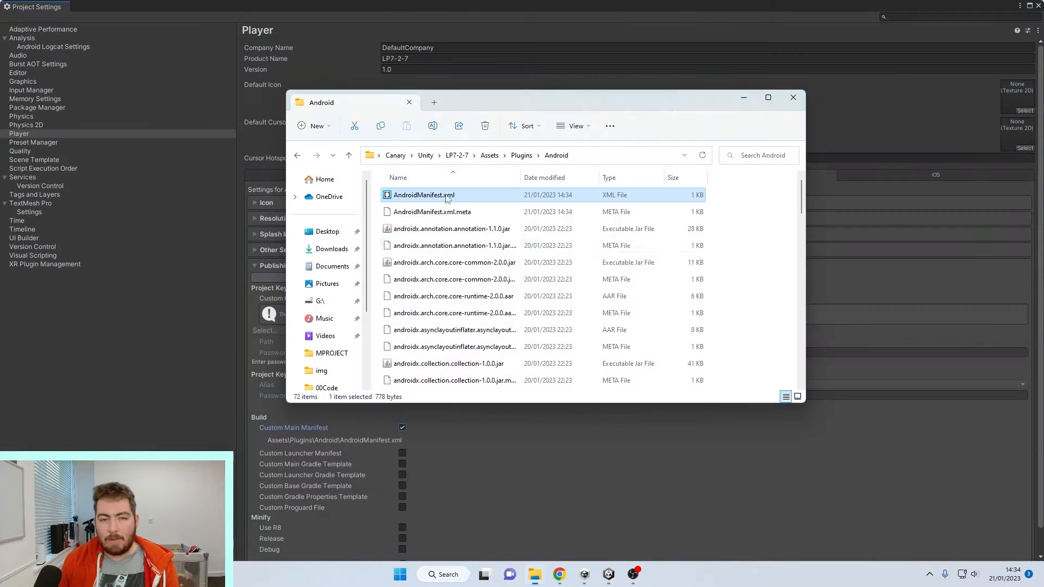
left_click(1037, 5)
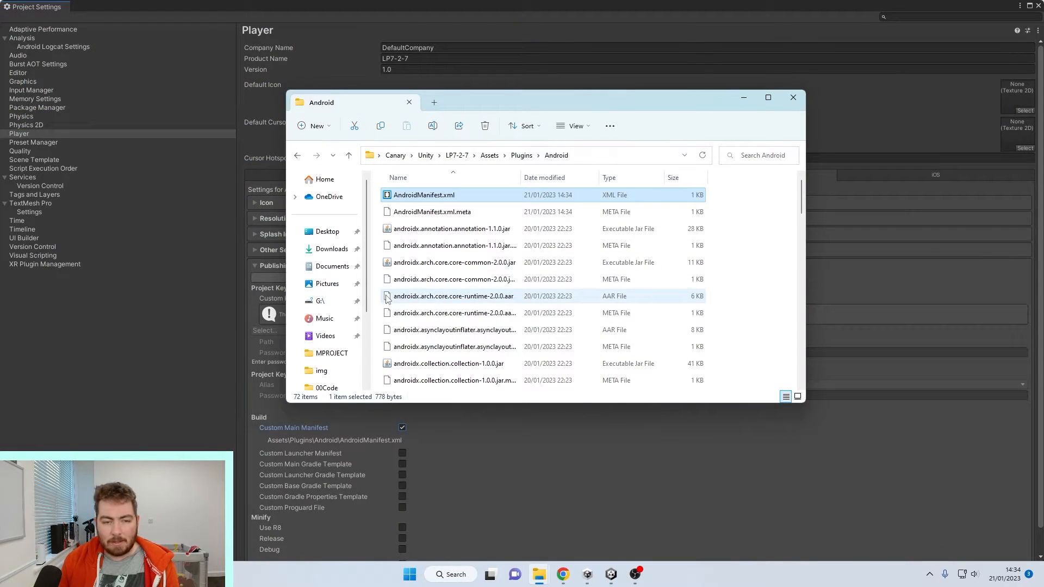
Return to the integration guide in Chrome and copy the Unity 2020 gradle property android.enableDexingArtifactTransform=false.
left_click(563, 578)
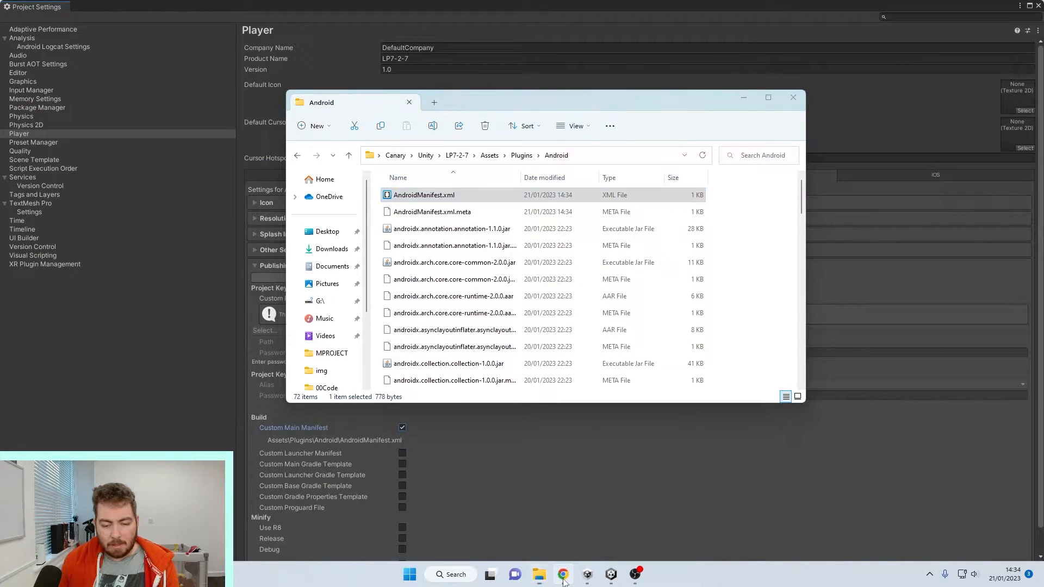
left_click_drag(365, 243, 701, 246)
left_click(674, 248)
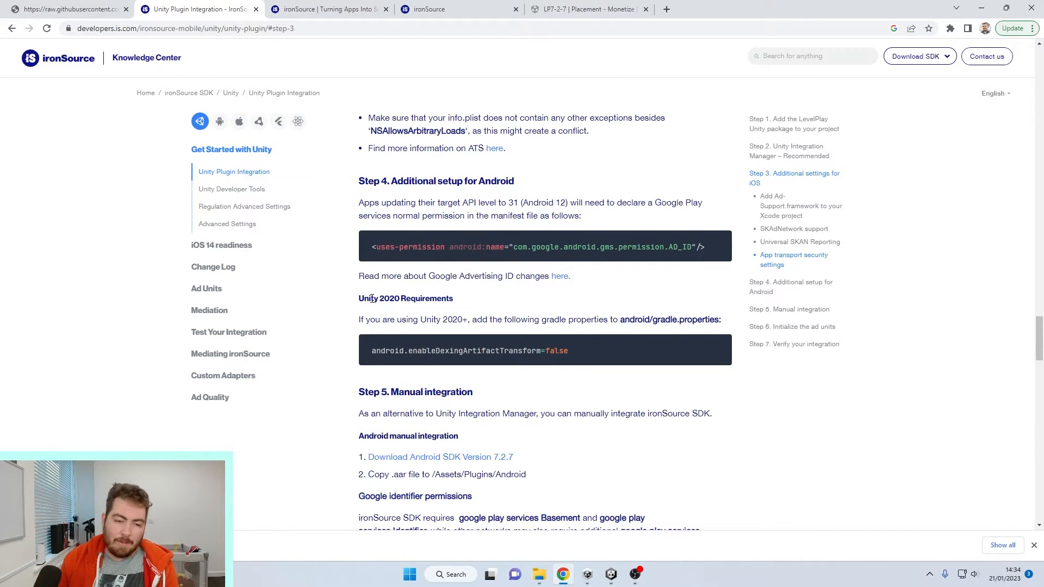
left_click_drag(360, 299, 402, 297)
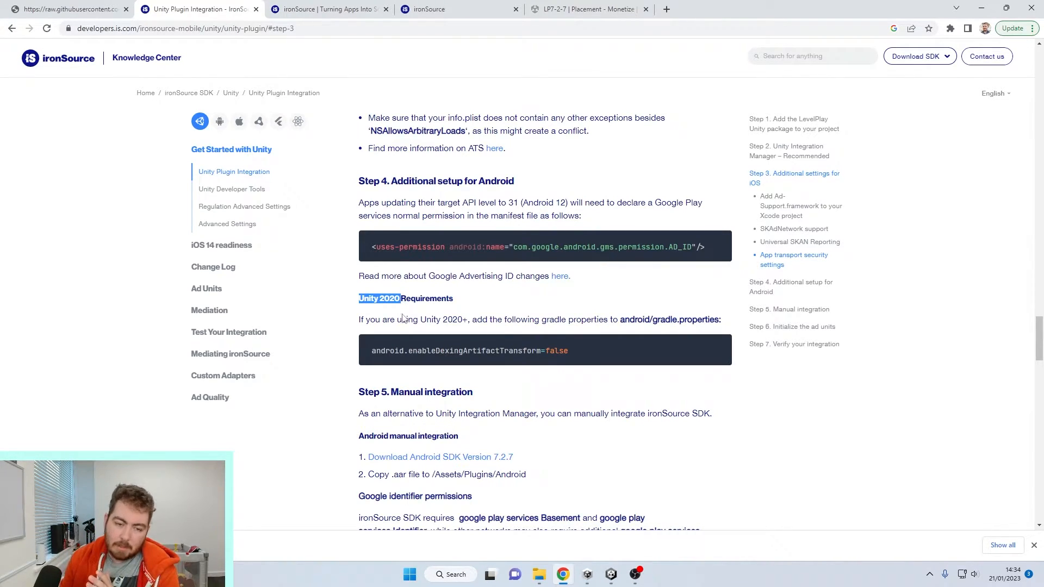
left_click_drag(583, 352, 364, 351)
key("ctrl+c")
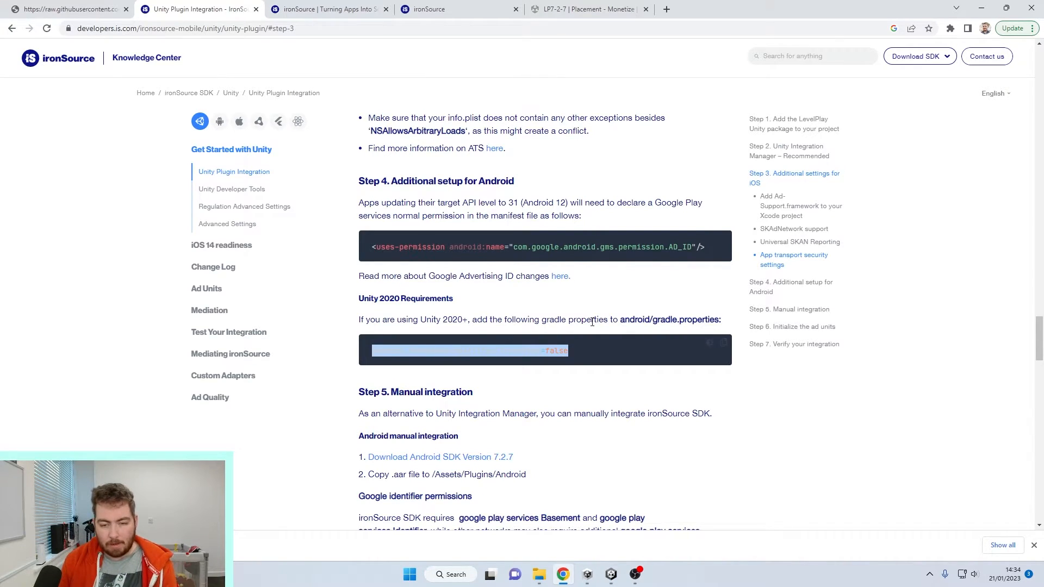
left_click(596, 457)
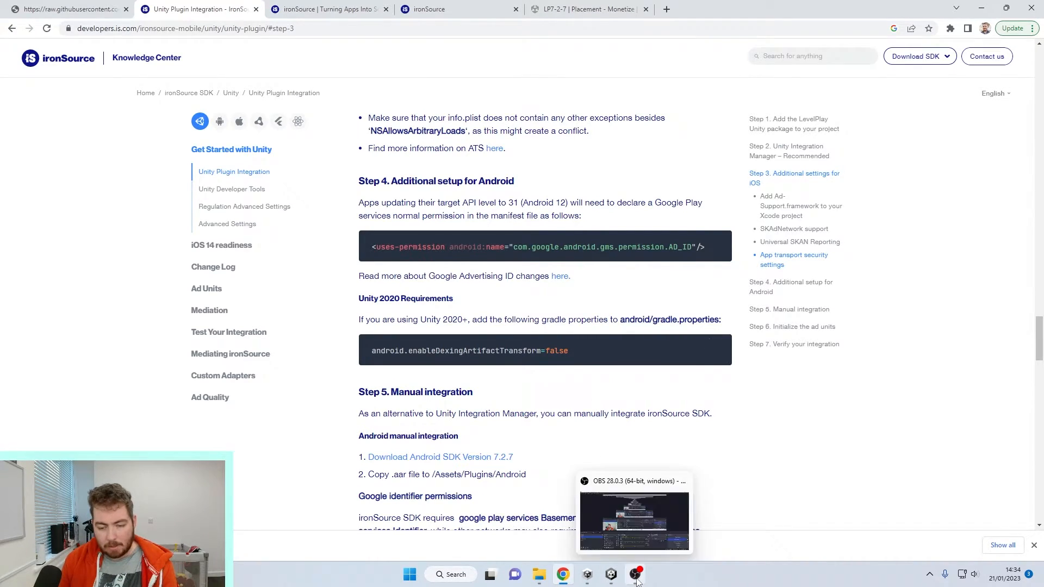
Switch to Unity and enable Custom Gradle Properties Template in the project's Android publishing settings.
left_click(611, 575)
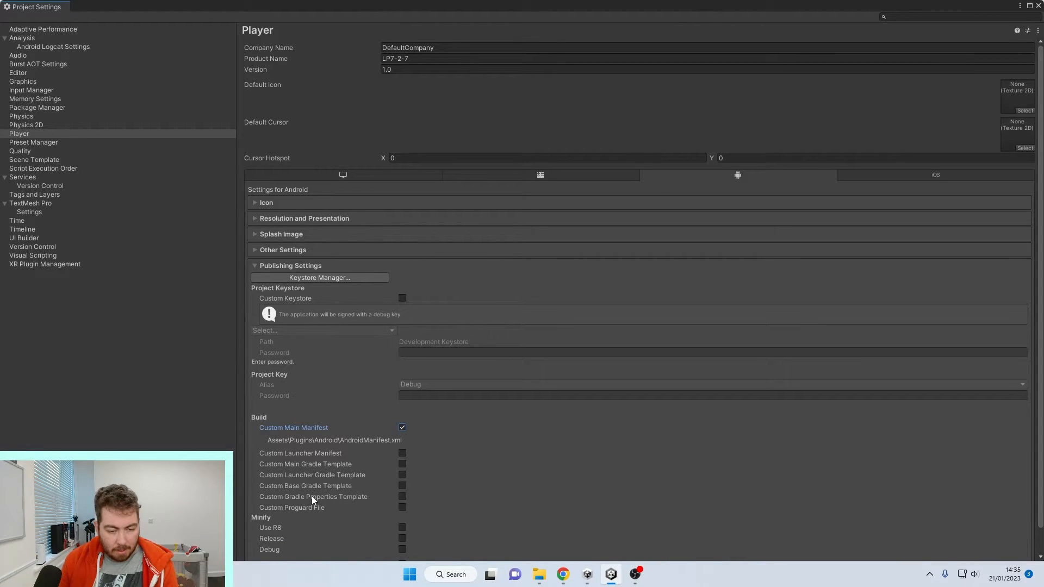
left_click(402, 497)
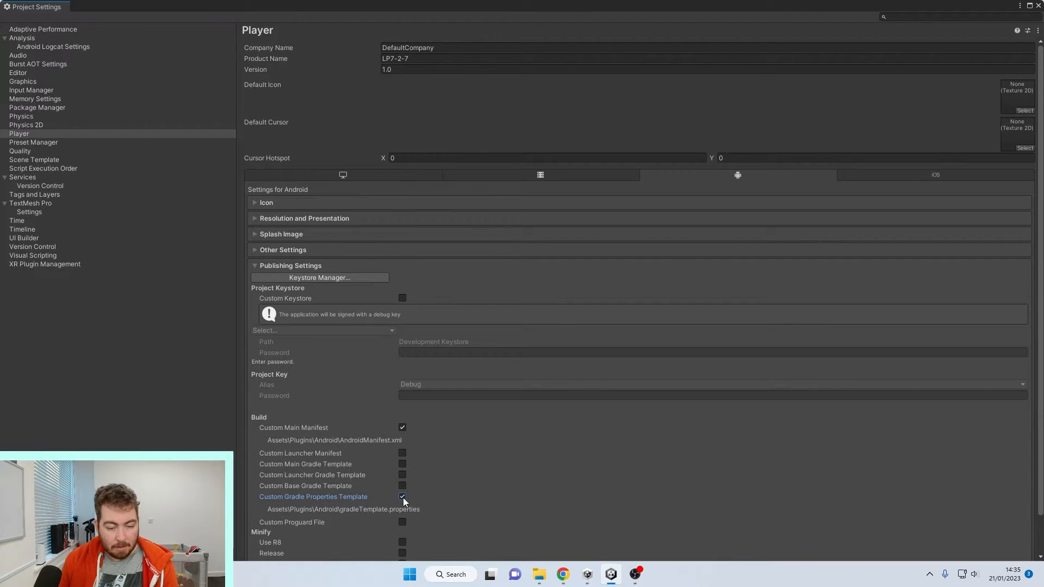
Open gradleTemplate.properties from the LP7-2-7 project's Assets/Plugins/Android folder in Notepad.
mouse_move(539, 574)
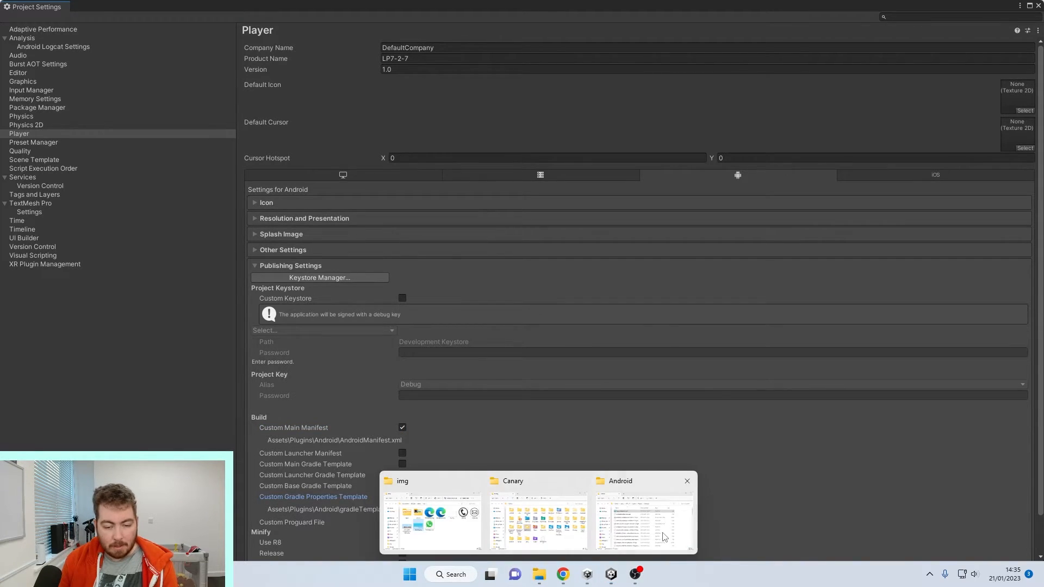
left_click(664, 535)
scroll(485, 230, "down", 15)
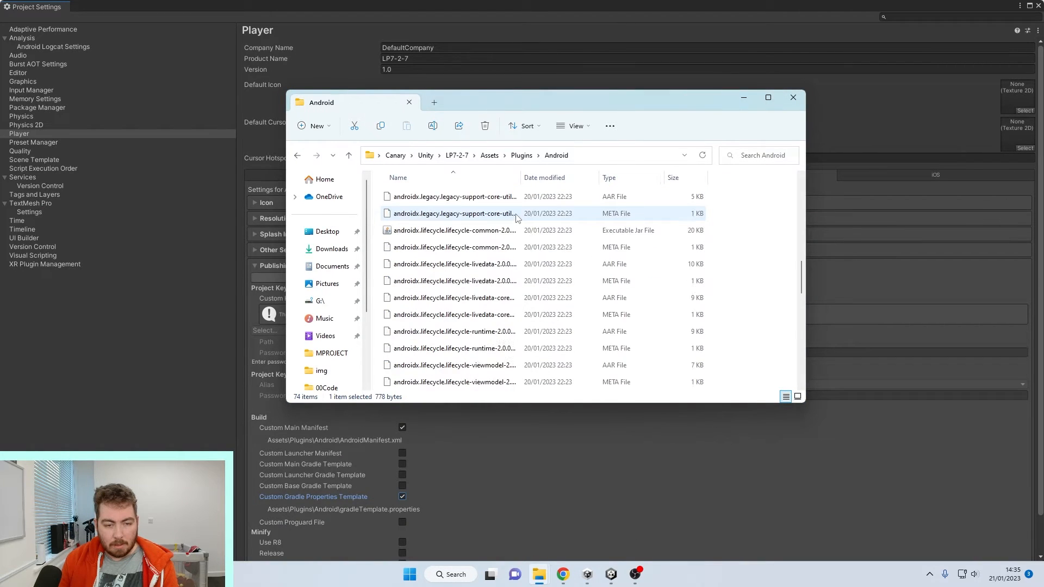
scroll(486, 230, "down", 5)
left_click(456, 266)
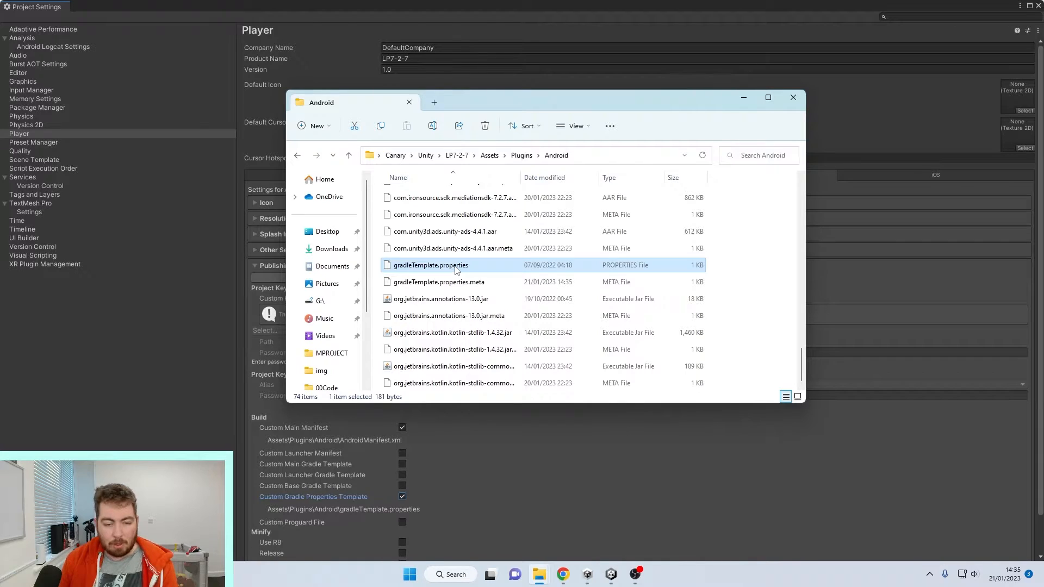
right_click(455, 268)
mouse_move(527, 306)
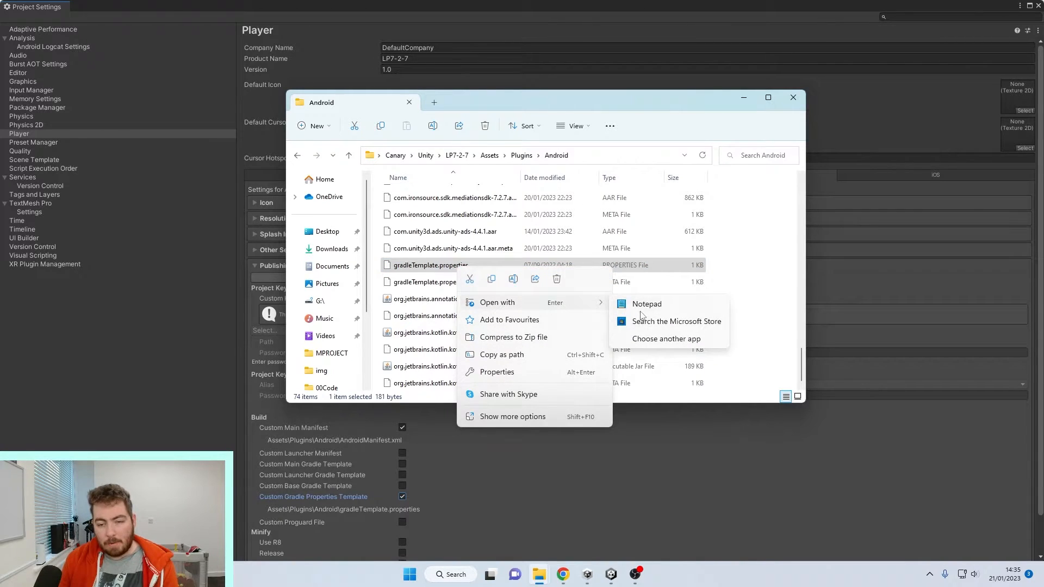
left_click(643, 306)
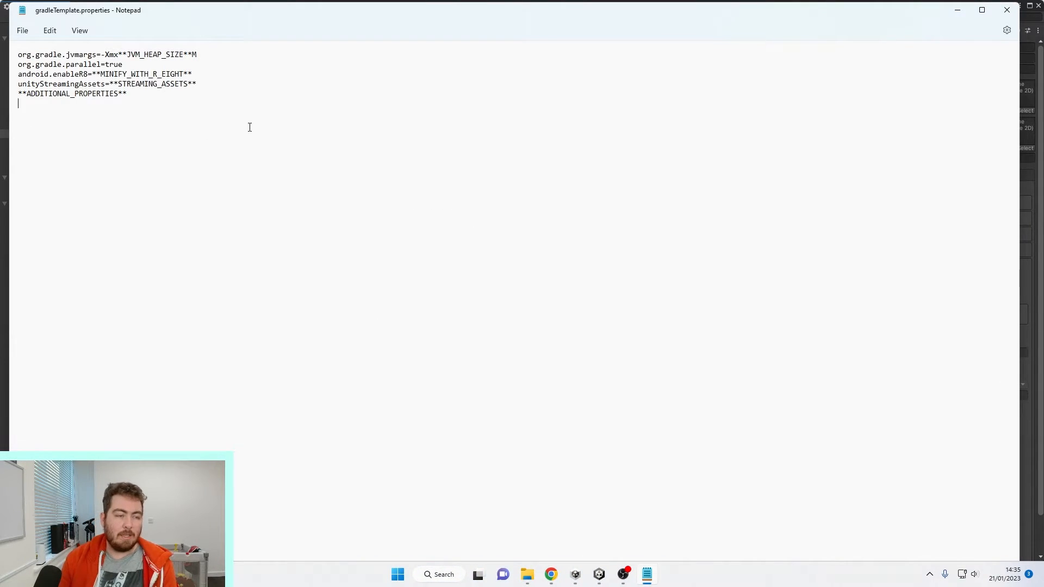
Add android.enableDexingArtifactTransform=false as the last line of gradleTemplate.properties, save it, and close the file and its folder window.
key("ctrl+v")
key("ctrl+s")
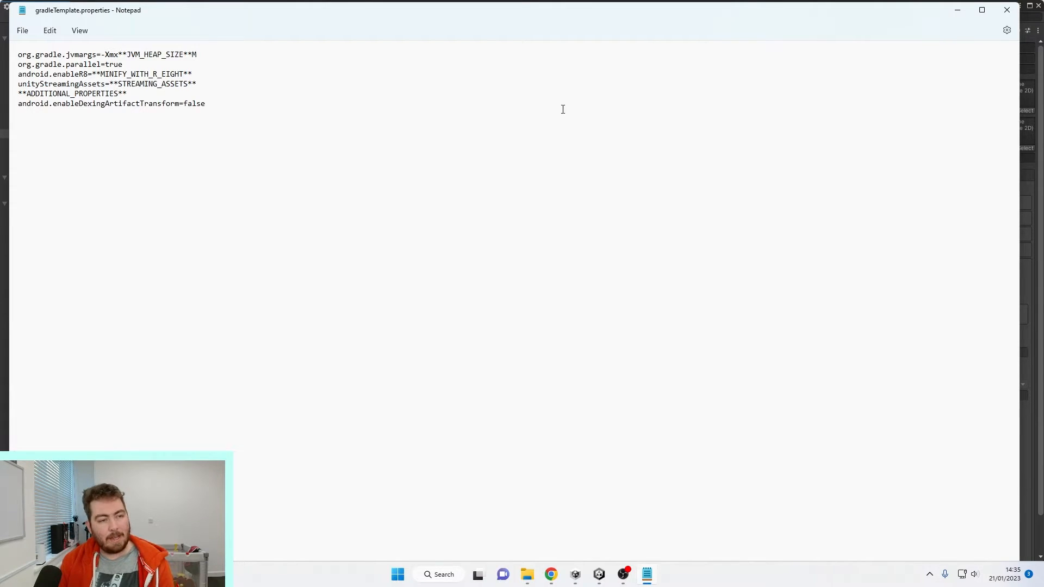
left_click(1007, 9)
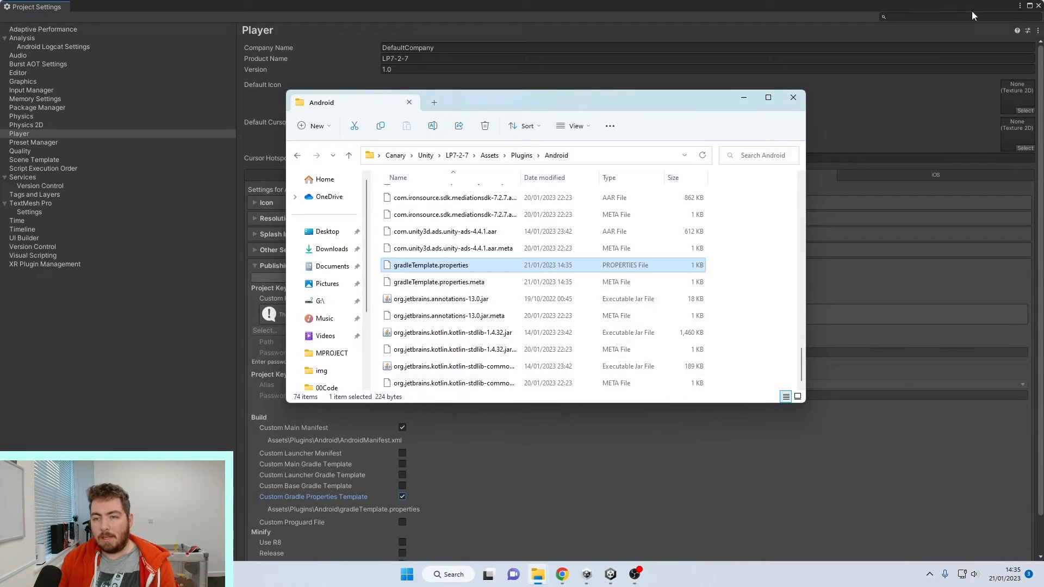
left_click(798, 100)
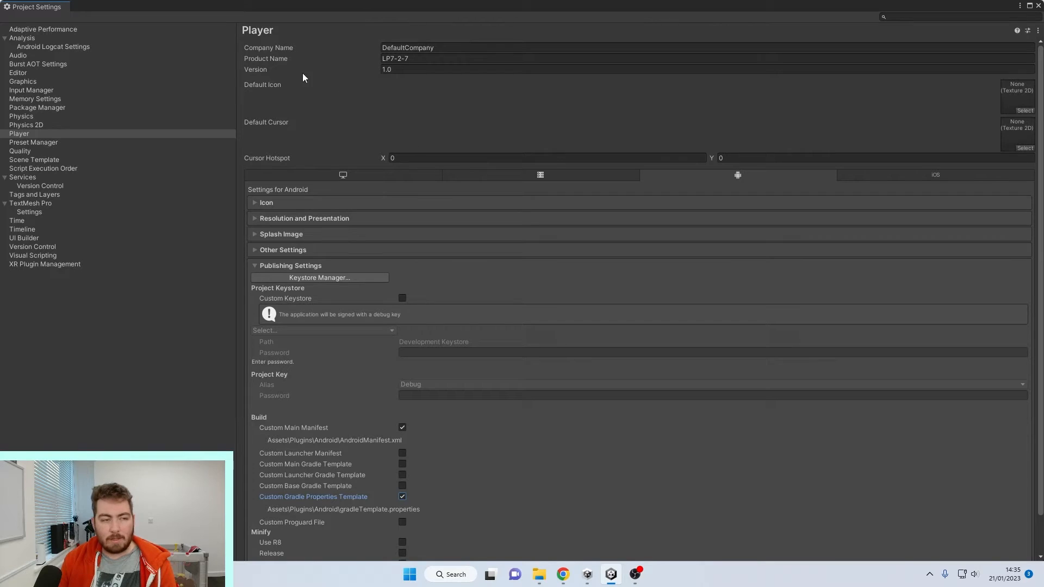
Close Unity's Project Settings and resolve the Android dependencies with the Mobile Dependency Resolver's Android Resolver.
left_click(1038, 7)
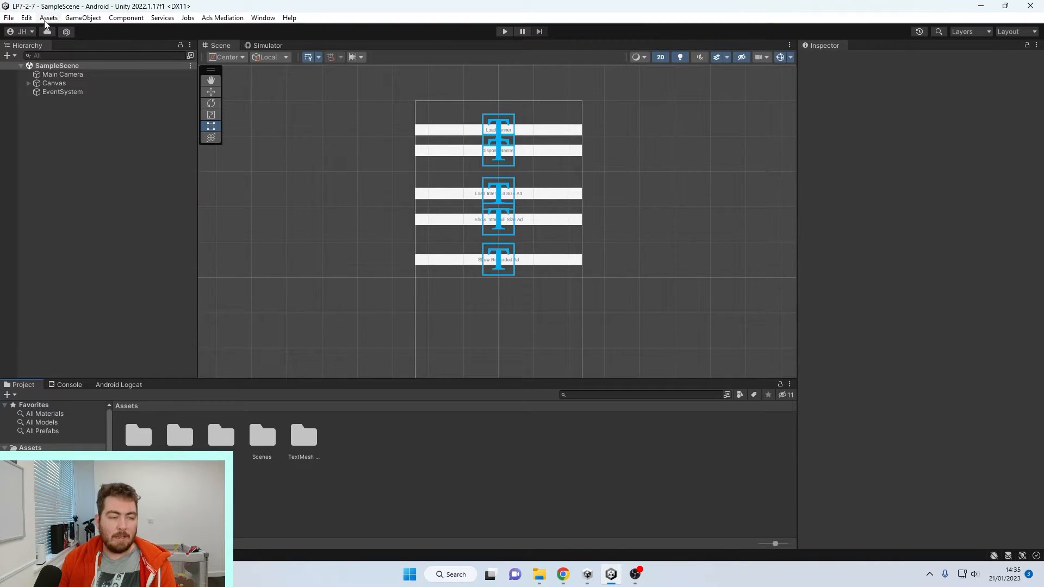
left_click(48, 17)
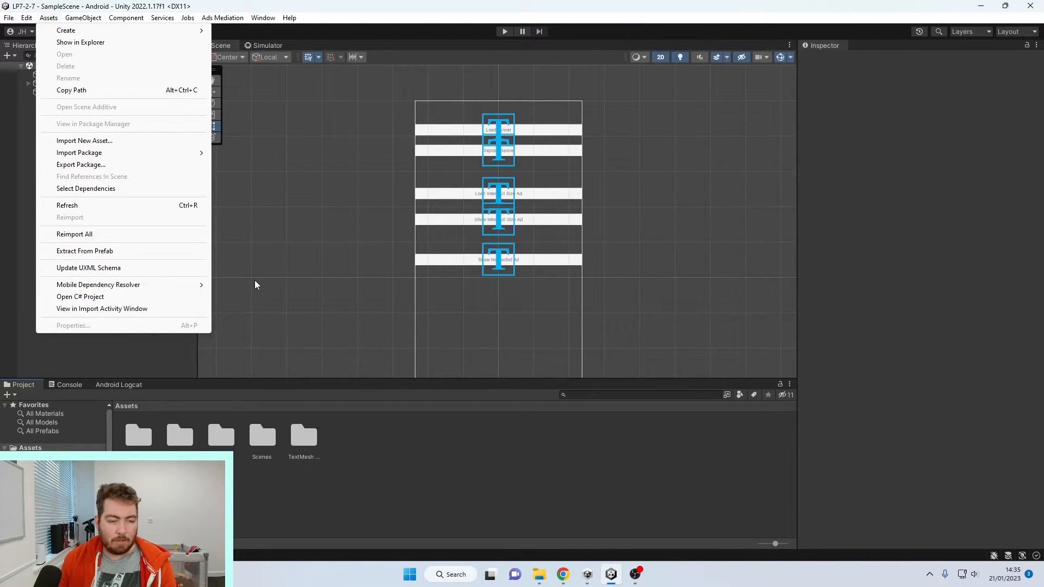
mouse_move(108, 285)
mouse_move(256, 286)
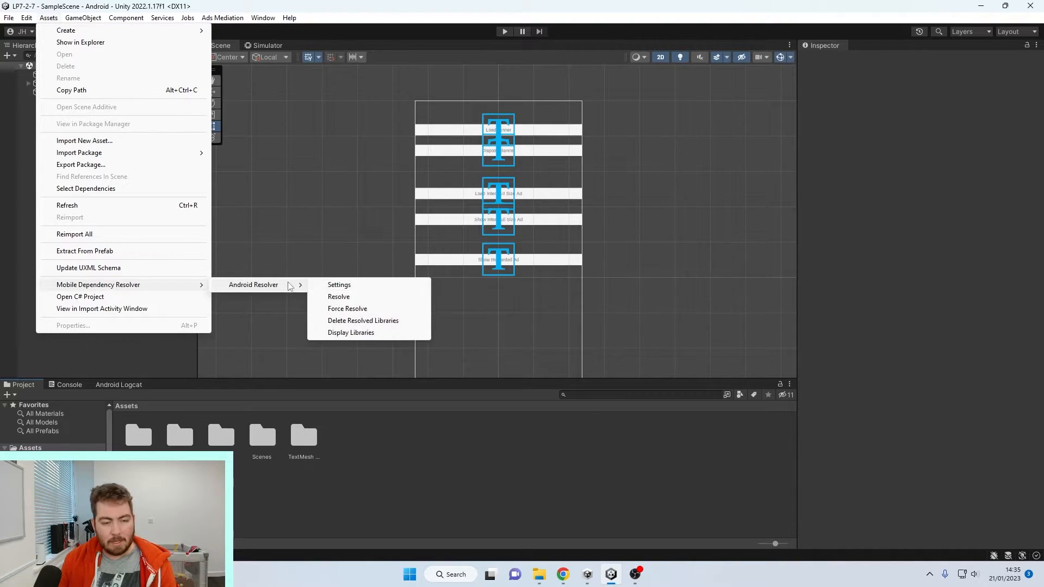
left_click(384, 298)
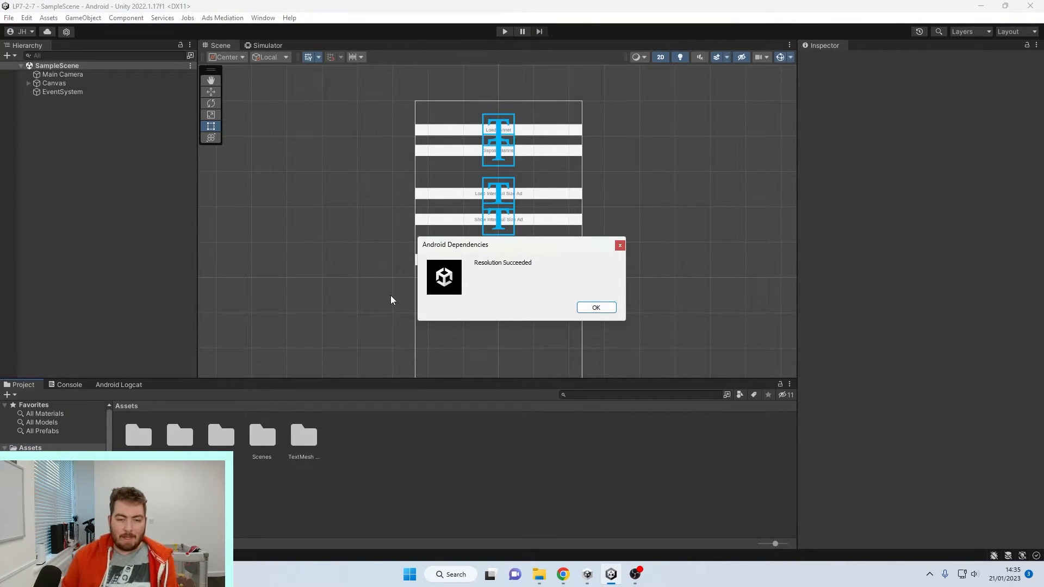
left_click(596, 308)
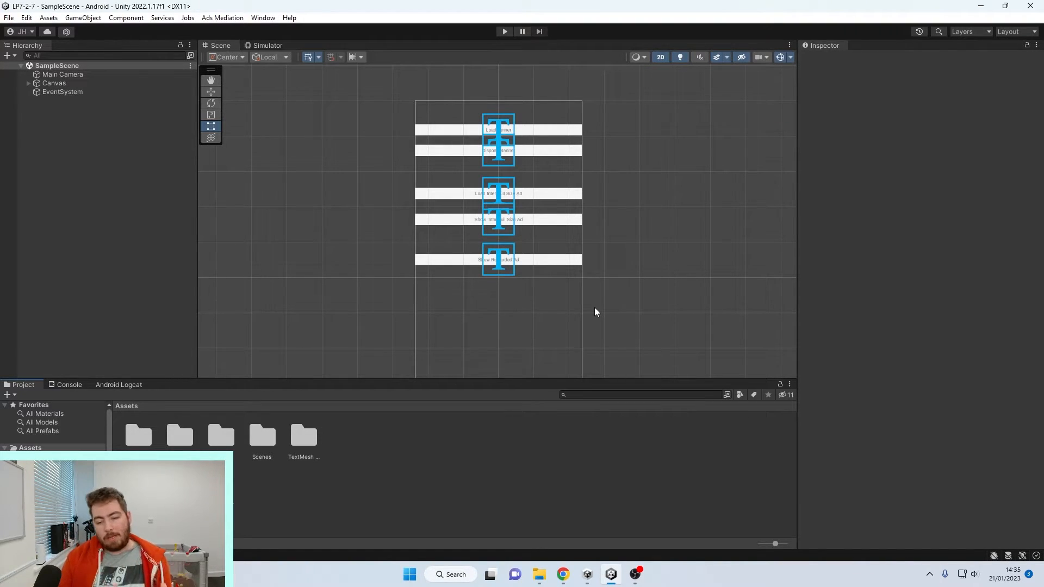
Create a C# script named LevelPlayAds in the project's Assets folder.
right_click(422, 441)
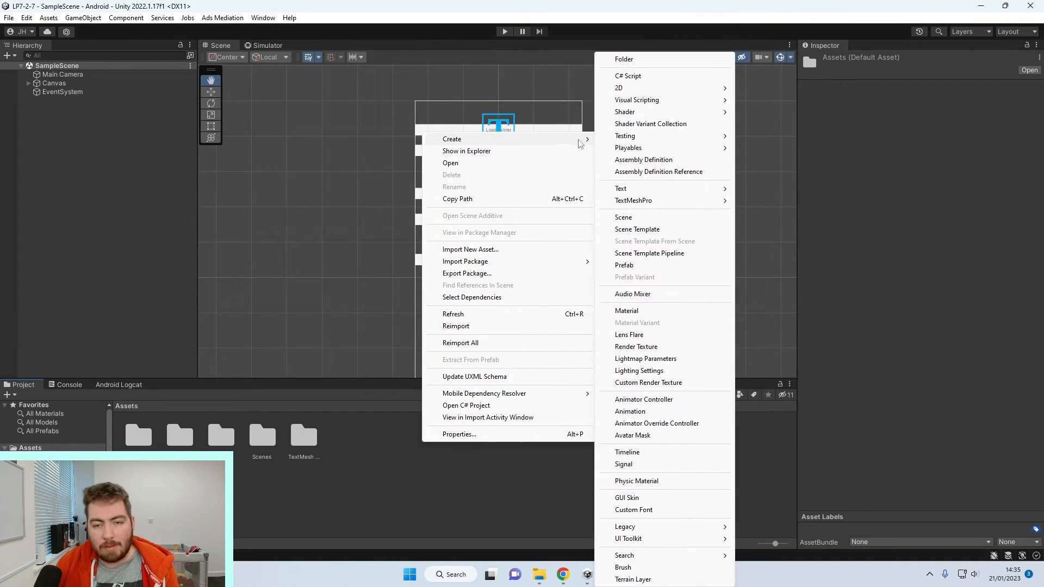
left_click(650, 77)
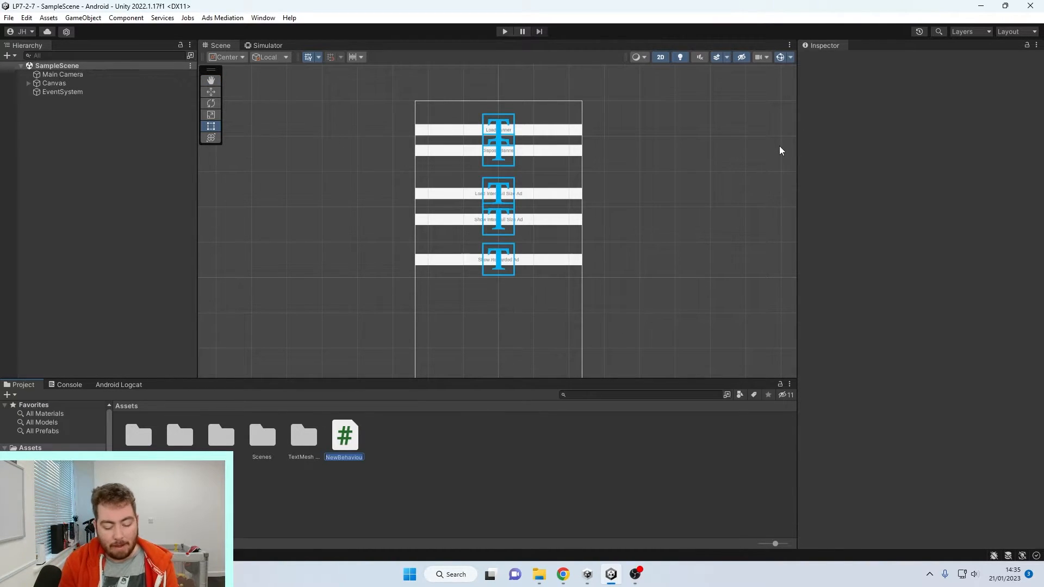
type("Iron")
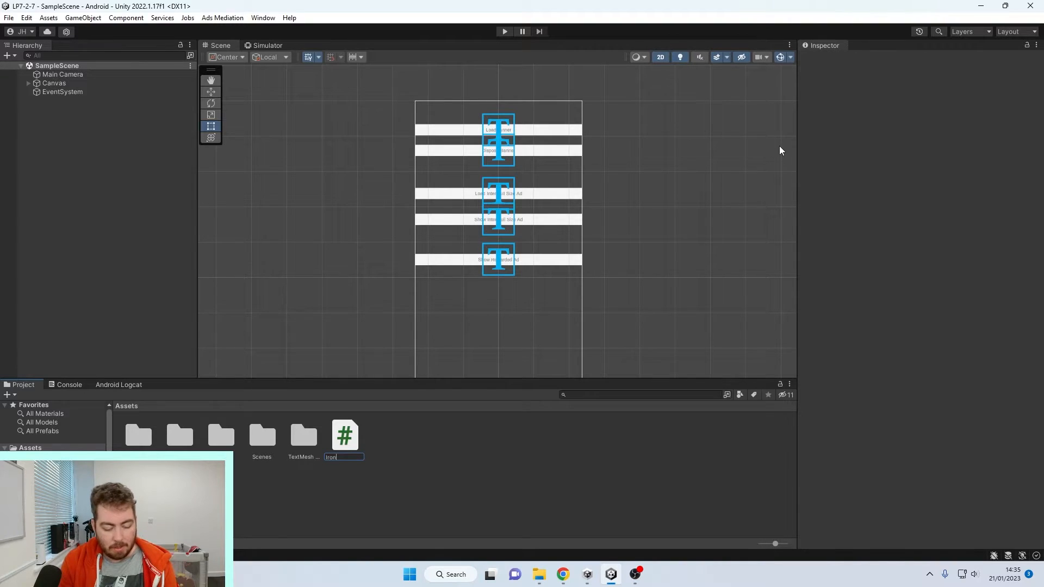
key("BackSpace")
key("BackSpace")
type("LevelPlay")
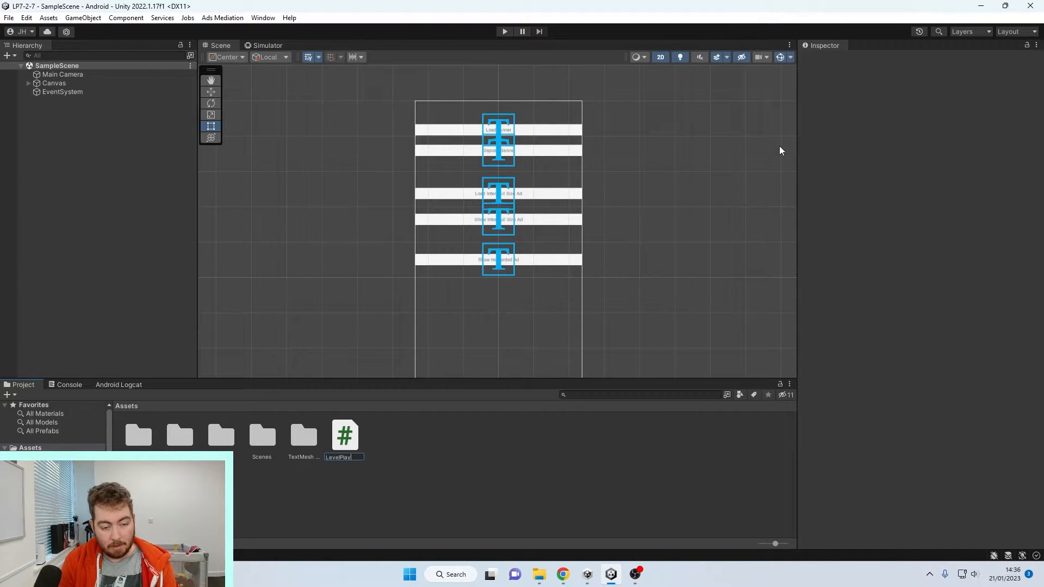
type("Ads")
left_click(778, 146)
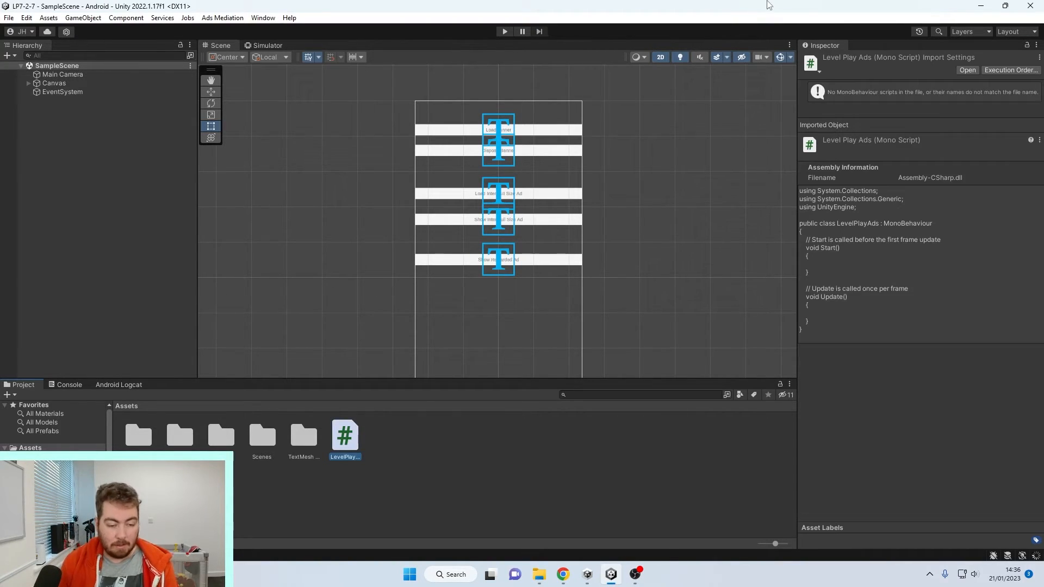
Attach the LevelPlayAds script to the Main Camera as a component, and open the script in Visual Studio.
left_click(60, 74)
left_click_drag(345, 435, 915, 470)
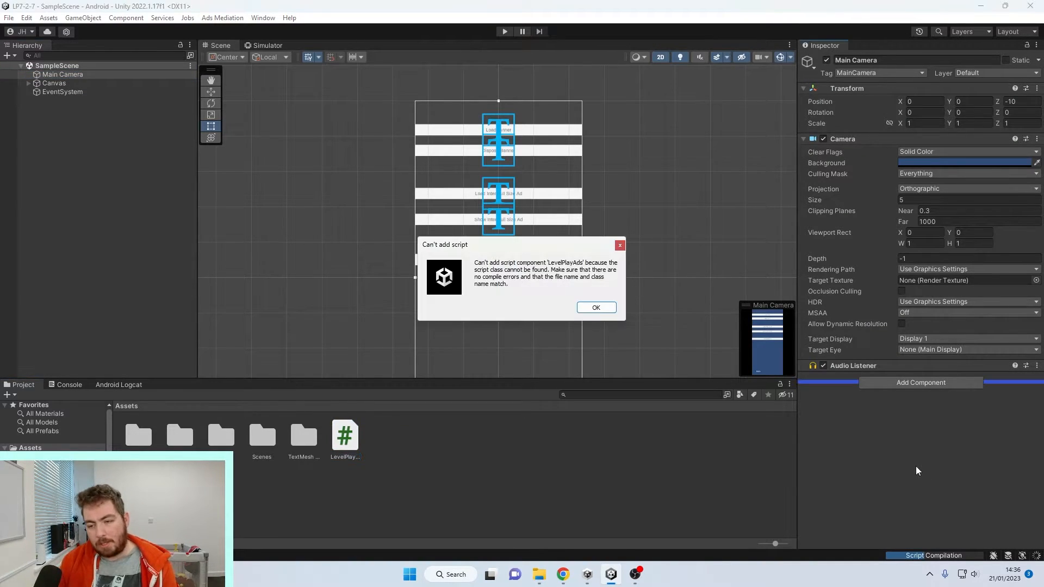
left_click(583, 308)
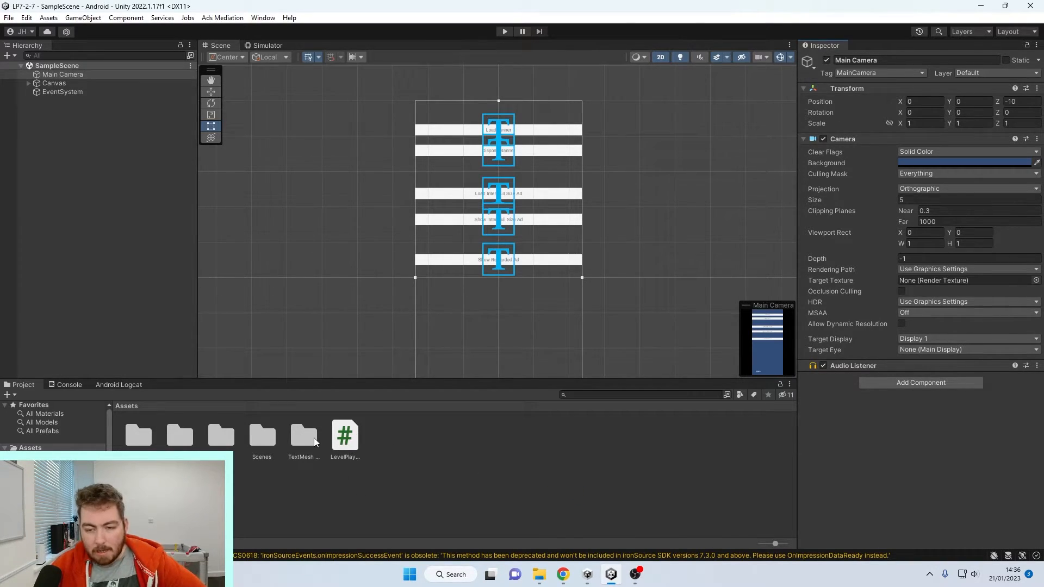
left_click_drag(344, 436, 949, 443)
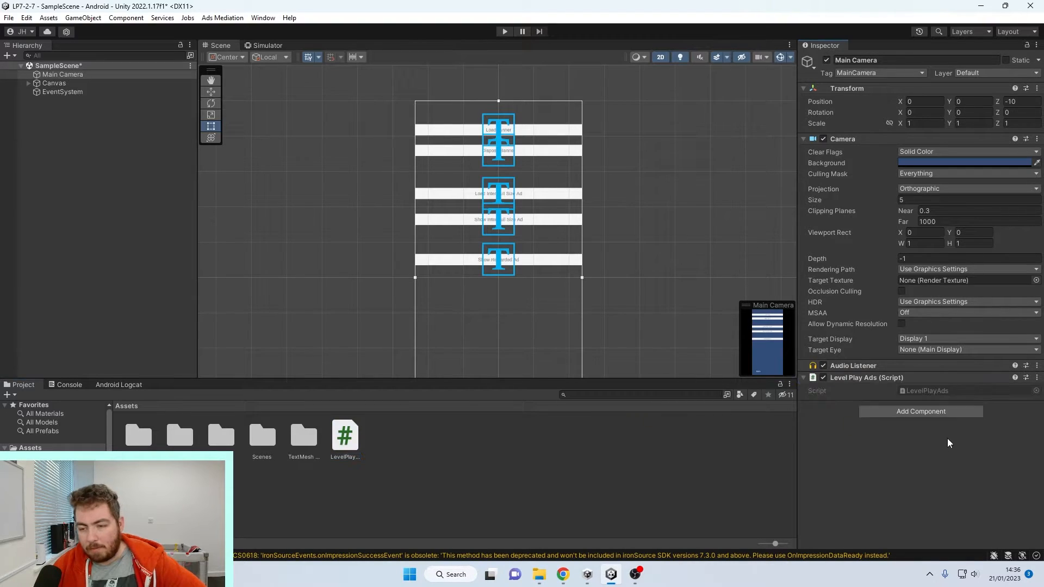
left_click(929, 395)
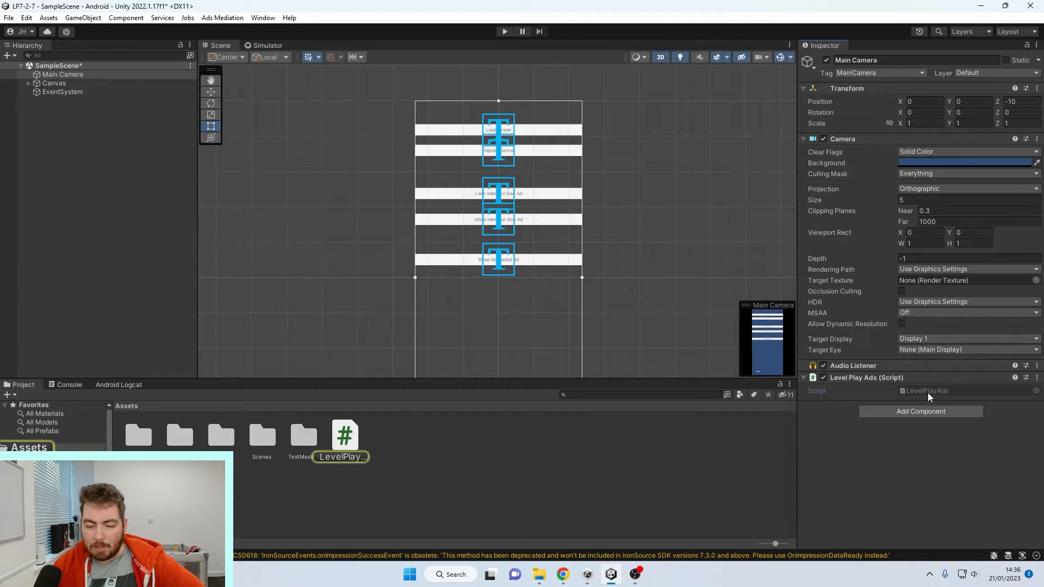
double_click(929, 396)
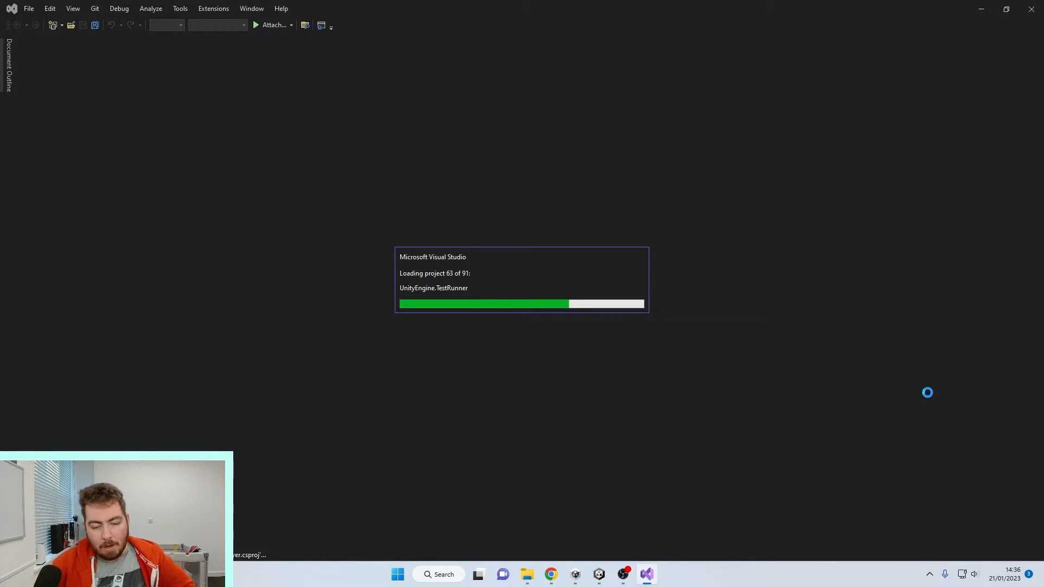
Switch to Chrome and review the Unity plugin guide from Step 4 to its end, focusing on Step 6, Initialize the ad units.
left_click(551, 574)
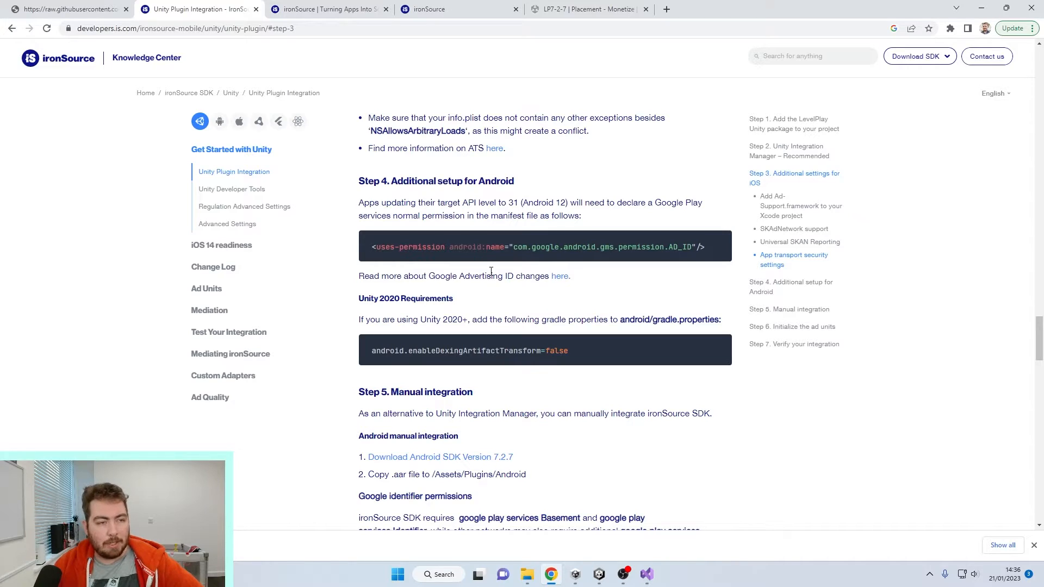
scroll(490, 271, "down", 2)
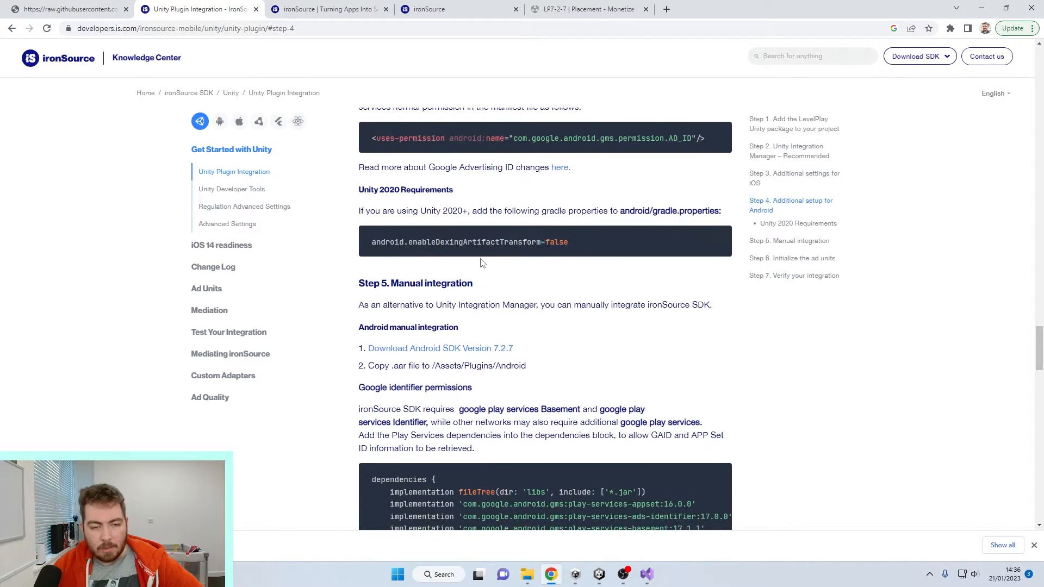
scroll(491, 269, "up", 3)
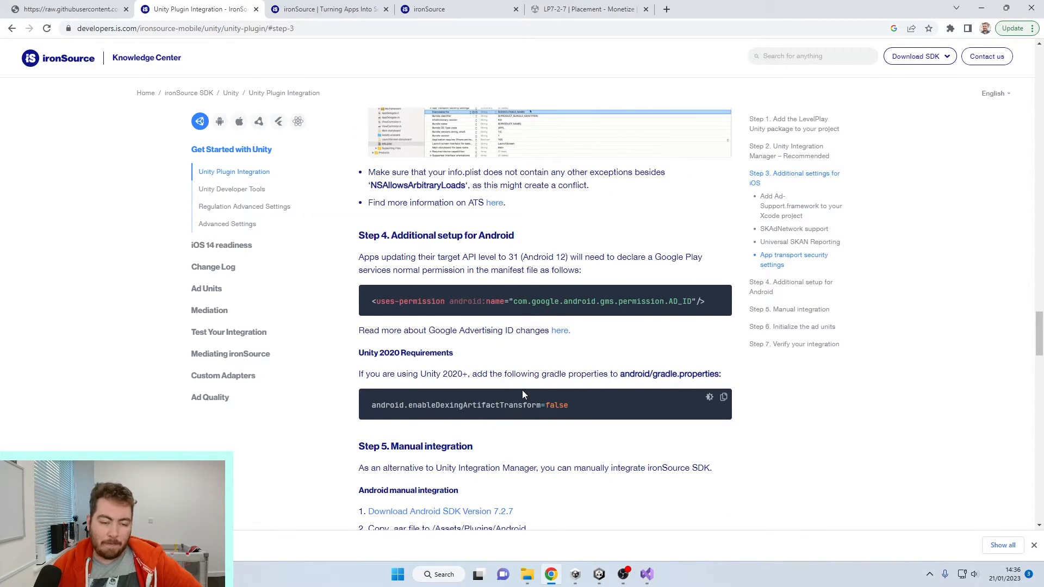
scroll(562, 369, "down", 3)
scroll(561, 369, "down", 1)
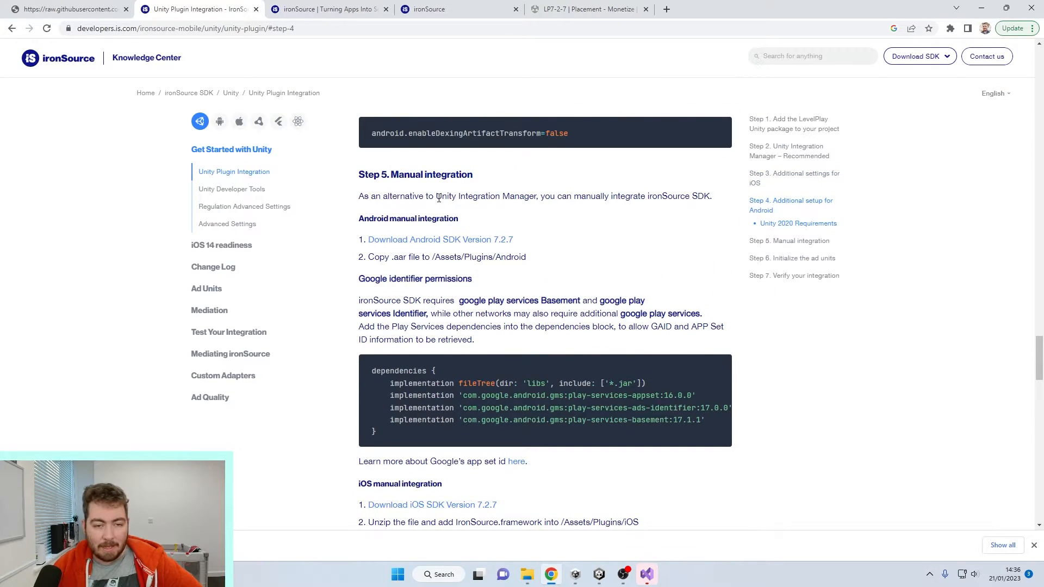
scroll(442, 217, "down", 3)
scroll(441, 218, "down", 3)
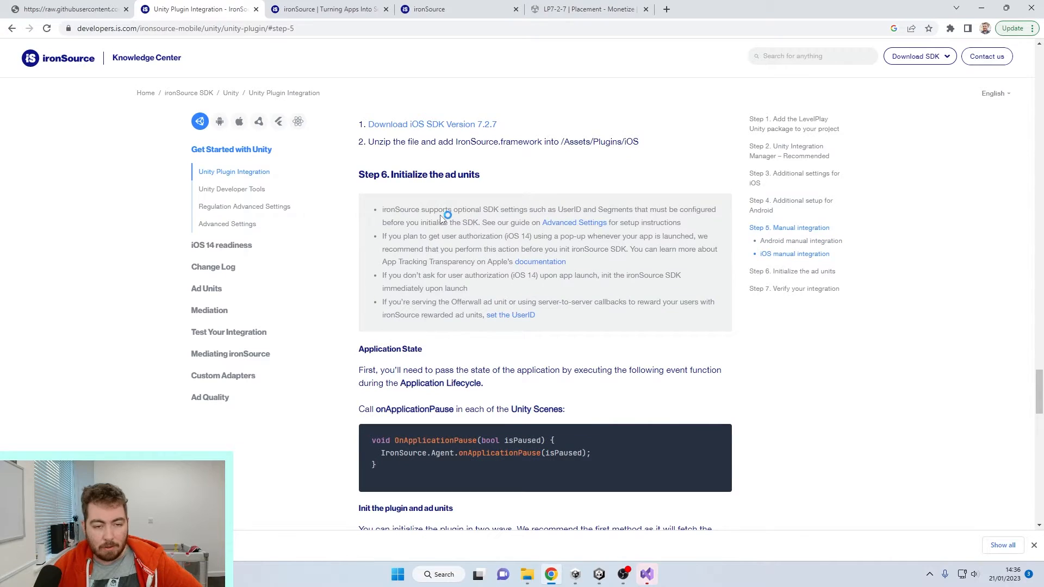
left_click_drag(362, 173, 519, 173)
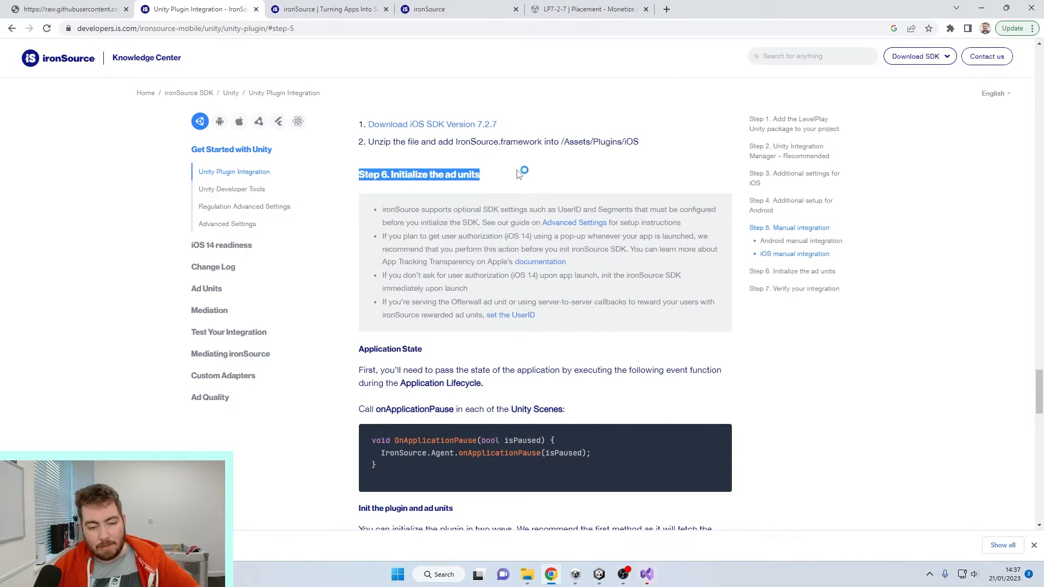
left_click(518, 173)
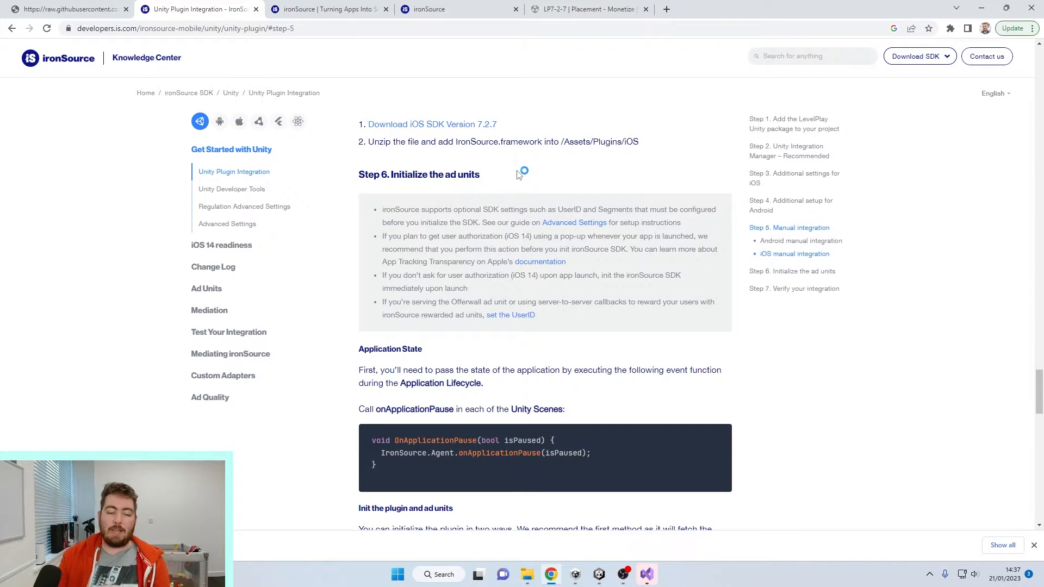
scroll(476, 147, "down", 6)
scroll(476, 147, "down", 12)
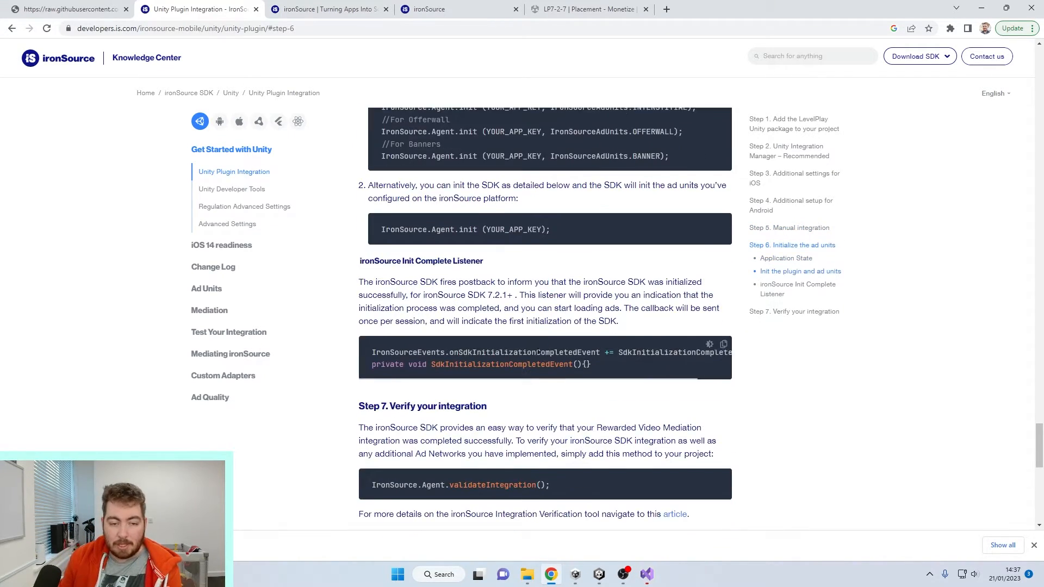
scroll(715, 370, "down", 4)
scroll(714, 369, "down", 1)
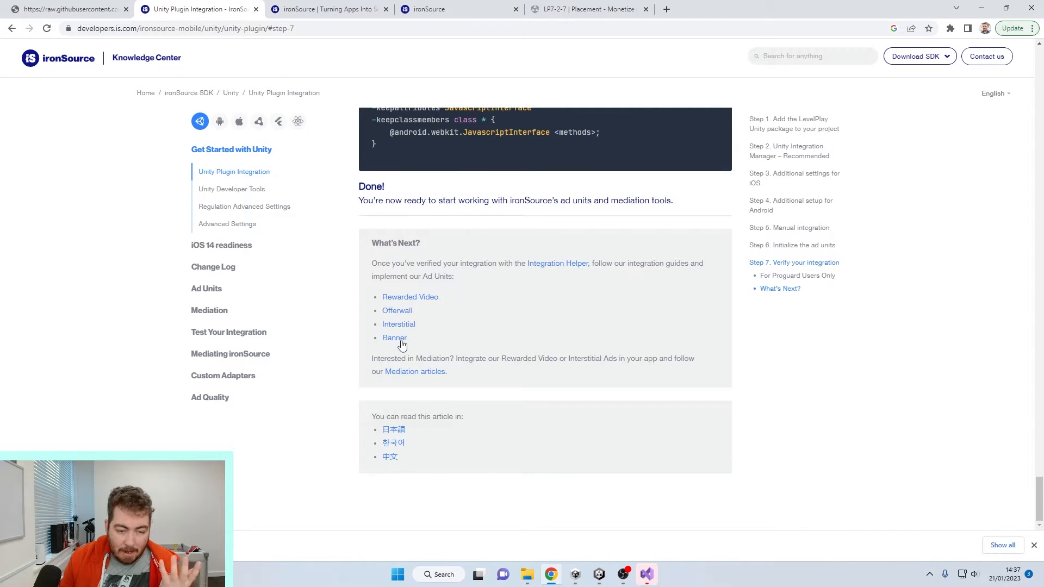
scroll(579, 343, "up", 12)
scroll(597, 353, "up", 7)
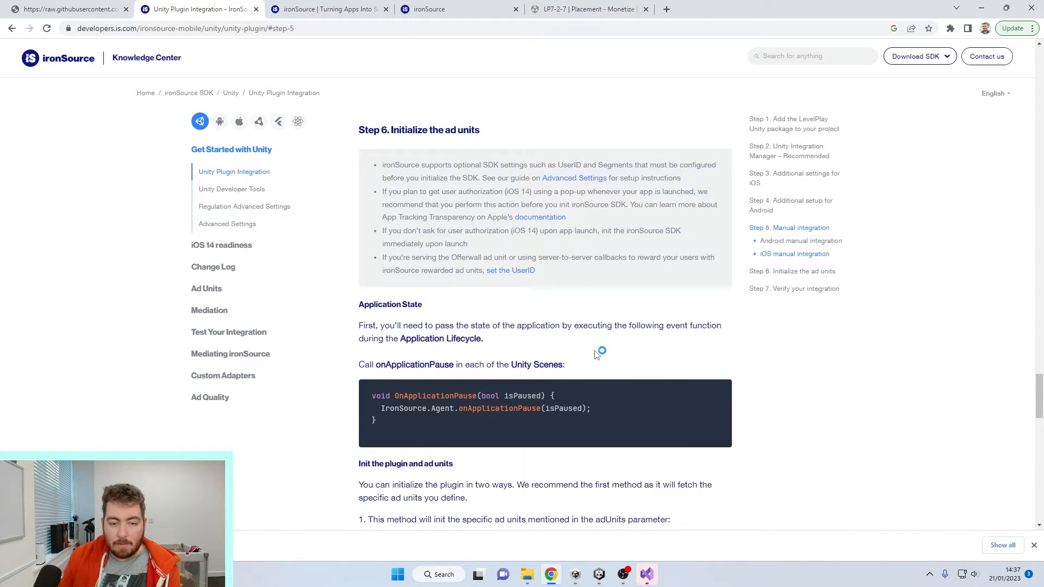
Copy the OnApplicationPause function from the guide's Application State section into the LevelPlayAds script in Visual Studio, below Update, and save.
left_click_drag(380, 421, 370, 403)
key("ctrl+c")
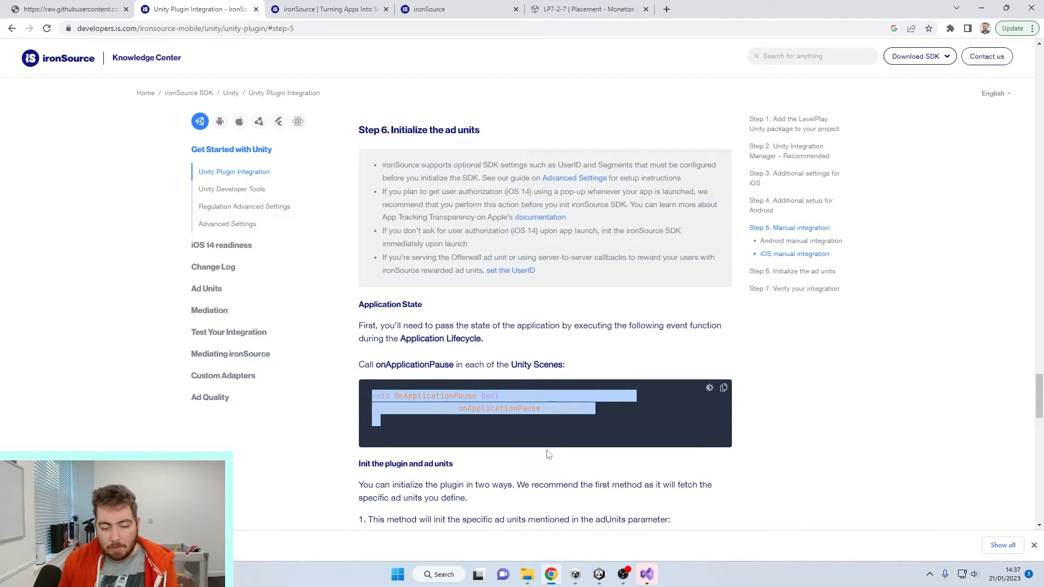
left_click(646, 574)
left_click(124, 218)
key("Return")
key("Return")
key("ctrl+v")
key("ctrl+s")
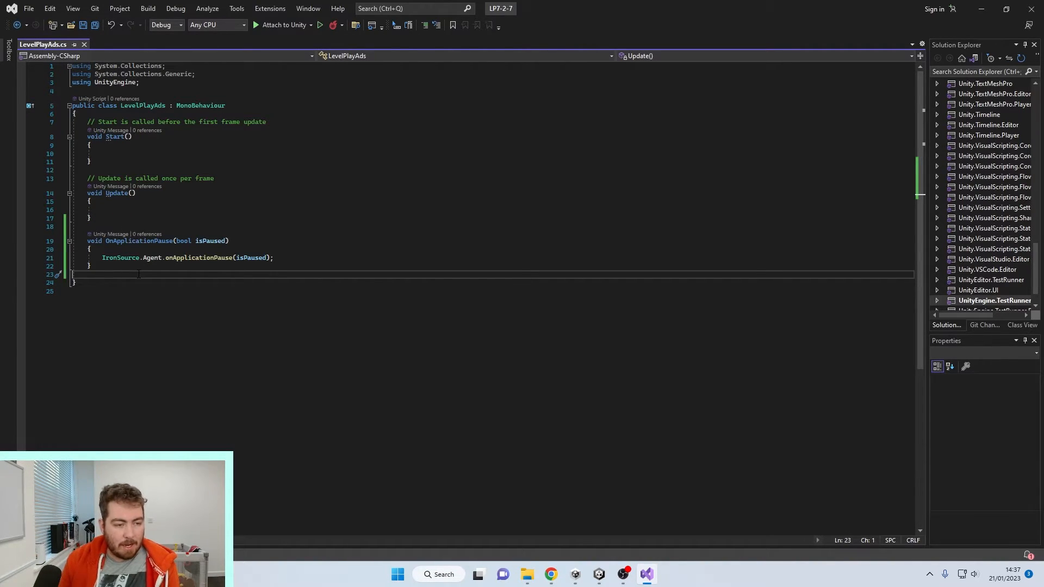
Add the comments //Banner Callbacks, //Full Size Ad Callbacks and //Rewarded Ad Callbacks on separate lines below OnApplicationPause, and save the script.
key("Return")
key("Return")
type("//")
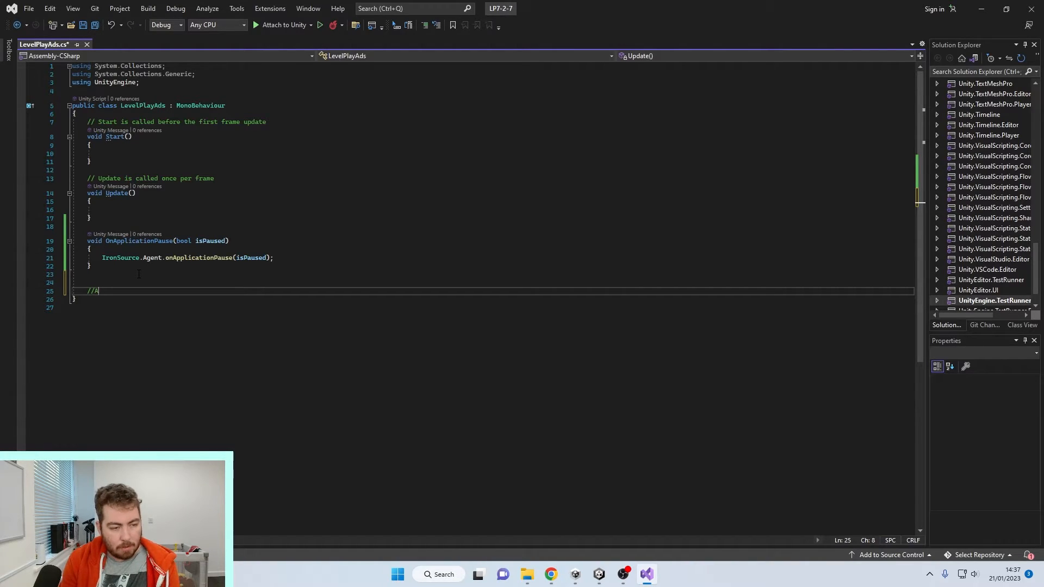
type("Banner Callbacks")
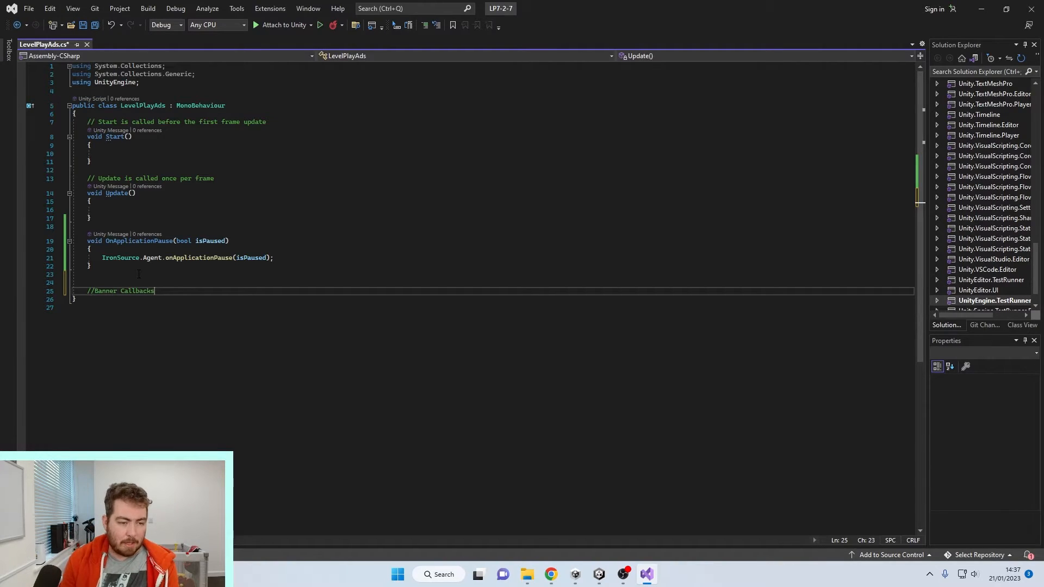
left_click_drag(157, 291, 87, 294)
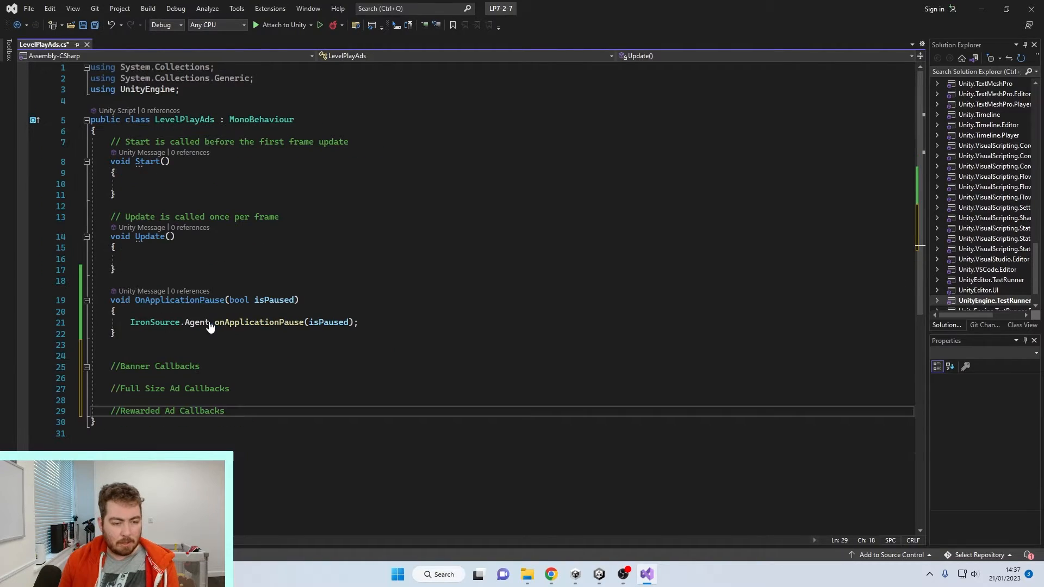
left_click(363, 309)
key("ctrl+s")
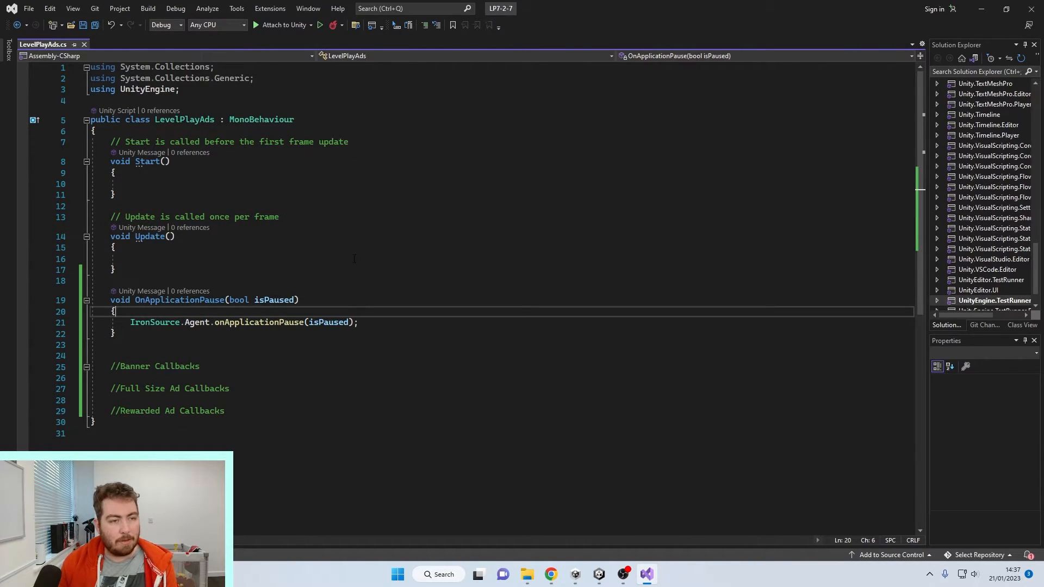
Delete the Update method with its comment and place the cursor inside the empty Start method.
left_click_drag(117, 270, 113, 206)
key("Delete")
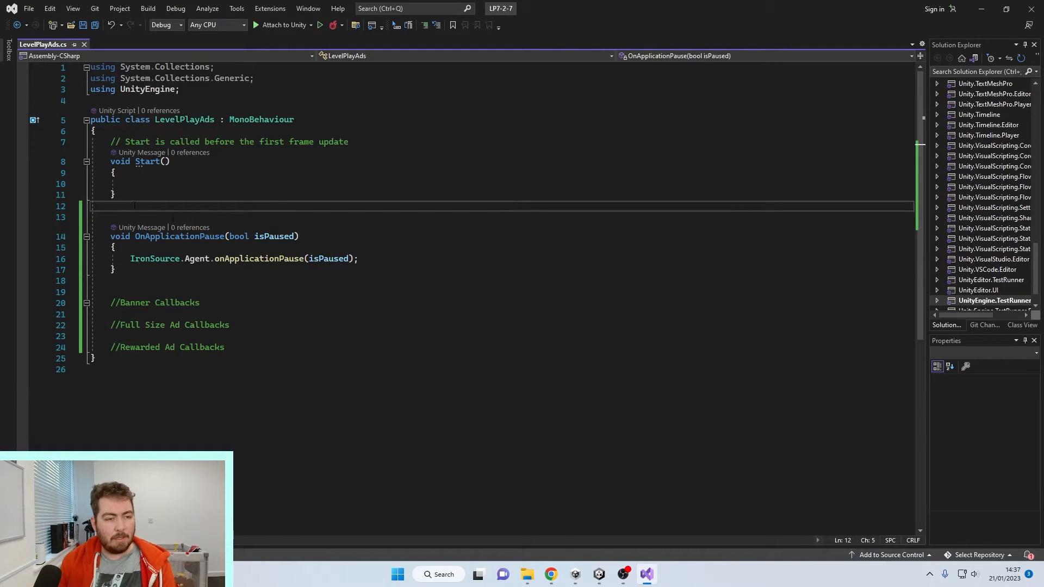
left_click(191, 184)
Switch to Chrome and find the guide's init methods under Init the plugin and ad units.
key("alt+Tab")
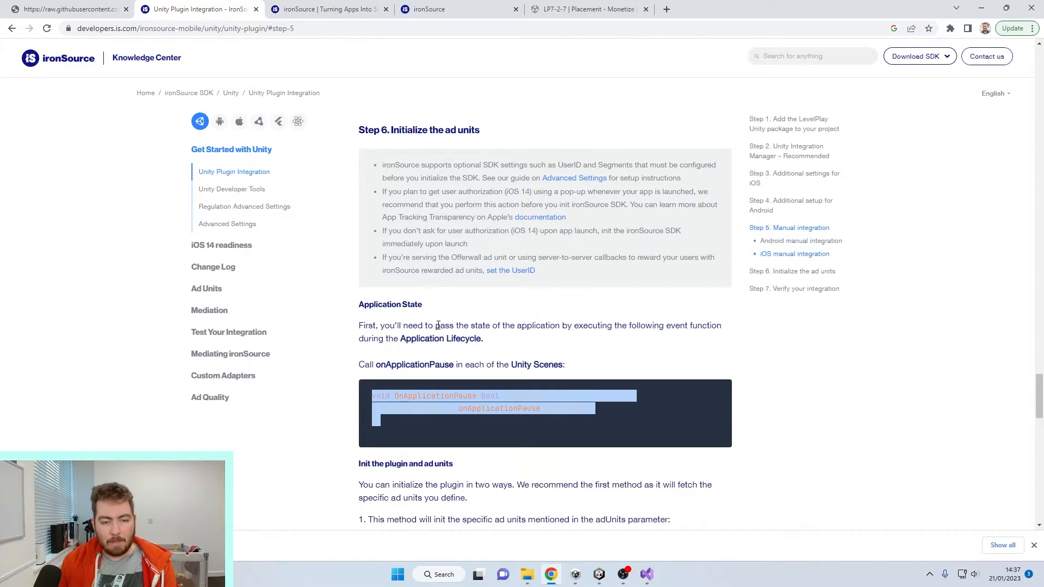
scroll(393, 340, "down", 4)
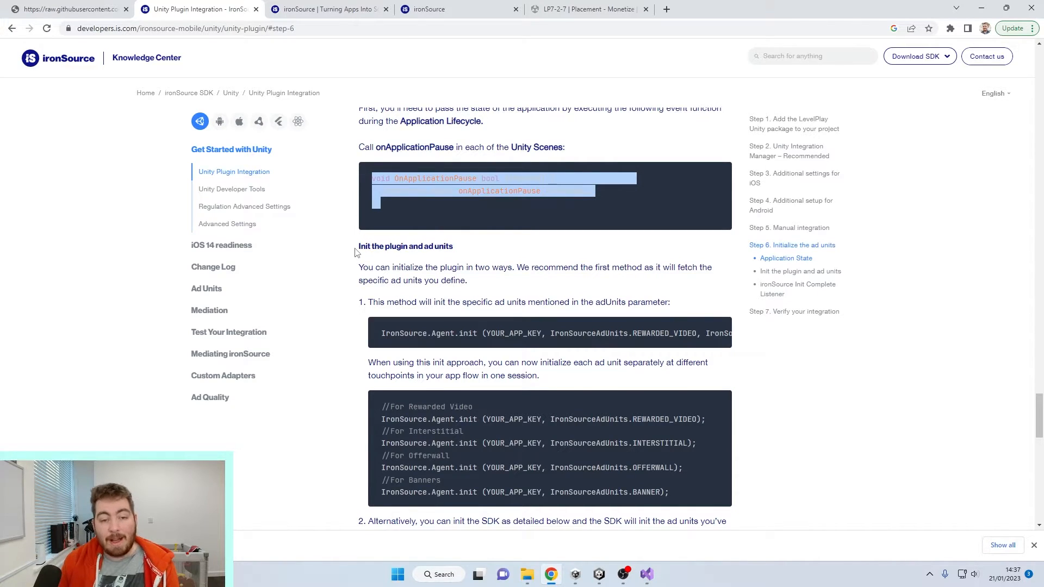
Copy the IronSource.Agent.init(YOUR_APP_KEY); line from the Unity Plugin Integration guide into the Start method of LevelPlayAds.cs in Visual Studio.
left_click_drag(356, 247, 641, 362)
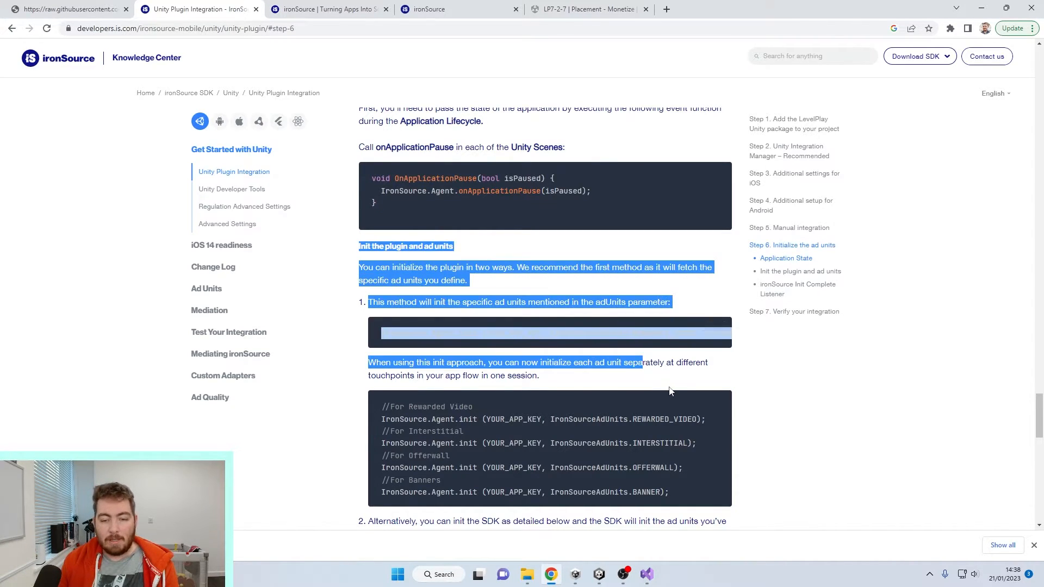
left_click(670, 391)
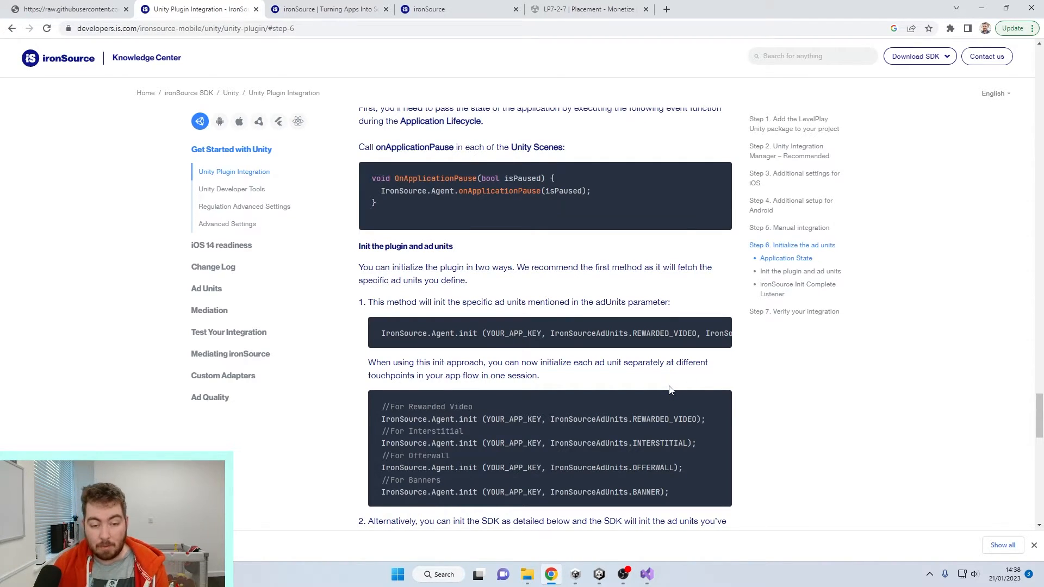
scroll(670, 390, "down", 3)
scroll(605, 365, "up", 1)
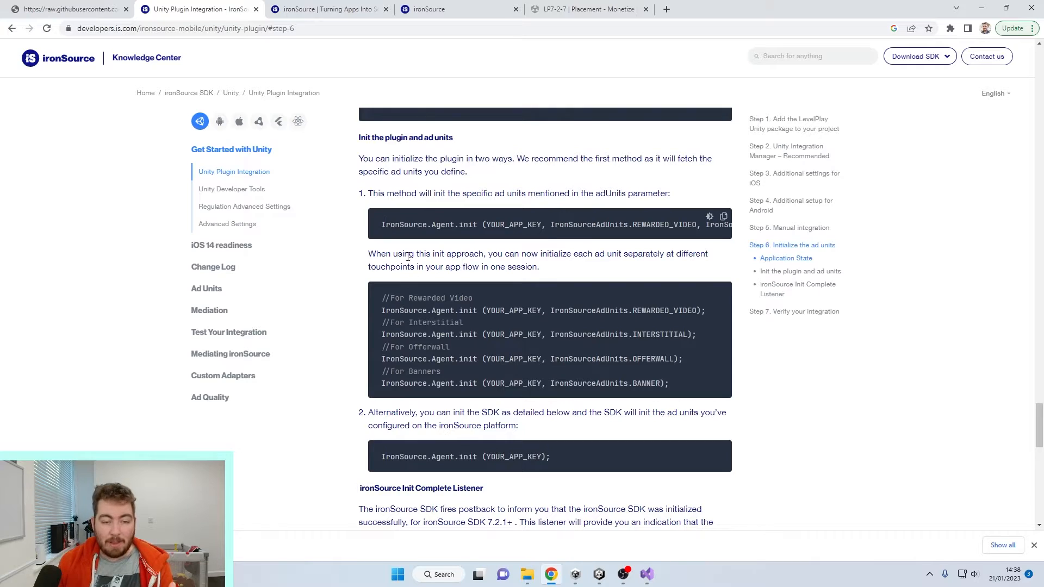
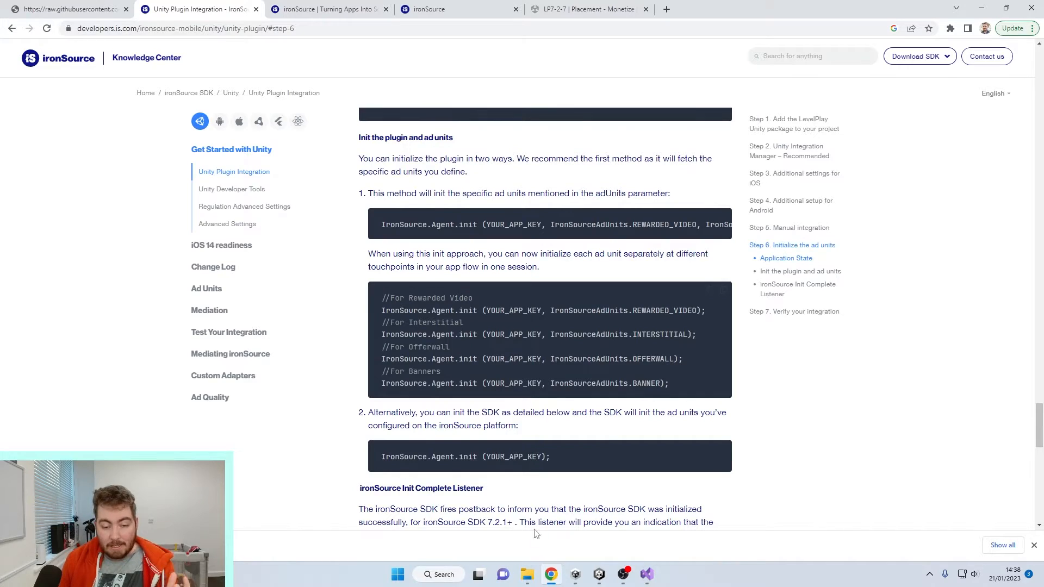
left_click_drag(552, 456, 380, 462)
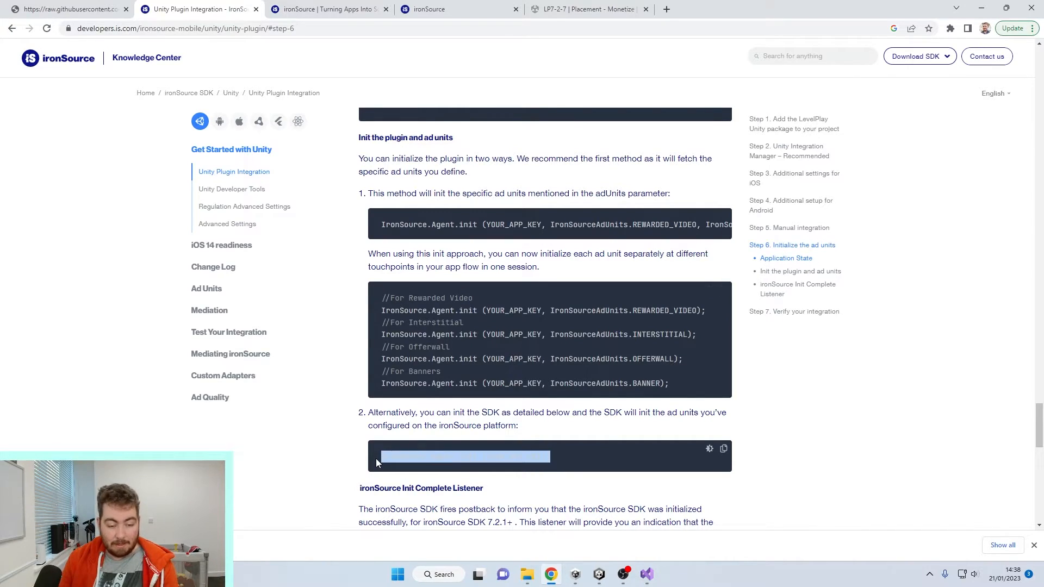
left_click(487, 460)
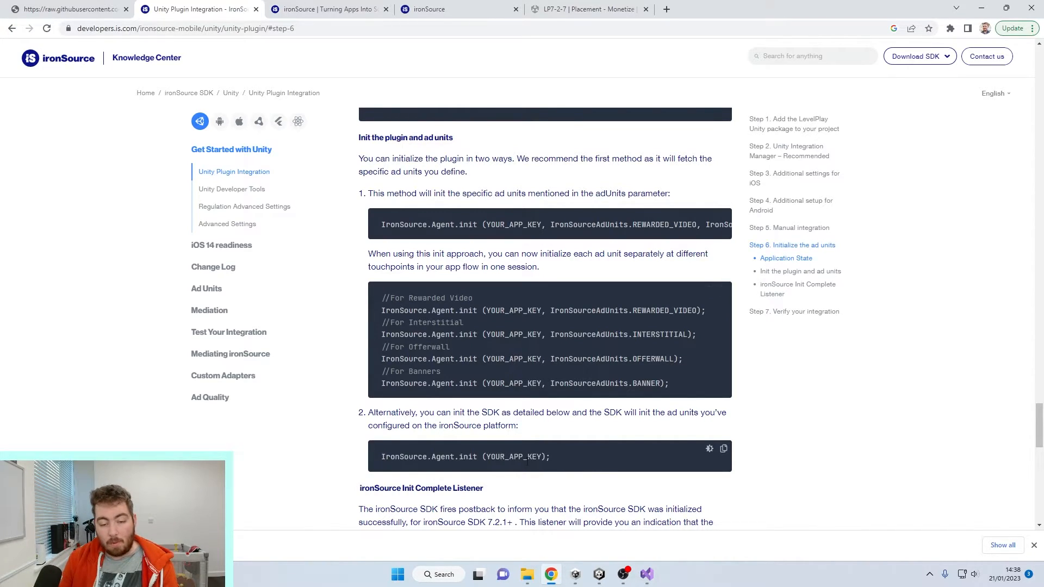
key("alt+Tab")
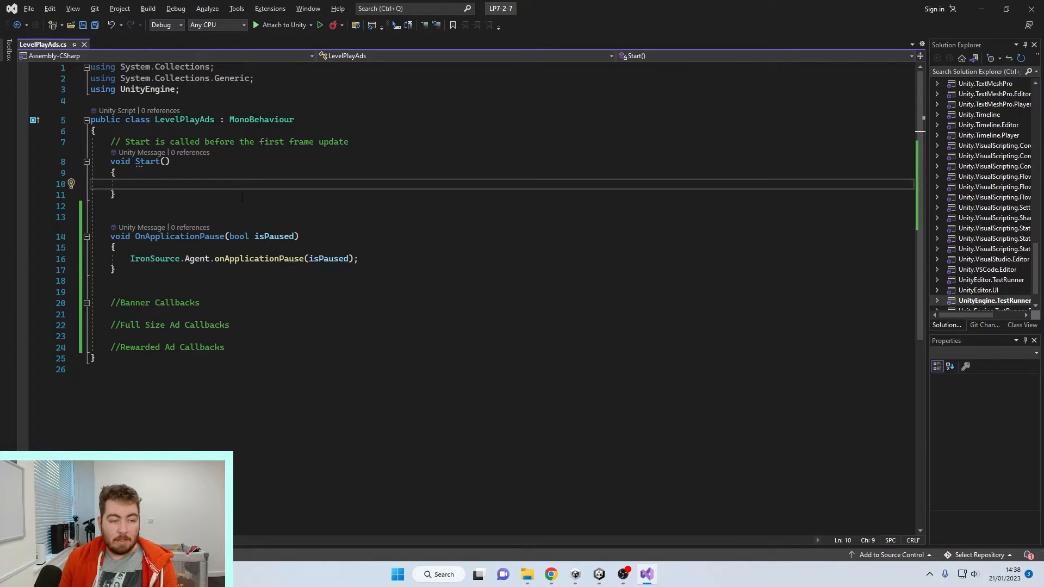
type("IronSource.Agent.init(YOUR_APP_KEY);")
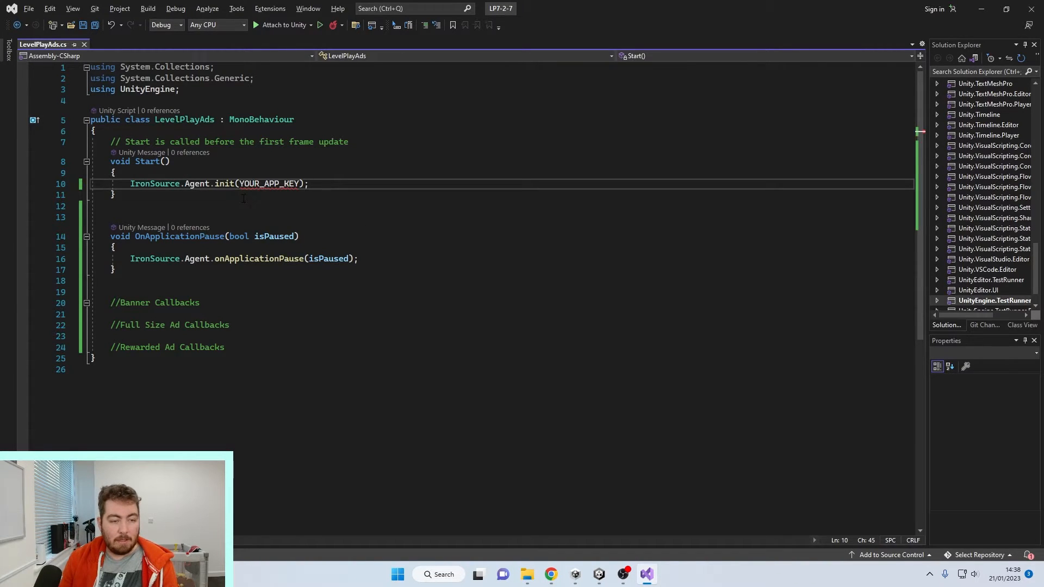
Replace the YOUR_APP_KEY placeholder in the init call with an empty pair of double quotes and save the script.
left_click_drag(239, 183, 301, 184)
type("\"\"")
key("ctrl+s")
Copy the LP-7-2-7 app's app key from the ironSource dashboard in Chrome and paste it between the init call's quotes in Visual Studio.
left_click(551, 574)
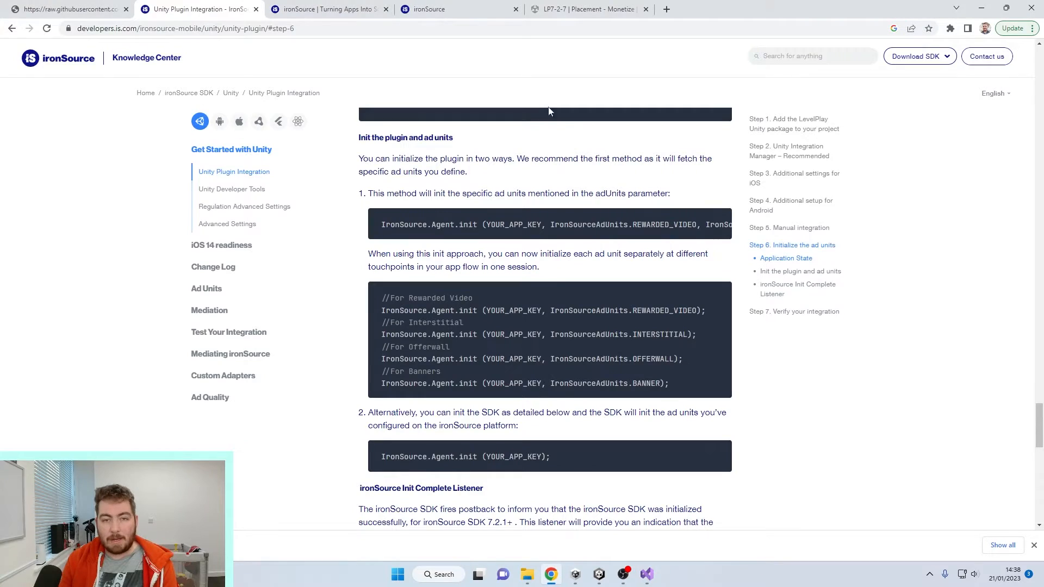
left_click(425, 8)
double_click(429, 152)
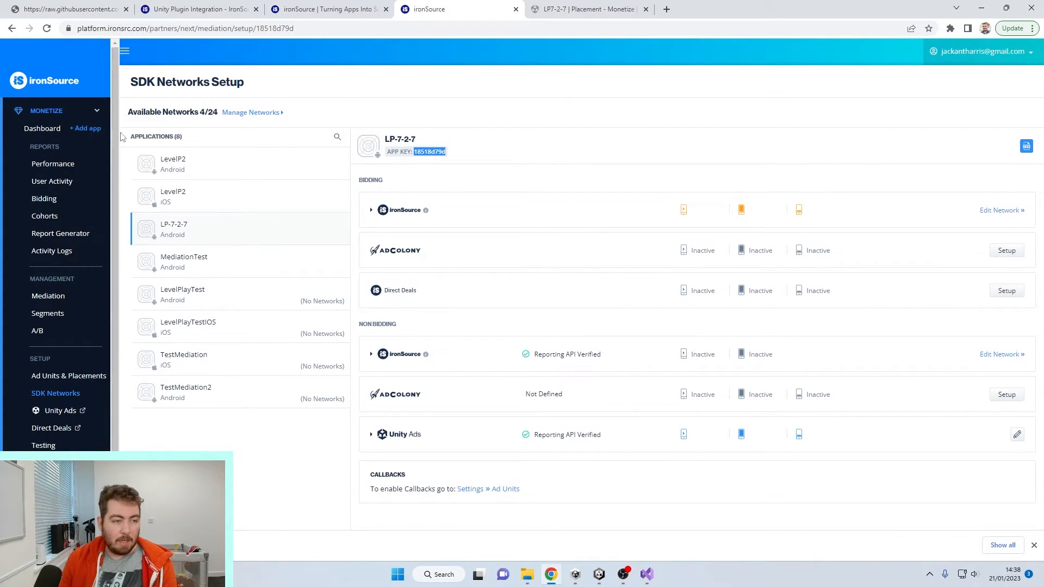
left_click(48, 130)
double_click(231, 397)
key("ctrl+c")
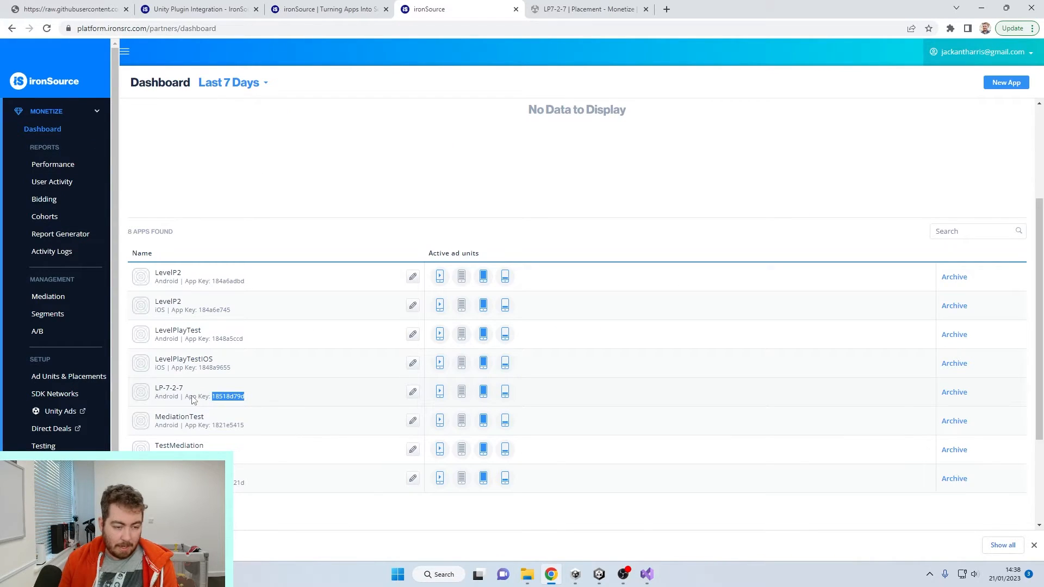
left_click(646, 574)
key("ctrl+v")
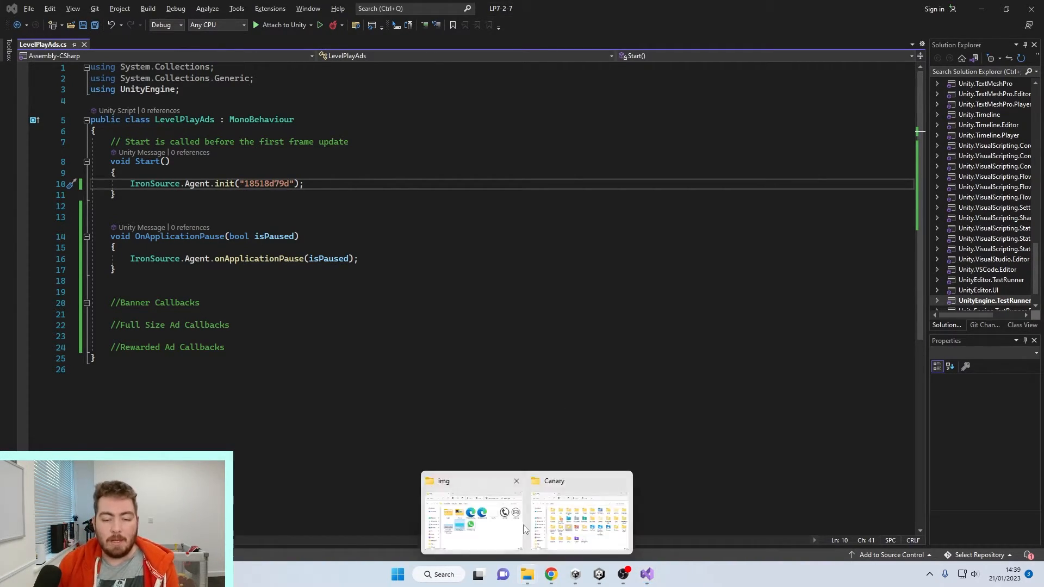
Copy the ironSource Init Complete Listener code snippet from the Unity Plugin Integration guide in Chrome.
left_click(550, 574)
left_click(227, 7)
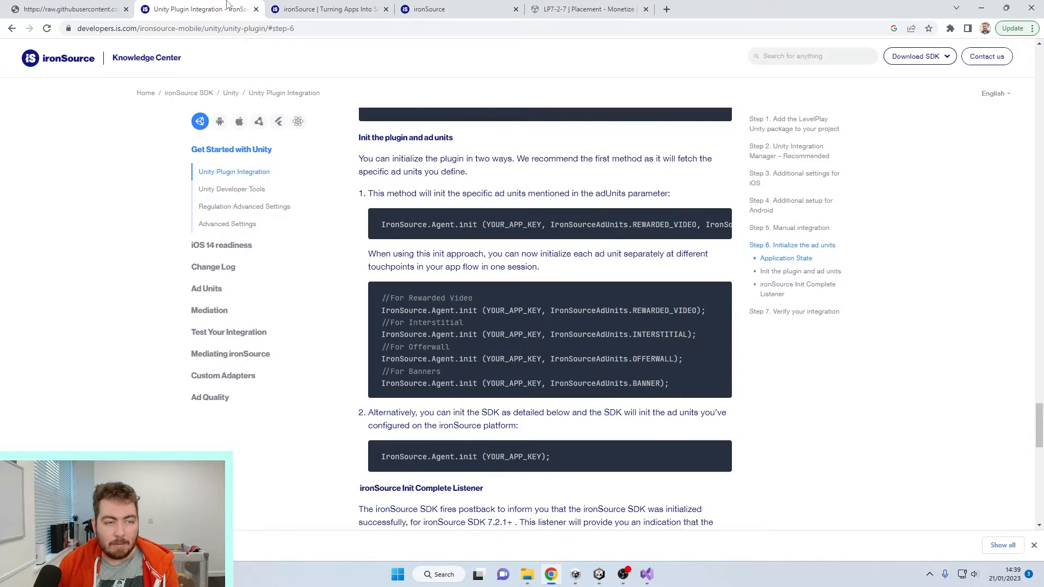
scroll(502, 251, "down", 4)
scroll(502, 251, "down", 2)
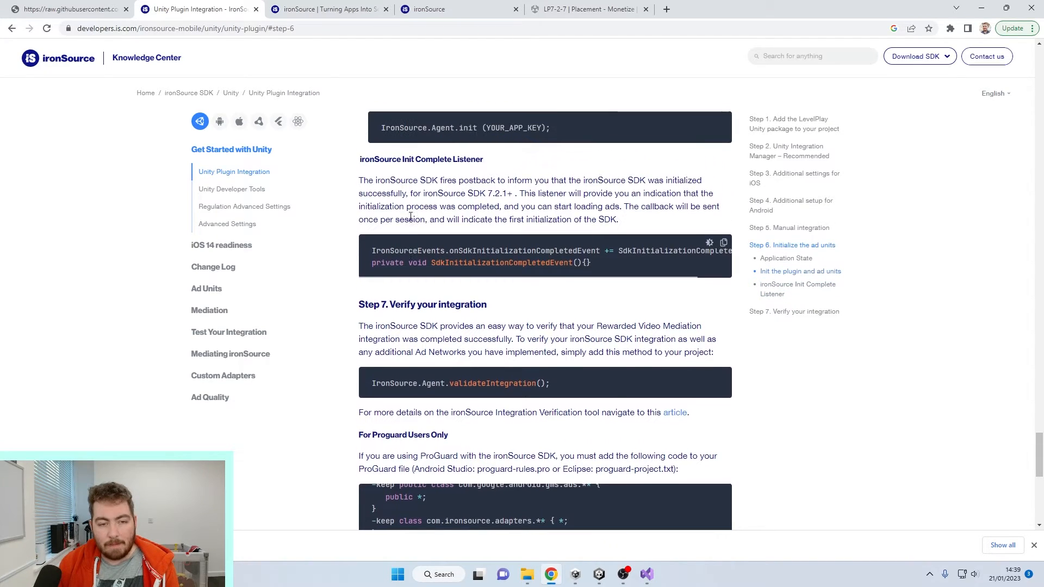
left_click_drag(373, 257, 735, 255)
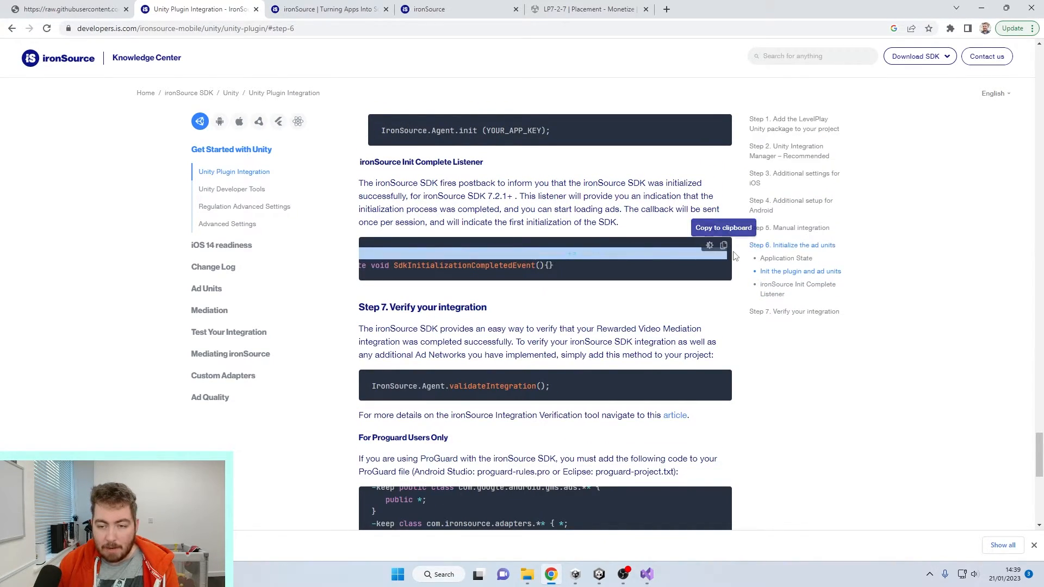
left_click(723, 245)
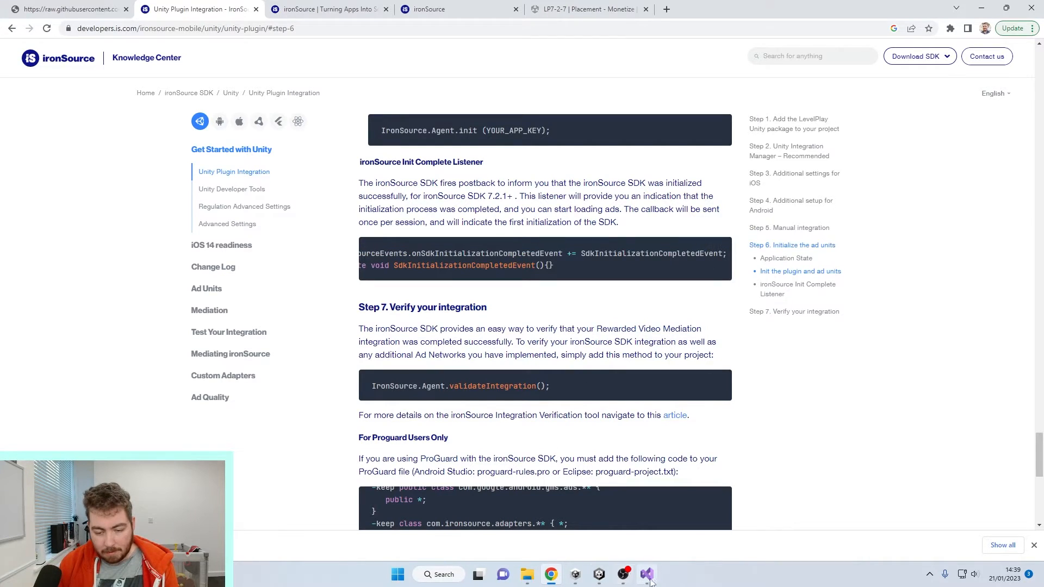
Add a private OnEnable method below Start in LevelPlayAds.cs in Visual Studio and paste the copied listener snippet into it.
left_click(647, 580)
left_click(303, 204)
key("Return")
type("p")
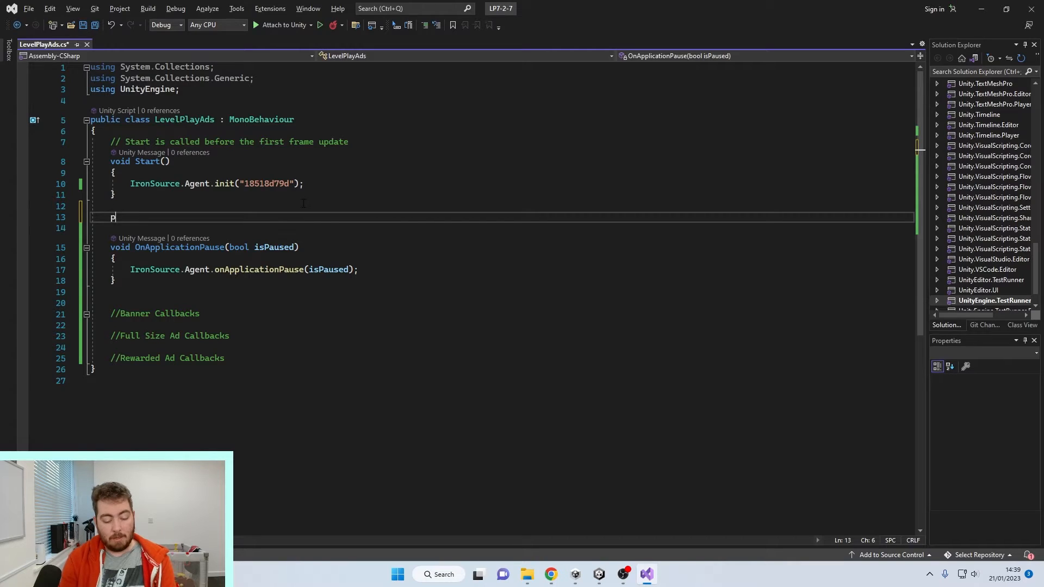
type("rivate v")
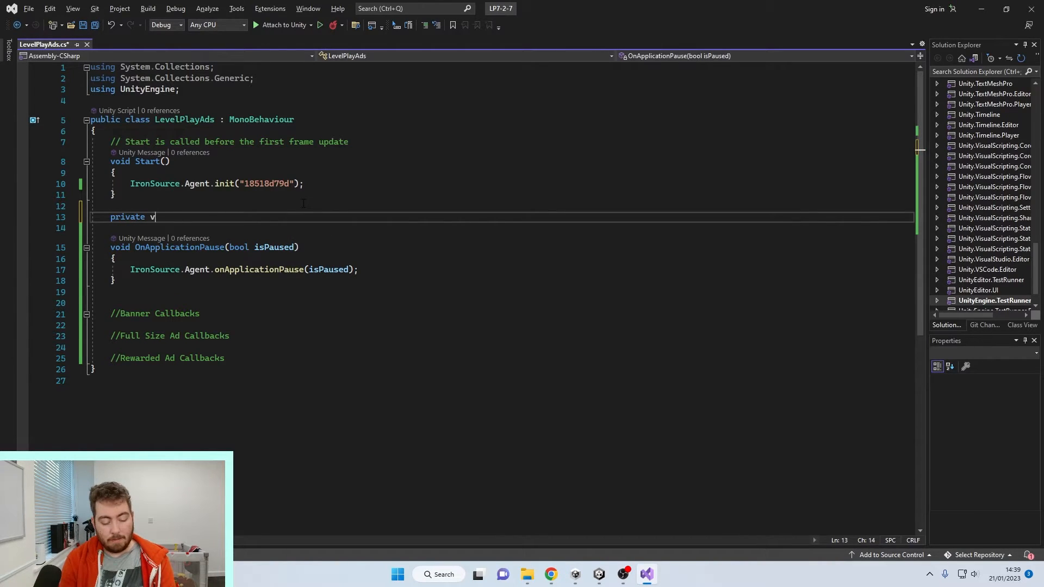
type("oid OnEn")
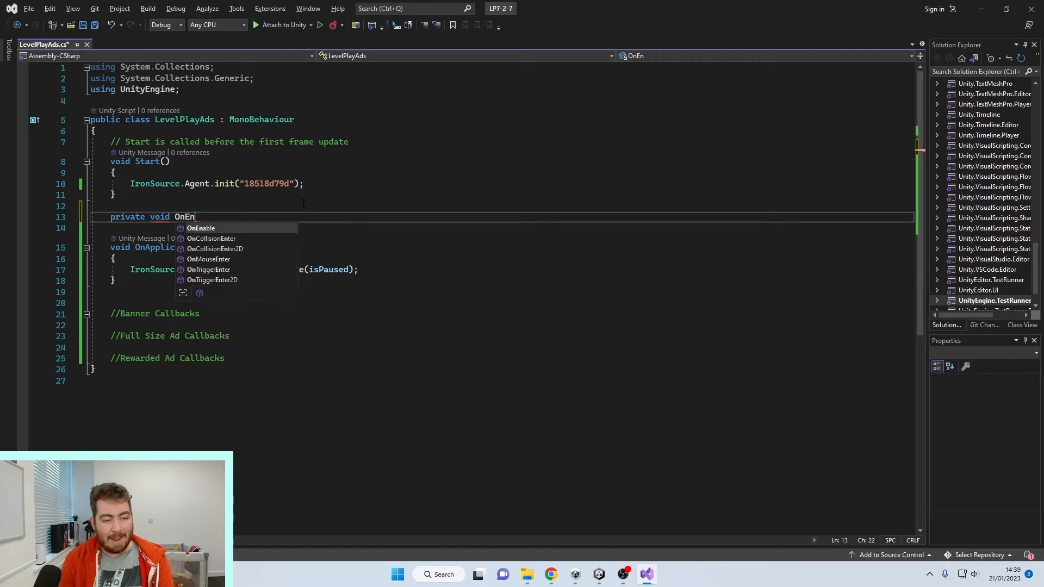
key("Tab")
key("ctrl+v")
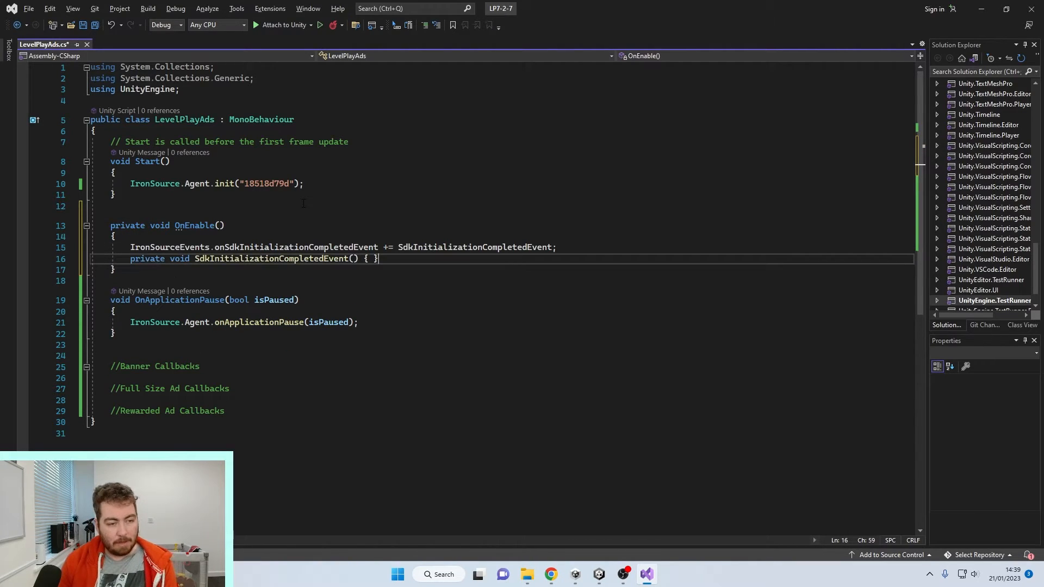
Move the SdkInitializationCompletedEvent method out of OnEnable to the line above the Banner Callbacks comment.
key("shift+Down")
left_click_drag(570, 260, 573, 250)
key("ctrl+x")
left_click(245, 342)
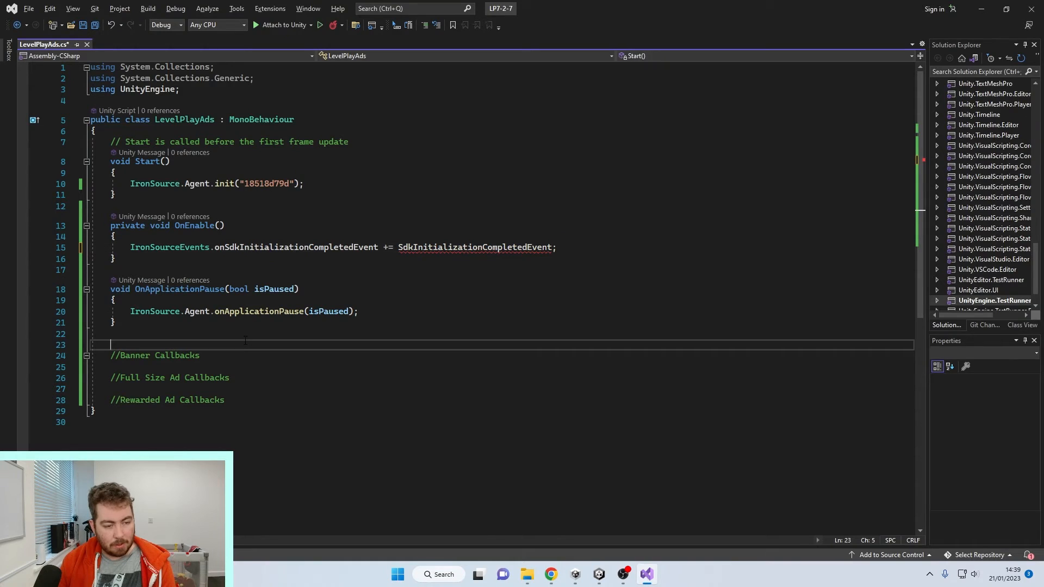
key("ctrl+v")
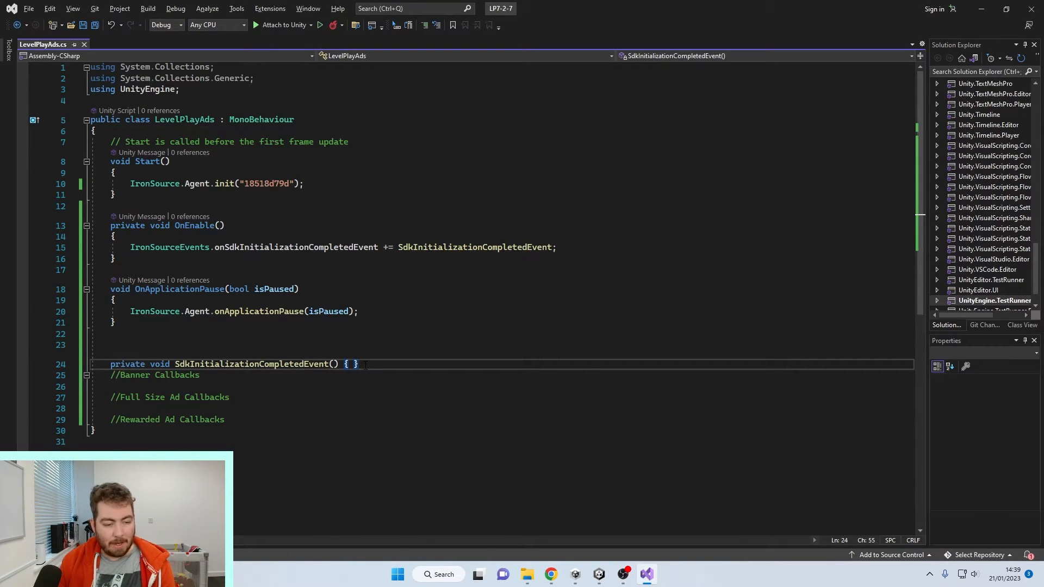
left_click(355, 363)
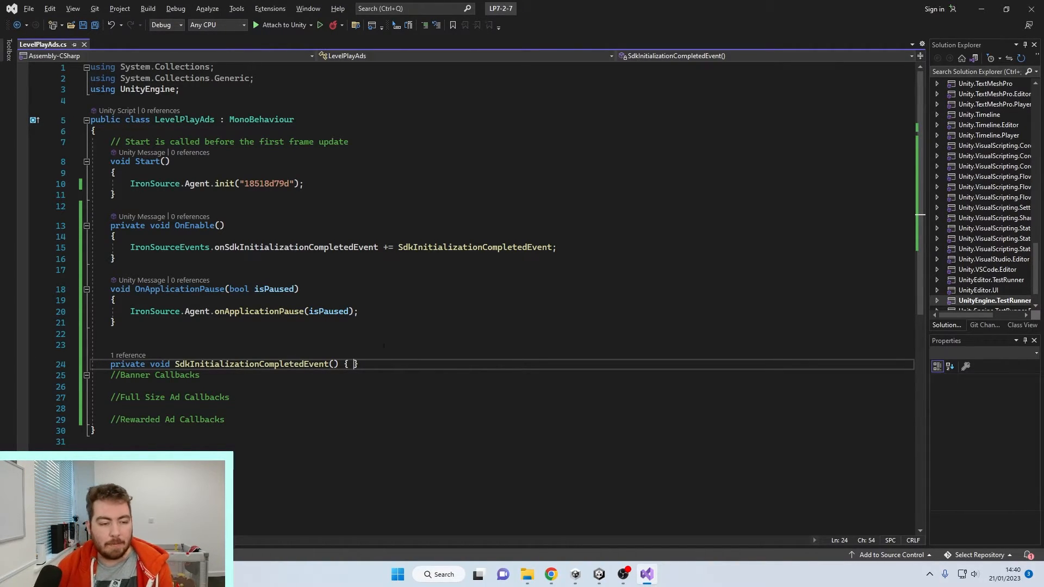
Copy the IronSource.Agent.validateIntegration(); line from the guide's Step 7 in Chrome and paste it below the init call in Start in Visual Studio.
left_click(550, 574)
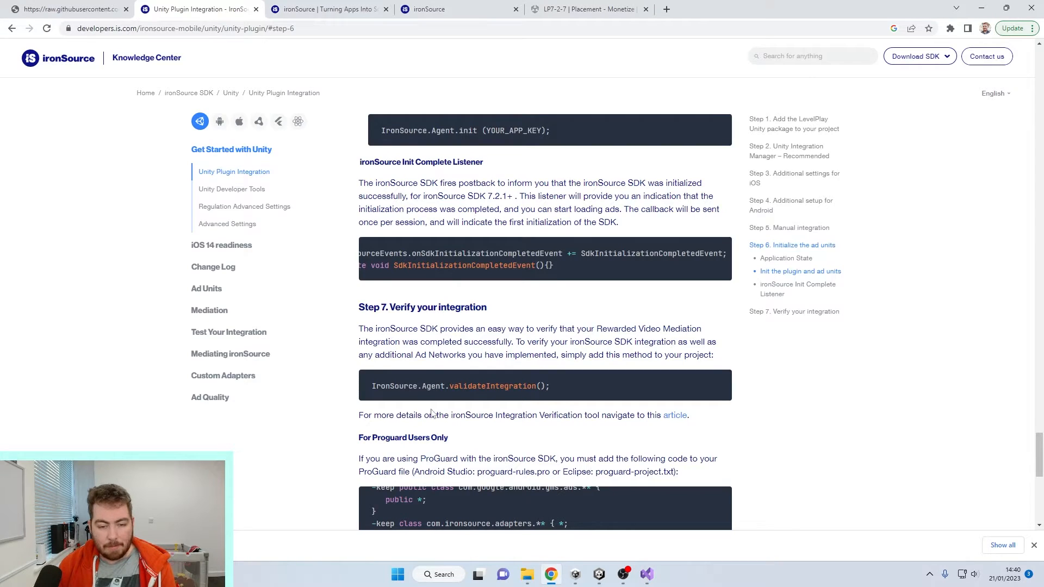
scroll(442, 440, "down", 2)
left_click_drag(568, 282, 361, 274)
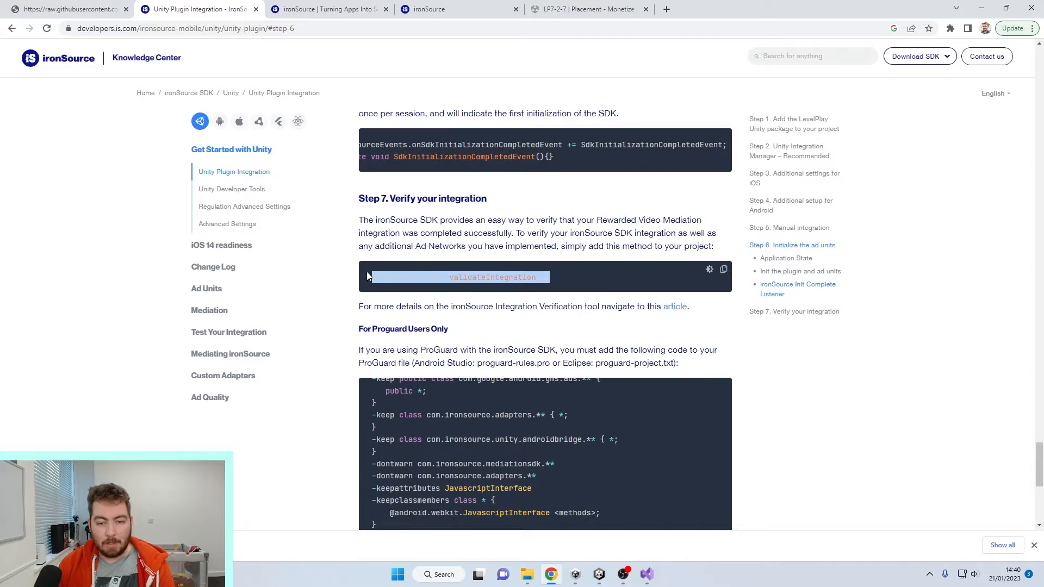
key("alt+Tab")
left_click(320, 186)
key("Return")
key("ctrl+v")
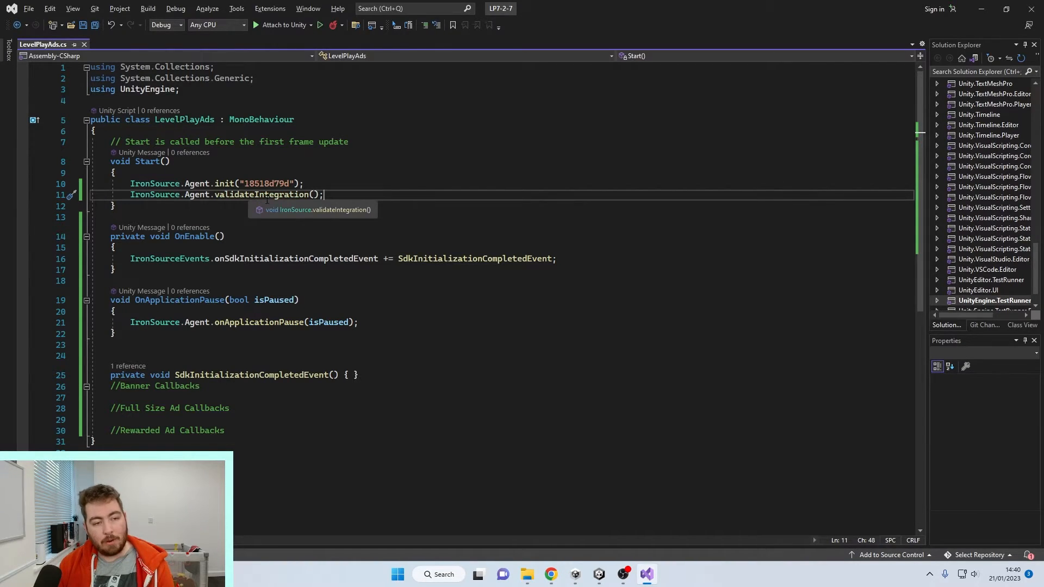
Skim the rest of the guide in Chrome, run SampleScene in Unity, check the console log entry, and stop play mode.
key("alt+Tab")
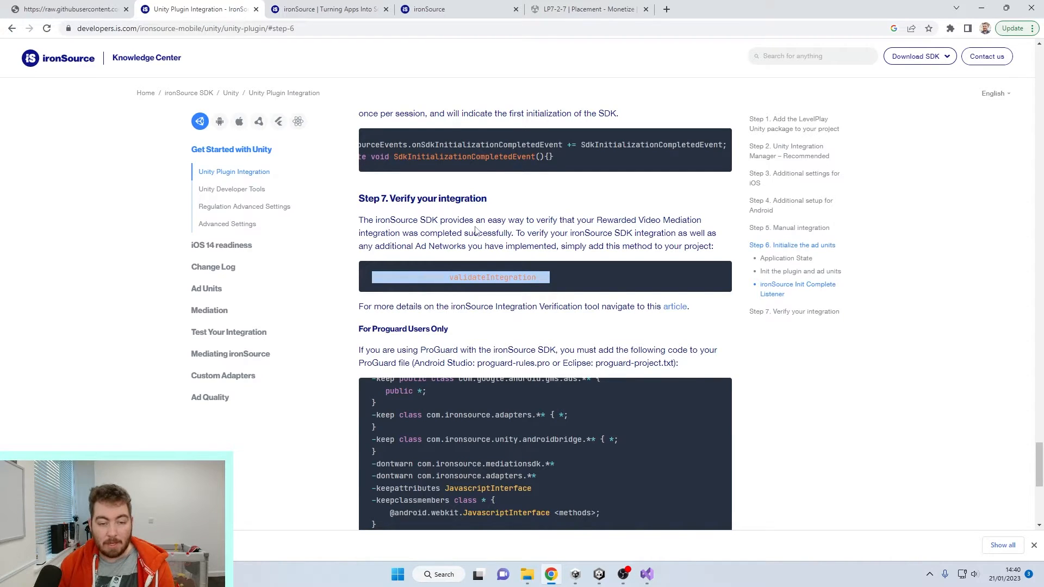
scroll(474, 231, "down", 7)
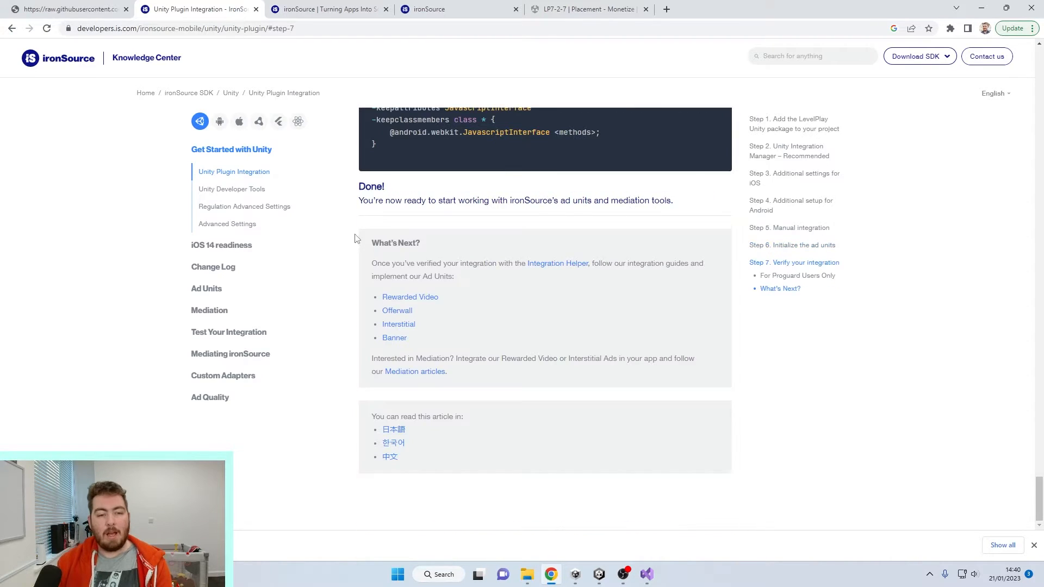
left_click(601, 577)
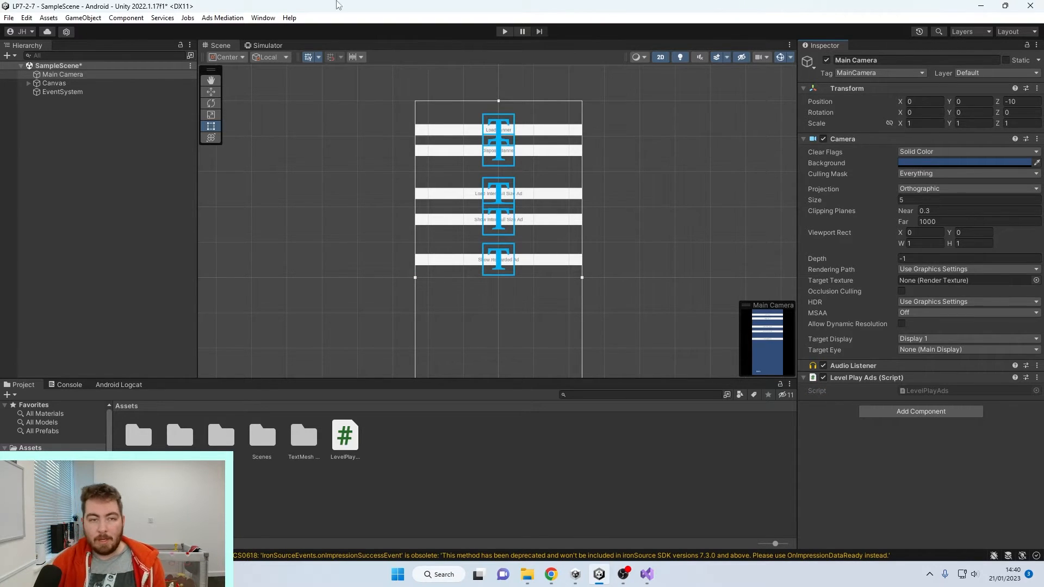
left_click(504, 31)
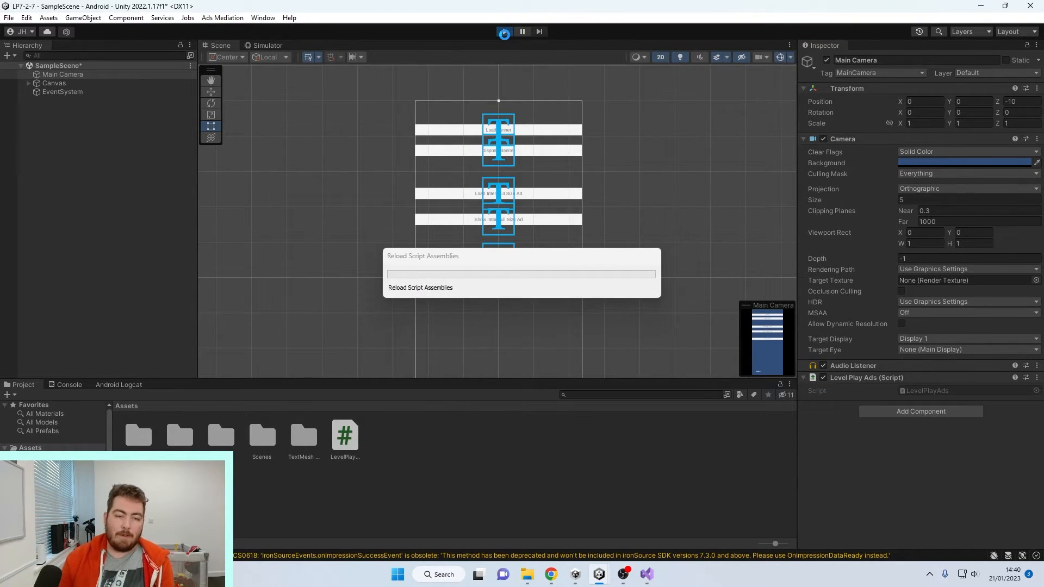
left_click(66, 385)
left_click(117, 407)
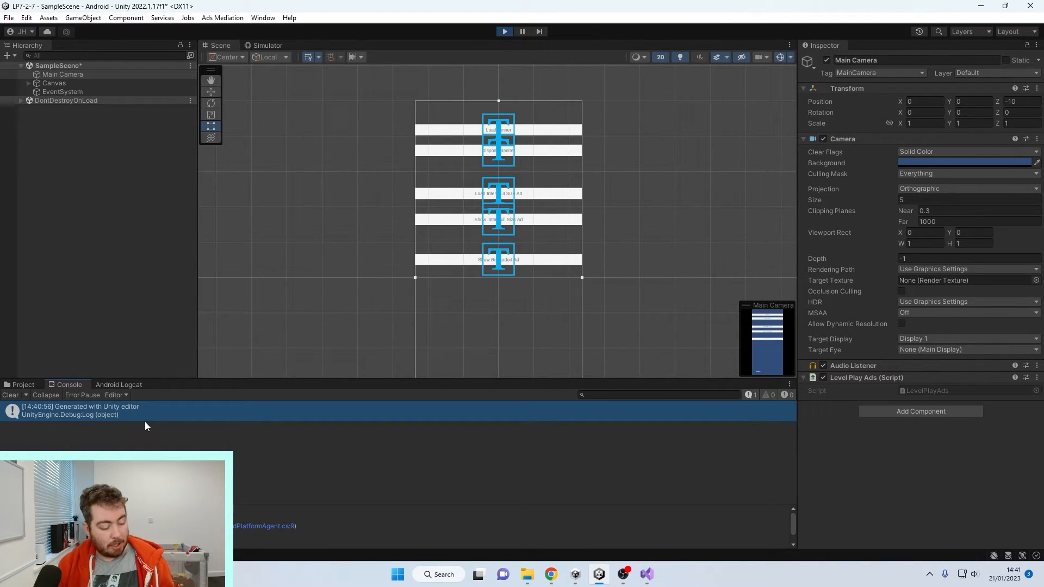
left_click(502, 31)
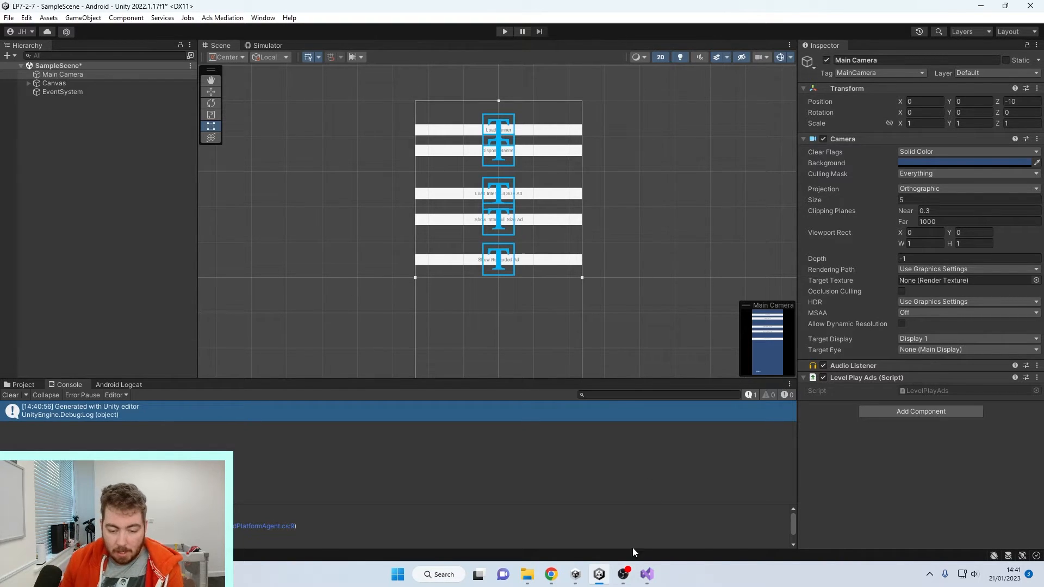
Open the Banner integration guide for Unity in Chrome and skim its steps from the loadBanner call onward.
left_click(550, 574)
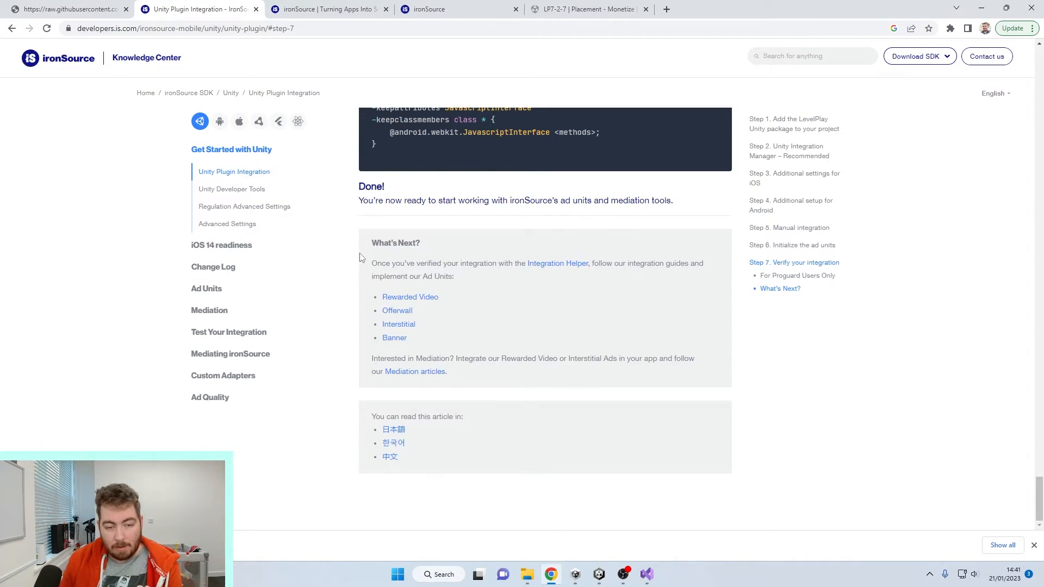
left_click(395, 341)
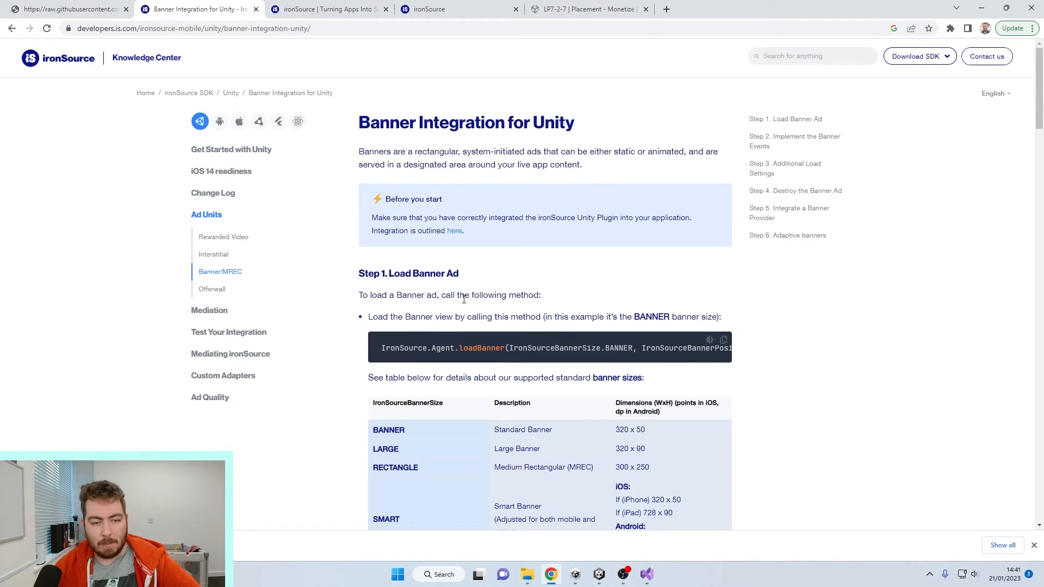
scroll(403, 250, "down", 6)
scroll(405, 252, "down", 12)
scroll(445, 401, "up", 18)
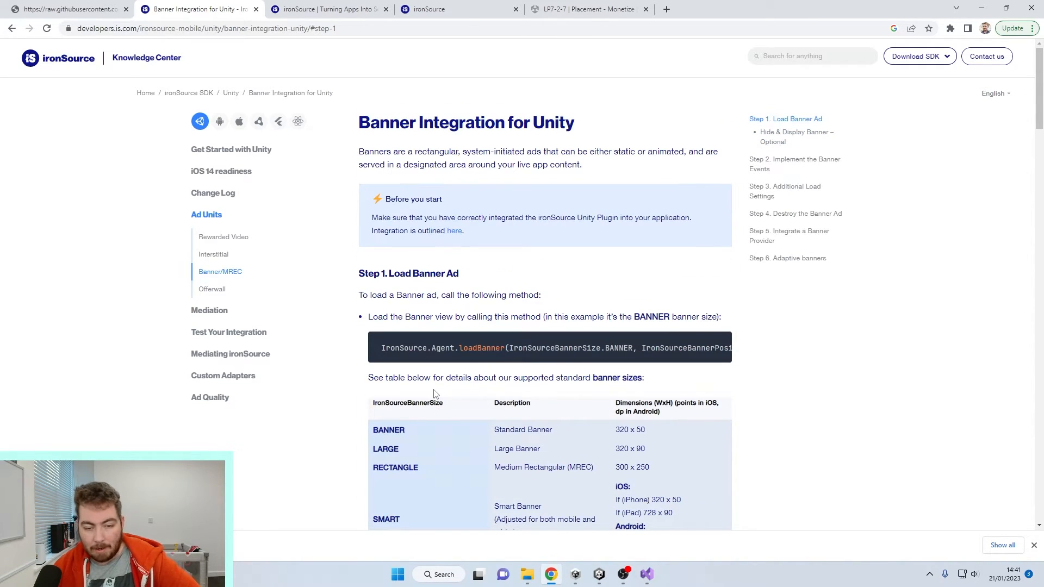
Examine the banner sizes, banner positions, custom size signature and the optional hide and display calls in the banner guide's Step 1.
scroll(442, 376, "down", 3)
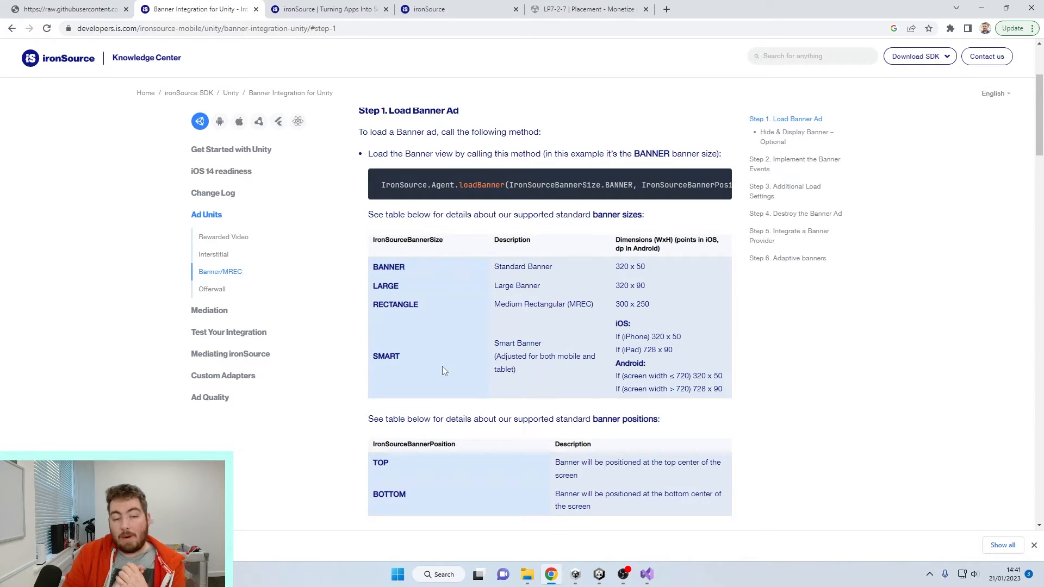
double_click(641, 285)
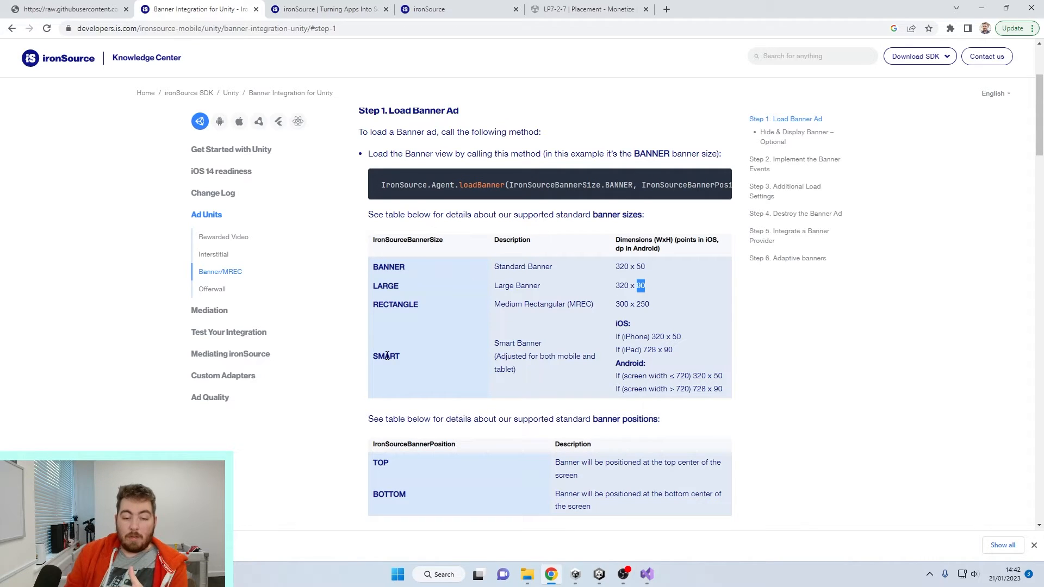
scroll(560, 347, "down", 5)
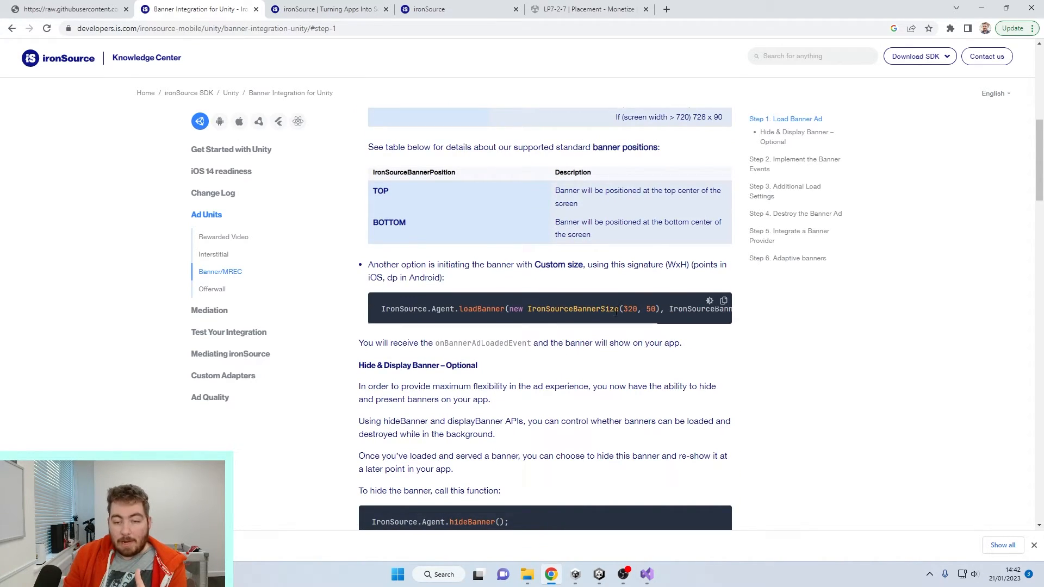
left_click_drag(382, 309, 662, 310)
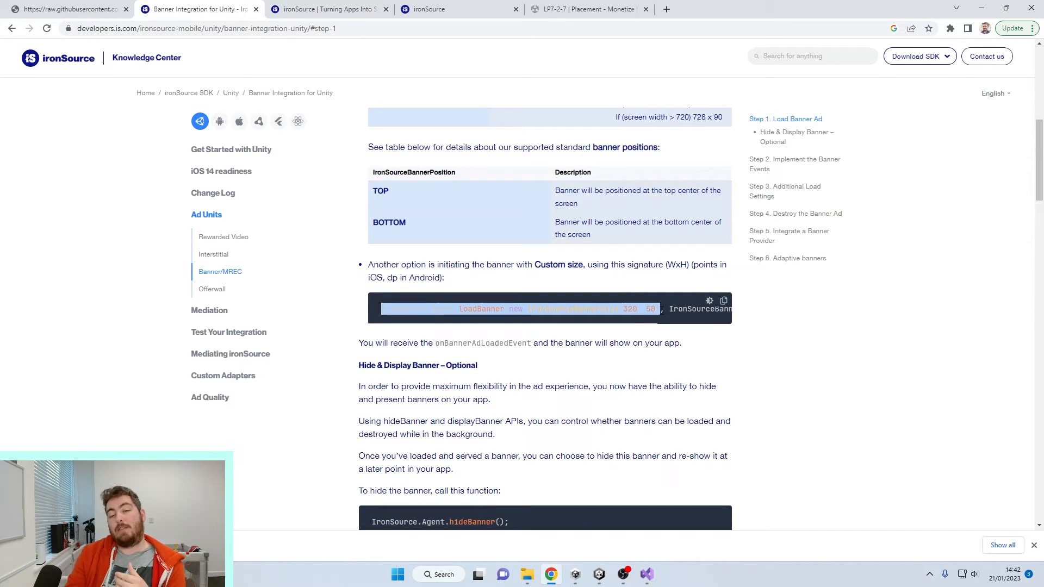
left_click(661, 310)
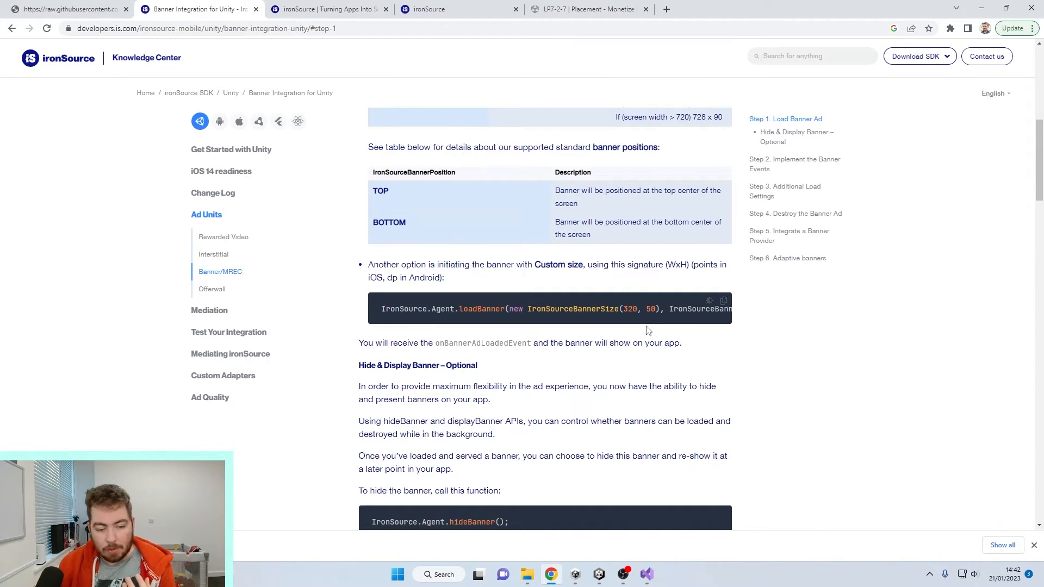
scroll(638, 364, "up", 3)
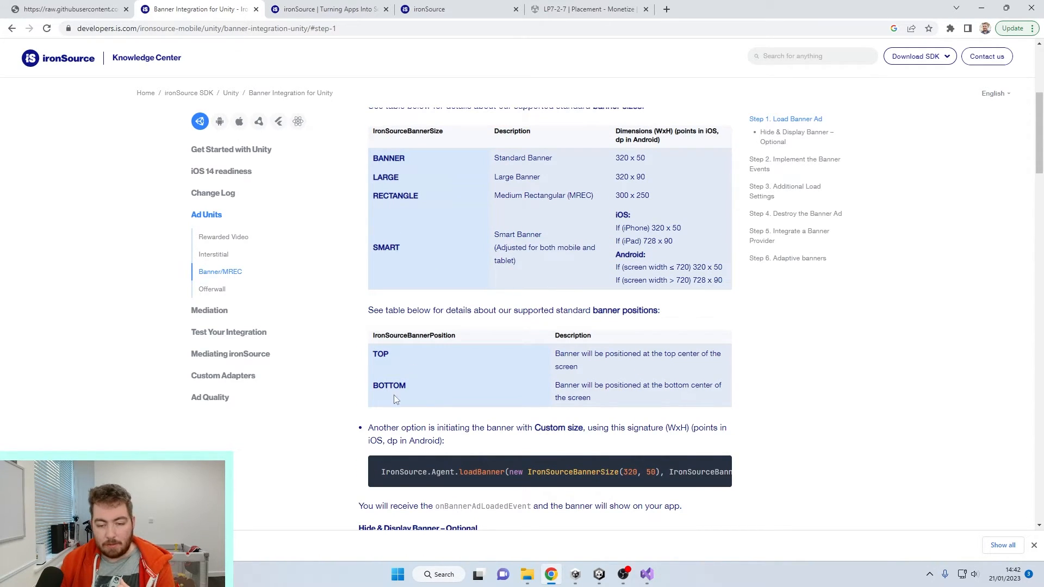
scroll(388, 394, "down", 5)
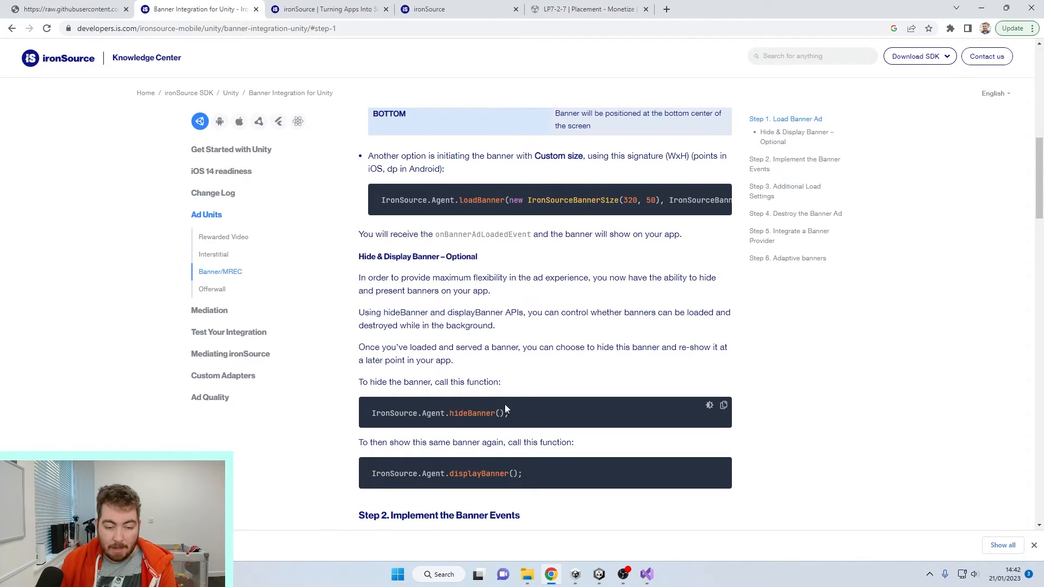
scroll(500, 403, "down", 3)
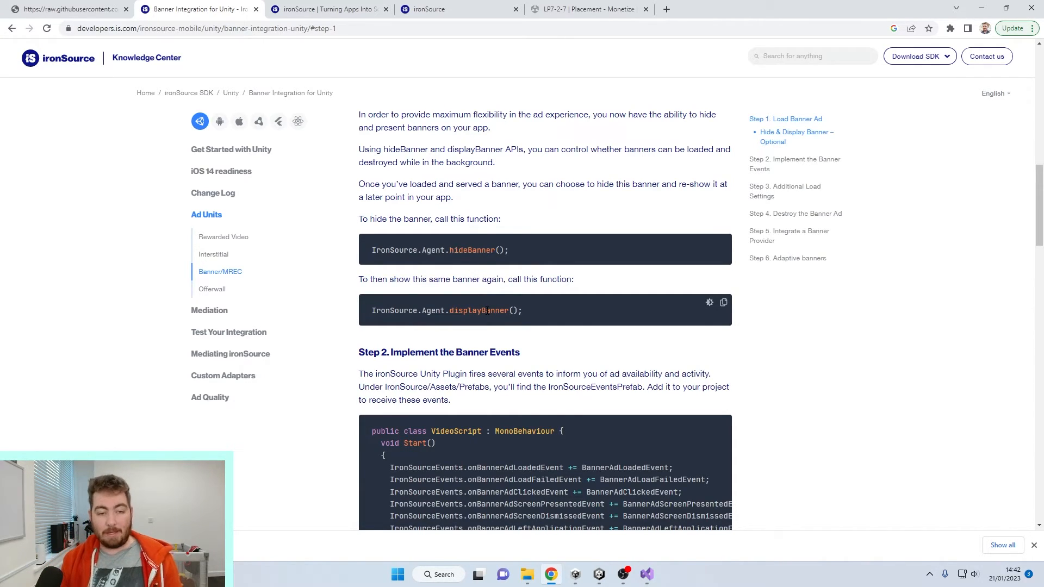
scroll(496, 311, "up", 4)
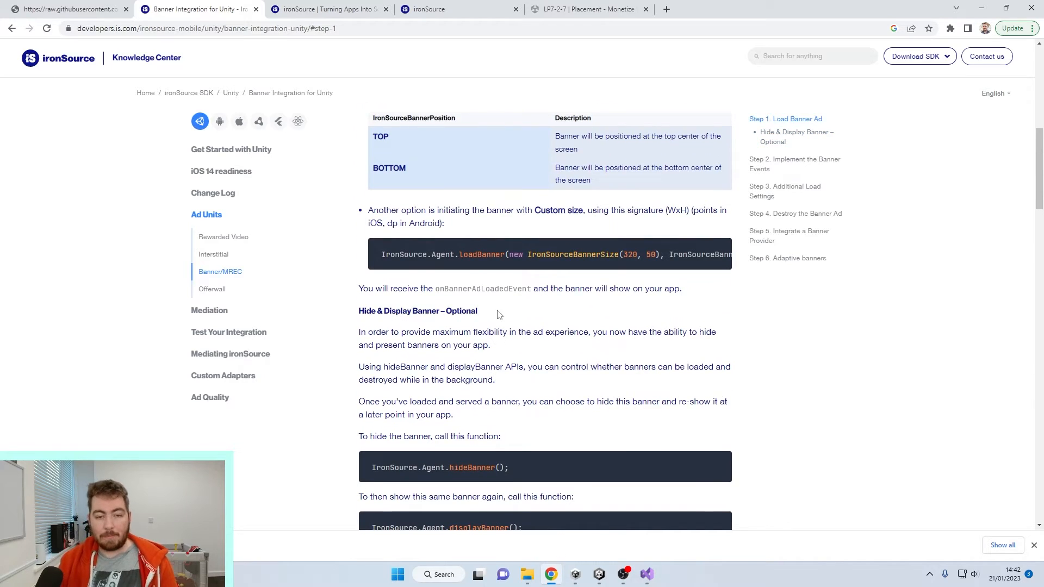
scroll(497, 321, "up", 5)
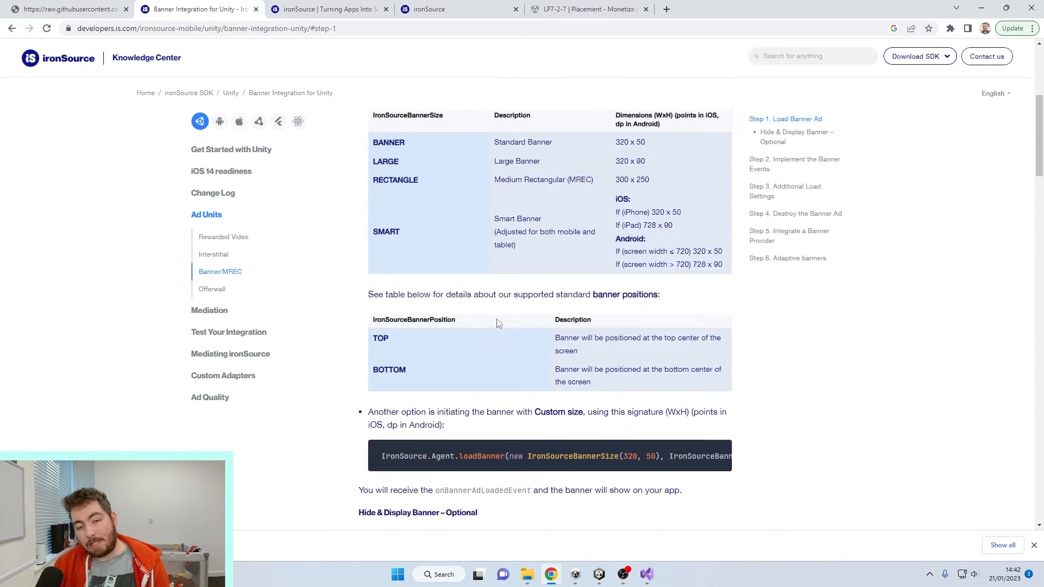
Copy the loadBanner call for the standard BANNER size from Step 1 of the guide.
scroll(496, 320, "up", 4)
left_click_drag(381, 348, 754, 350)
left_click(723, 340)
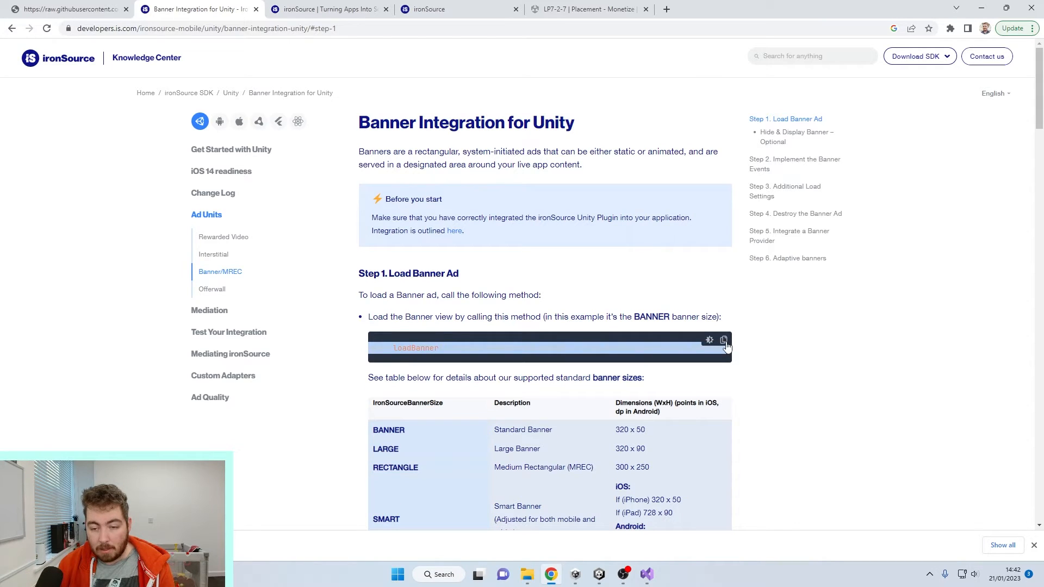
In LevelPlayAds.cs in Visual Studio, add an empty public void LoadBanner() method below OnApplicationPause.
left_click(646, 574)
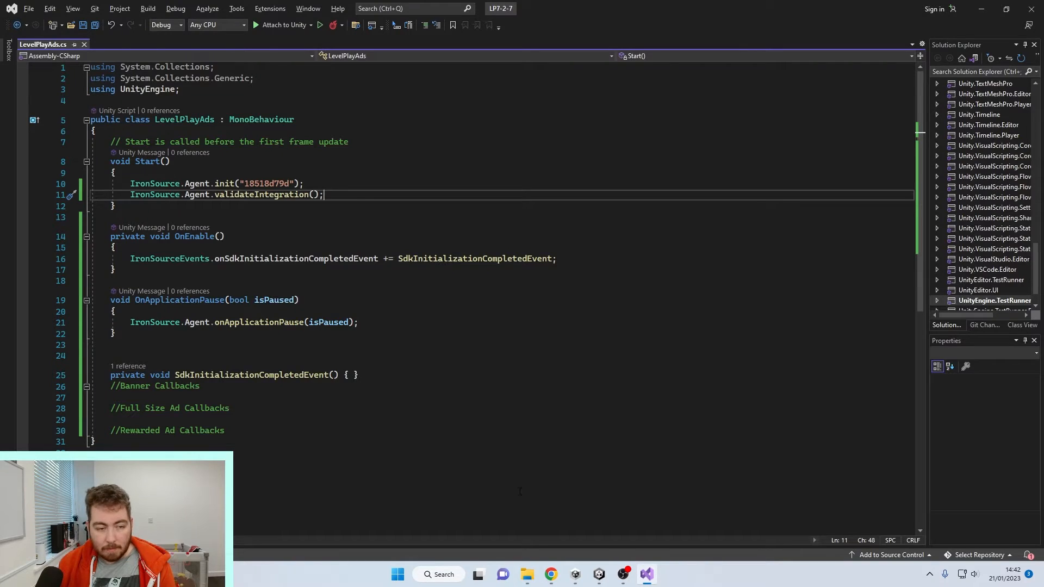
left_click(180, 348)
key("Return")
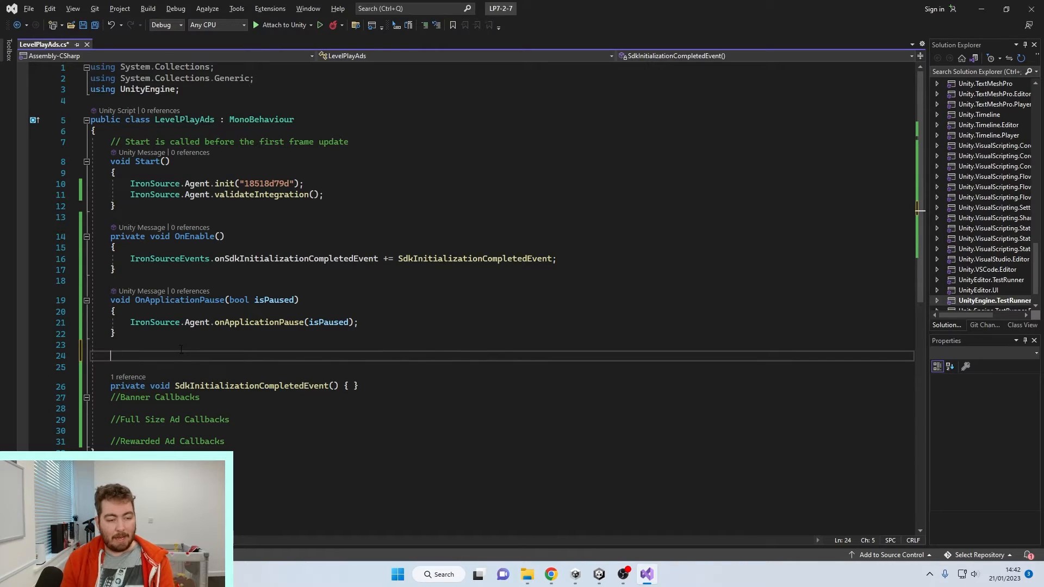
type("private")
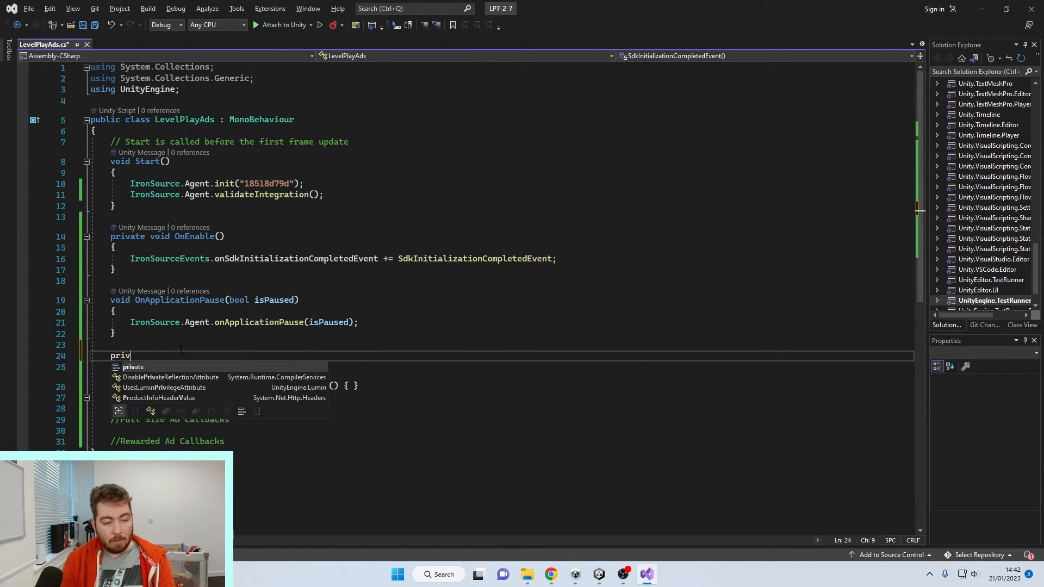
key("BackSpace")
key("BackSpace")
key("BackSpace")
key("BackSpace")
key("BackSpace")
key("BackSpace")
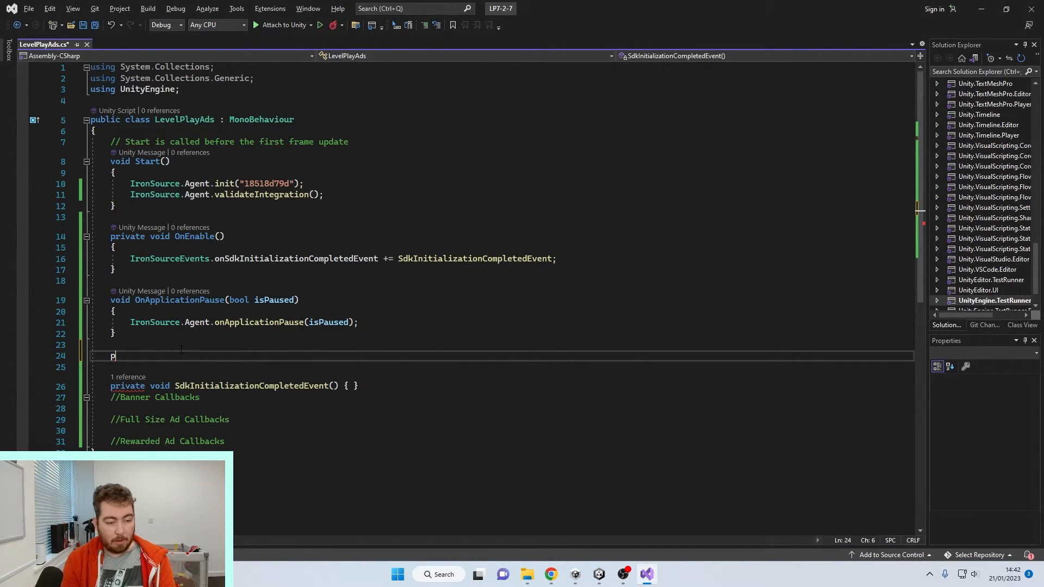
type("ublic")
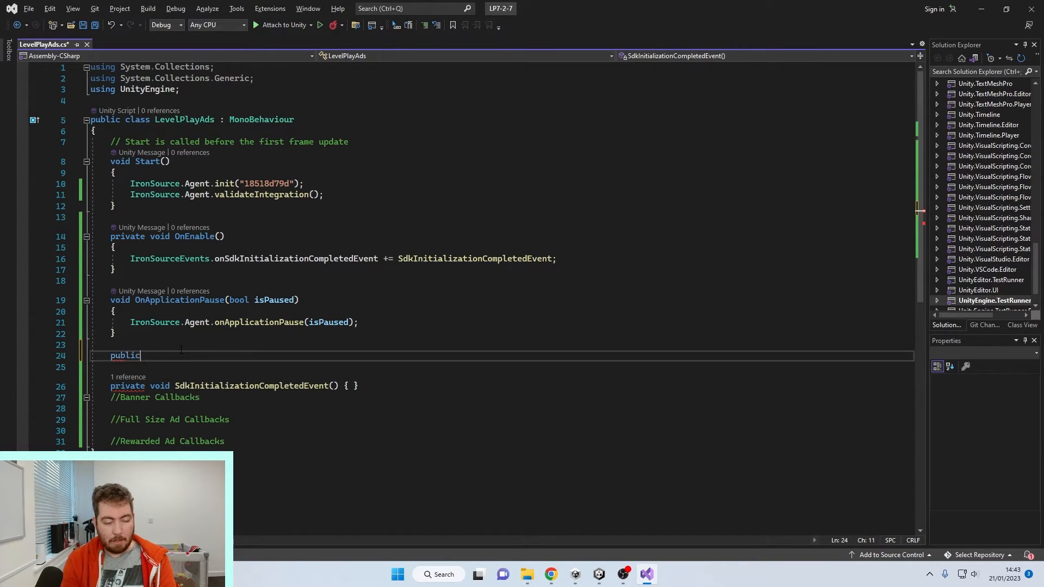
type(" void LoadBanner()")
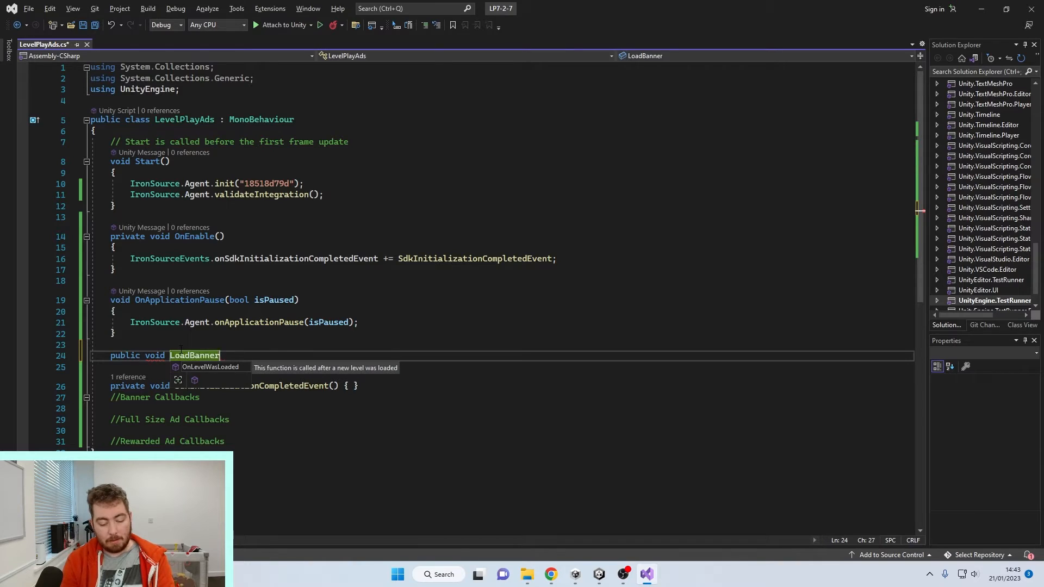
key("Return")
type("{")
key("Return")
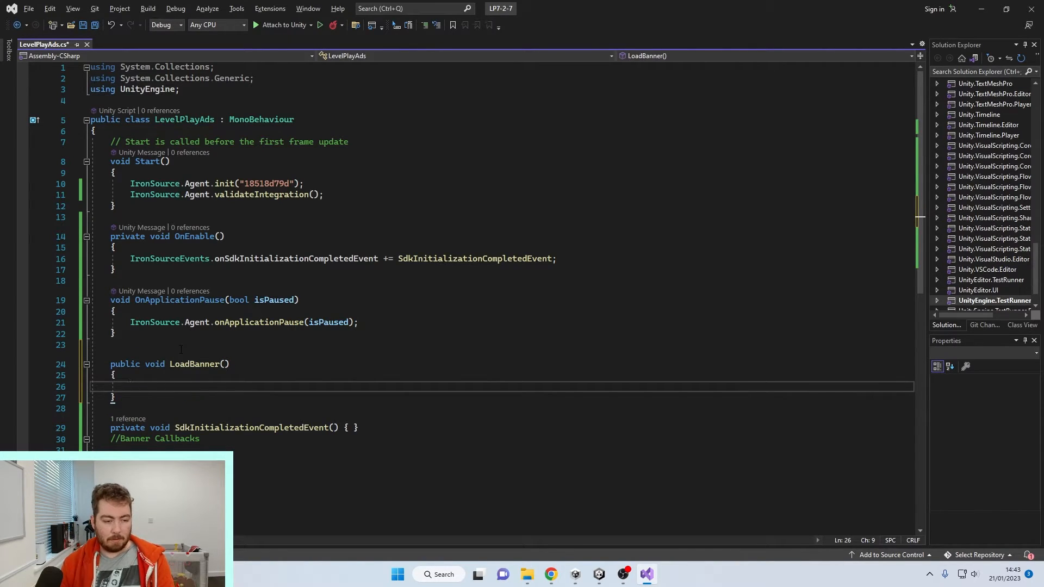
Paste the copied IronSource.Agent.loadBanner call into the LoadBanner method, remove the extra blank line below it, and save the script.
key("ctrl+v")
key("ctrl+s")
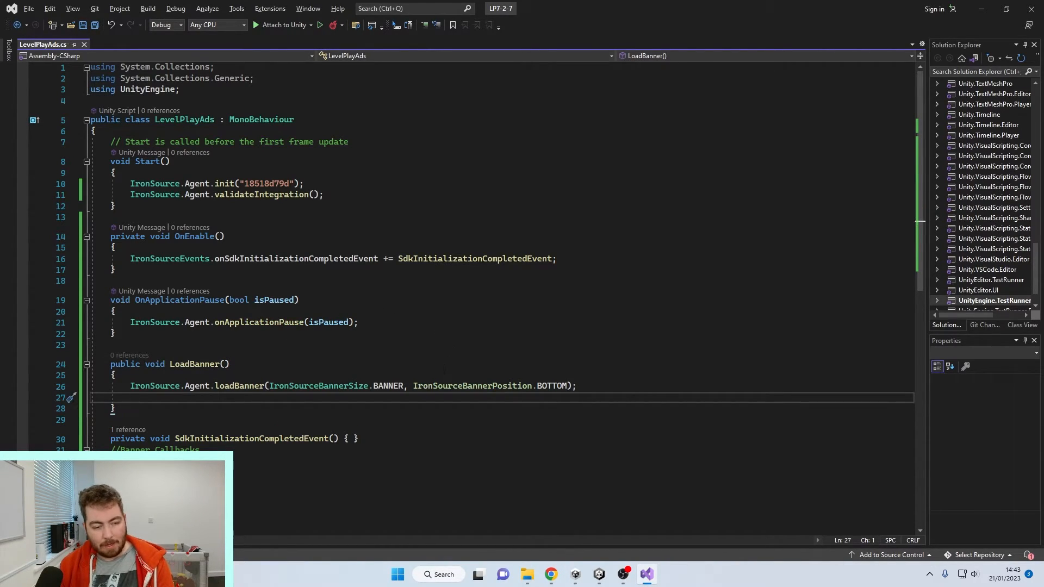
left_click(591, 387, "shift")
key("BackSpace")
key("ctrl+s")
left_click_drag(170, 363, 238, 361)
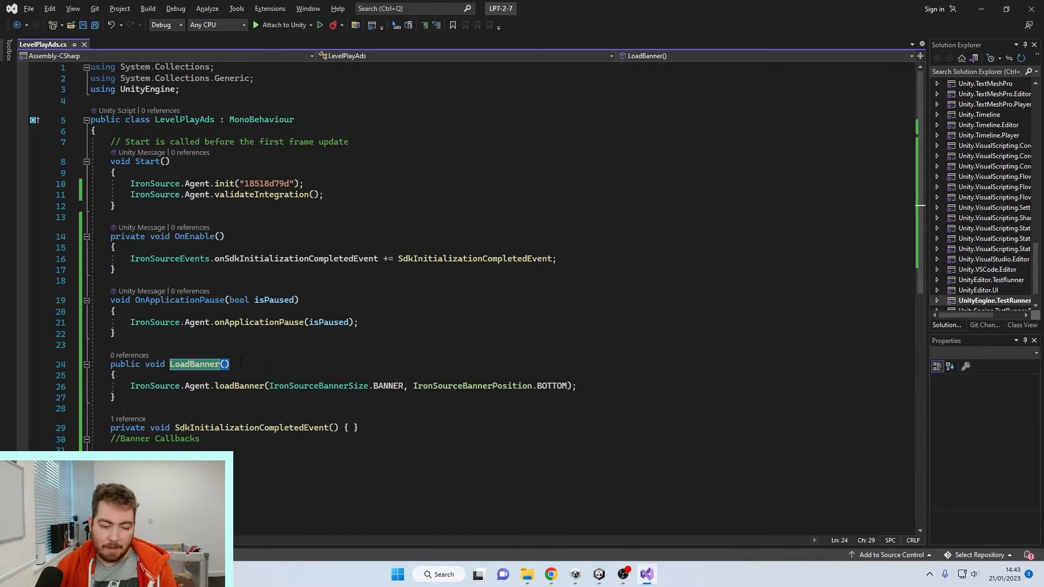
Return to the banner guide in Chrome and copy the six IronSourceEvents banner subscription lines from Step 2's Start example.
left_click(599, 574)
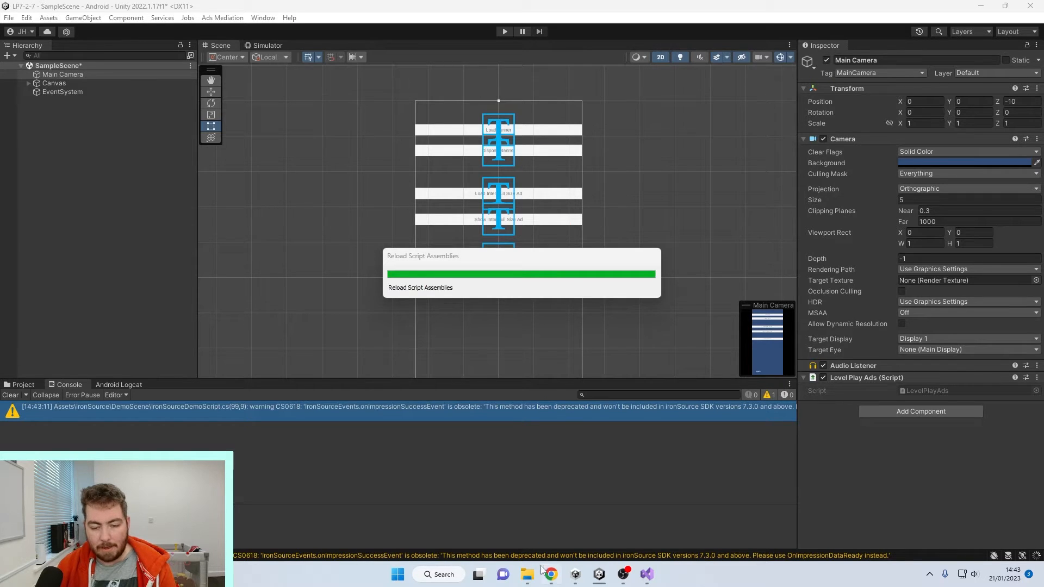
left_click(551, 575)
scroll(504, 364, "down", 10)
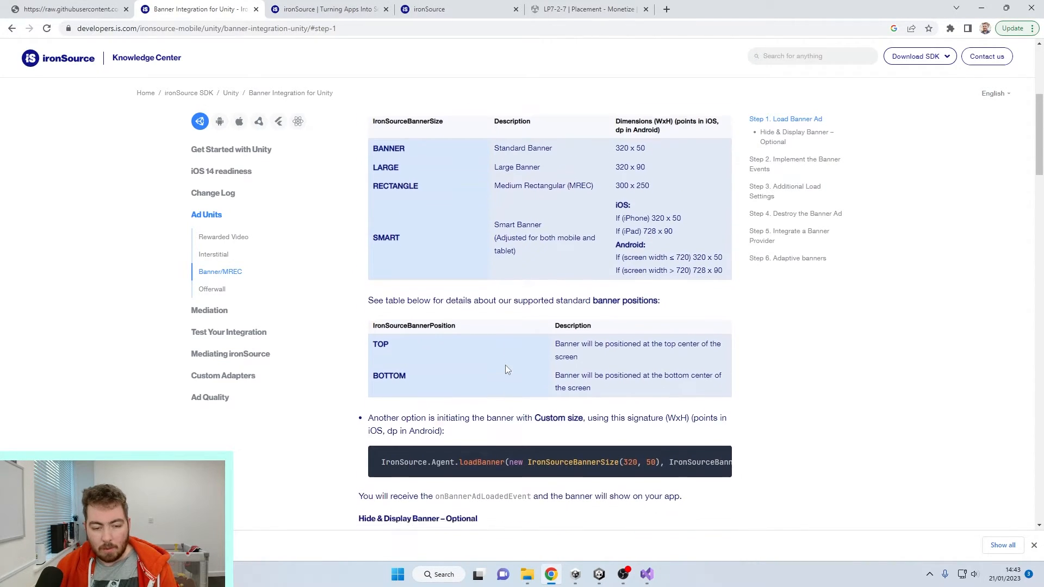
scroll(505, 368, "down", 7)
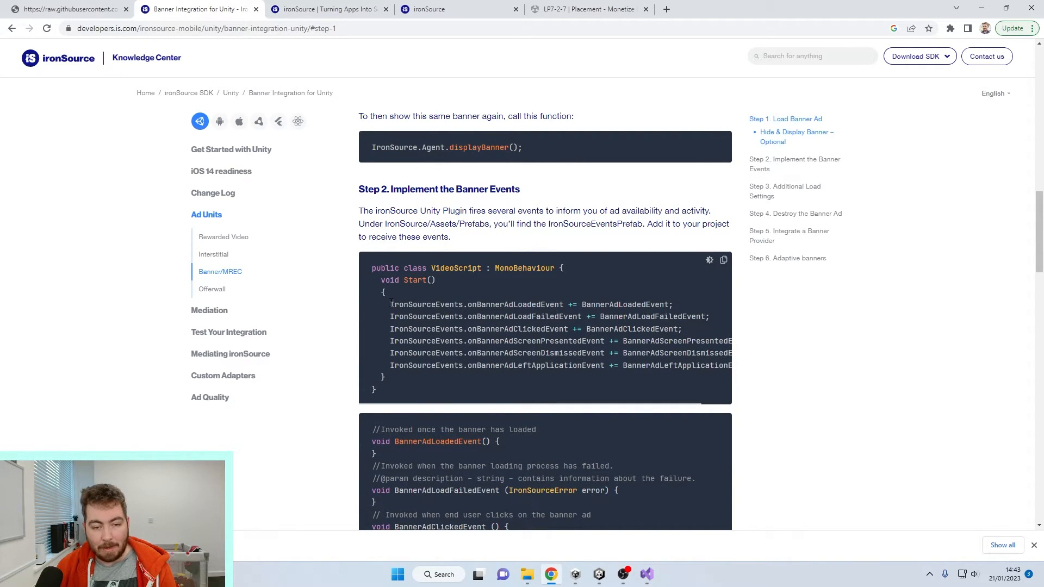
scroll(391, 303, "down", 5)
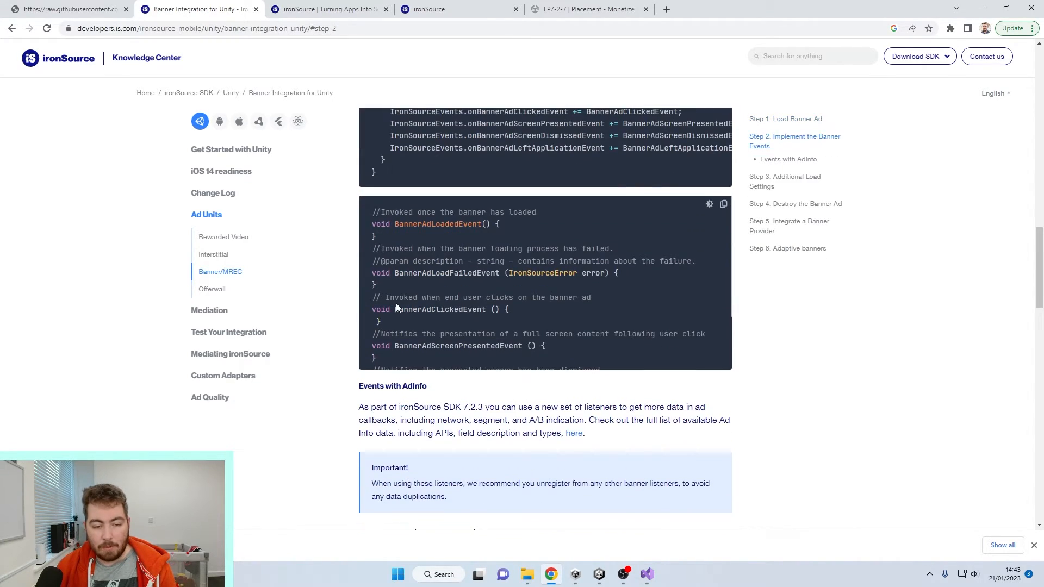
scroll(402, 309, "up", 5)
left_click_drag(390, 304, 722, 363)
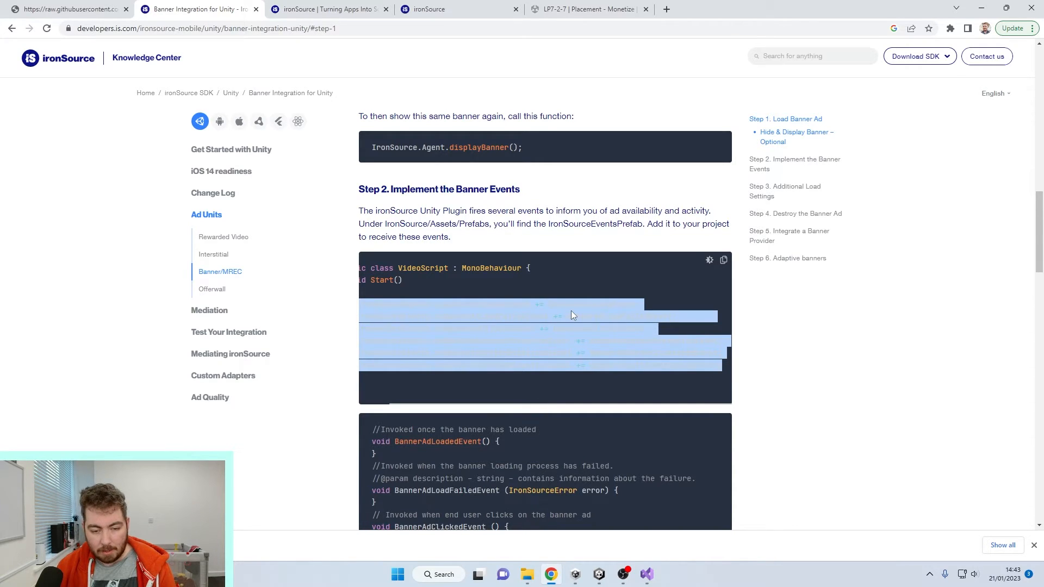
left_click(581, 323)
left_click_drag(722, 369, 385, 307)
key("ctrl+c")
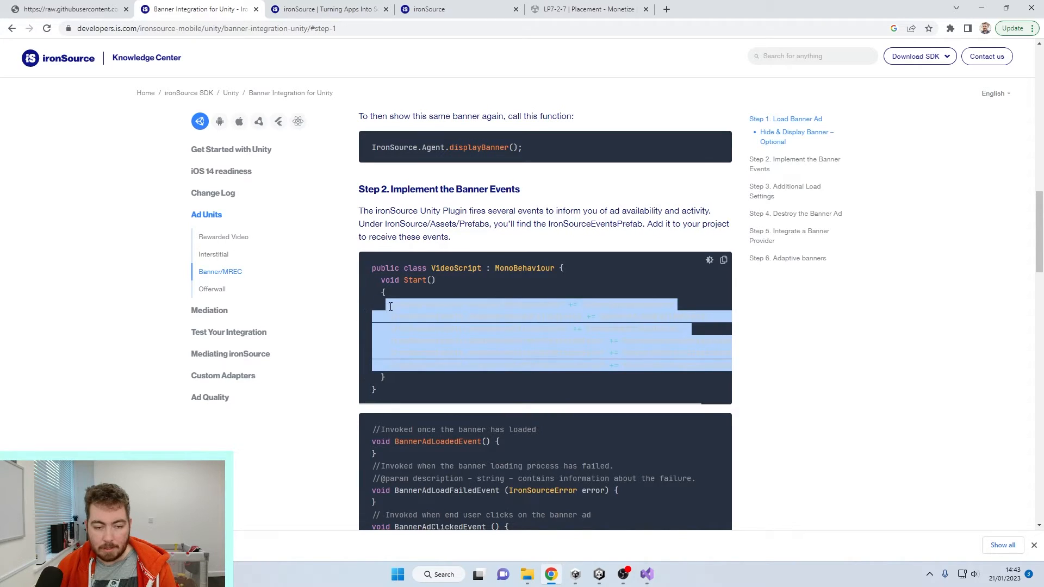
In Visual Studio, paste the banner event subscriptions into OnEnable, one blank line below the SDK initialization subscription, and save.
left_click(646, 574)
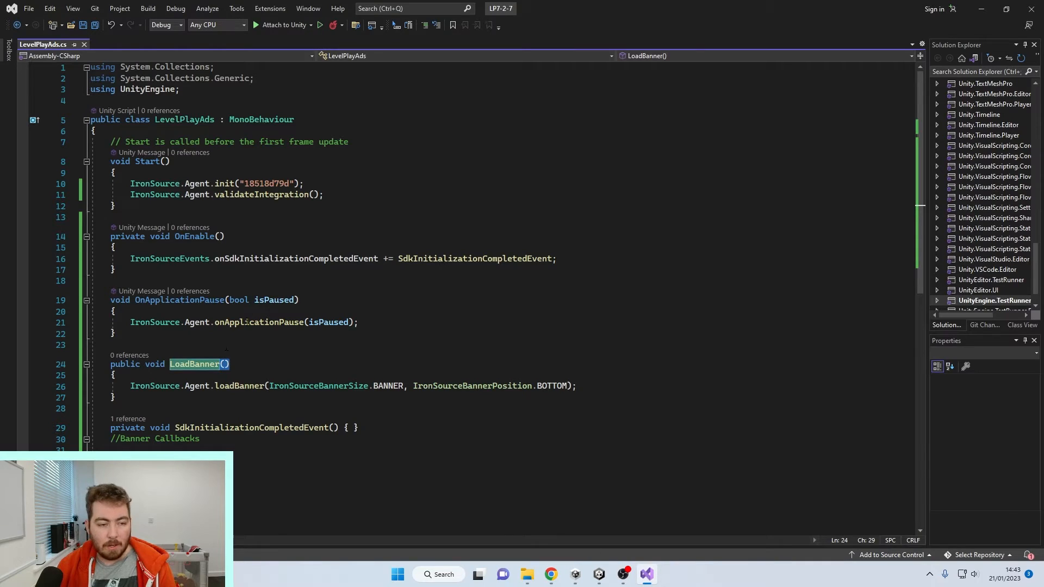
left_click(648, 259)
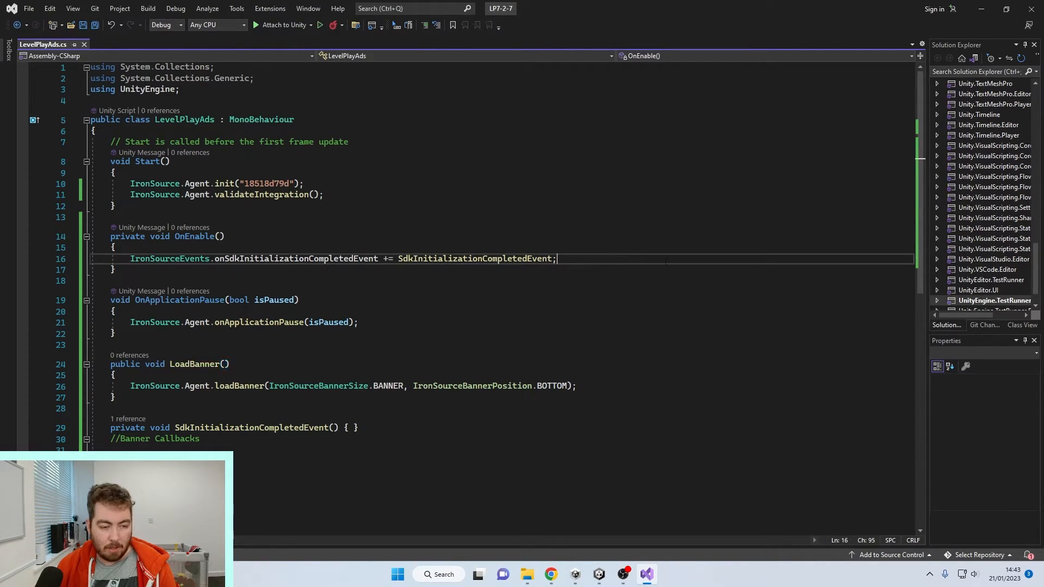
key("Return")
key("Return")
key("ctrl+v")
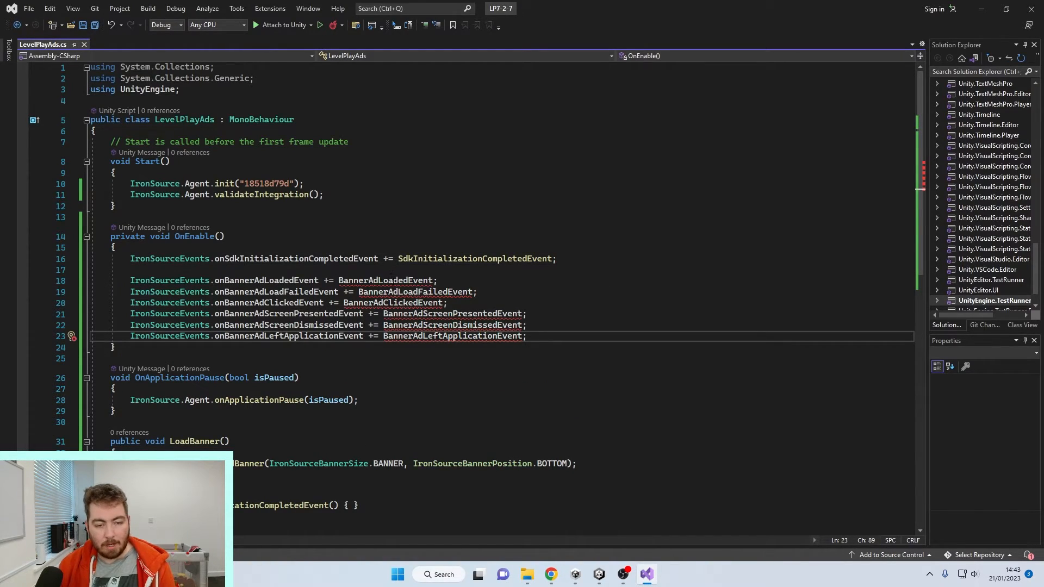
Copy the full block of banner callback methods, starting with BannerAdLoadedEvent, from Step 2 of the guide in Chrome.
key("alt+Tab")
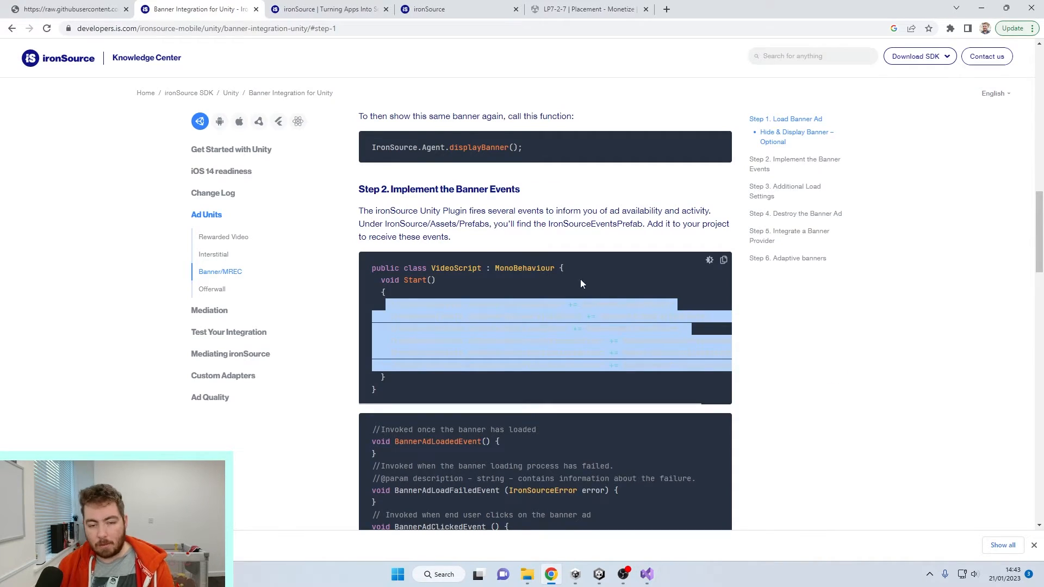
scroll(641, 363, "down", 1)
left_click_drag(372, 312, 708, 508)
left_click(708, 508)
left_click(723, 311)
In Visual Studio, add two blank lines after SdkInitializationCompletedEvent, paste the banner callback methods under the Banner Callbacks comment, and save.
key("alt+Tab")
scroll(222, 385, "down", 9)
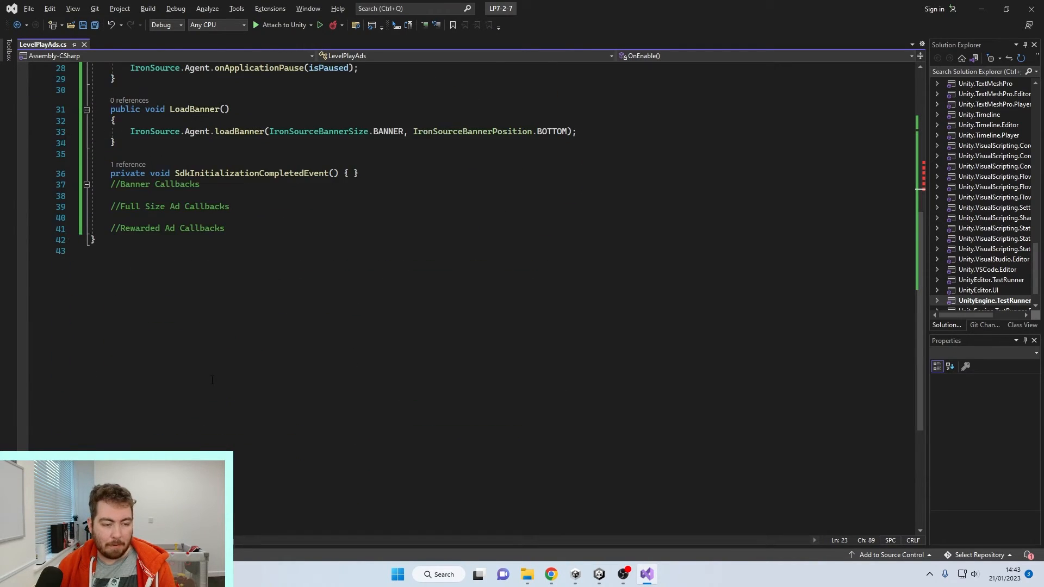
scroll(213, 363, "up", 4)
left_click(174, 327)
left_click(377, 307)
key("Return")
key("Return")
left_click(221, 348)
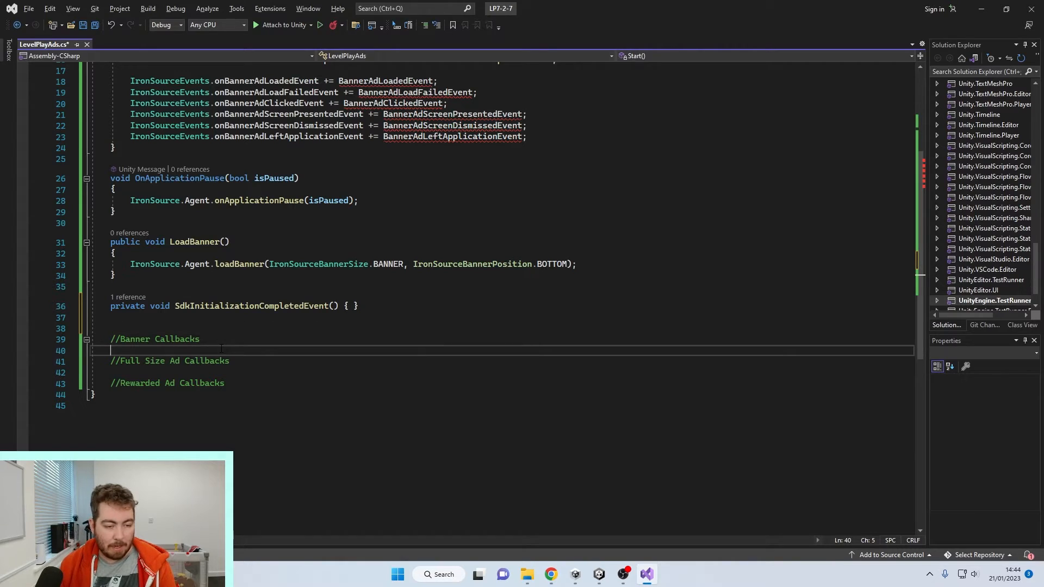
key("ctrl+v")
key("ctrl+s")
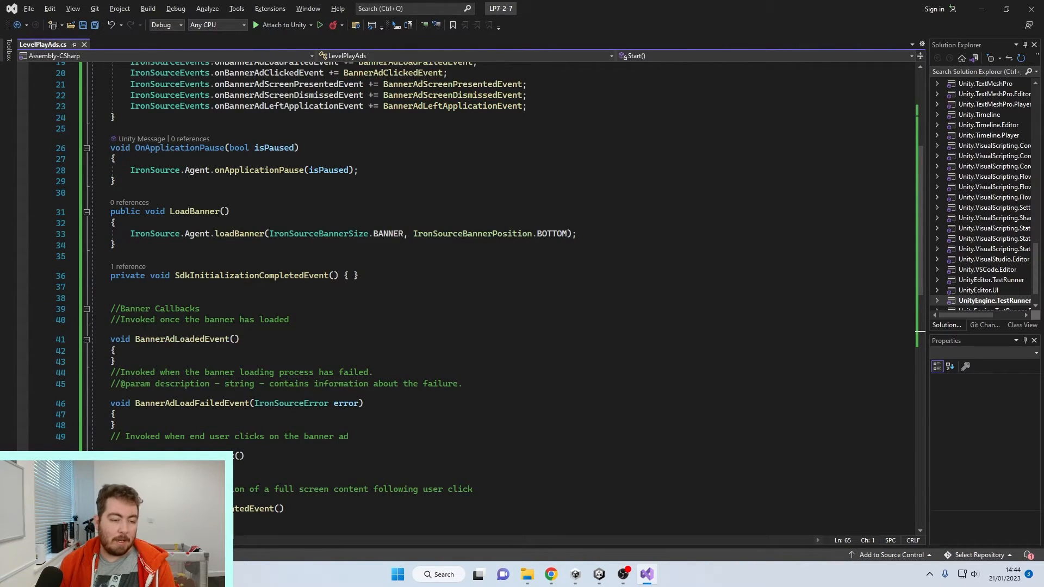
left_click_drag(135, 339, 284, 336)
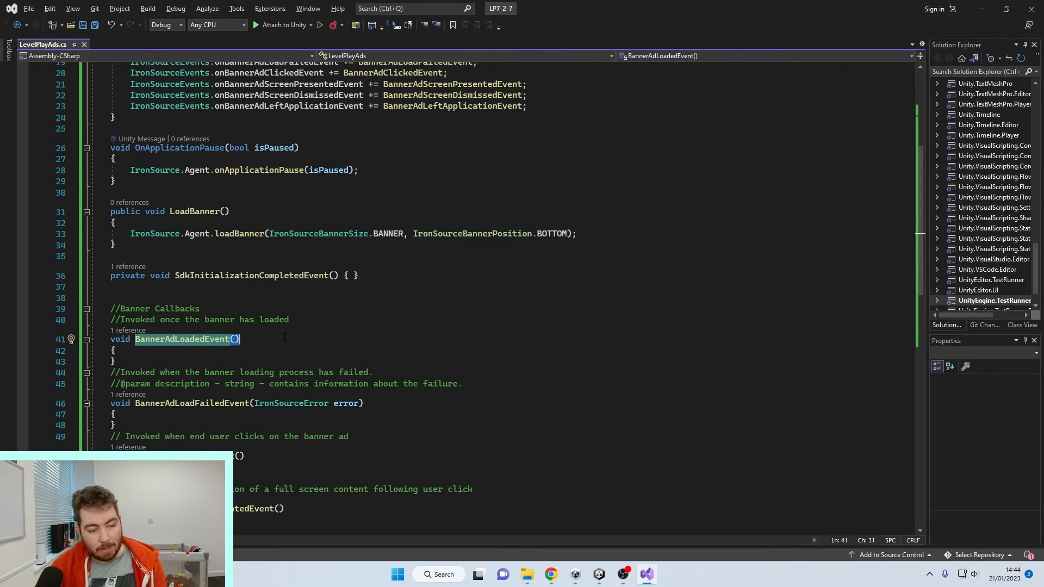
left_click(153, 352)
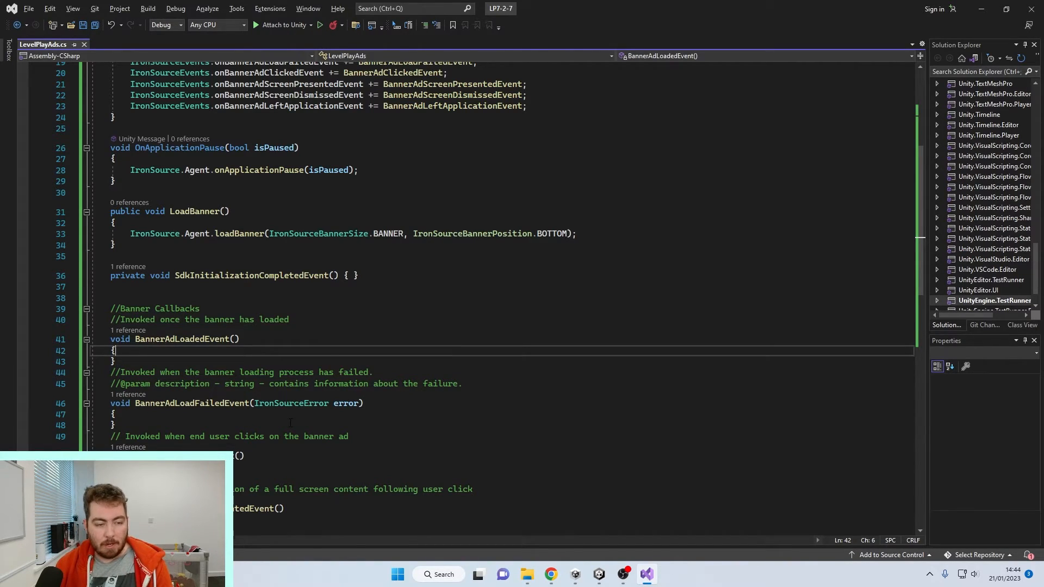
Return to the banner guide in Chrome and copy the six IronSourceBannerEvents subscription lines from the Events with AdInfo section.
scroll(281, 396, "down", 7)
scroll(276, 410, "up", 14)
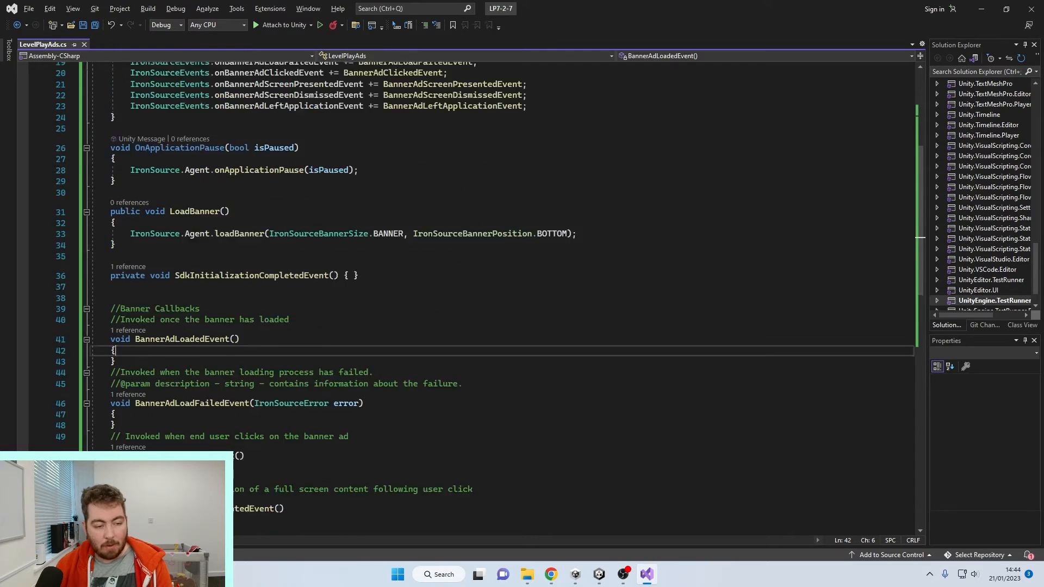
left_click(551, 574)
scroll(505, 354, "down", 2)
scroll(504, 354, "down", 7)
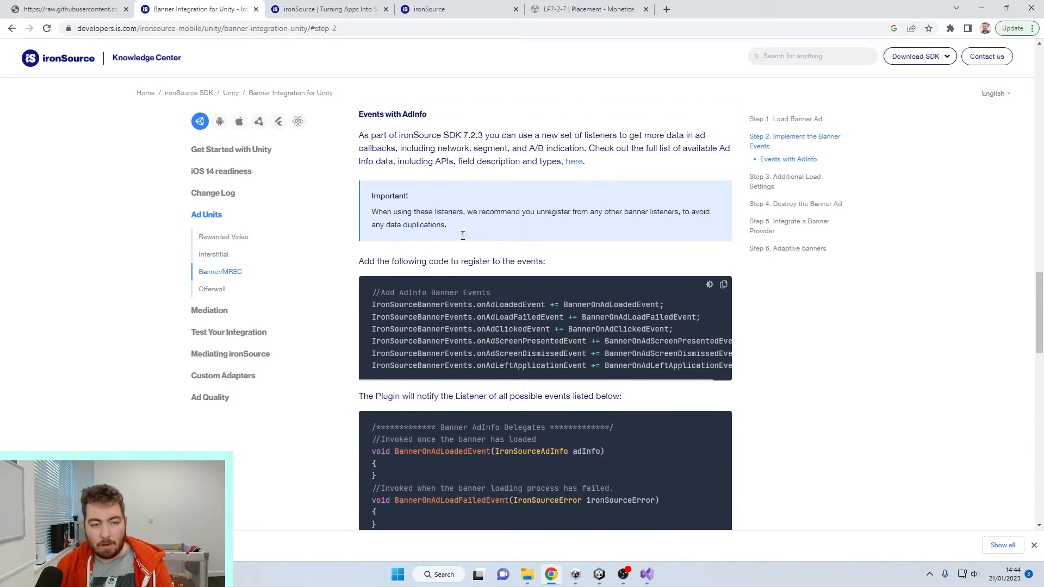
left_click_drag(369, 302, 730, 371)
In Visual Studio, paste the AdInfo banner subscriptions at the end of OnEnable, one blank line below the existing banner subscriptions, and save.
key("alt+Tab")
left_click(537, 333)
key("Return")
key("ctrl+v")
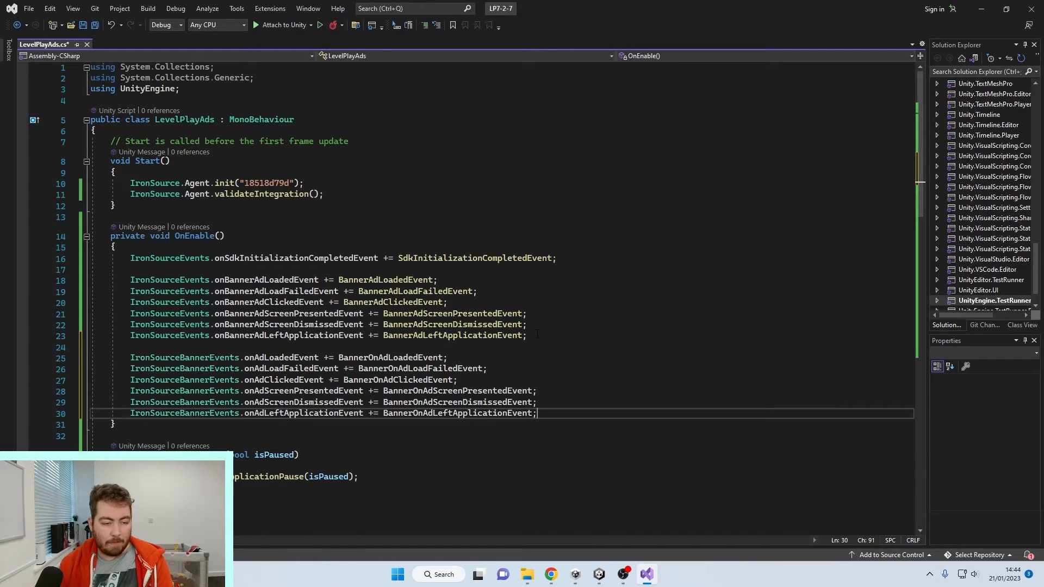
Copy the Banner AdInfo Delegates code from the Chrome guide and paste it in Visual Studio below BannerAdLeftApplicationEvent, above the Full Size Ad Callbacks comment; save.
key("alt+Tab")
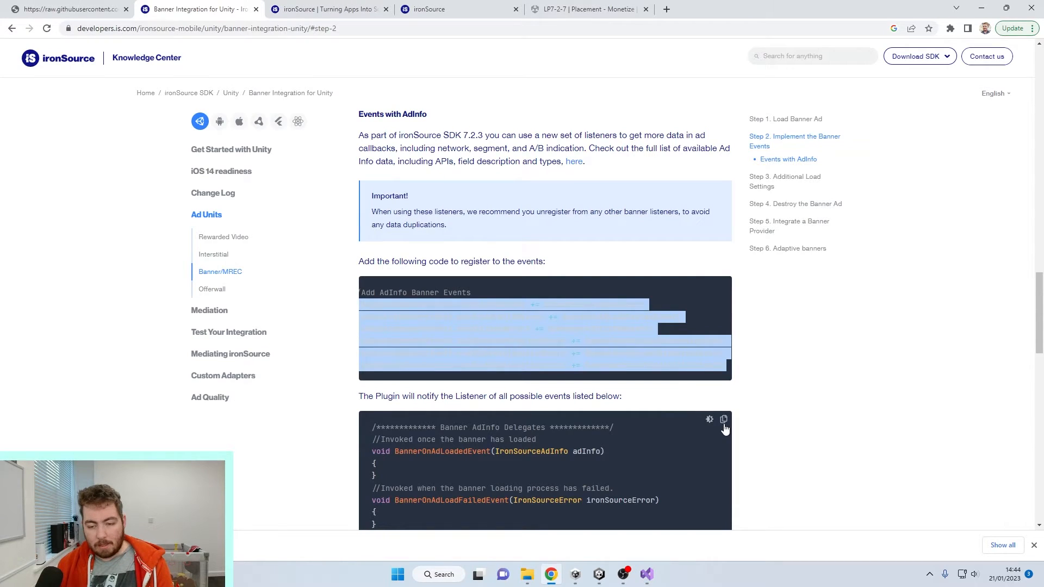
left_click(723, 420)
key("alt+Tab")
scroll(168, 322, "down", 17)
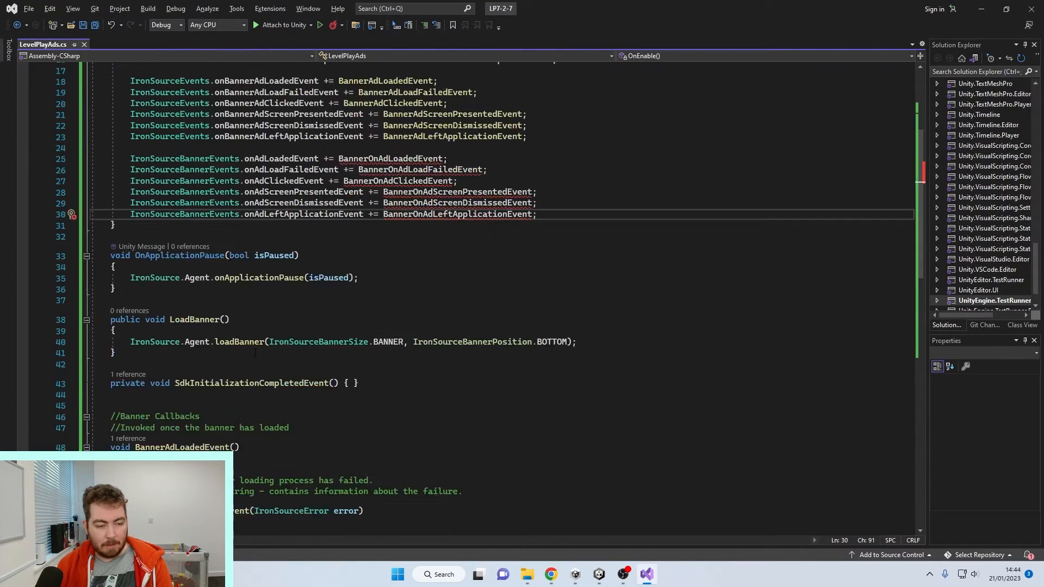
left_click_drag(112, 313, 168, 322)
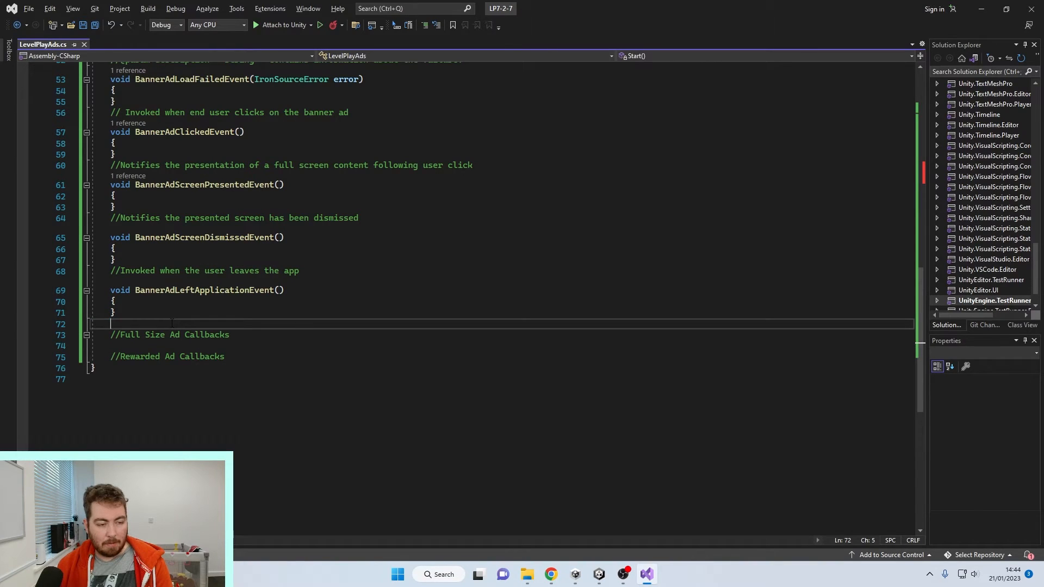
key("ctrl+v")
Declare an empty public void DestroyBanner() method between LoadBanner and SdkInitializationCompletedEvent.
scroll(361, 388, "up", 18)
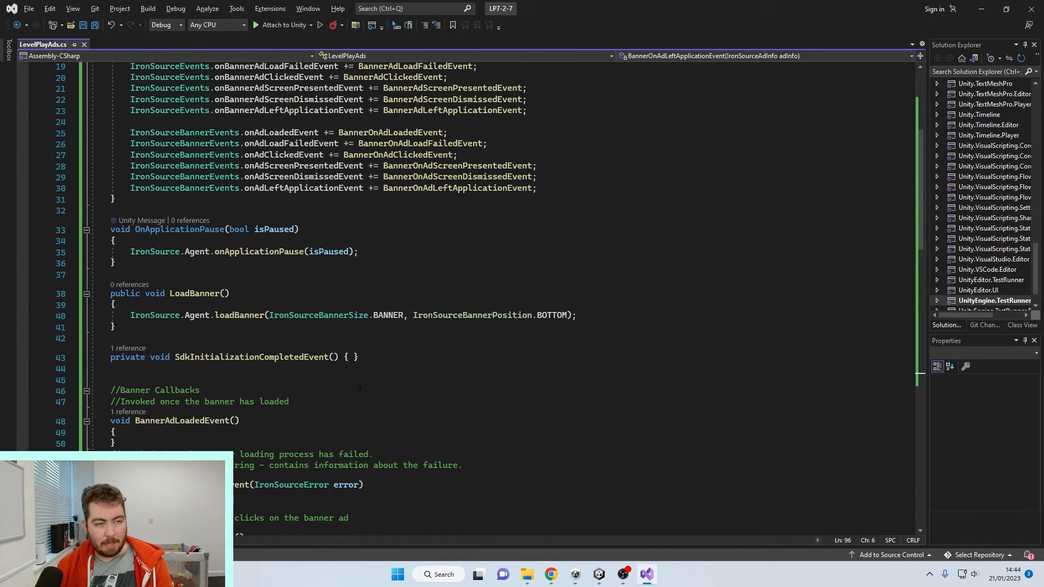
scroll(361, 388, "down", 5)
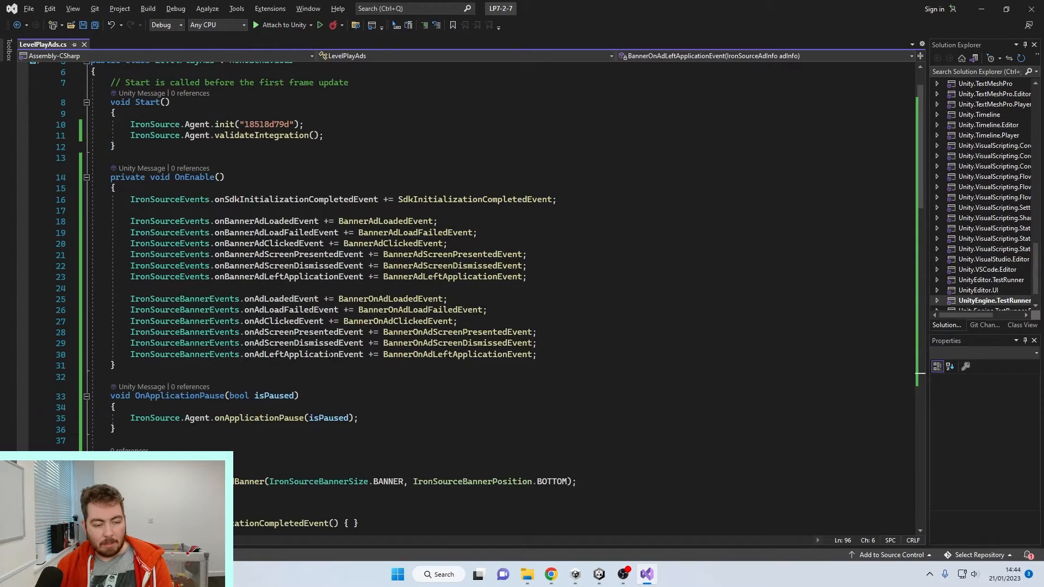
left_click(228, 336)
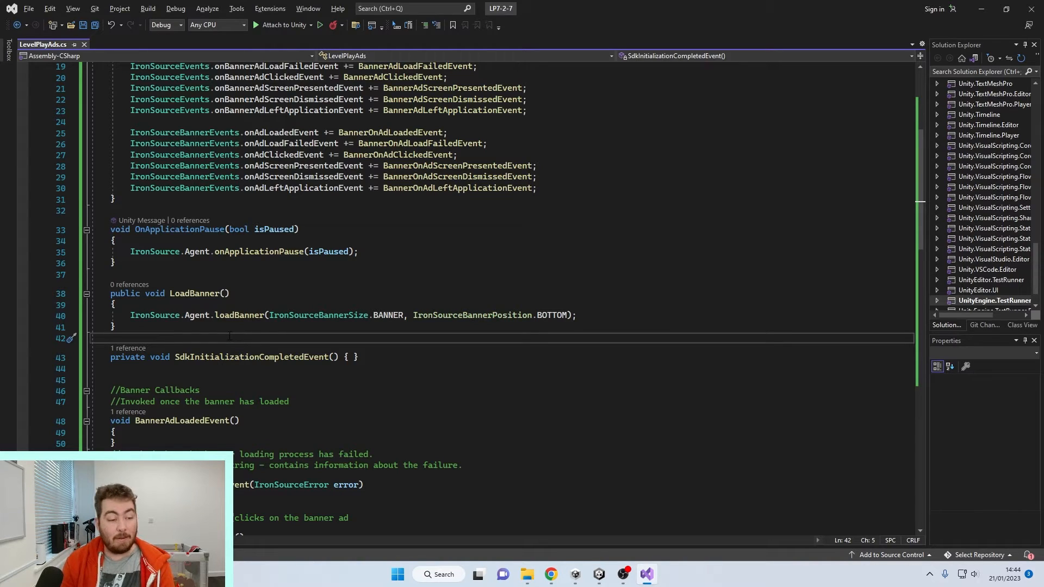
key("Return")
key("Return")
key("Up")
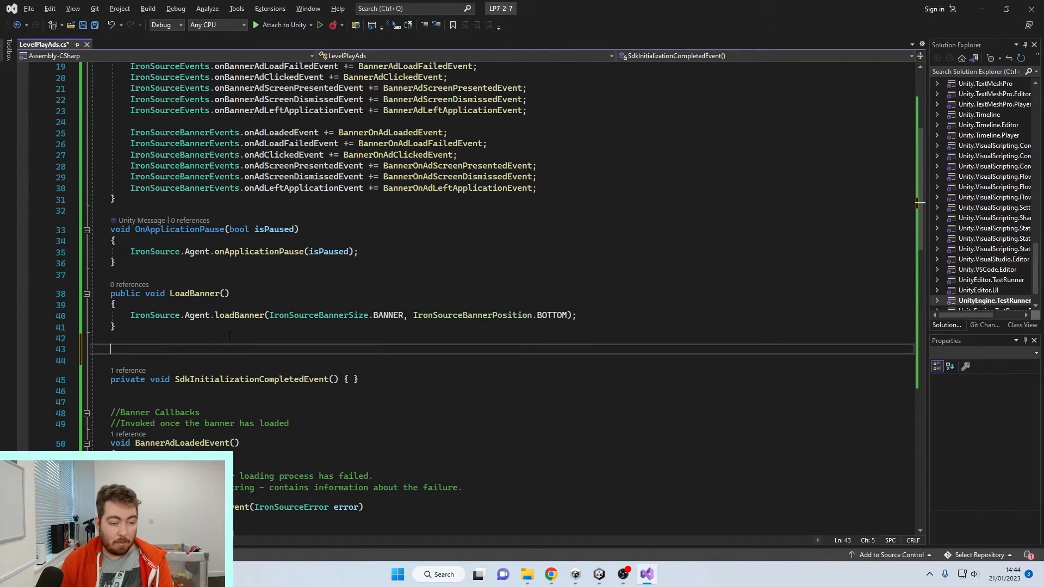
type("public")
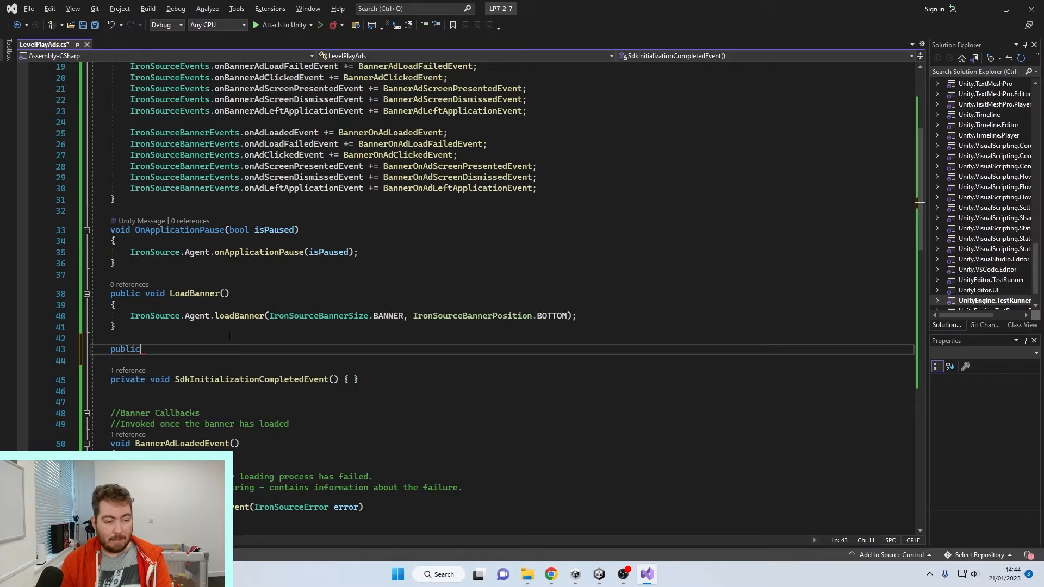
type(" void ")
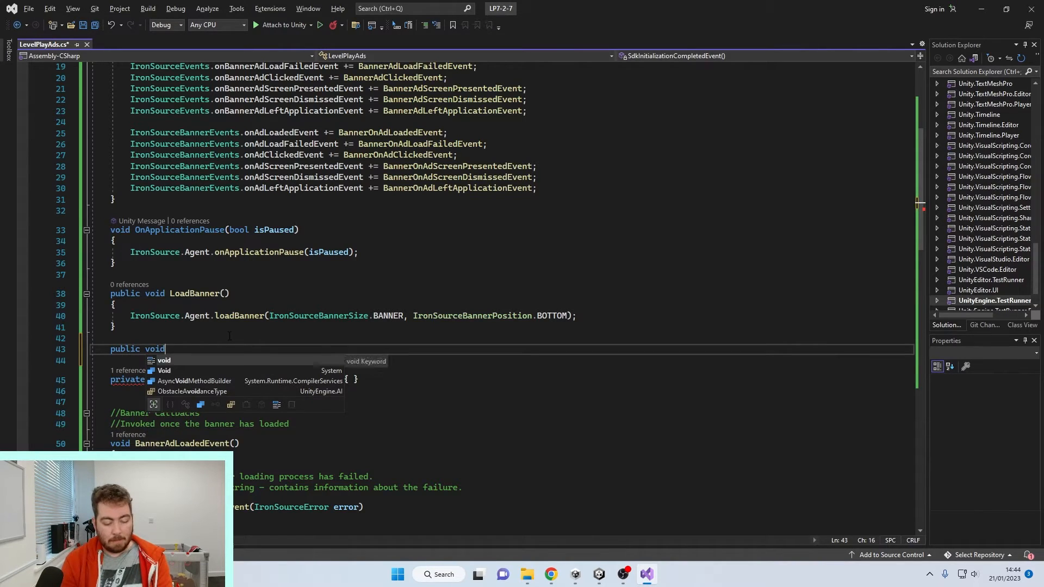
type("Destroy")
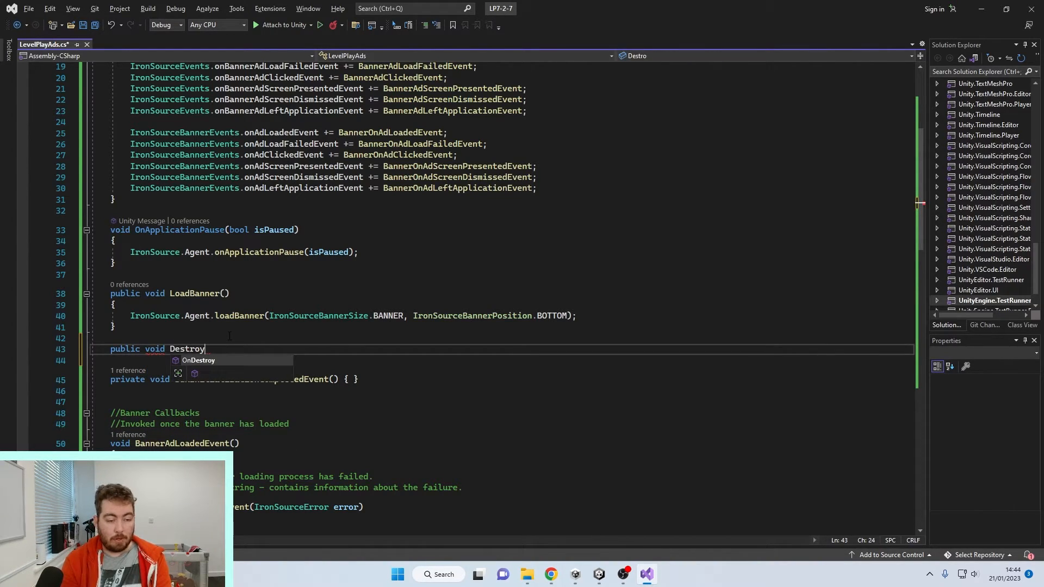
type("Banner()")
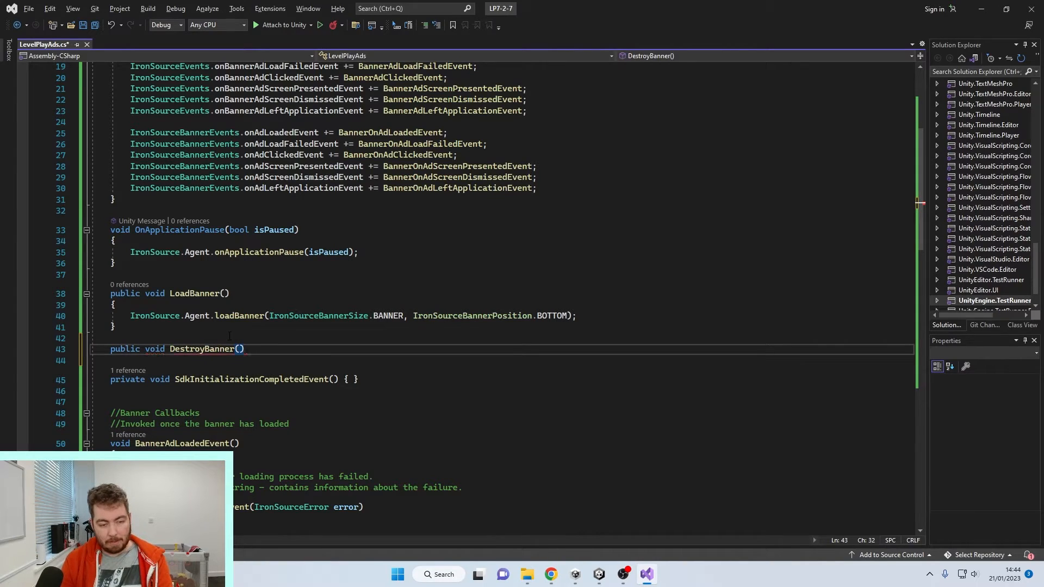
key("Return")
type("{")
key("Return")
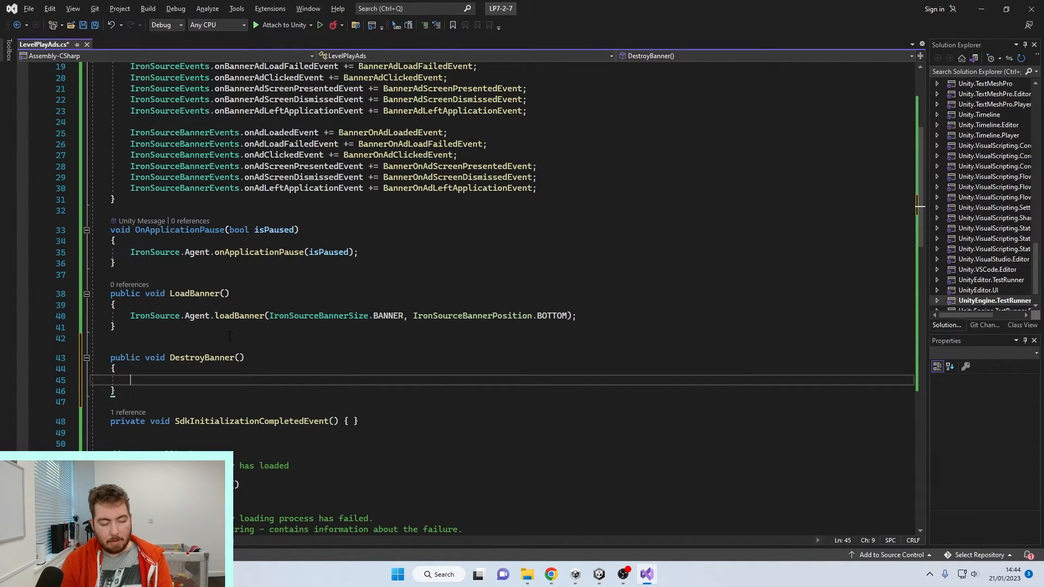
Add the call IronSource.Agent.destroyBanner(); inside DestroyBanner and save the script.
type("Iron")
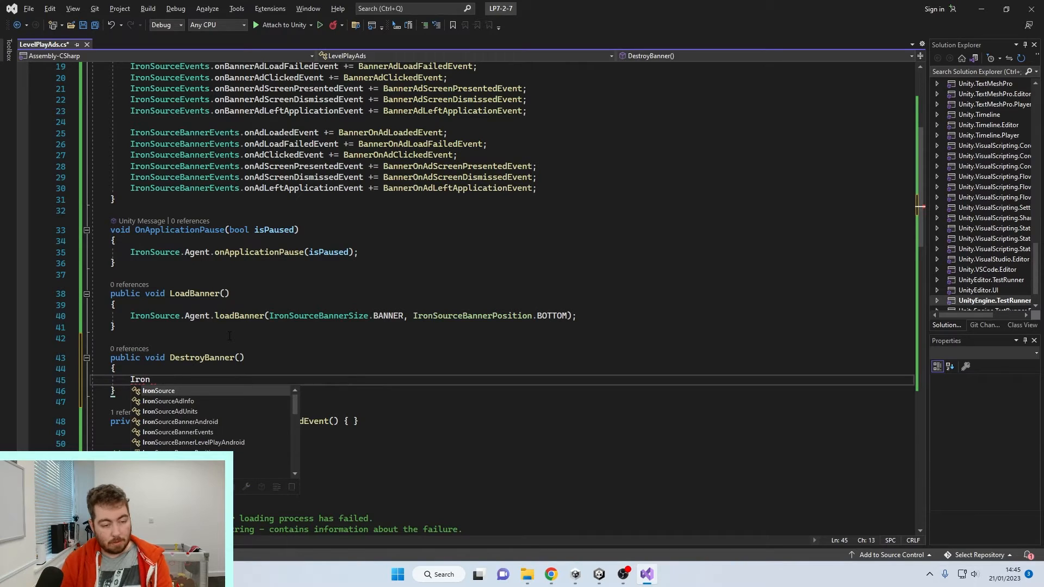
key("Tab")
type(".Agent.D")
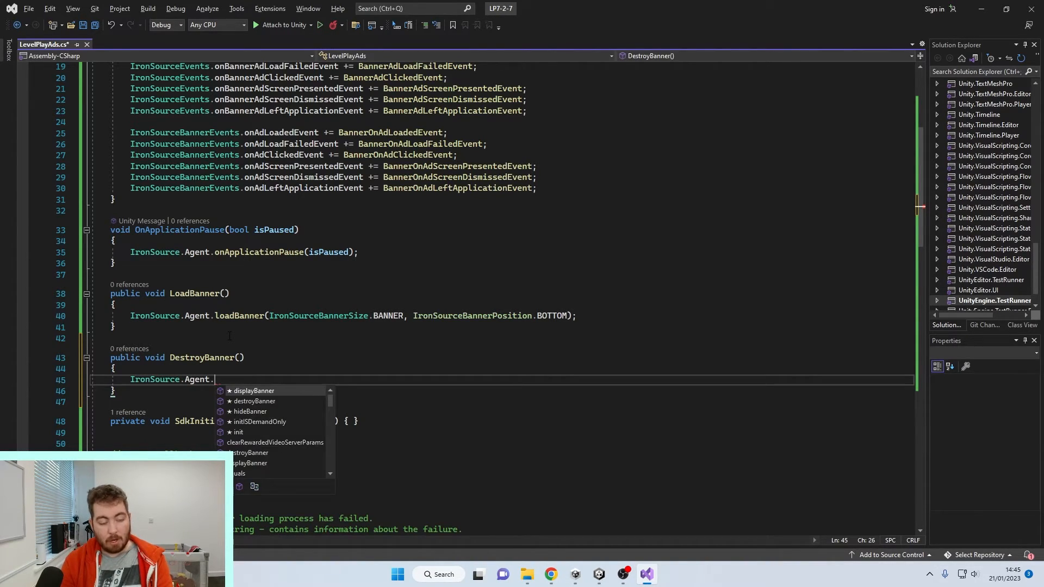
key("Down")
key("Tab")
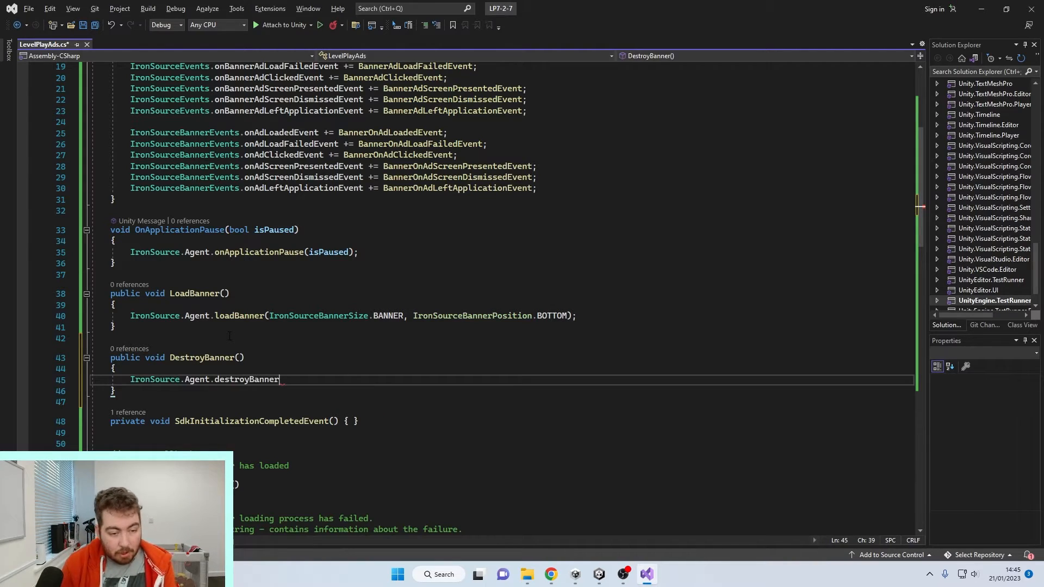
type("();")
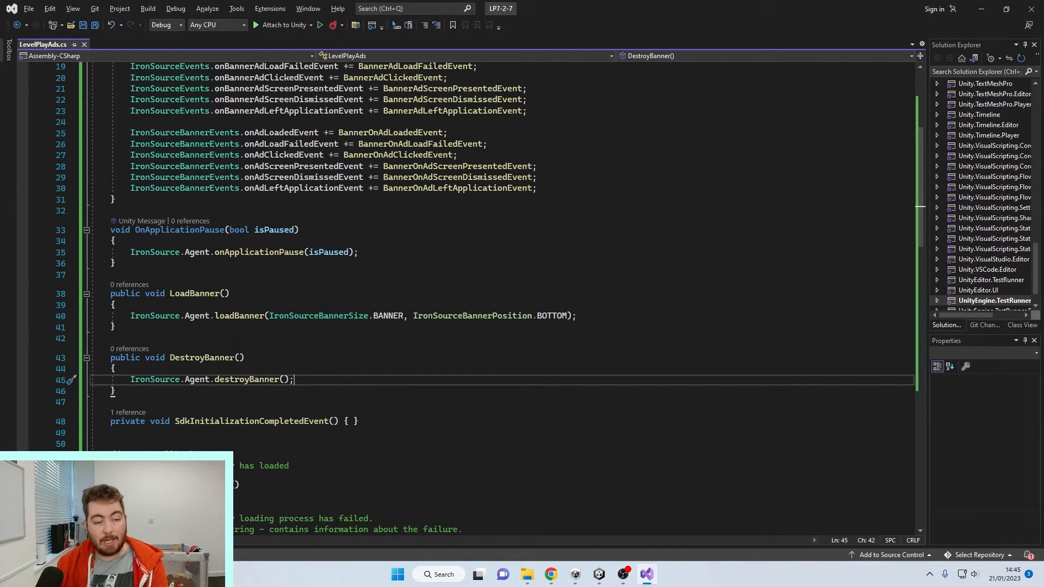
Switch to Unity and add an On Click entry to the Canvas's LoadBanner button with Main Camera as its target object.
left_click(599, 574)
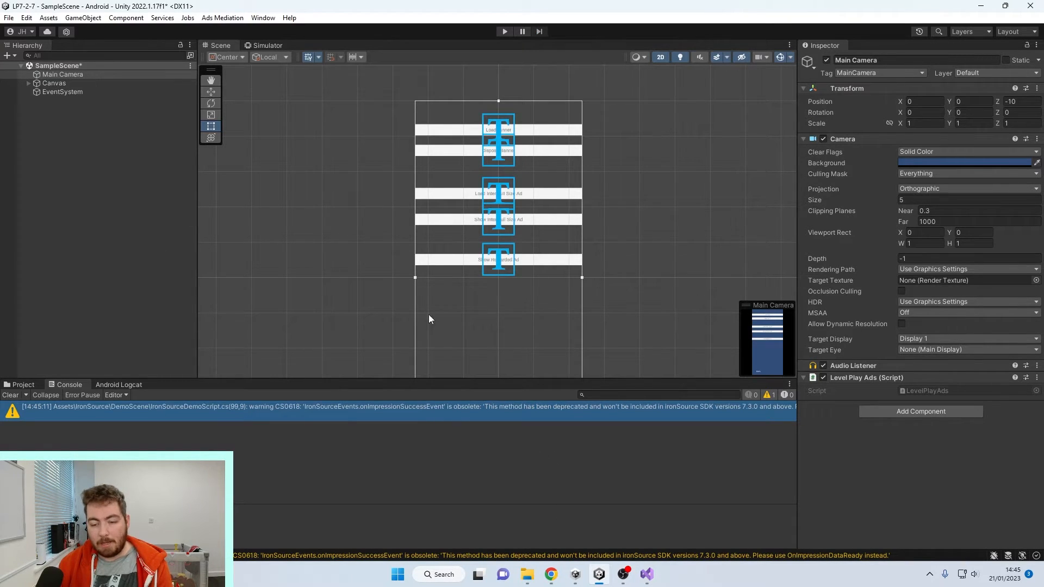
left_click(28, 82)
left_click(76, 92)
scroll(918, 326, "down", 5)
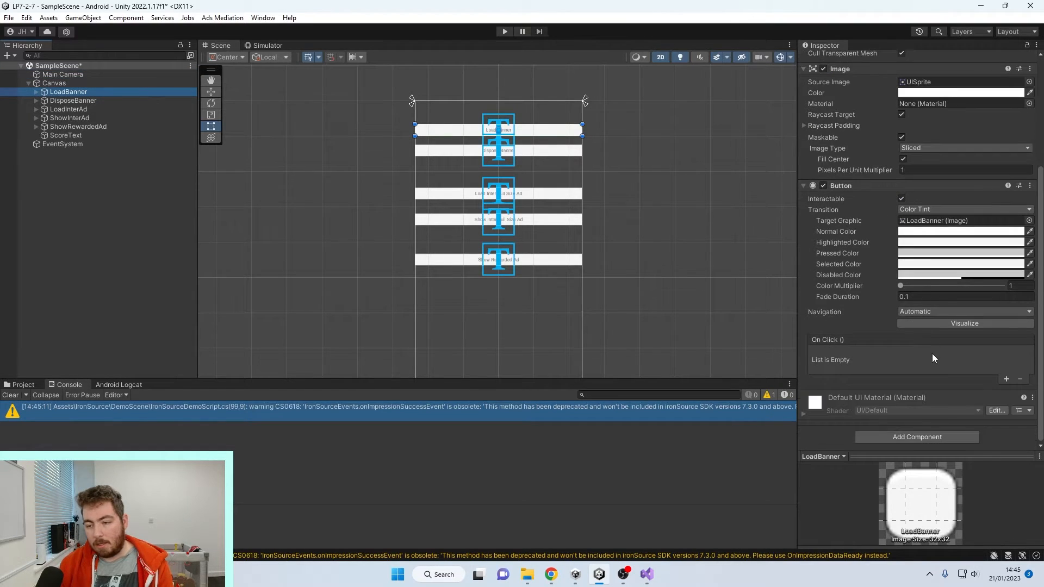
left_click(1006, 378)
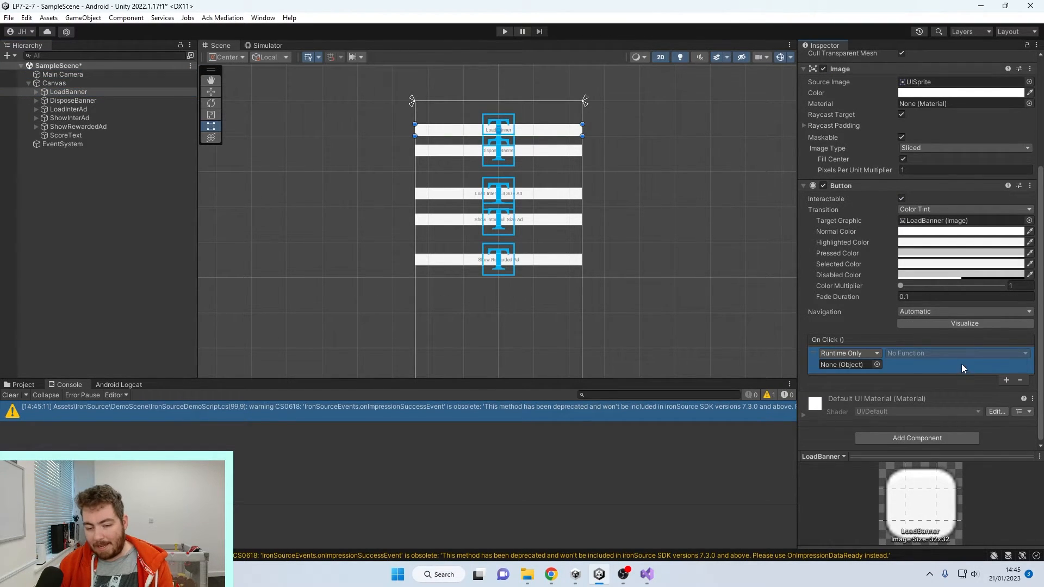
left_click_drag(70, 76, 860, 364)
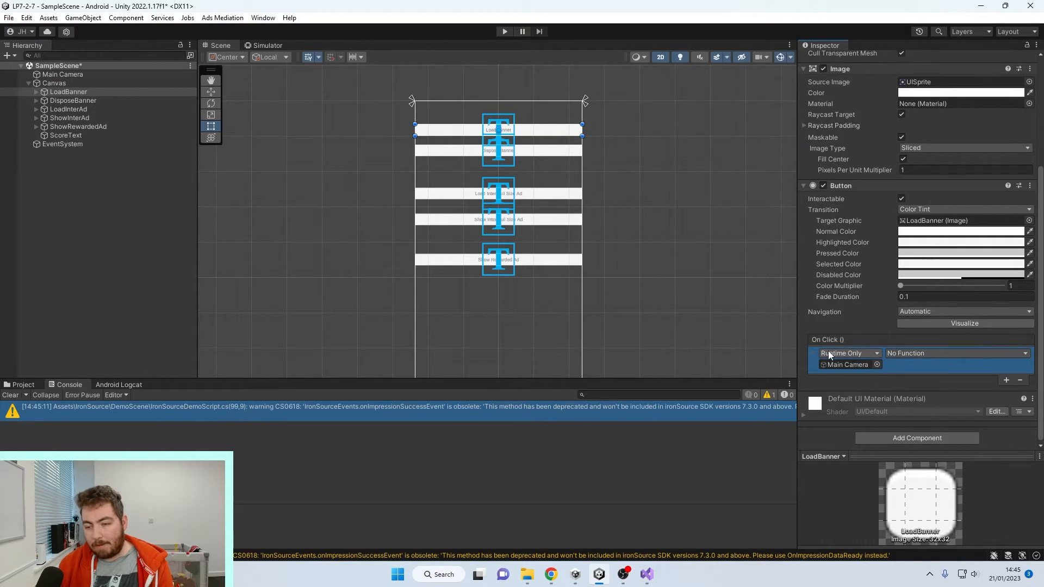
Set the LoadBanner button's On Click function to LevelPlayAds.LoadBanner, and highlight the matching LoadBanner method in Visual Studio.
left_click(47, 74)
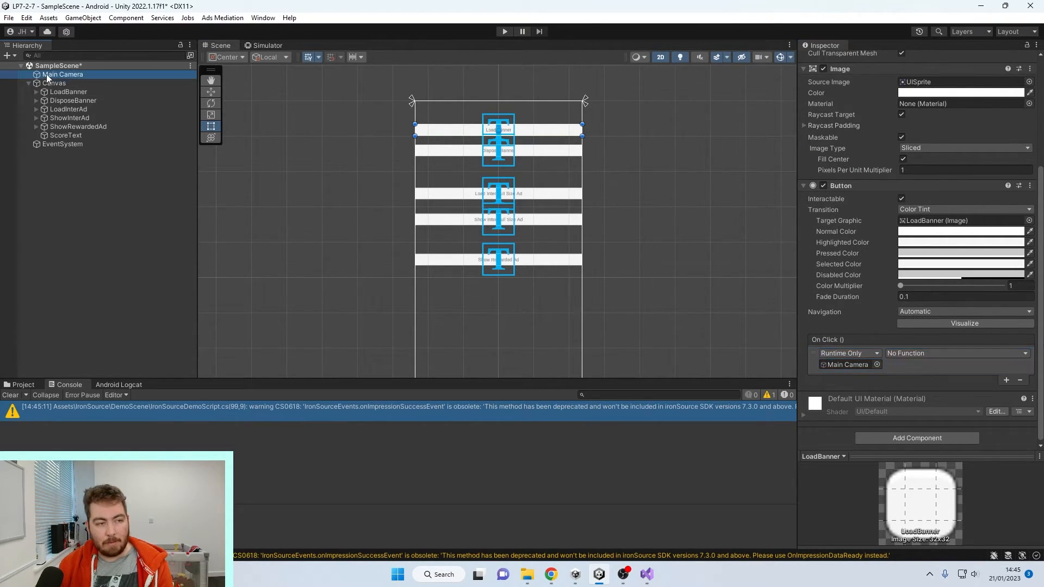
left_click(84, 93)
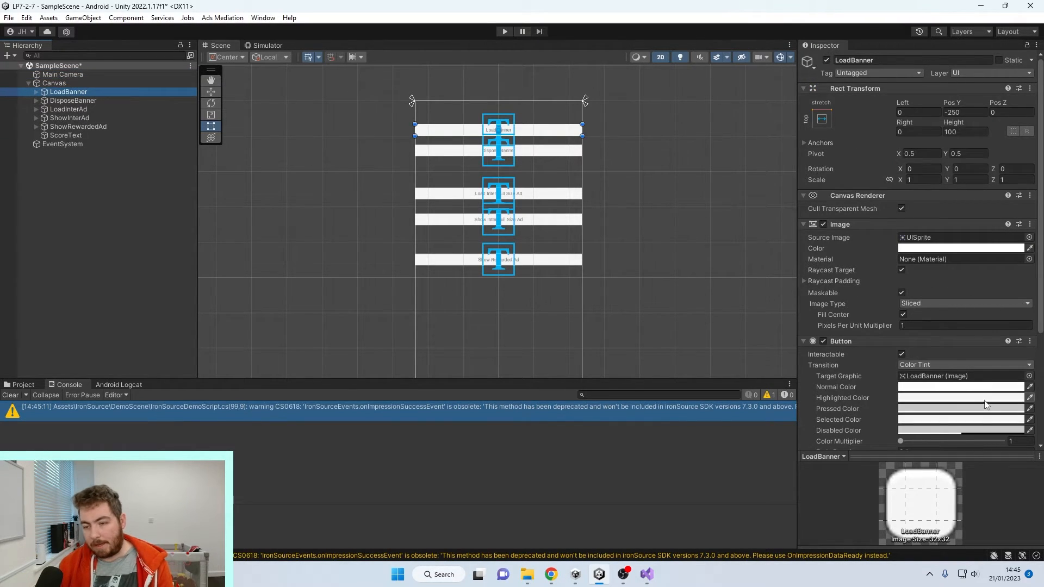
scroll(922, 386, "down", 5)
left_click(940, 351)
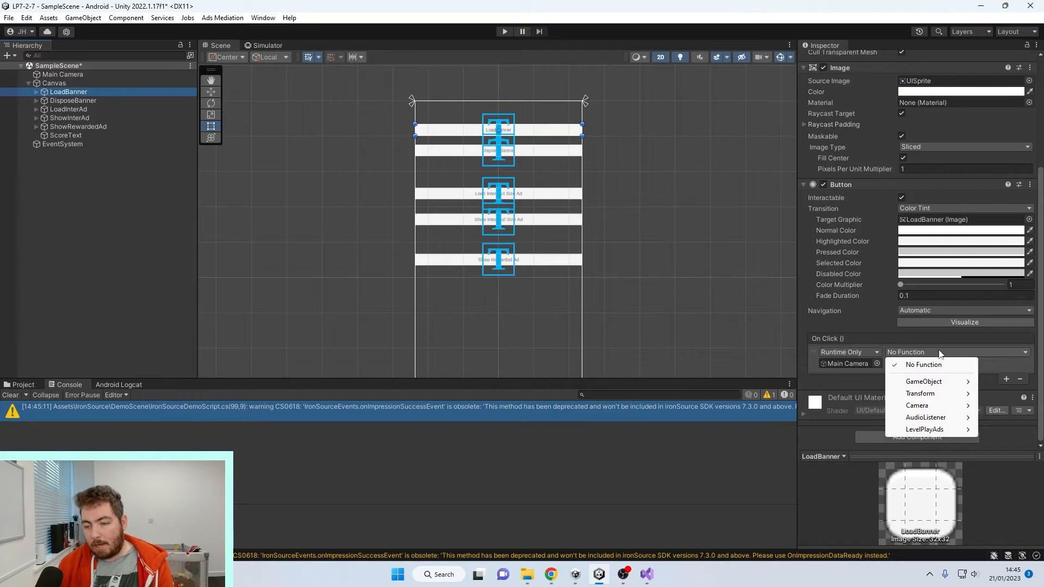
mouse_move(958, 435)
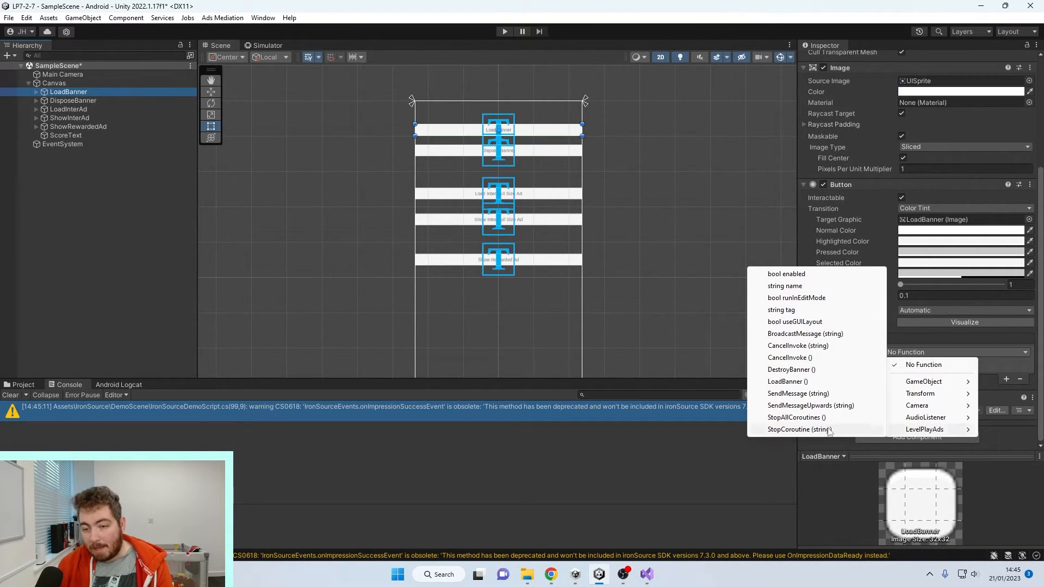
left_click(787, 381)
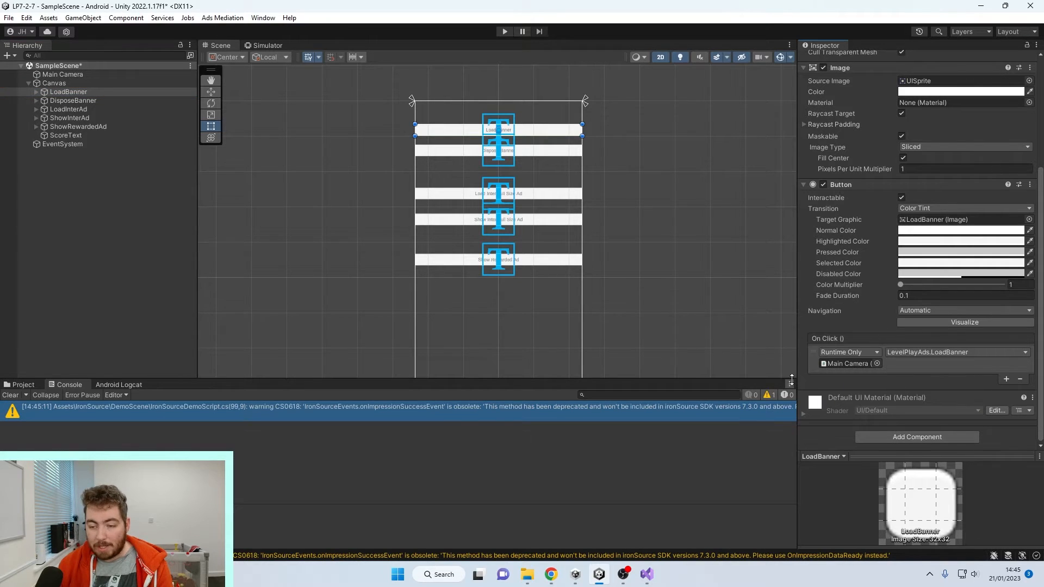
left_click(646, 574)
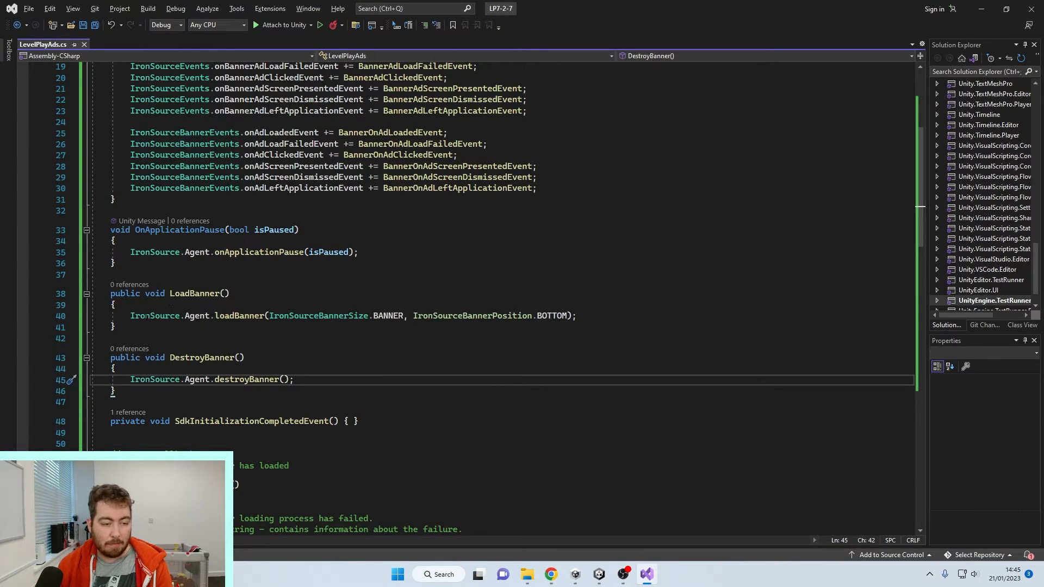
left_click_drag(125, 331, 111, 294)
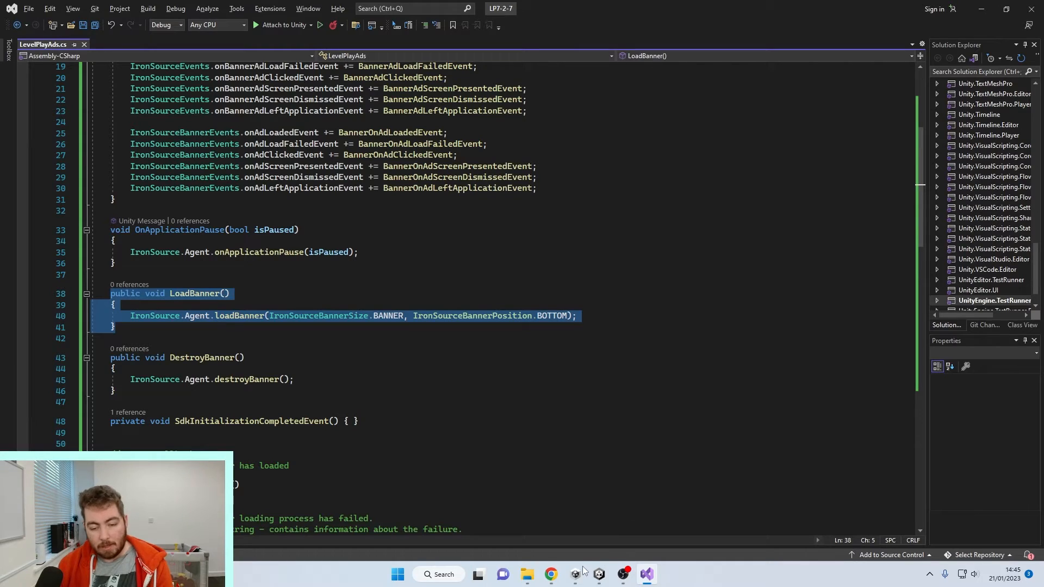
Back in Unity, give the DisposeBanner button an On Click entry targeting Main Camera and calling LevelPlayAds.DestroyBanner.
left_click(599, 574)
left_click(63, 101)
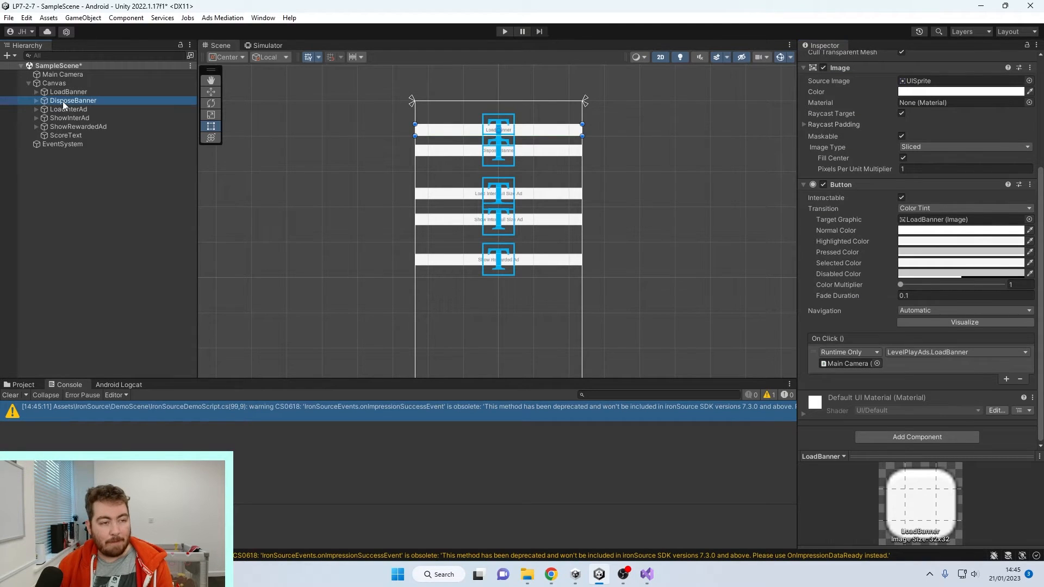
left_click(1006, 383)
left_click_drag(63, 74, 856, 366)
left_click(926, 357)
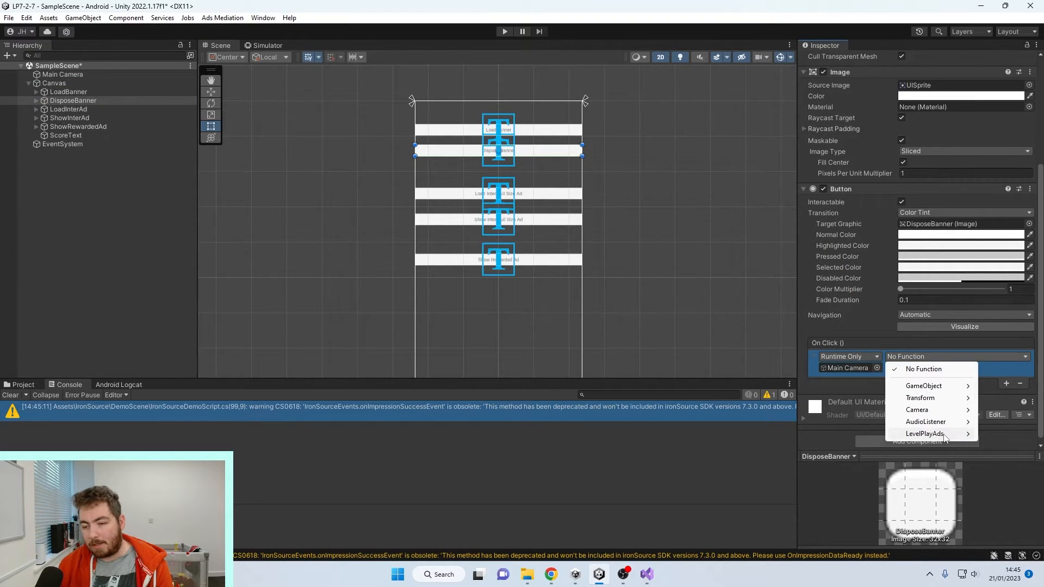
mouse_move(932, 434)
left_click(799, 374)
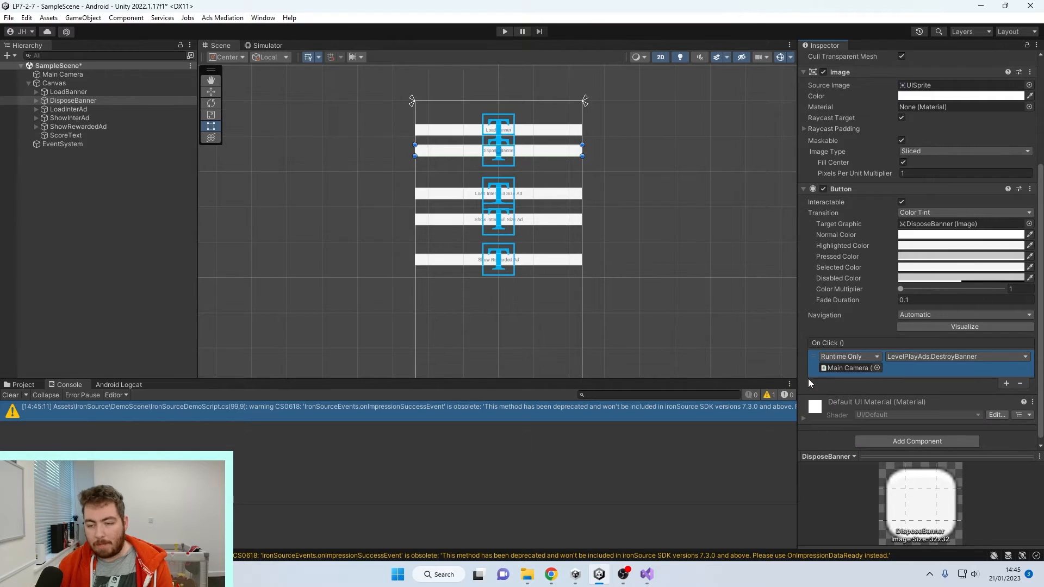
Build and run the project for Android, replacing the existing temp.apk in the project's Temp folder.
left_click(315, 263)
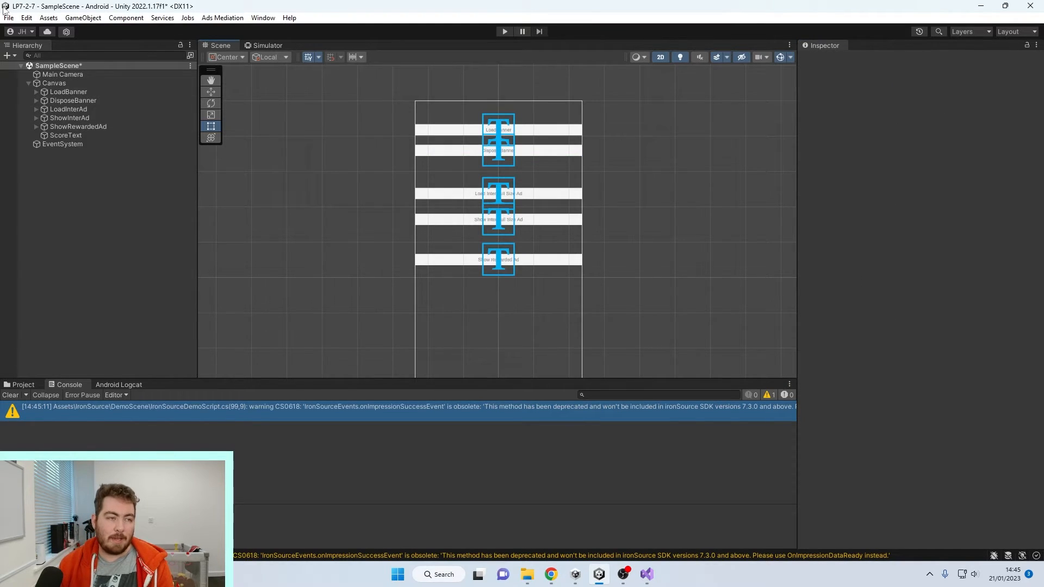
left_click(9, 18)
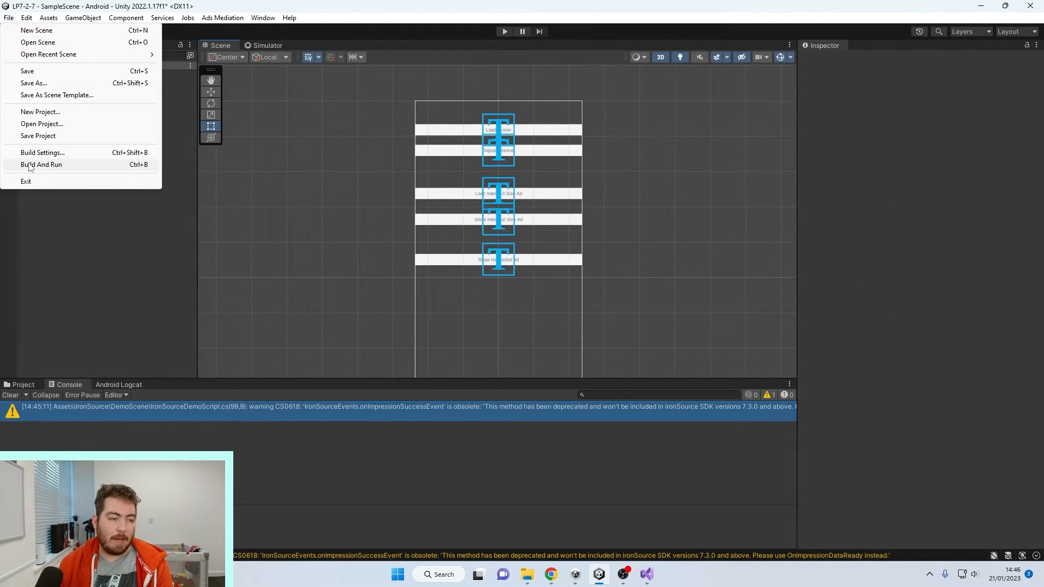
left_click(30, 165)
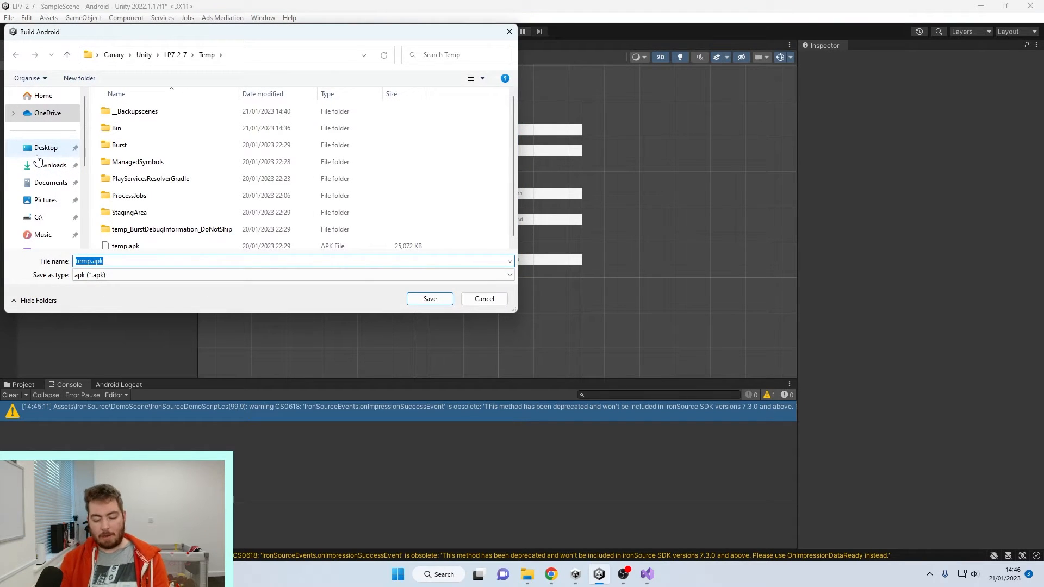
left_click(429, 298)
left_click(543, 287)
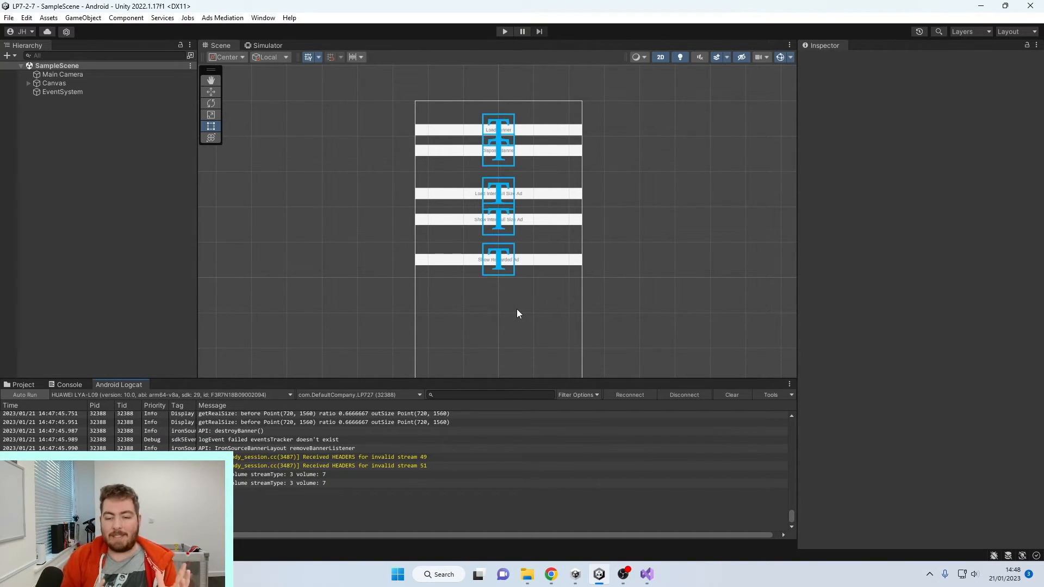
Switch to LevelPlayAds.cs in Visual Studio and add the comment //Banner Buttons on the blank line between LoadBanner and DestroyBanner.
left_click(31, 384)
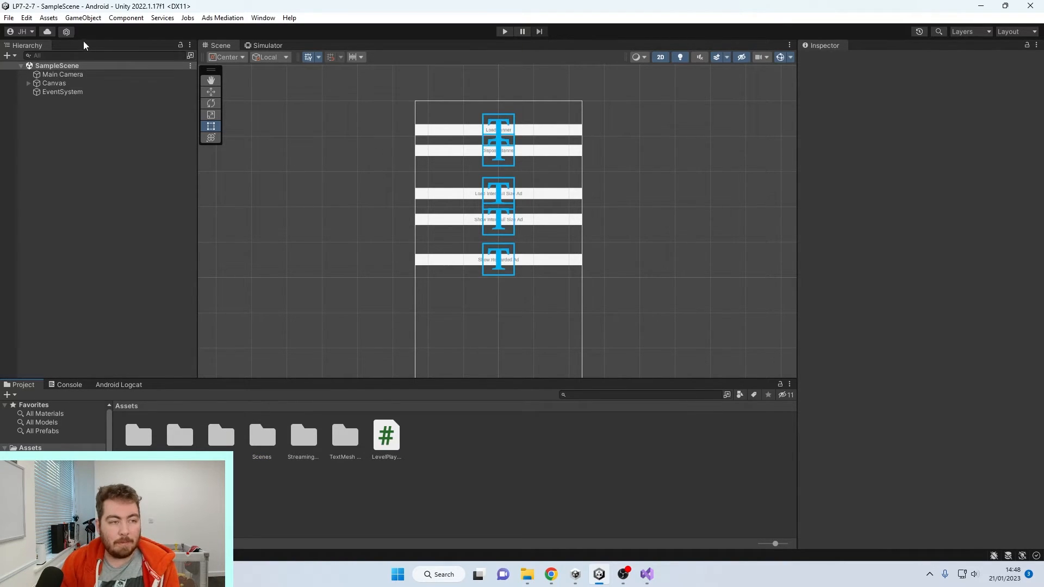
left_click(647, 574)
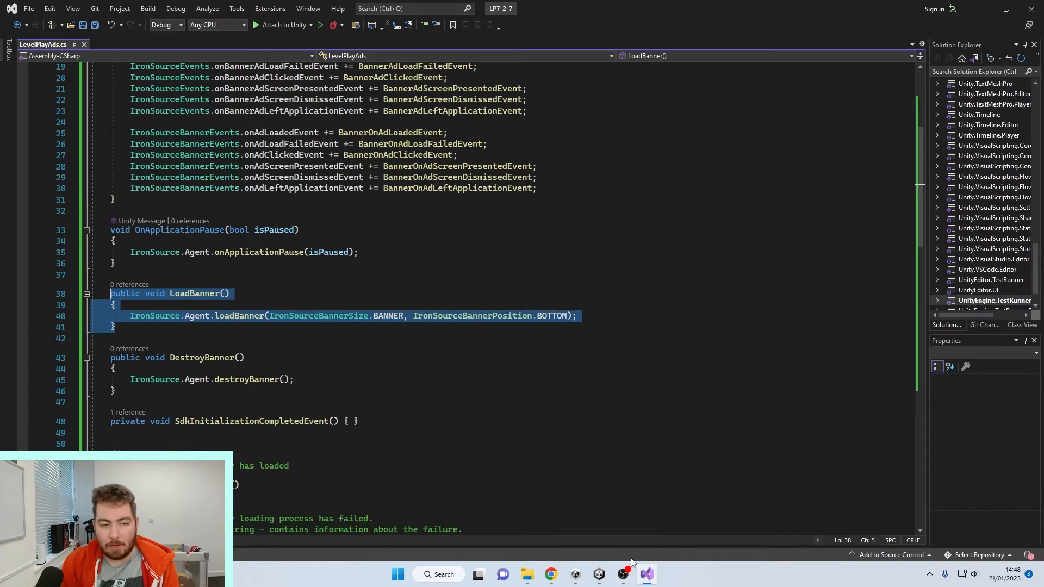
left_click(191, 379)
scroll(191, 326, "down", 3)
left_click(190, 240)
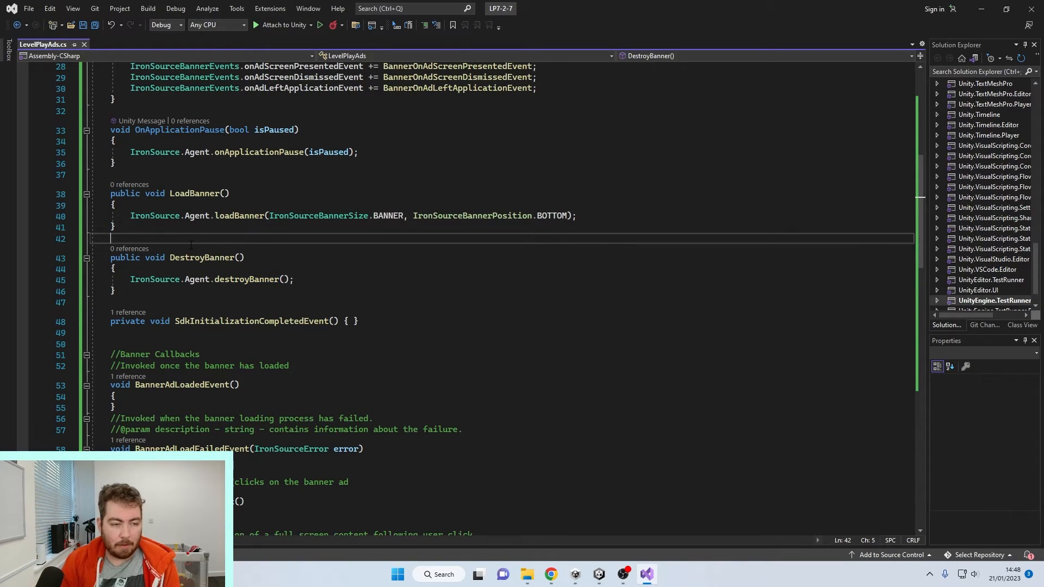
type("//banne")
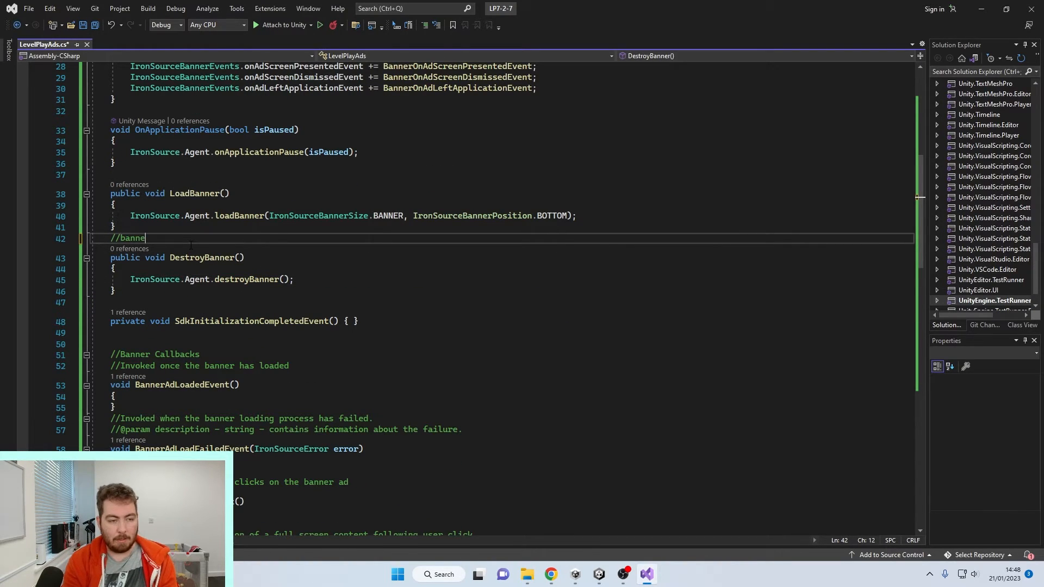
key("BackSpace")
key("BackSpace")
type("Banner ")
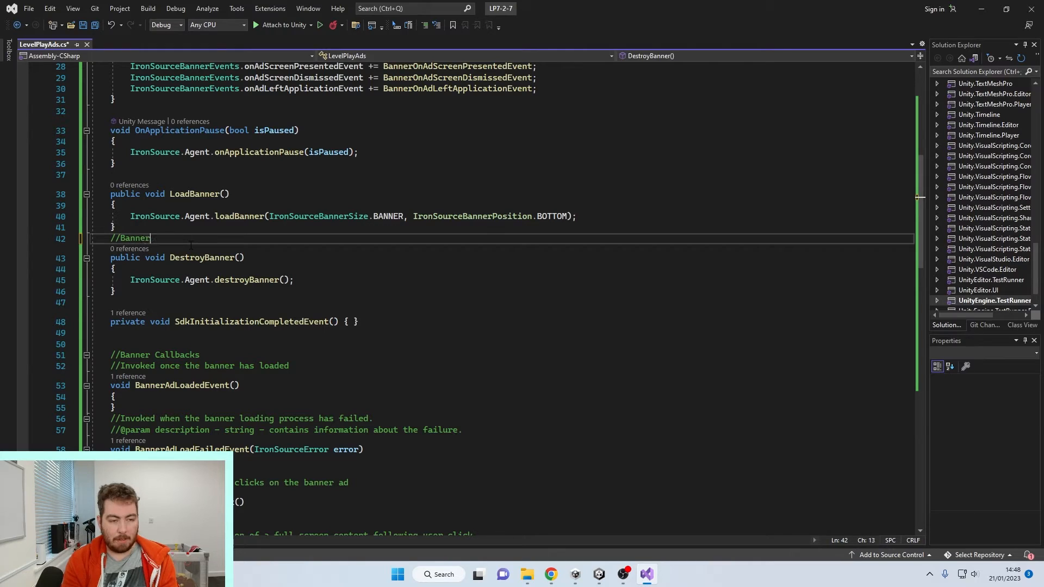
type("Buttons")
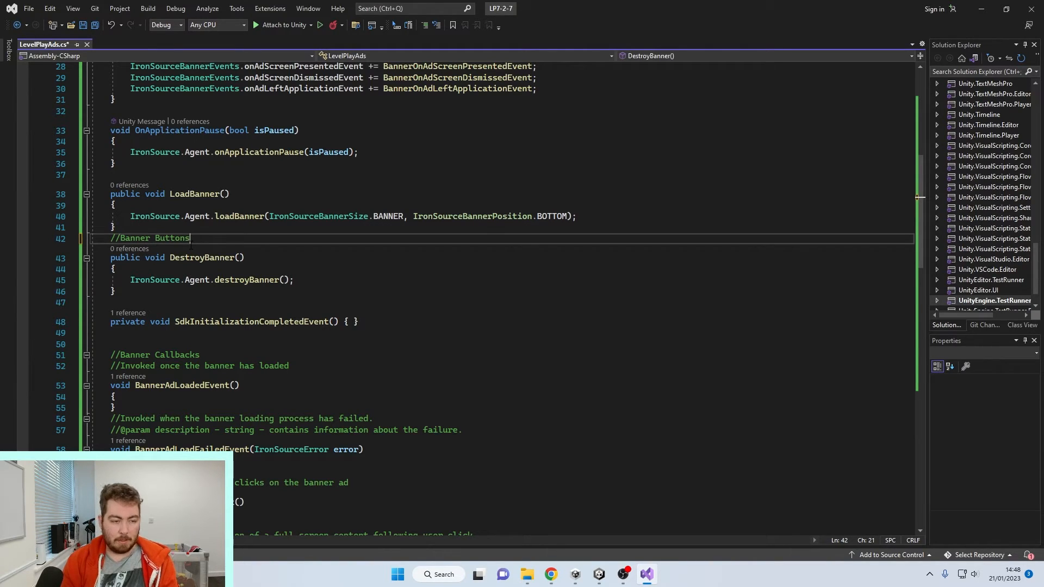
Move the //Banner Buttons comment to its own line above LoadBanner, removing the emptied line before DestroyBanner.
key("shift+Home")
key("ctrl+c")
key("BackSpace")
key("BackSpace")
key("BackSpace")
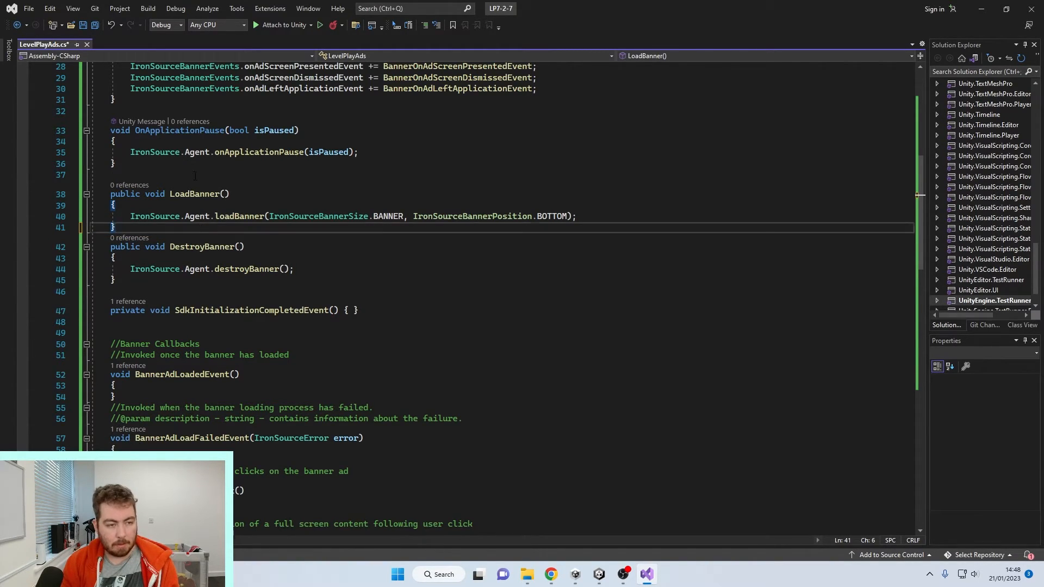
left_click(195, 175)
key("Return")
key("ctrl+v")
Add the comment //FullSize Buttons below the DestroyBanner method, separated from it by a blank line.
left_click(227, 292)
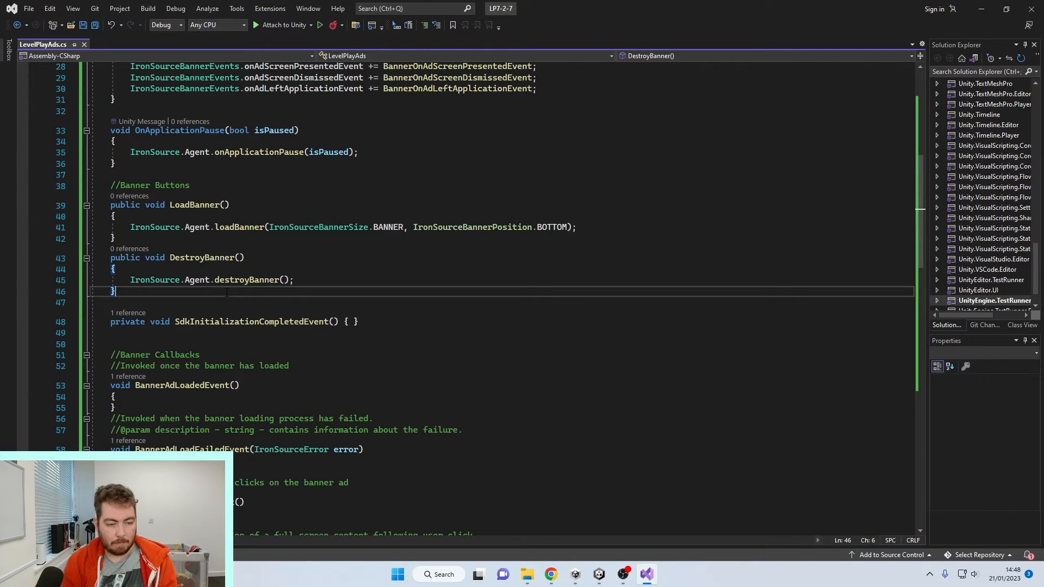
key("Return")
key("Return")
type("//FullS")
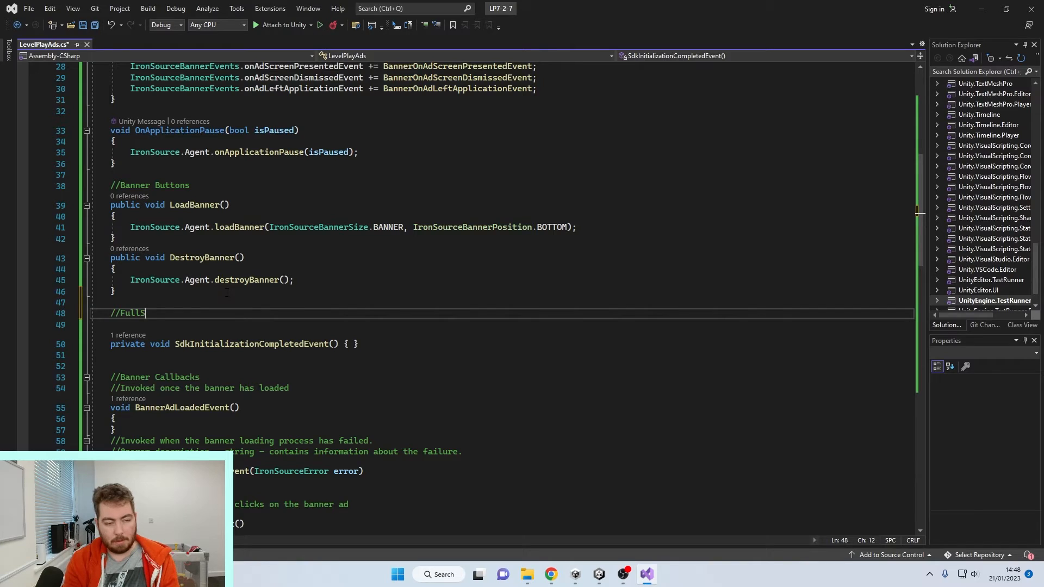
type("ize Buttons")
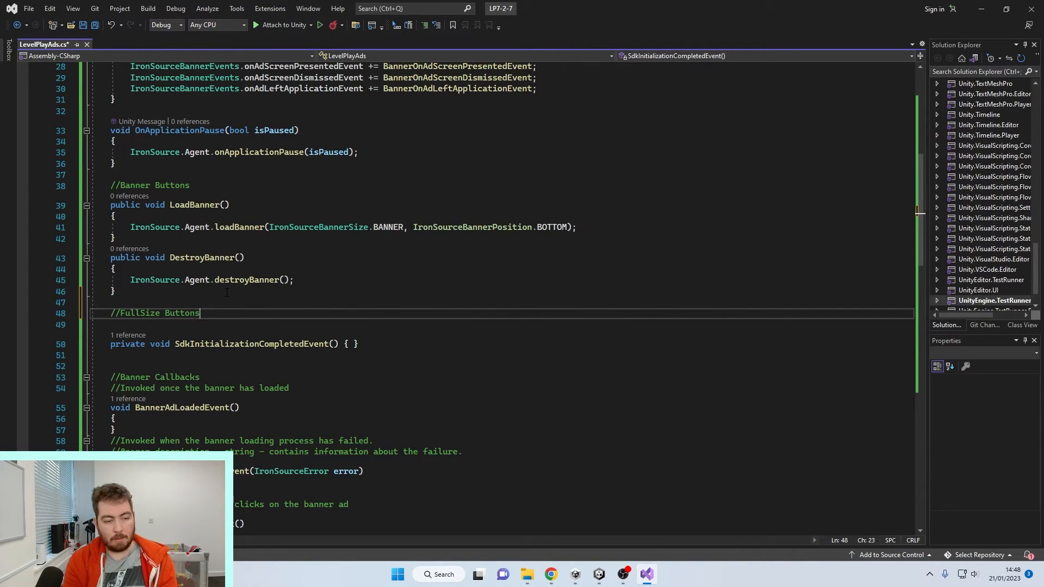
Duplicate the //FullSize Buttons comment, change the copy to //Rewarded Buttons, and leave blank lines between the two comments.
key("shift+Up")
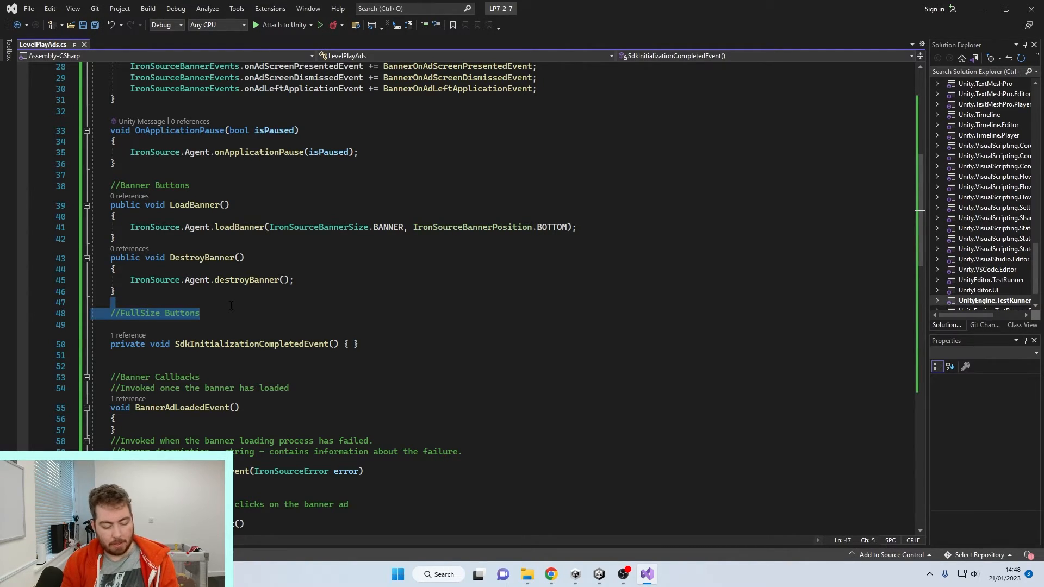
key("ctrl+d")
double_click(140, 324)
type("Rewared")
key("BackSpace")
key("BackSpace")
type("ded")
left_click(207, 314)
key("Return")
key("Return")
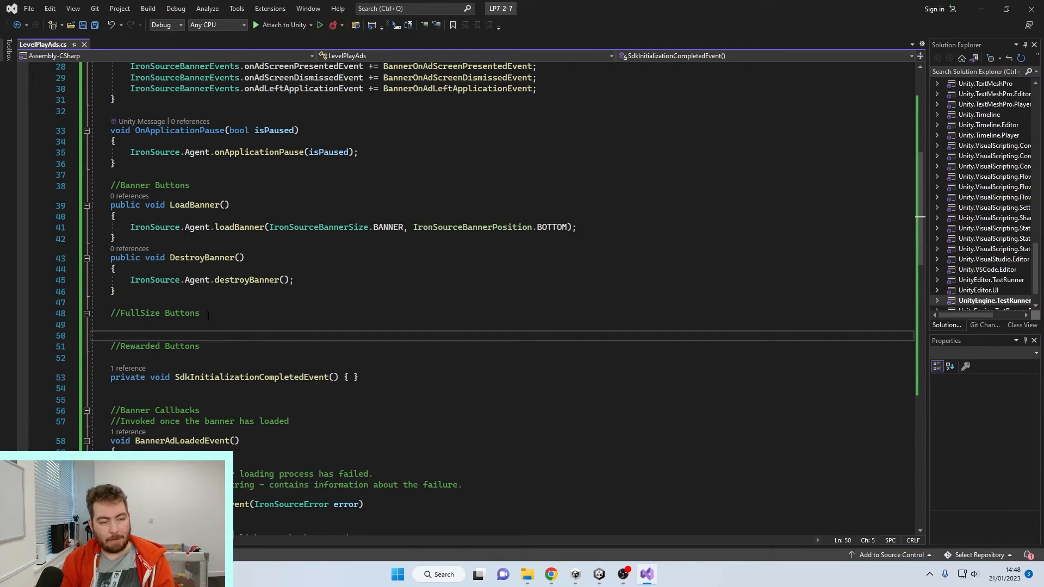
Switch to the ironSource documentation in Chrome and open the Interstitial integration guide from the end of the banner page.
left_click(551, 575)
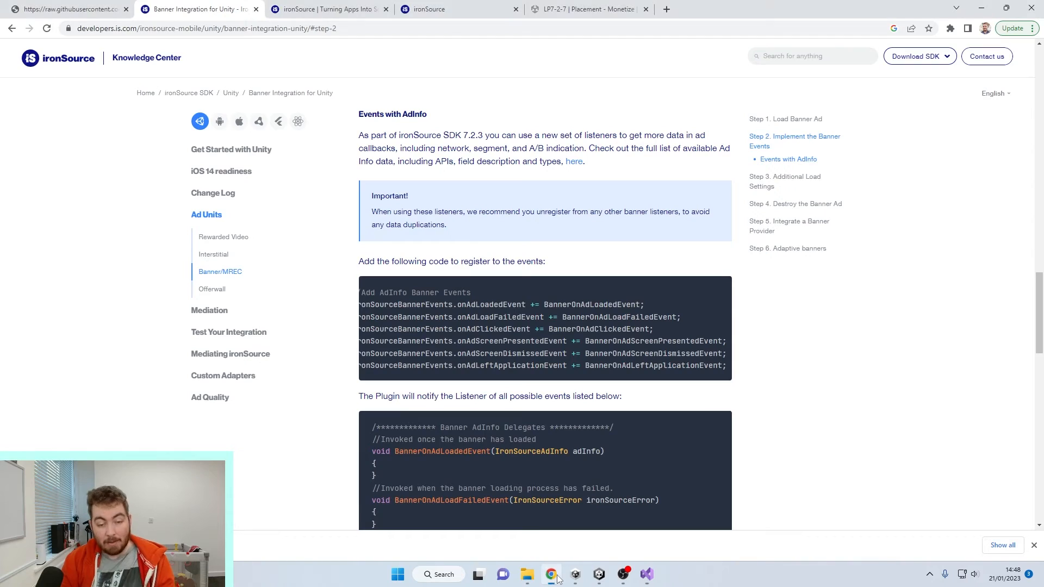
scroll(523, 429, "down", 10)
scroll(717, 434, "down", 7)
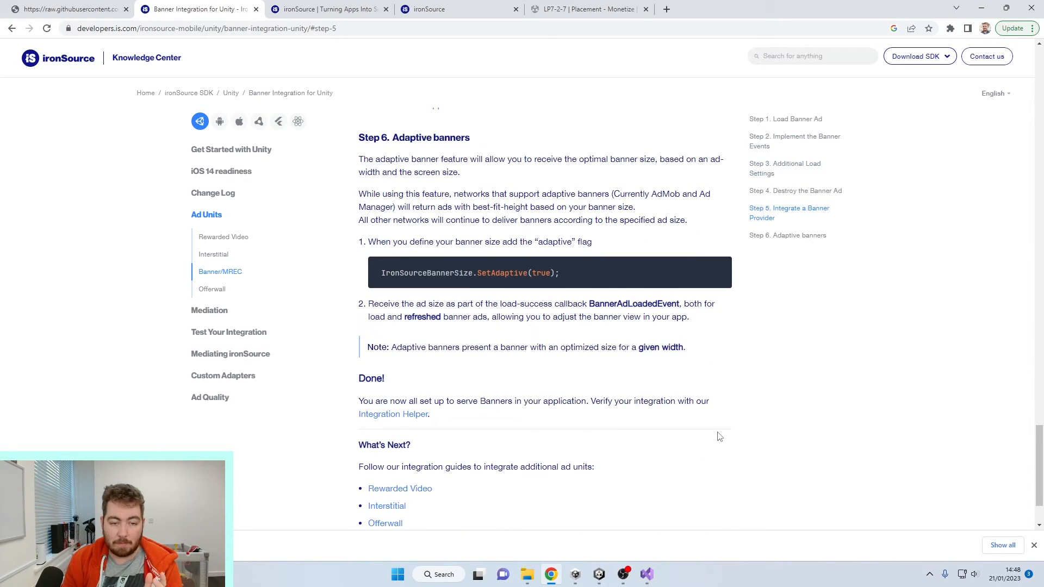
left_click(397, 424)
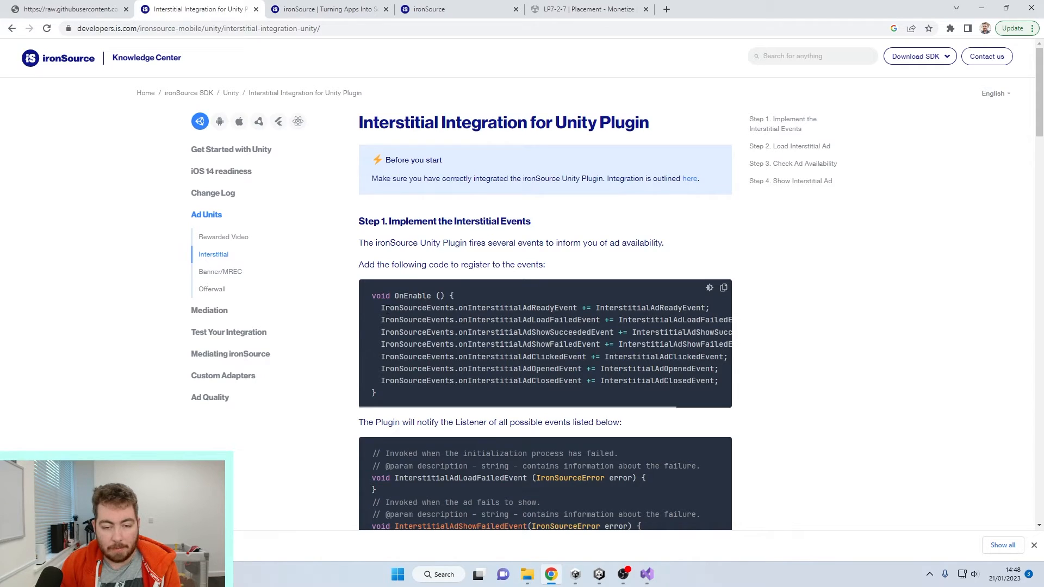
Copy the seven IronSourceEvents interstitial registrations from the guide and paste them into OnEnable below the banner events.
left_click_drag(378, 308, 707, 384)
key("ctrl+c")
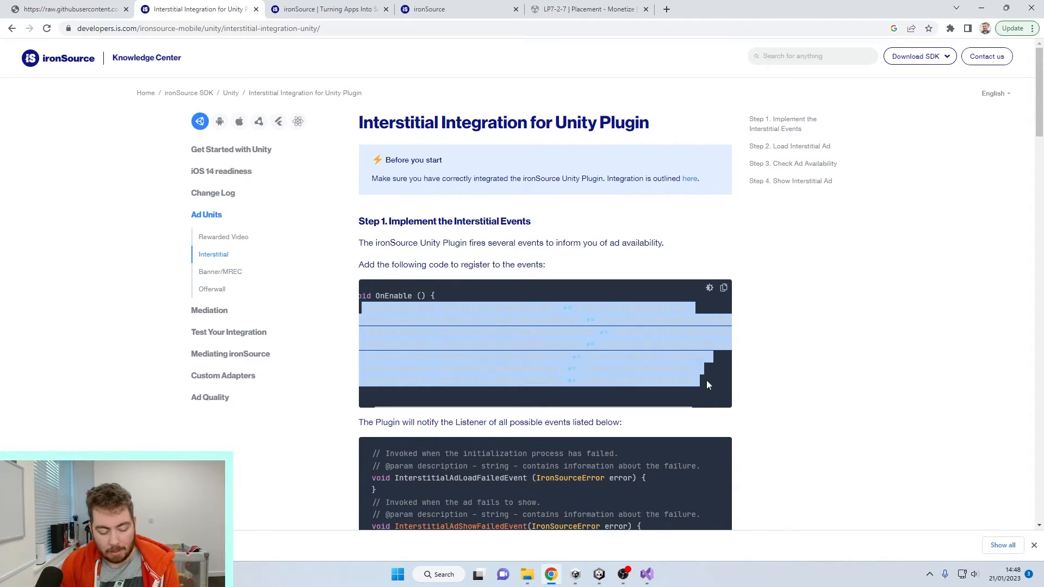
left_click(646, 574)
scroll(334, 308, "up", 6)
left_click(555, 288)
key("Return")
key("Return")
key("Return")
key("ctrl+v")
Copy the interstitial listener methods from the guide and paste them under the //Full Size Ad Callbacks comment in LevelPlayAds.cs.
key("alt+Tab")
left_click(767, 433)
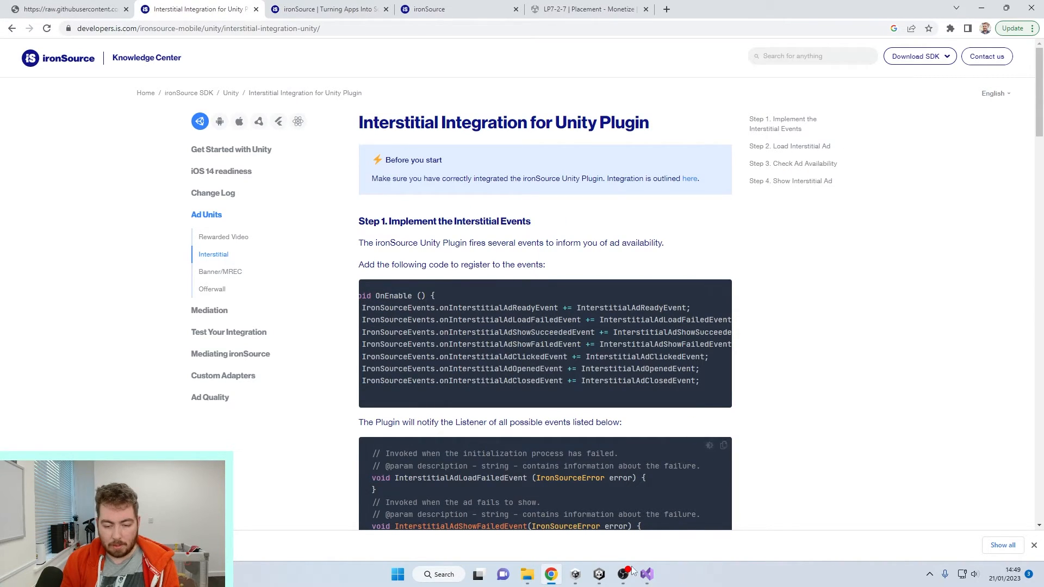
left_click(646, 574)
scroll(489, 271, "down", 15)
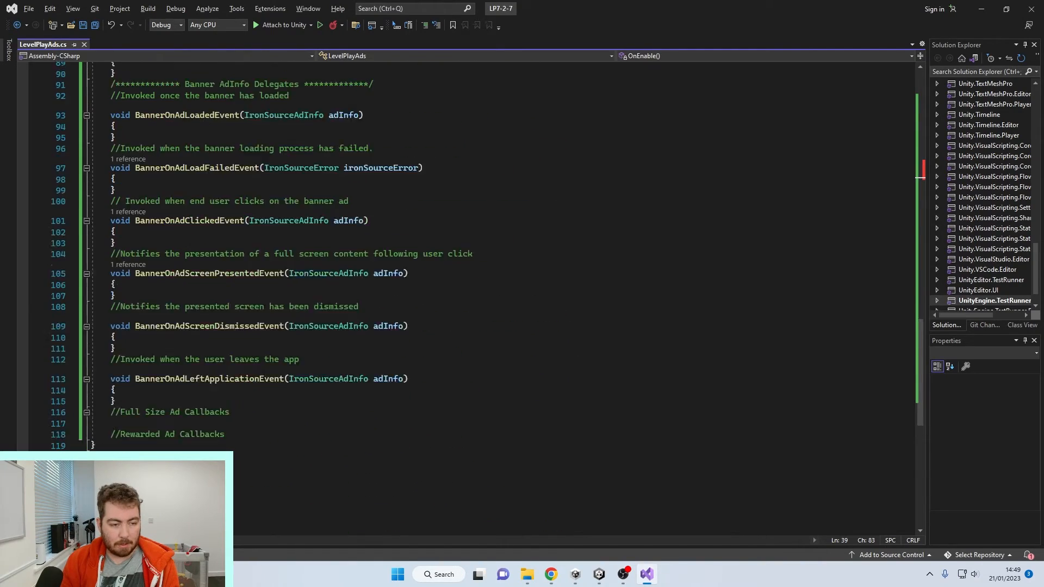
scroll(176, 253, "down", 5)
left_click(176, 257)
key("ctrl+v")
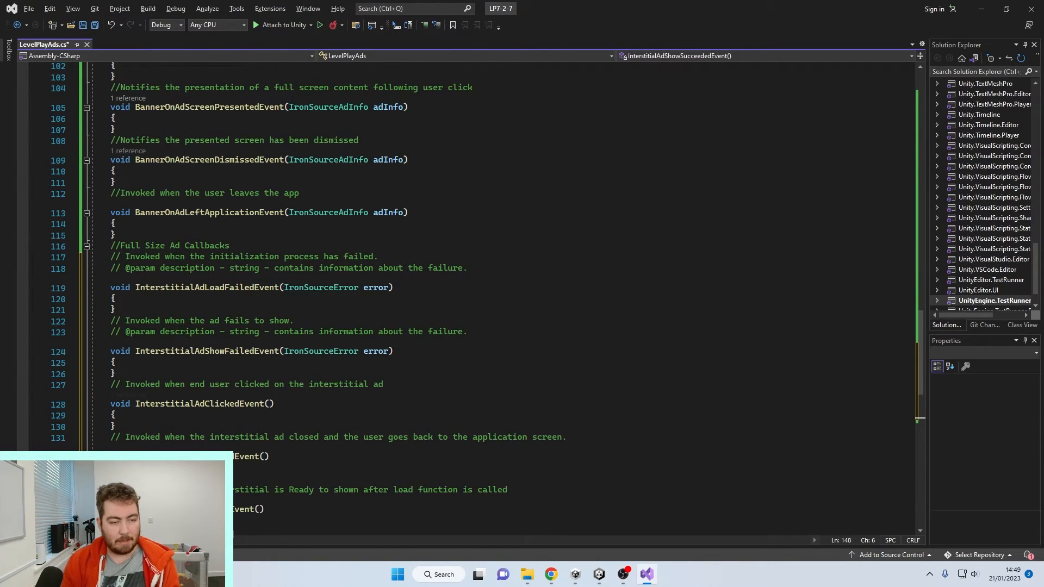
Copy the AdInfo interstitial event registrations from the guide and paste them into OnEnable below onInterstitialAdClosedEvent.
key("alt+Tab")
scroll(550, 345, "down", 10)
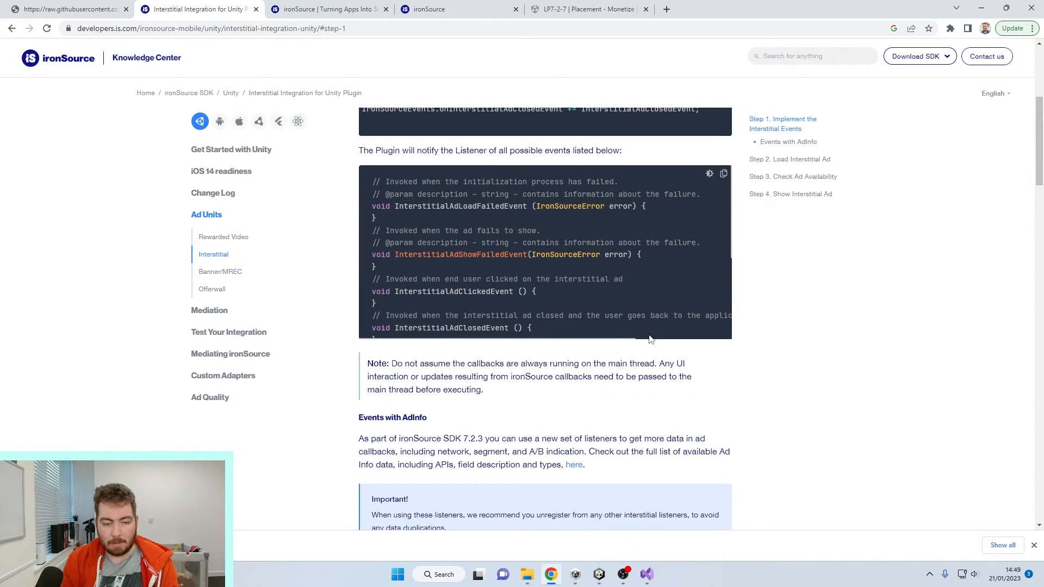
left_click_drag(374, 336, 731, 418)
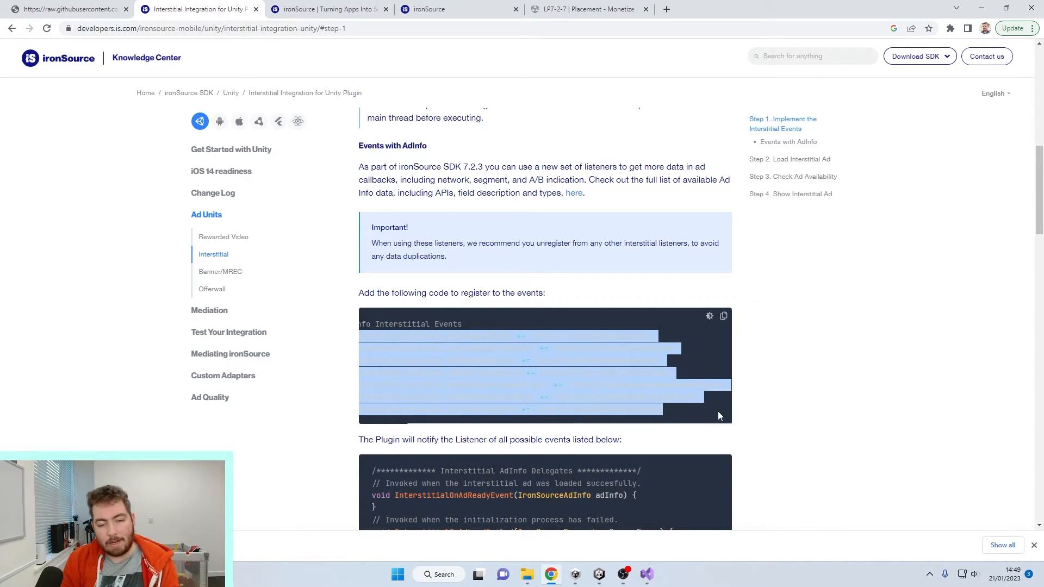
key("alt+Tab")
scroll(301, 386, "down", 5)
scroll(299, 381, "up", 20)
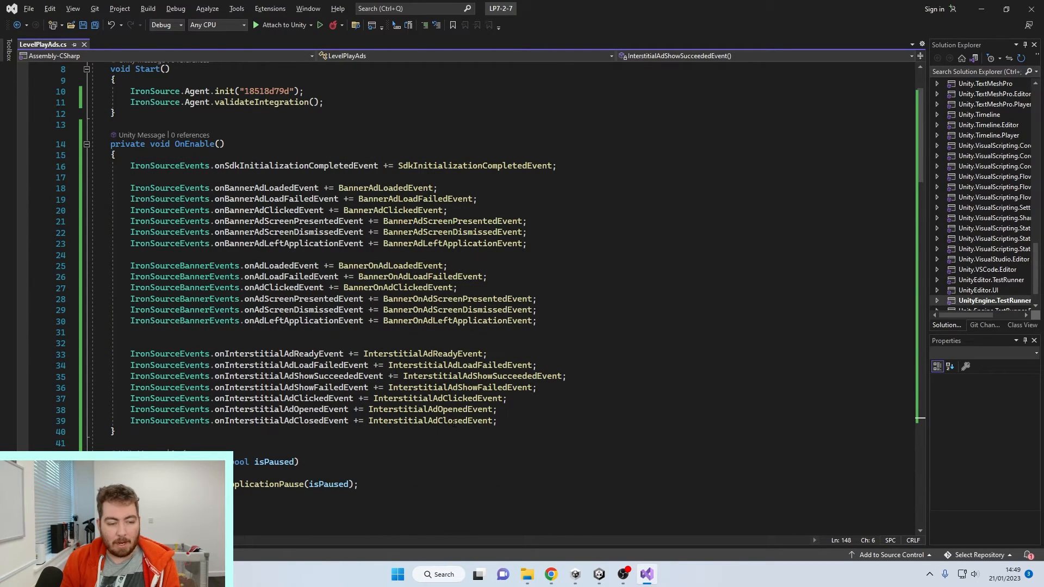
left_click(504, 418)
key("Return")
key("Return")
key("ctrl+v")
Copy the Interstitial AdInfo Delegates from the guide, paste them below InterstitialAdShowSucceededEvent, and save the script.
key("alt+Tab")
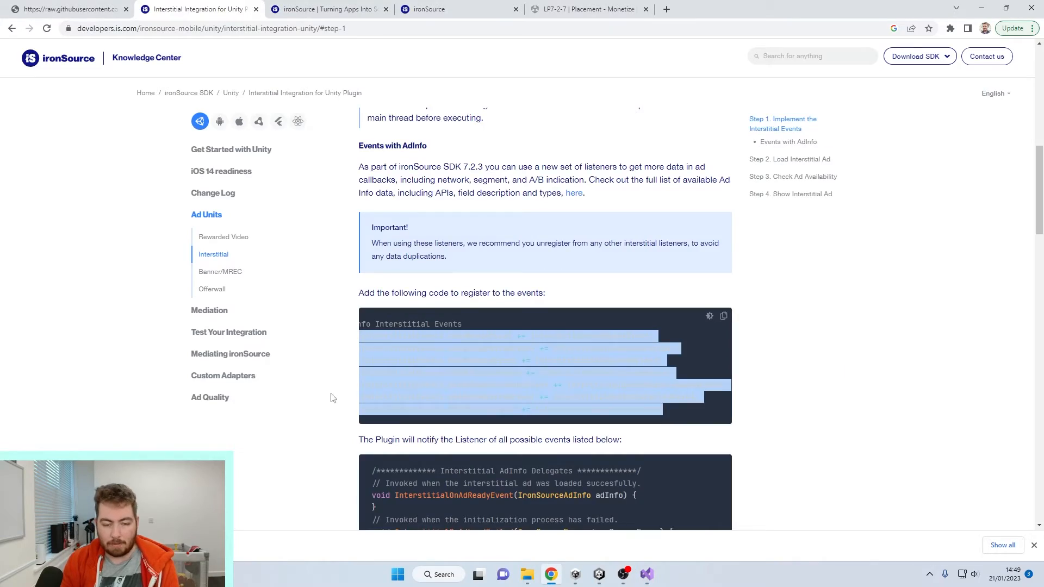
scroll(709, 323, "down", 4)
left_click(721, 247)
key("alt+Tab")
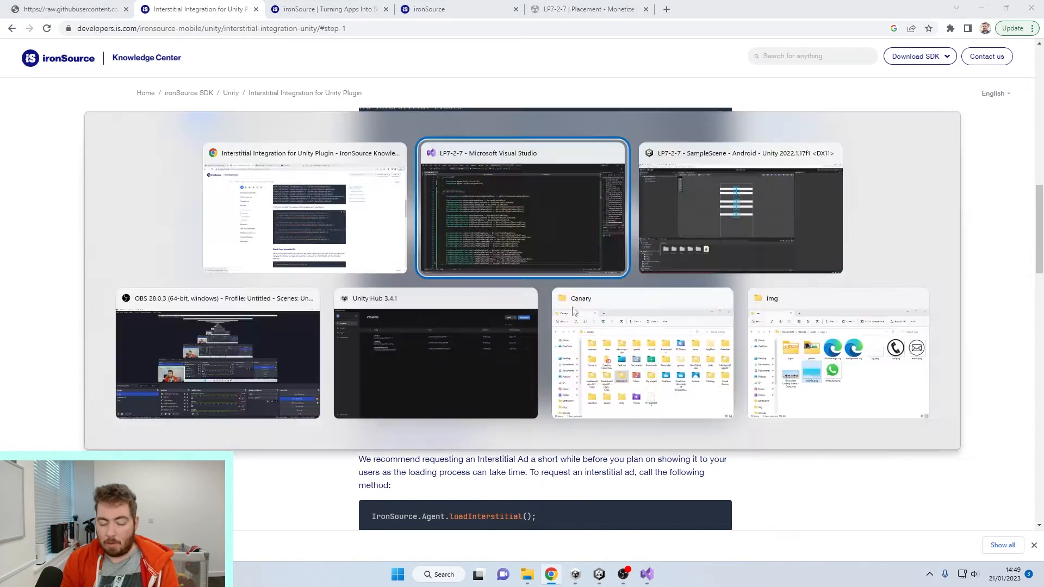
scroll(354, 412, "down", 20)
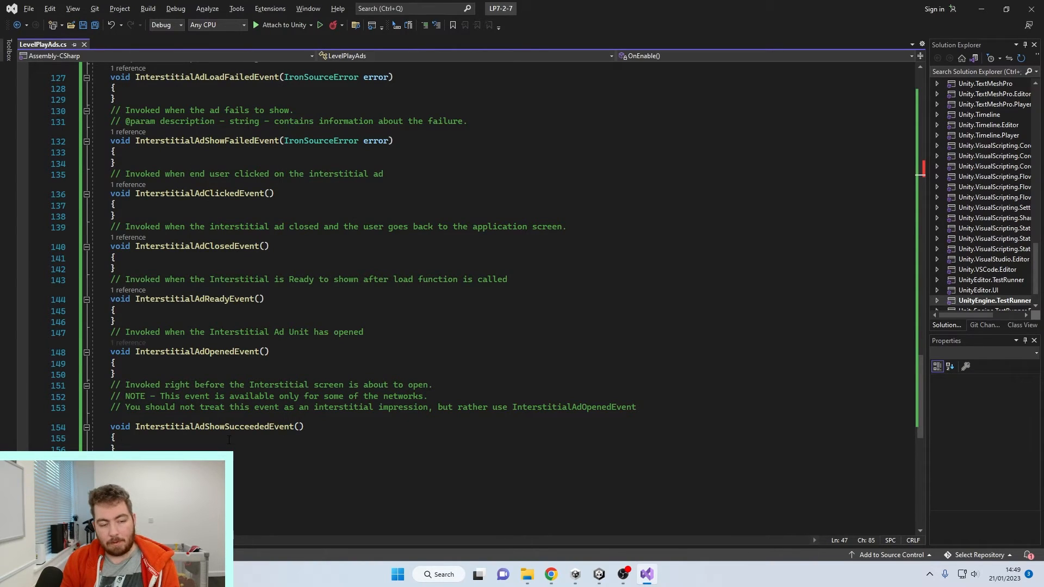
left_click(231, 441)
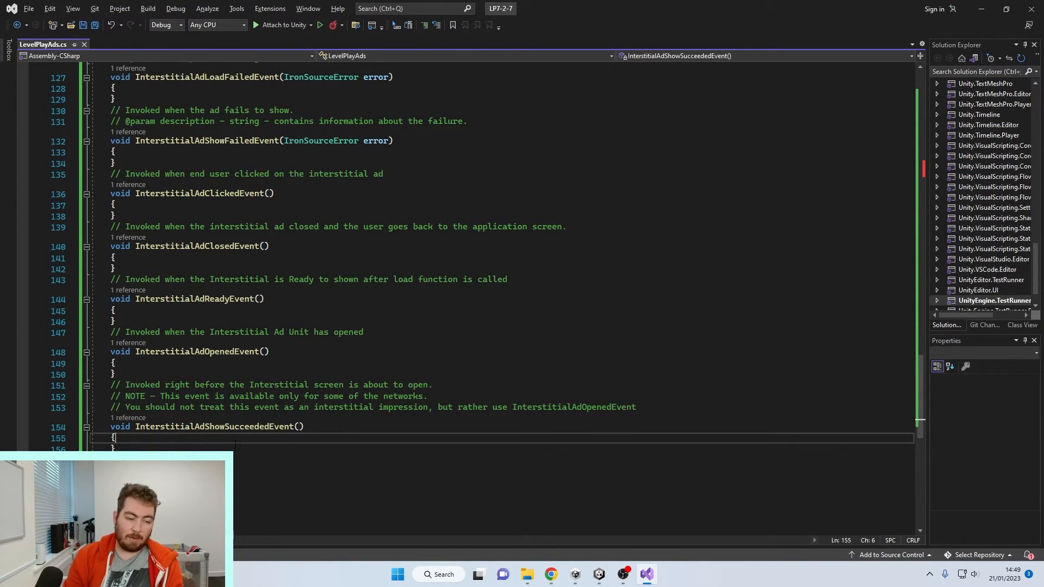
left_click(239, 446)
key("Return")
key("ctrl+v")
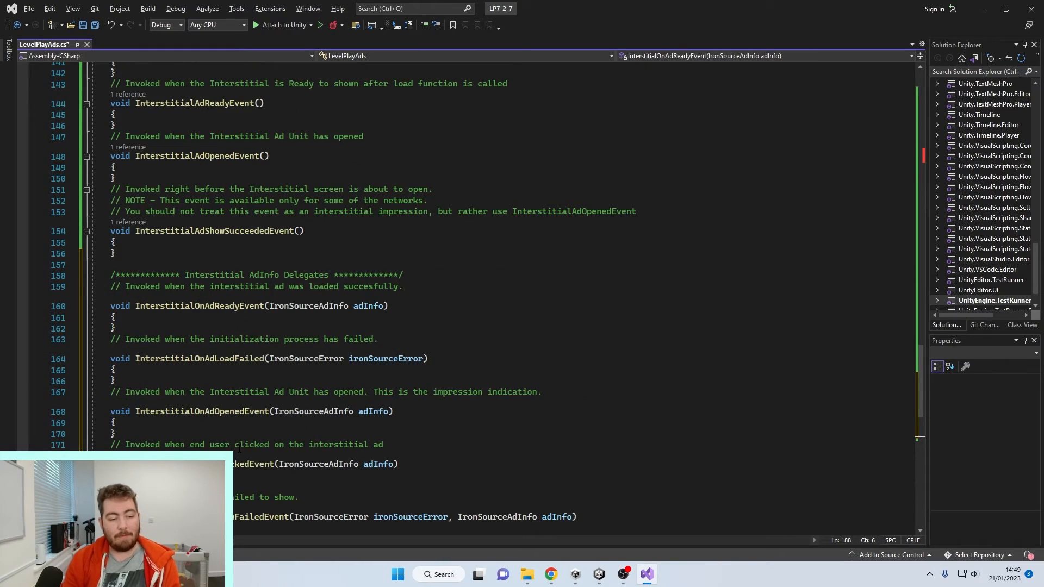
key("ctrl+s")
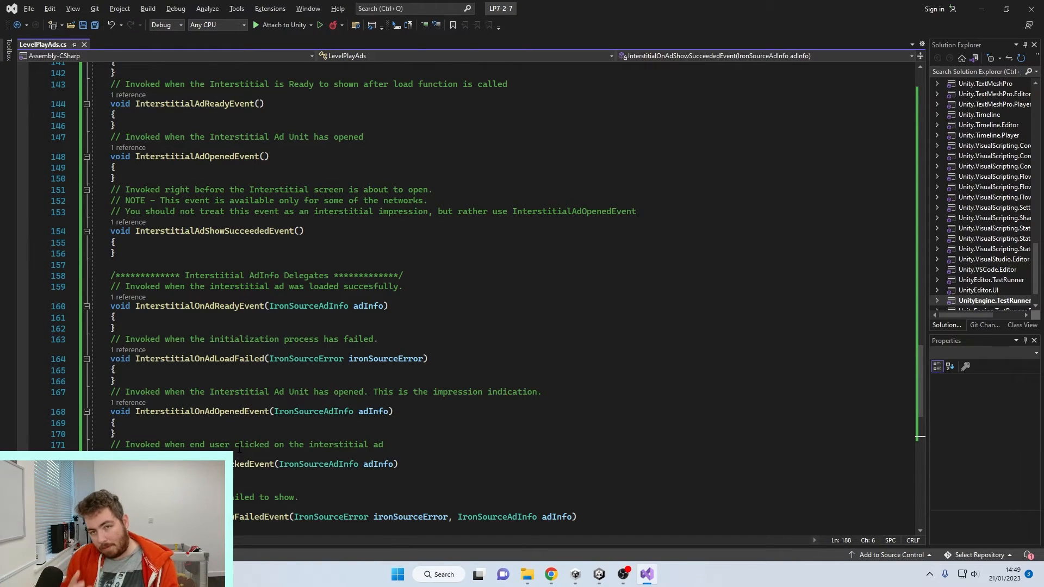
Copy the IronSource.Agent.loadInterstitial(); call from Step 2 of the interstitial guide in the browser and return to the script.
key("alt+Tab")
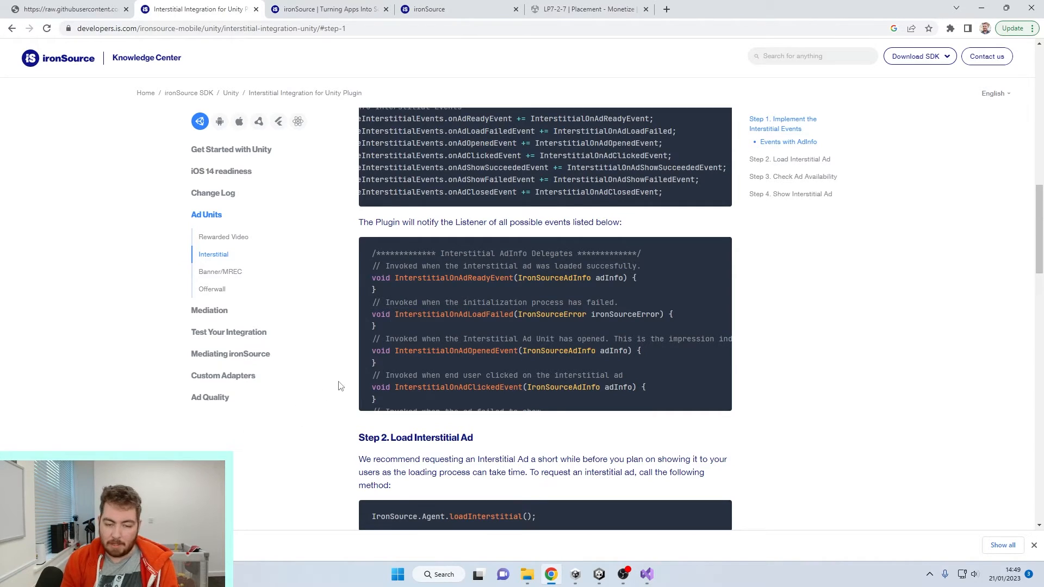
scroll(350, 378, "down", 3)
scroll(350, 379, "down", 1)
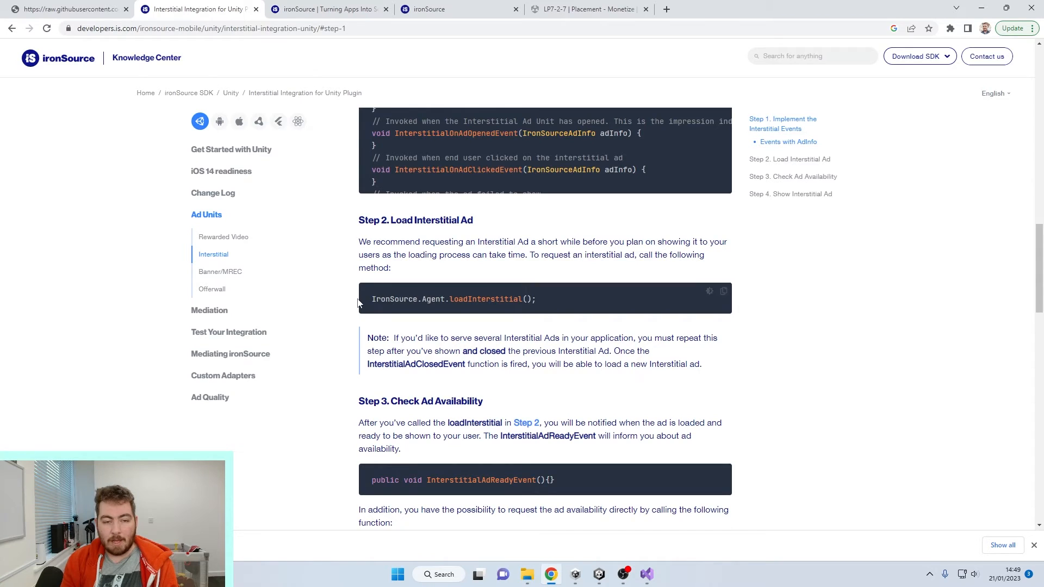
left_click_drag(360, 303, 554, 302)
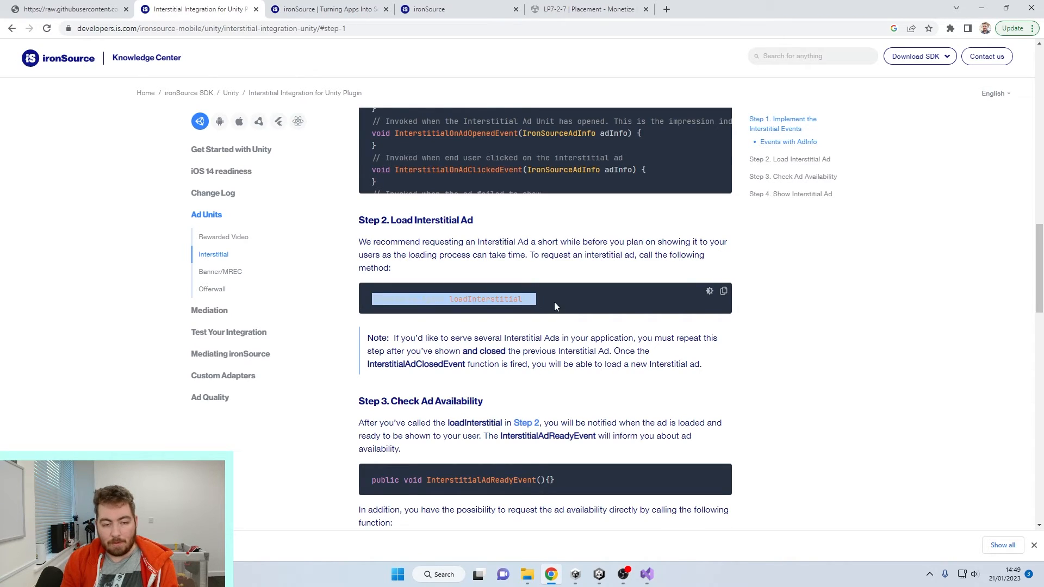
left_click(726, 292)
key("alt+Tab")
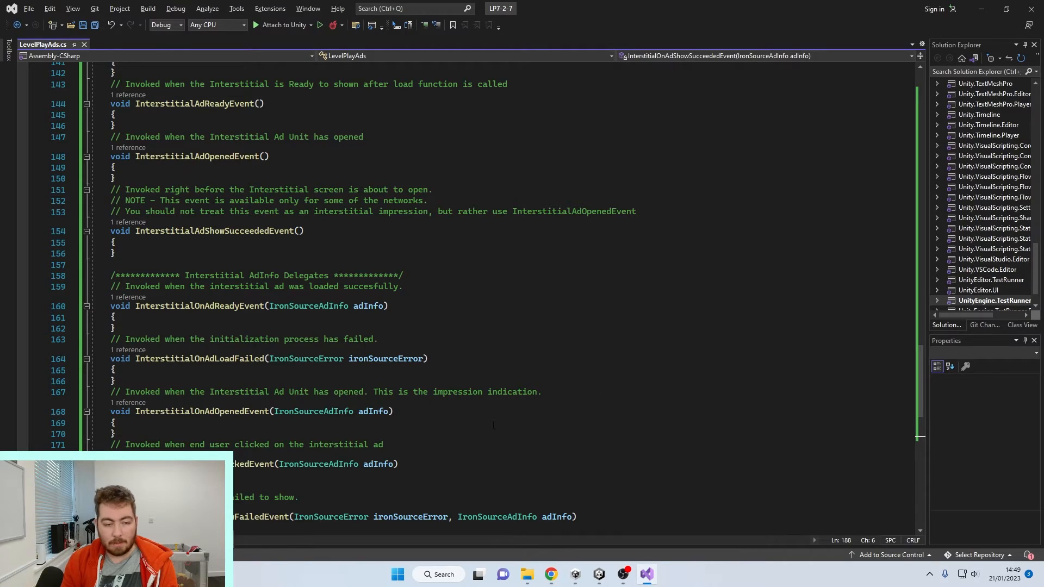
Add a public void LoadFullAd() method under the //FullSize Buttons comment, paste the loadInterstitial call into its body, and save the script.
scroll(404, 379, "up", 20)
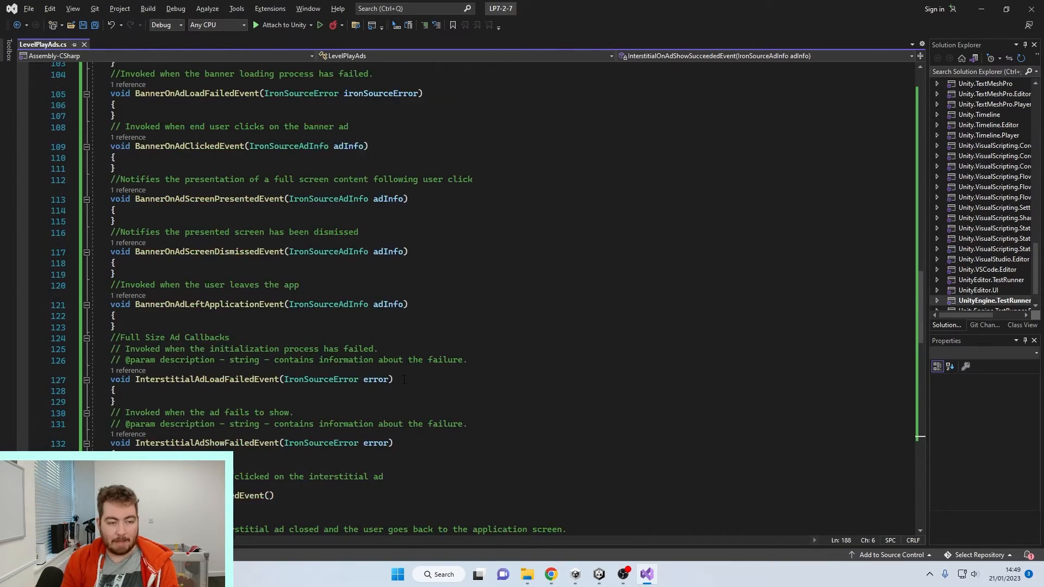
scroll(404, 378, "up", 10)
left_click(153, 362)
left_click(164, 384)
type("public ")
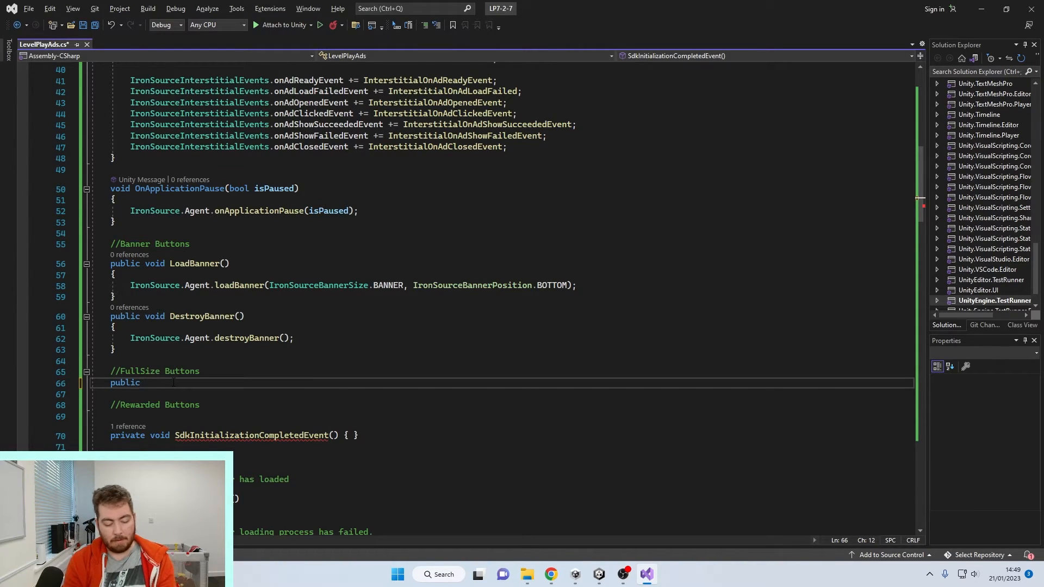
type("void ")
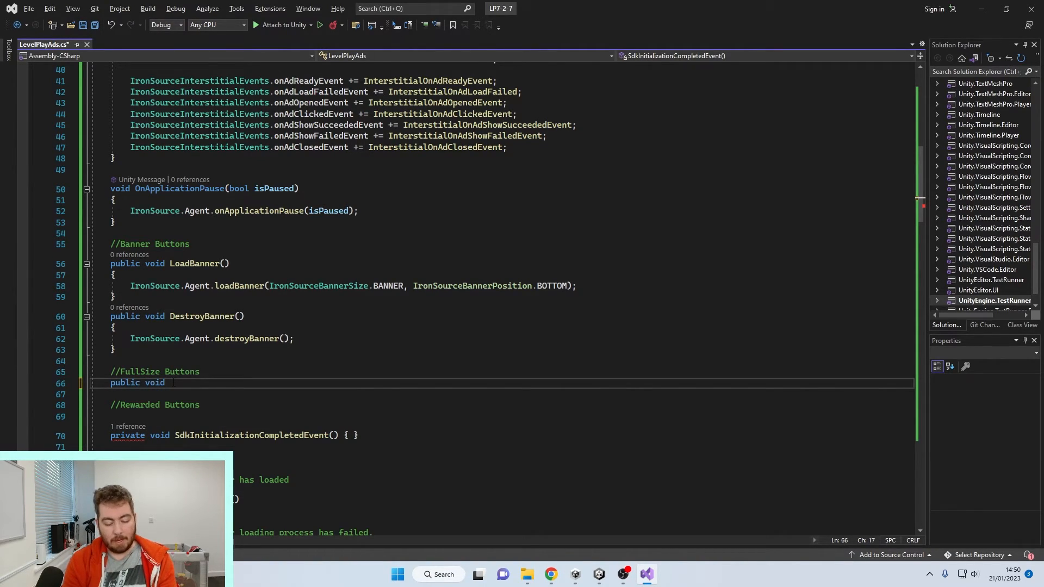
type("Load")
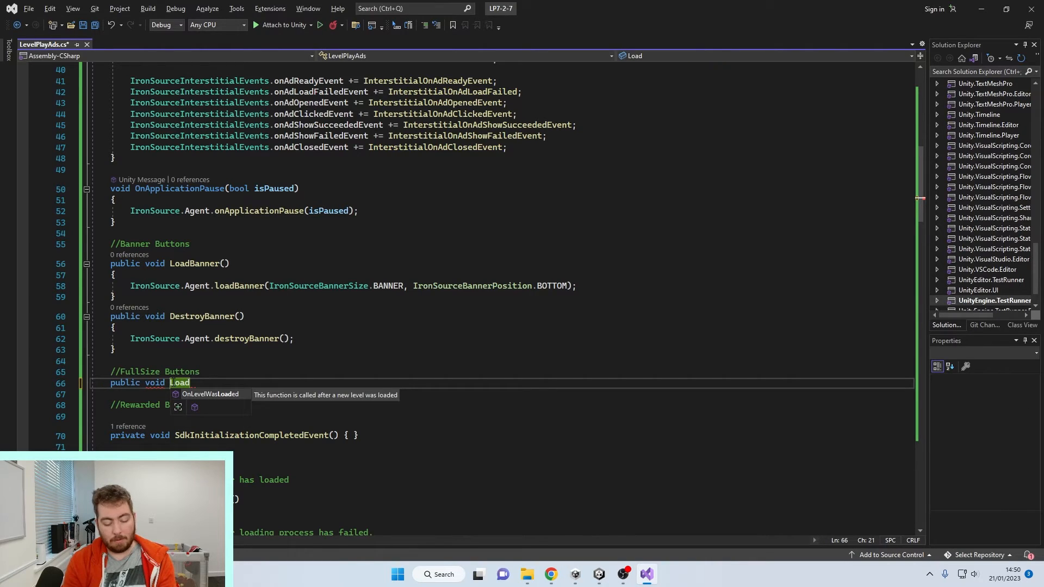
type("FullAd")
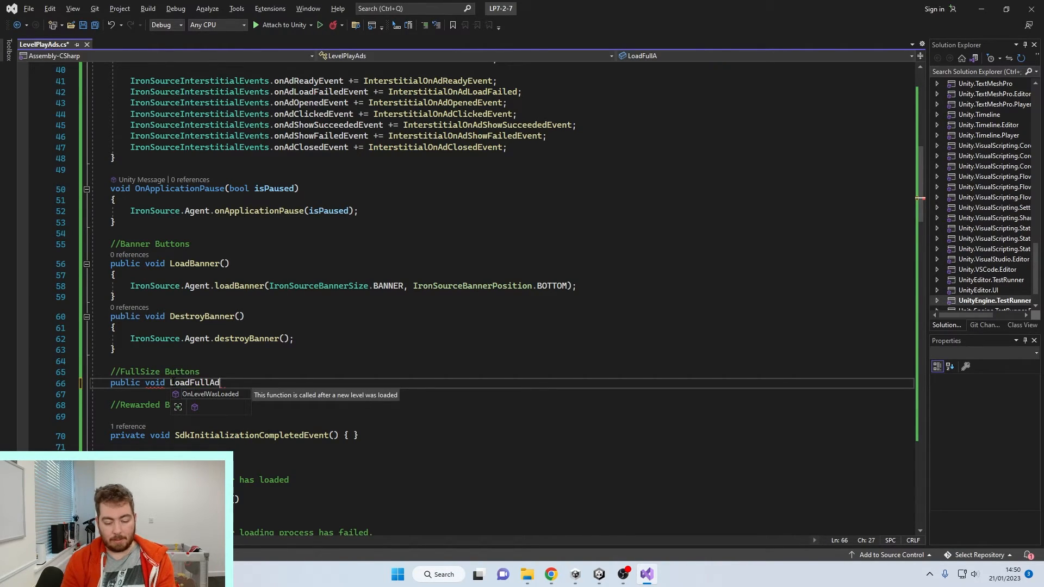
type("(){")
key("Return")
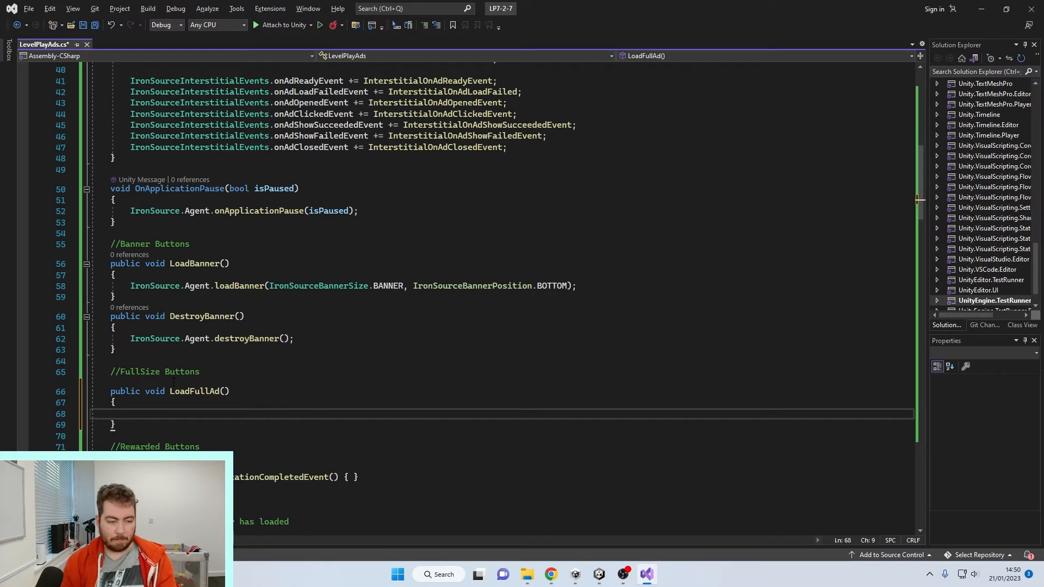
key("ctrl+v")
key("ctrl+s")
Declare a public void ShowFullSizeAd() method below LoadFullAd.
left_click(191, 435)
key("Return")
type("pub")
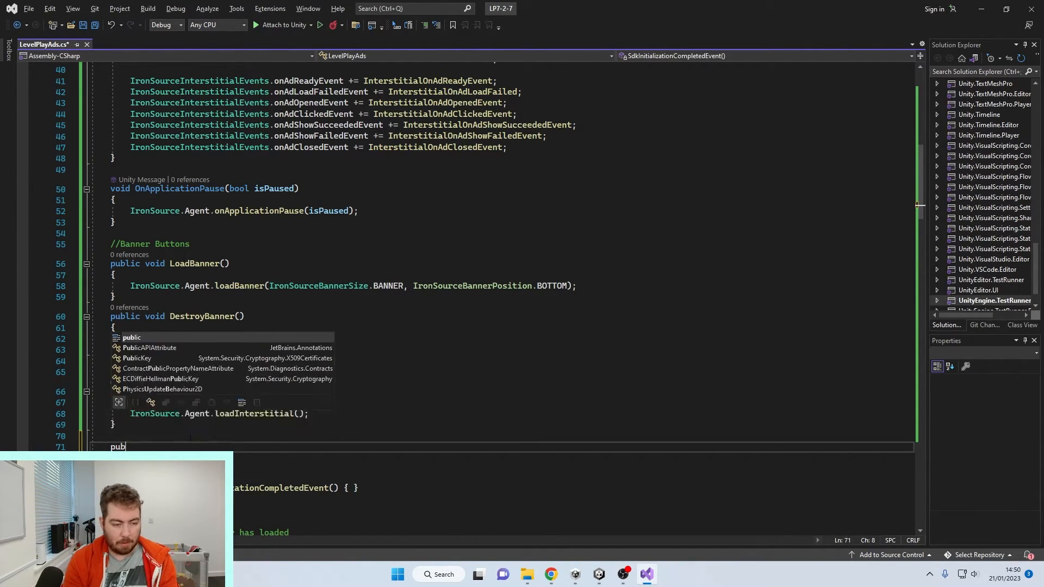
type("lic void Show")
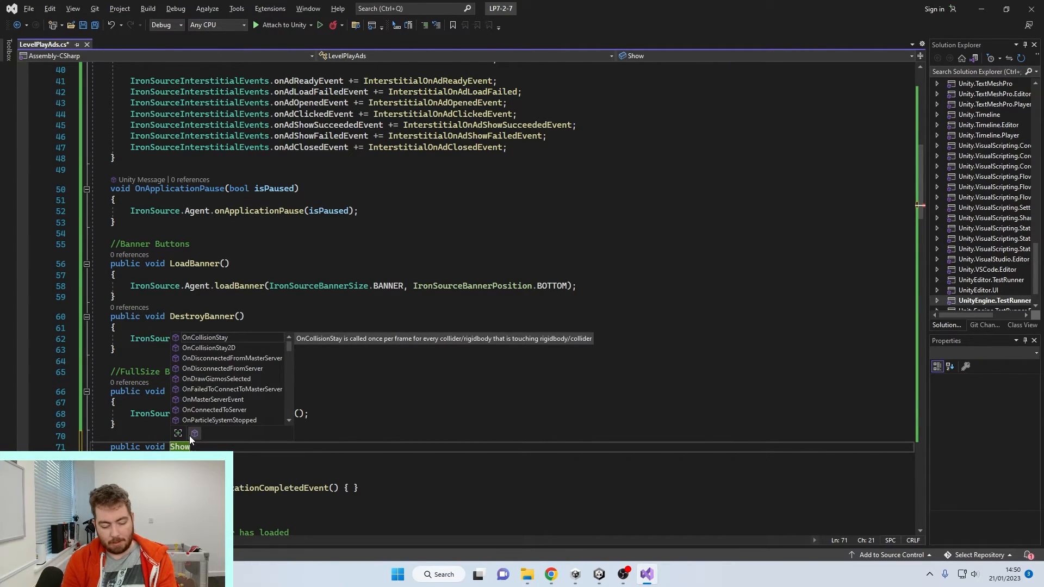
type("FullSizeAd(")
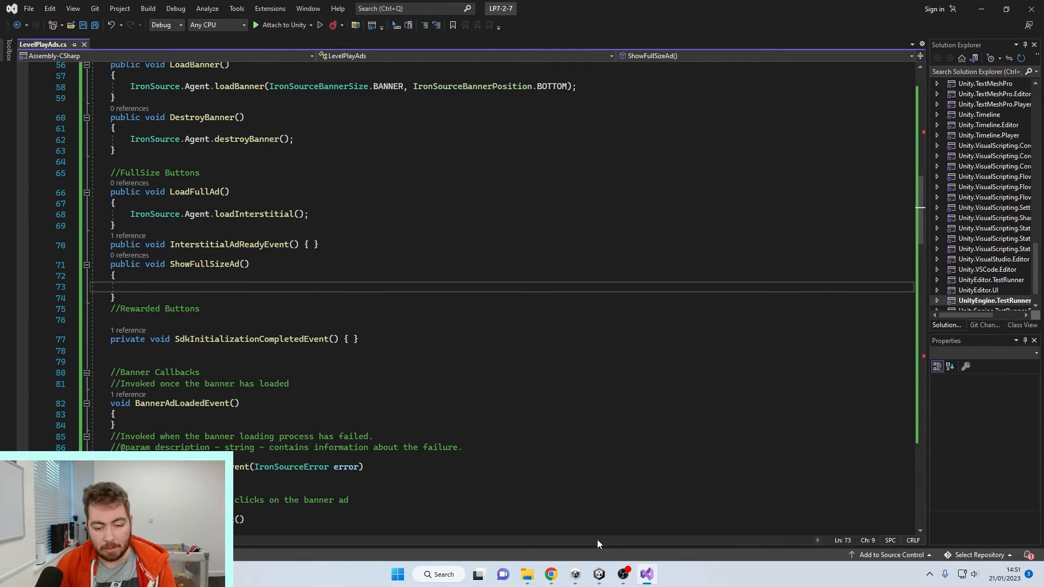
Copy the IronSource.Agent.showInterstitial(); call from Step 4 of the interstitial guide and return to the script.
left_click(551, 574)
scroll(550, 403, "down", 5)
scroll(549, 403, "down", 3)
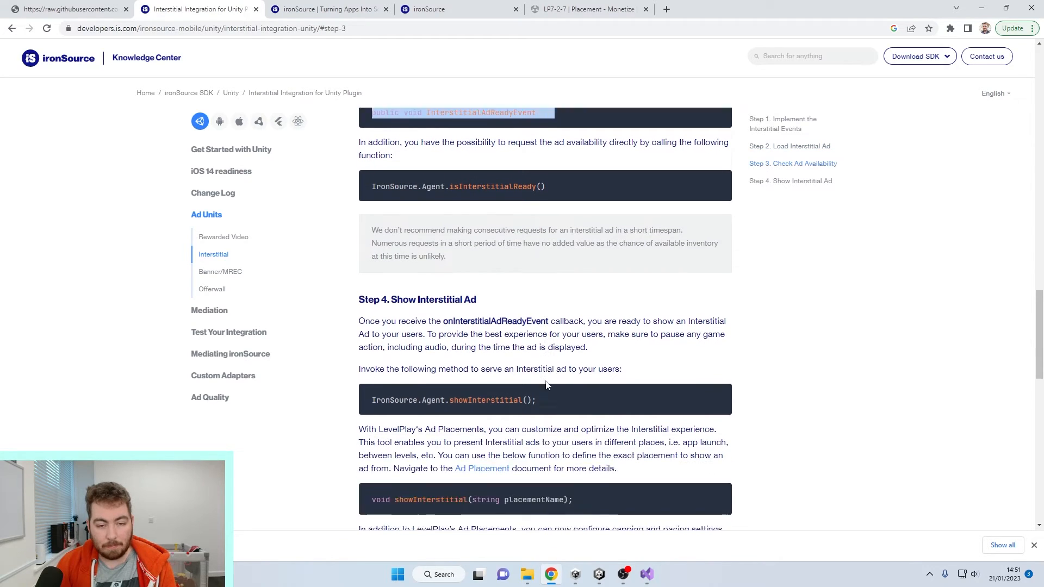
left_click_drag(567, 332, 362, 330)
key("ctrl+c")
key("alt+Tab")
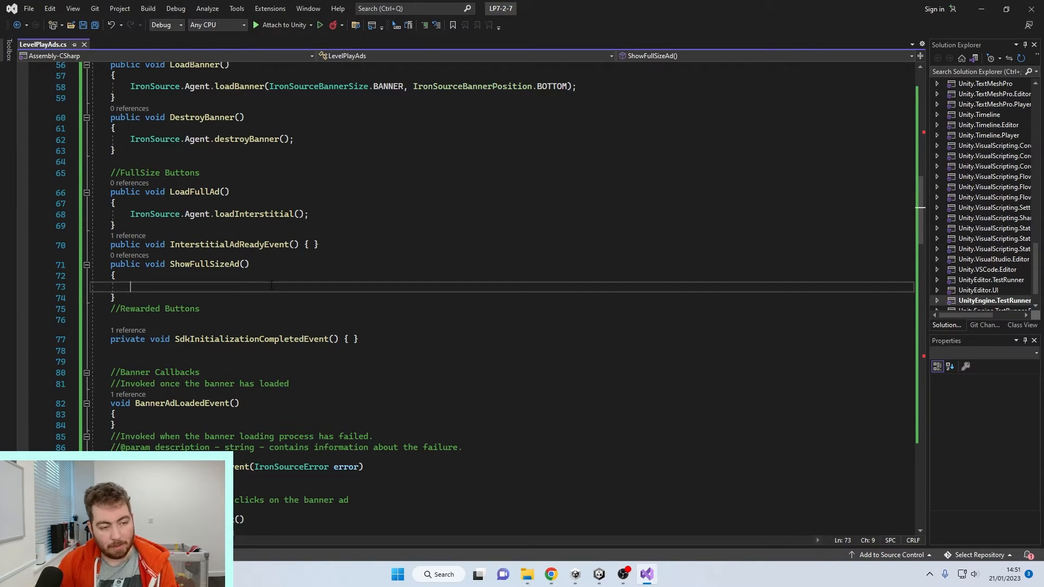
Start an if statement inside ShowFullSizeAd that checks IronSource.Agent.isInterstitialReady().
type("if(")
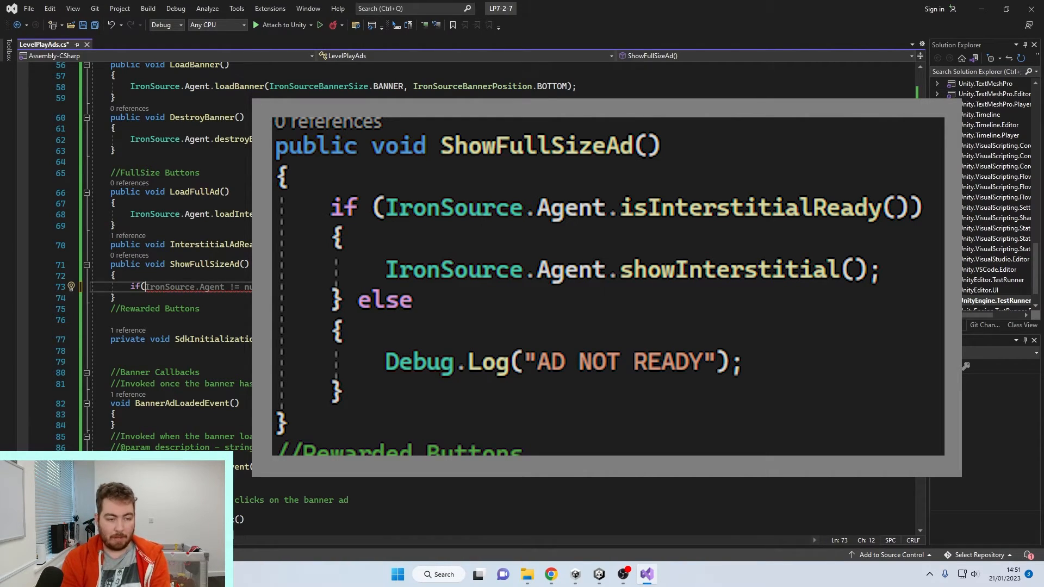
type("IronSource.Agent")
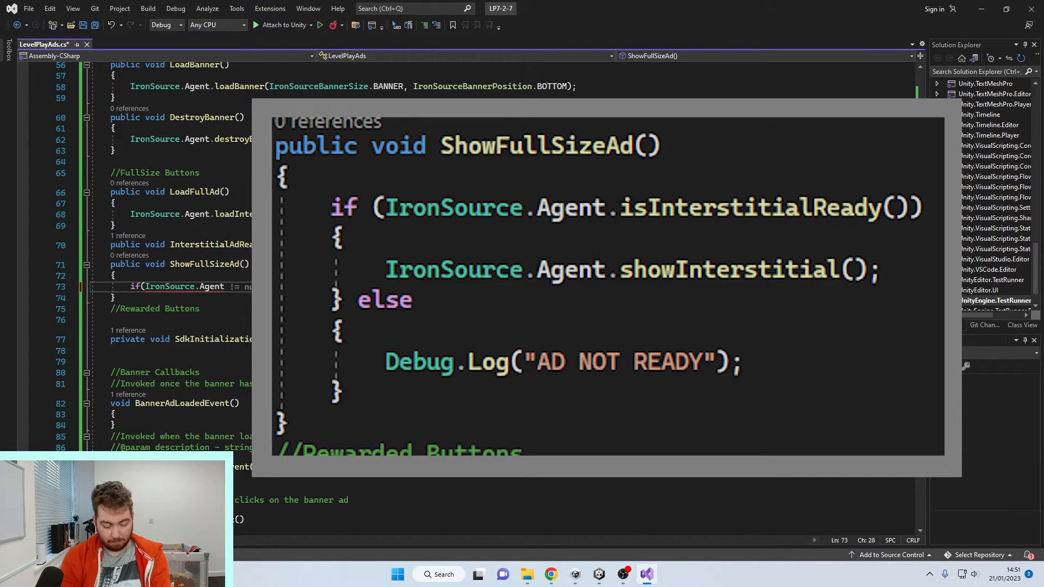
type(".is")
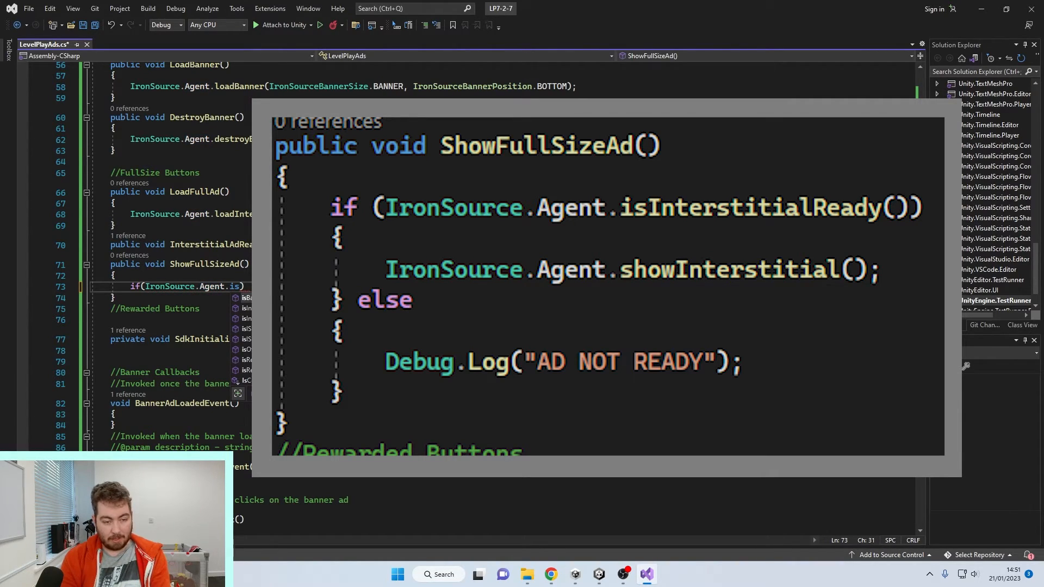
key("Down")
key("Down")
key("Tab")
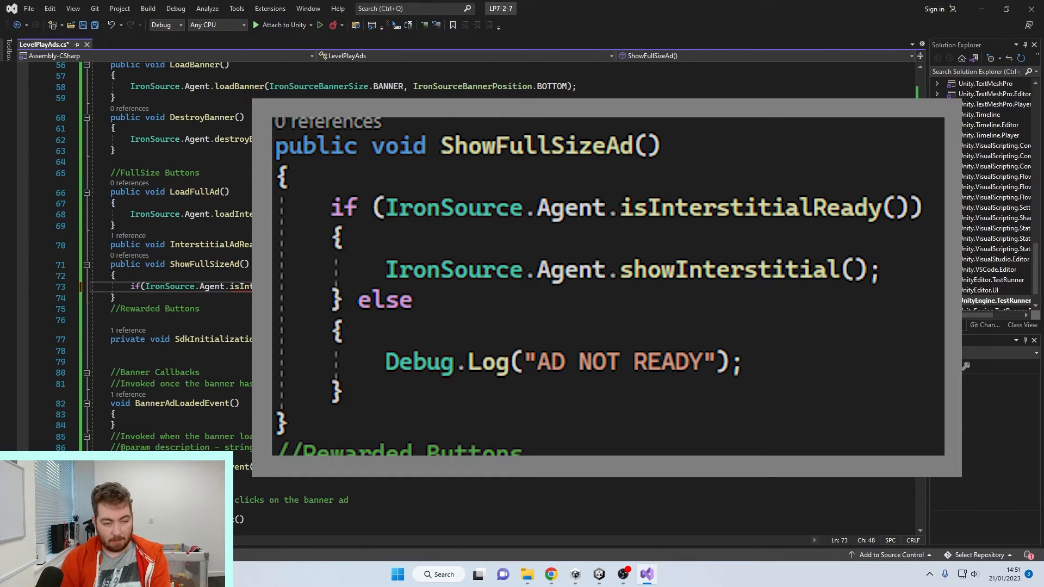
type("()")
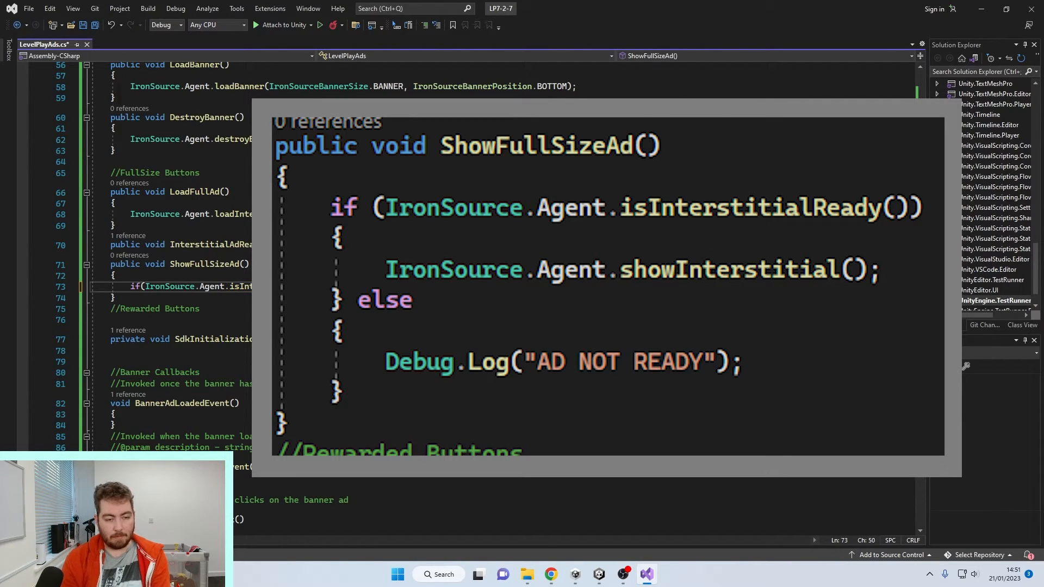
Give the if statement a braced body that calls IronSource.Agent.showInterstitial(); and save the script.
key("Return")
type("{")
key("Return")
type("IronSource.Agent.showInterstitial();")
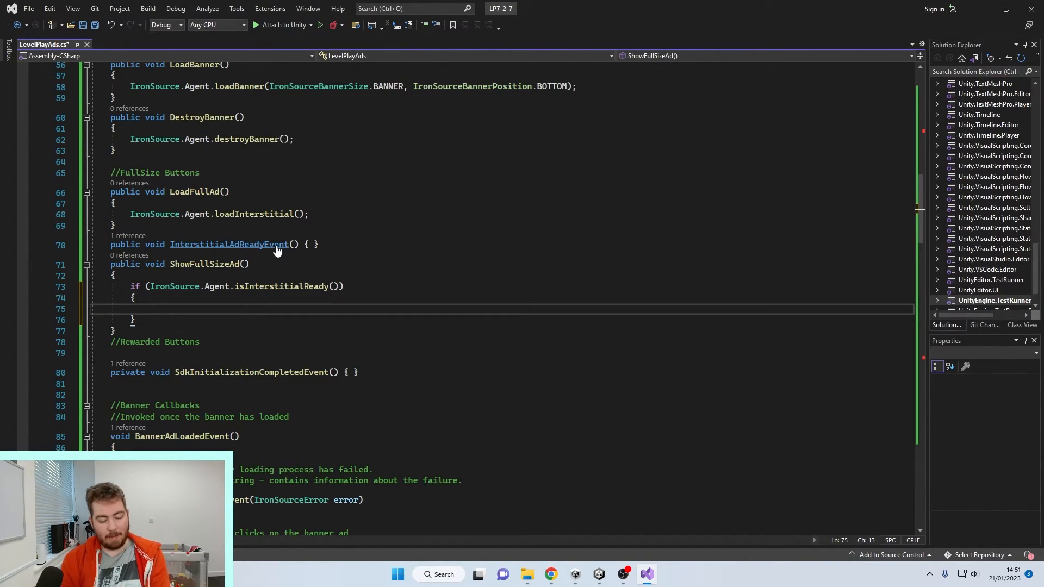
key("ctrl+s")
Add an else branch that logs "AD NOT READY" with Debug.Log and save the script.
key("Down")
type("else {")
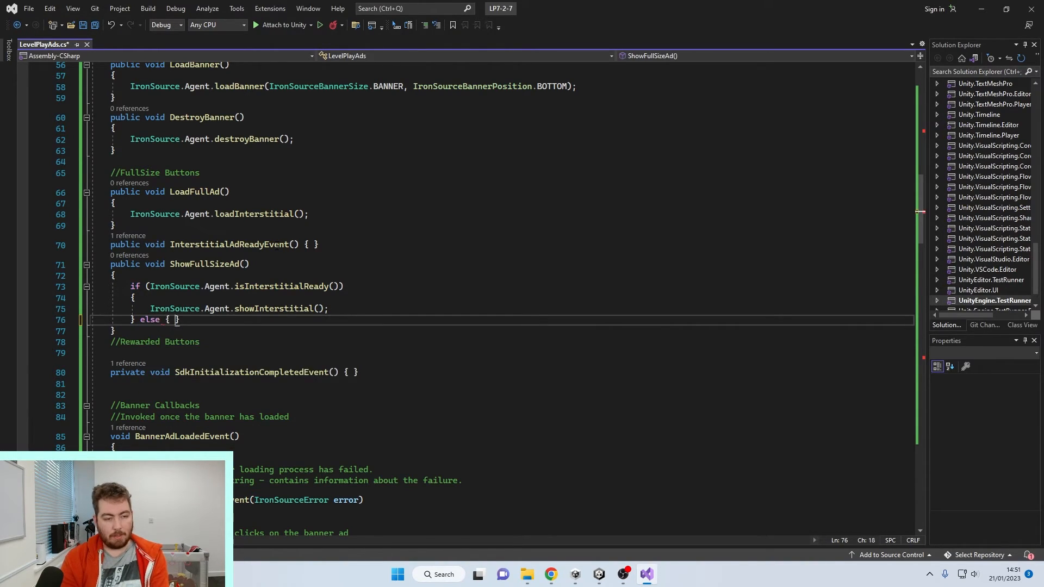
key("Return")
type("Debug.L")
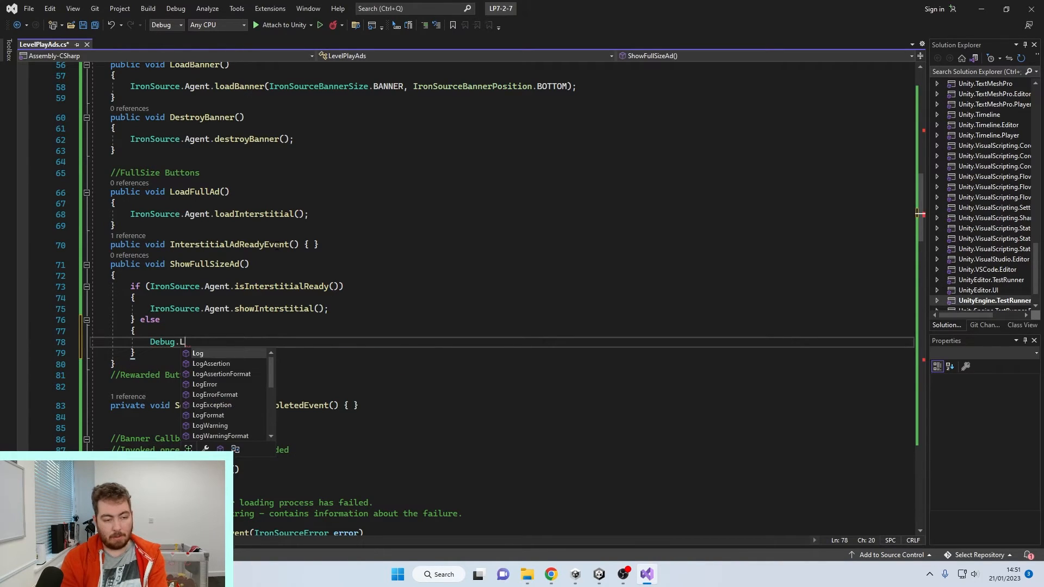
key("Tab")
type("()\"AD NOT RE")
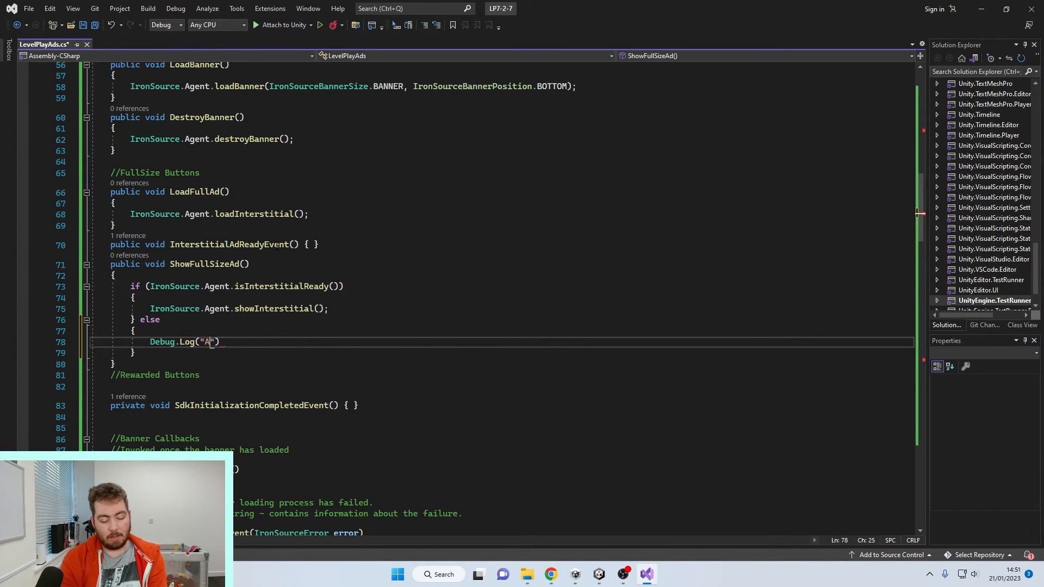
type("ADY\");")
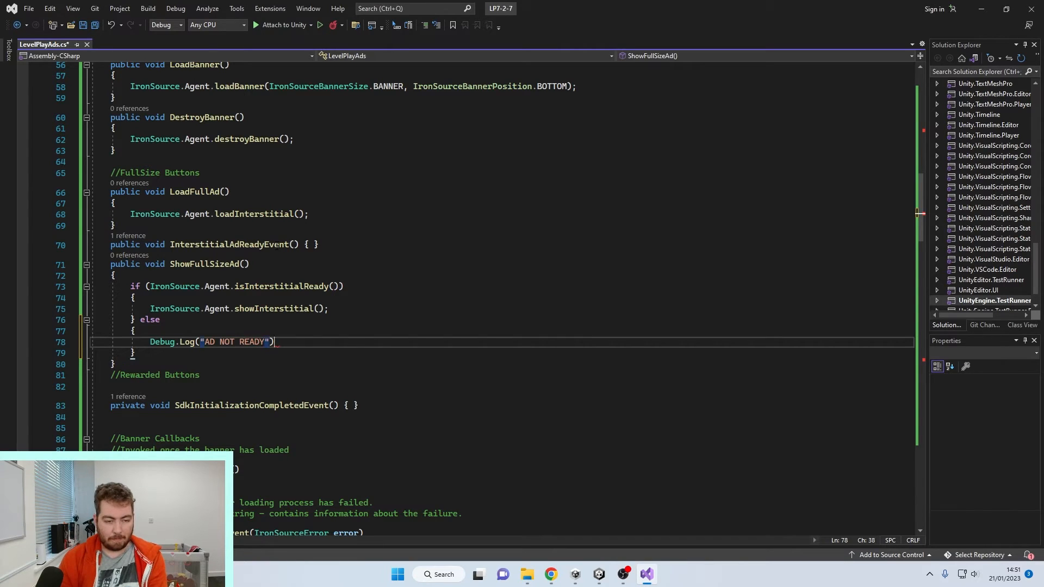
key("ctrl+s")
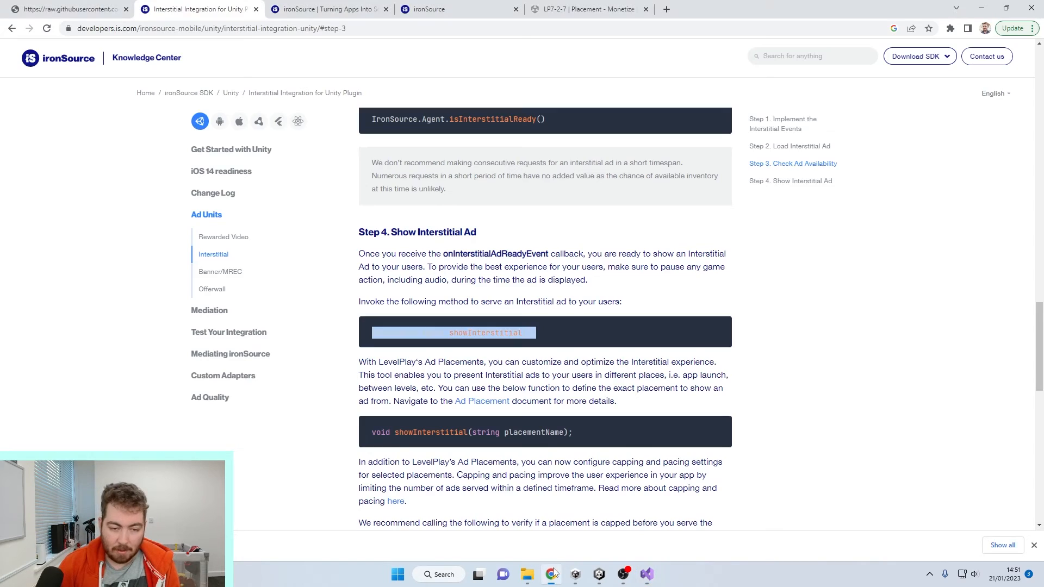
Check the rest of the interstitial guide in the browser for remaining integration steps.
left_click(551, 574)
scroll(561, 378, "down", 7)
scroll(562, 378, "down", 6)
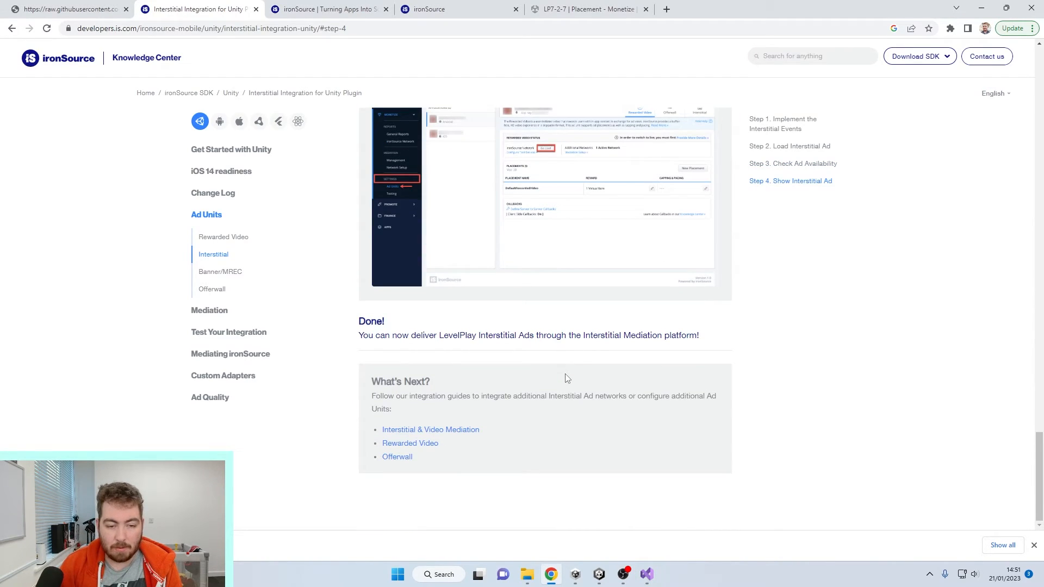
Switch to the Unity editor and clear the console messages.
left_click(647, 574)
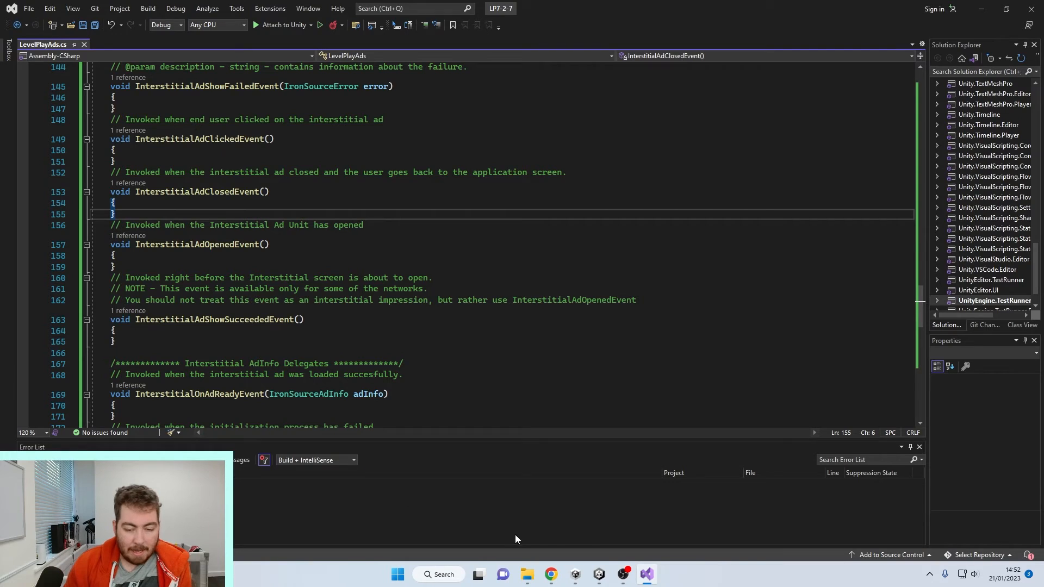
left_click(600, 577)
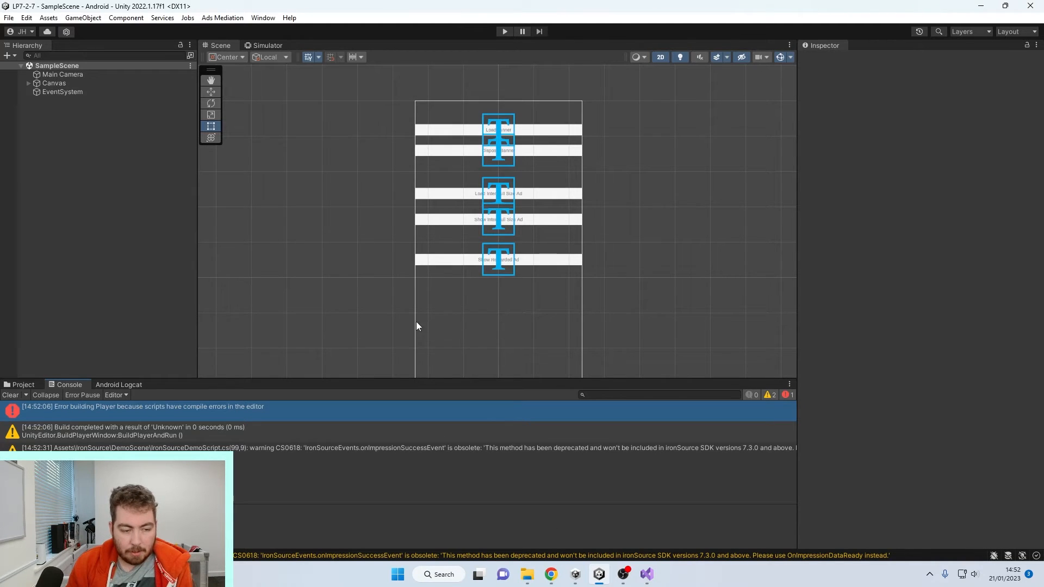
left_click(10, 395)
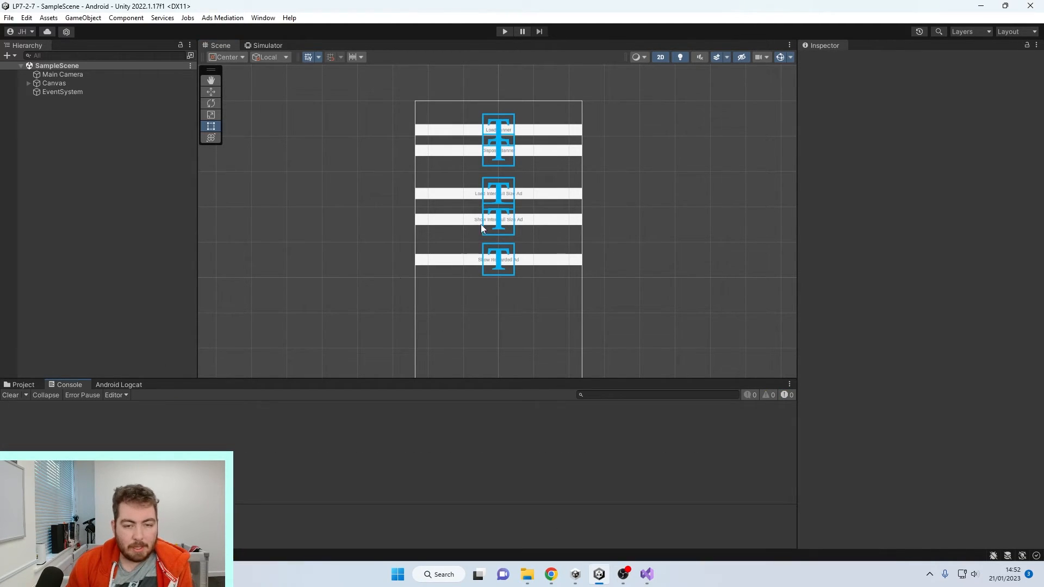
Give the LoadInterAd button an On Click event that calls LevelPlayAds.LoadFullAd on the Main Camera.
left_click(461, 200)
left_click(461, 199)
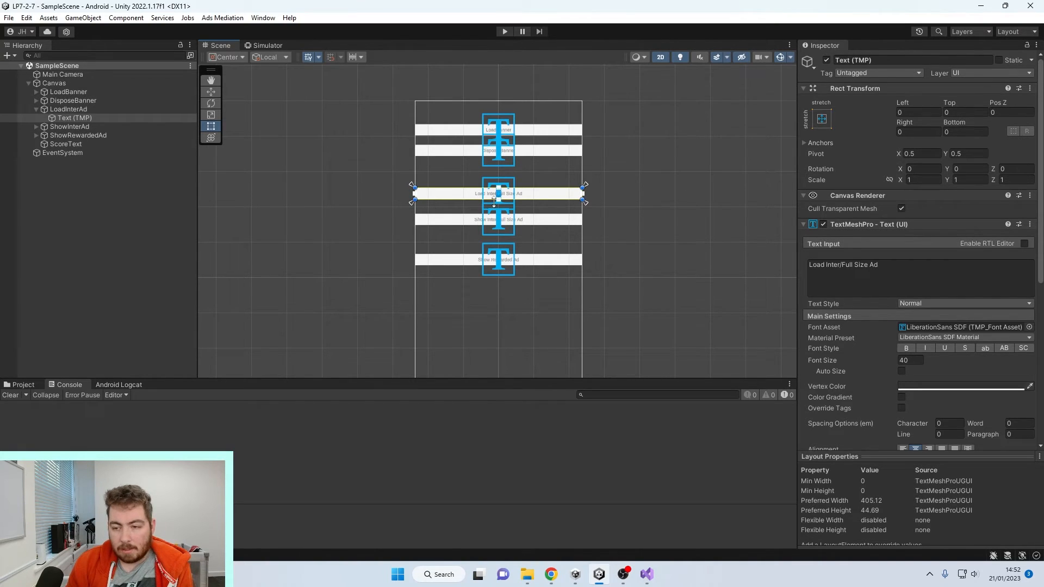
scroll(951, 408, "down", 5)
scroll(794, 338, "down", 2)
scroll(899, 327, "down", 2)
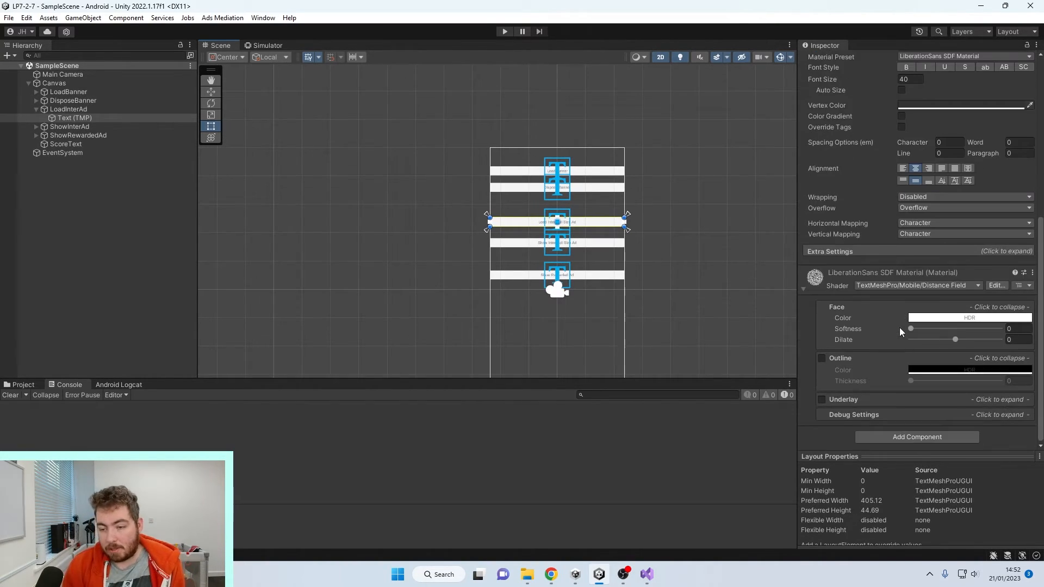
left_click(73, 111)
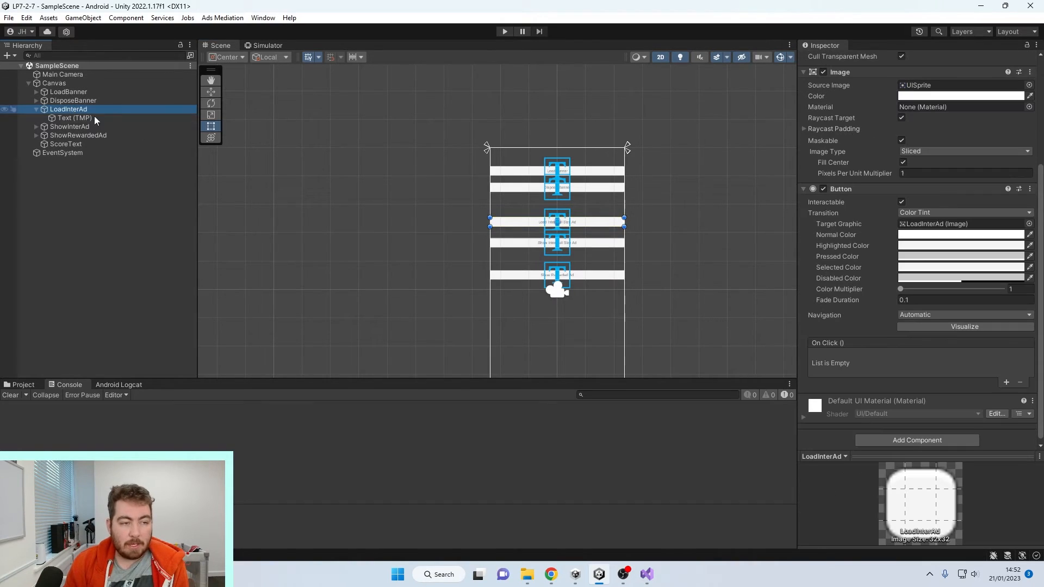
left_click(1005, 382)
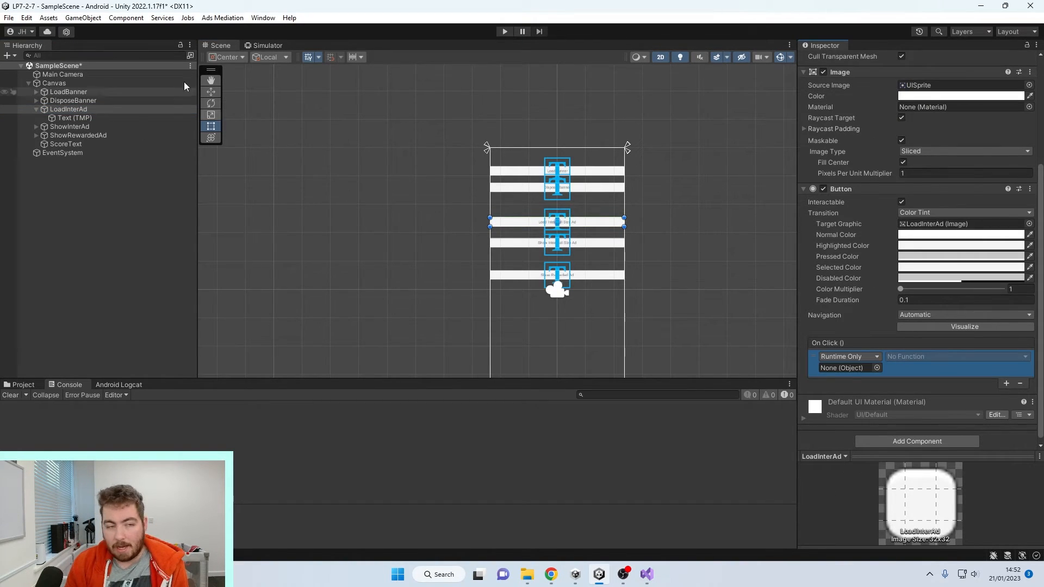
left_click_drag(68, 109, 897, 330)
left_click_drag(868, 371, 866, 367)
left_click(956, 356)
mouse_move(936, 433)
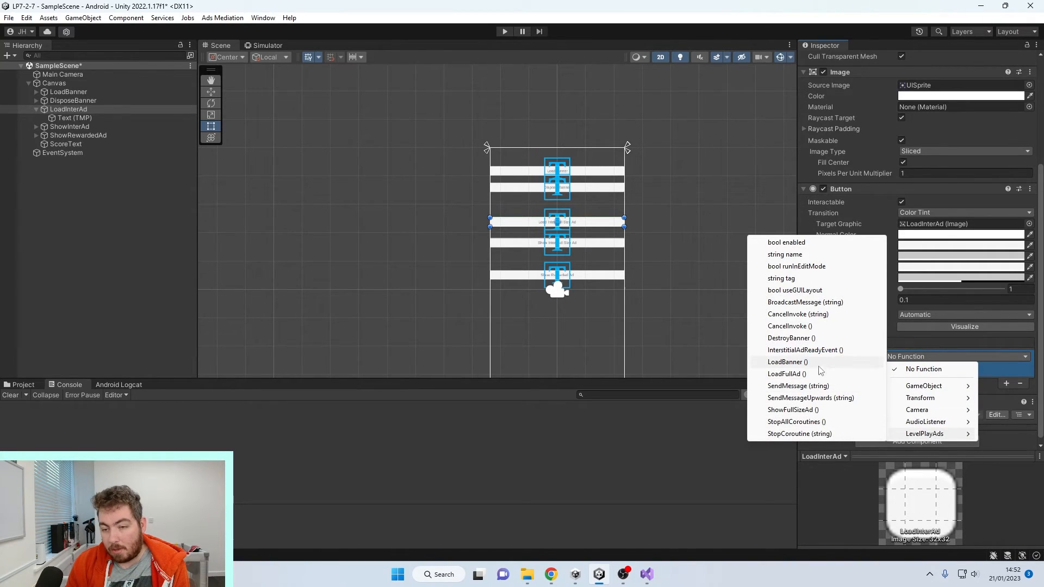
left_click(833, 374)
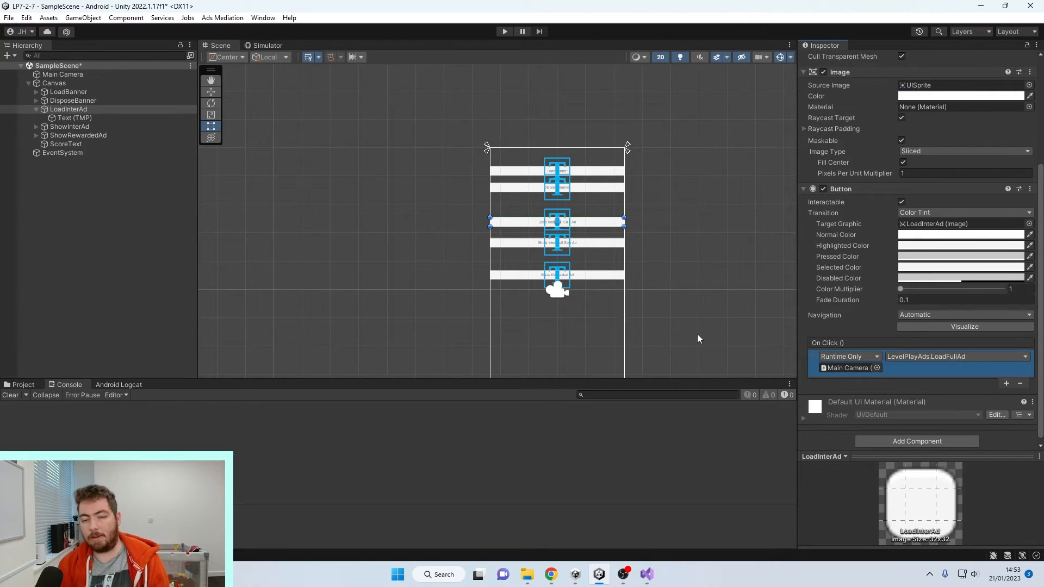
Give the ShowInterAd button an On Click event that calls LevelPlayAds.ShowFullSizeAd on the Main Camera.
left_click(64, 128)
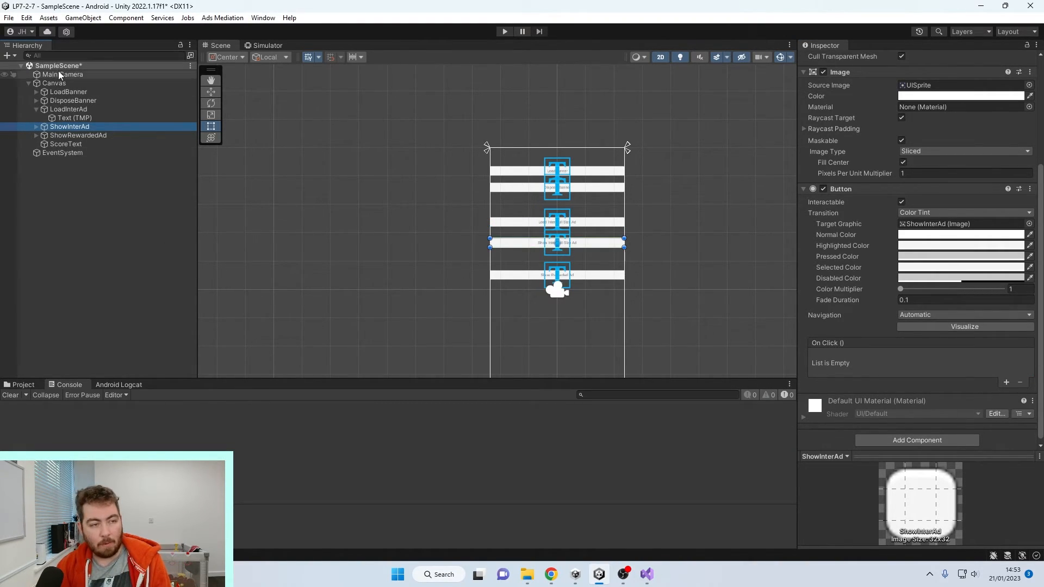
left_click(1006, 383)
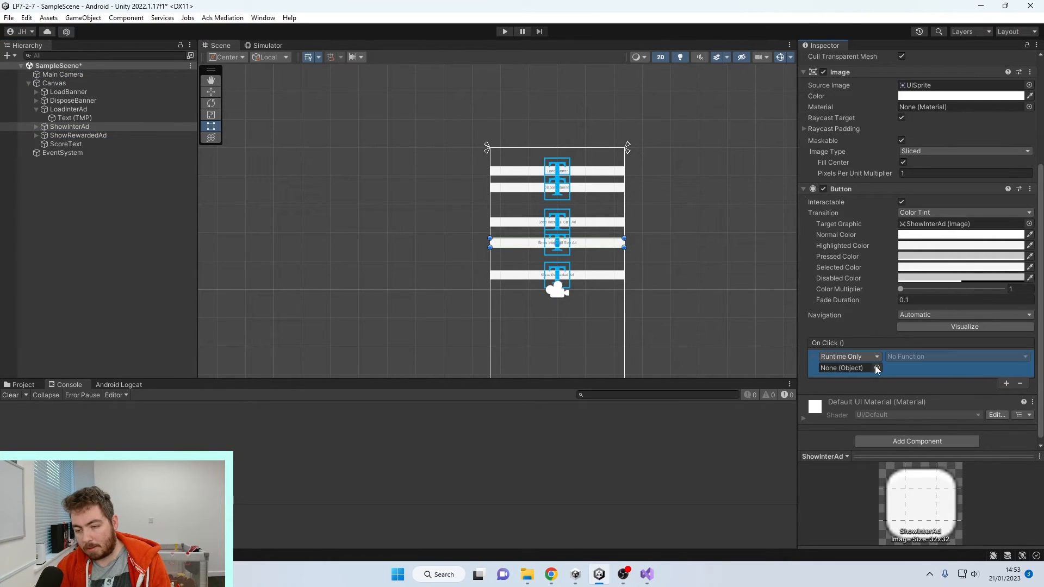
left_click_drag(62, 75, 843, 371)
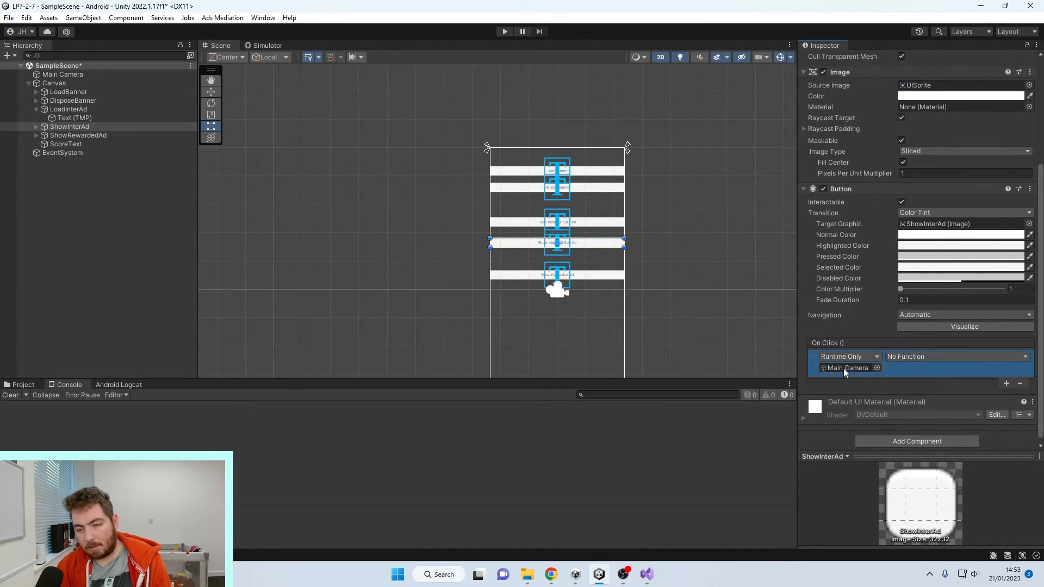
left_click(957, 356)
mouse_move(929, 433)
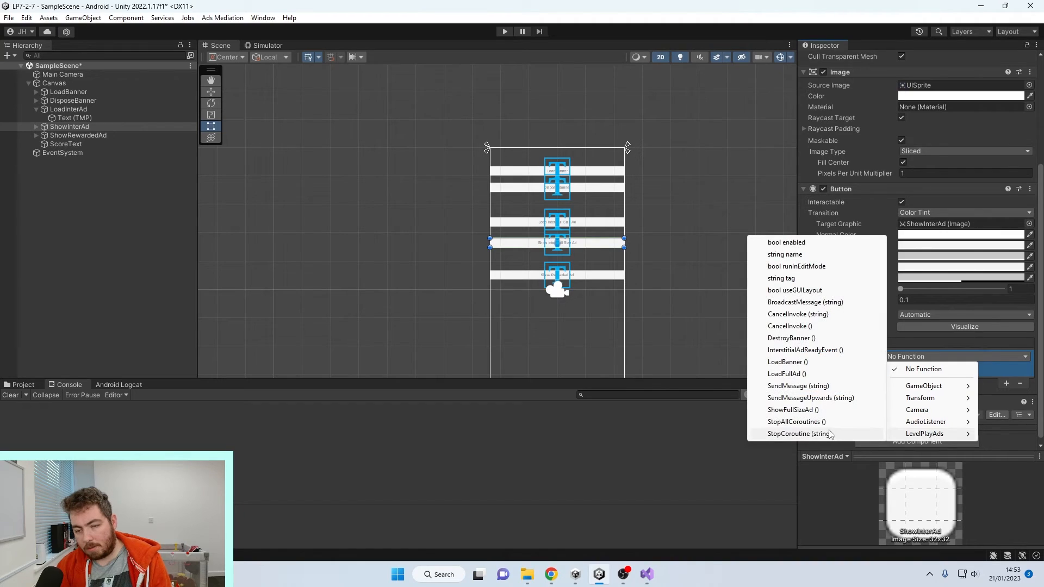
left_click(793, 409)
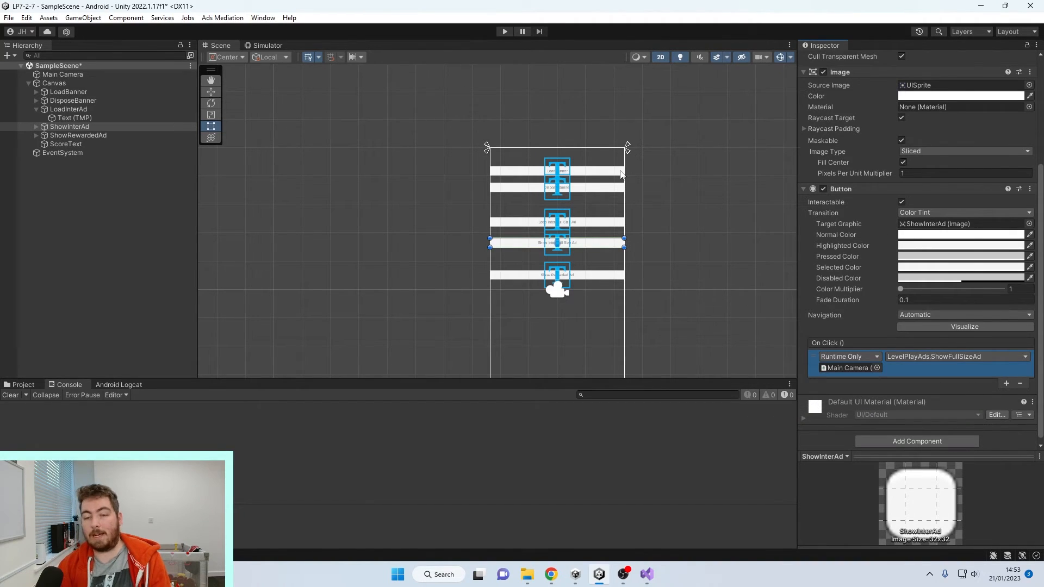
Build and run the project on the Android device, saving the modified SampleScene.
left_click(700, 268)
left_click(9, 18)
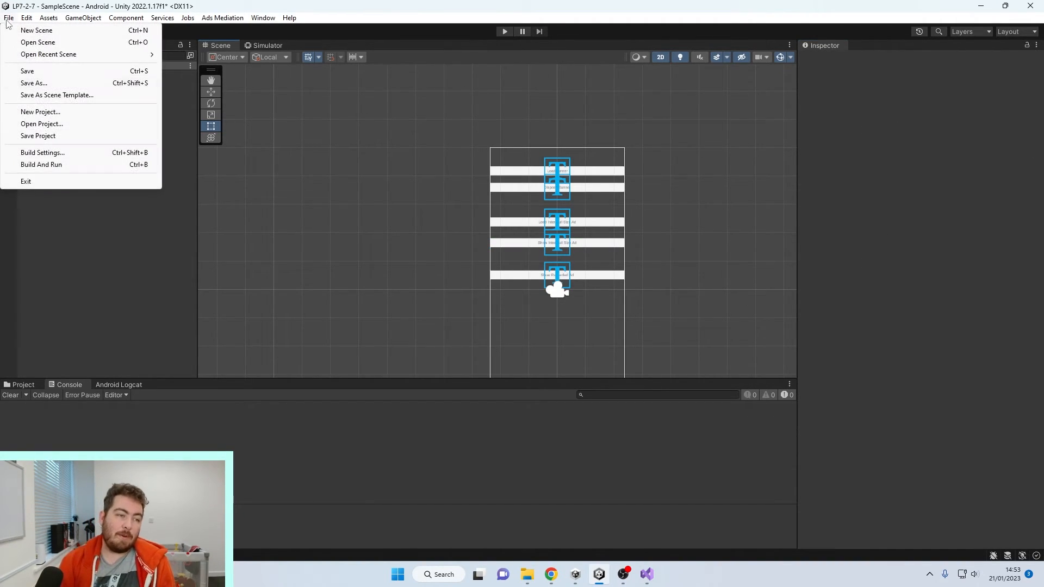
left_click(93, 165)
left_click(429, 299)
left_click(538, 285)
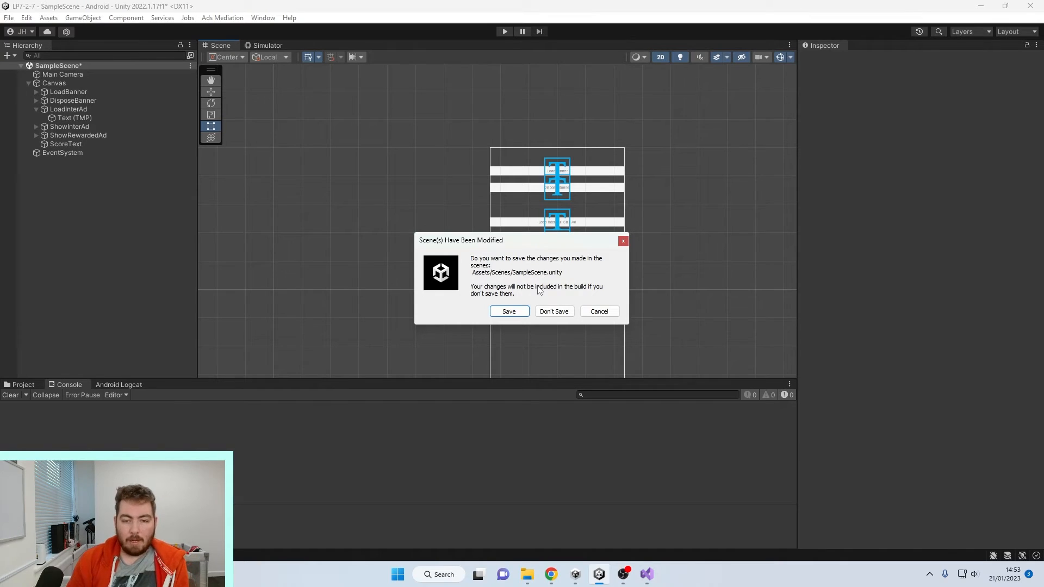
left_click(527, 310)
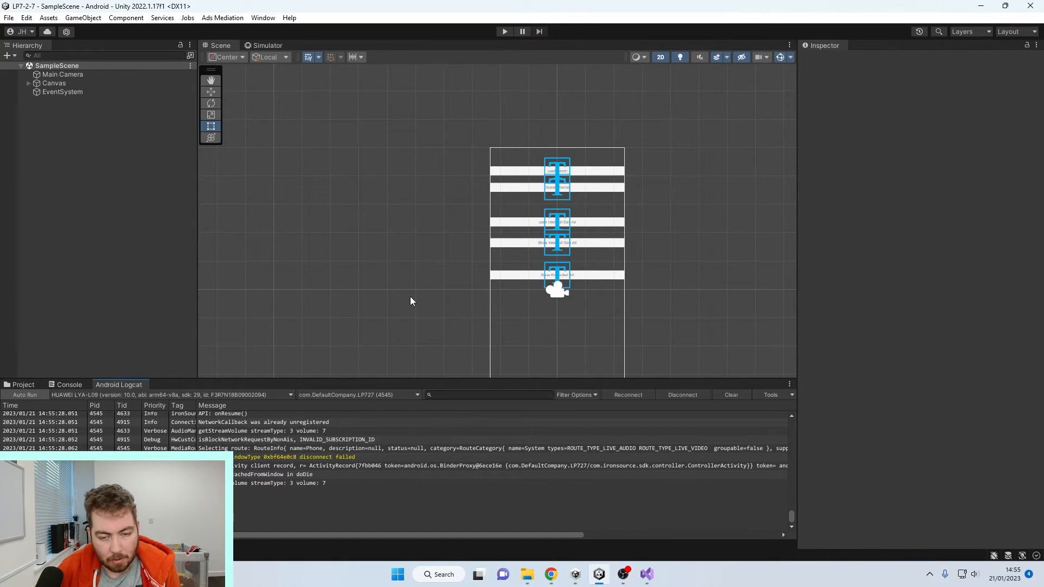
Switch to the LevelPlayAds script in Visual Studio and make room for code below the //Rewarded Buttons comment.
left_click(578, 278)
scroll(580, 282, "up", 5)
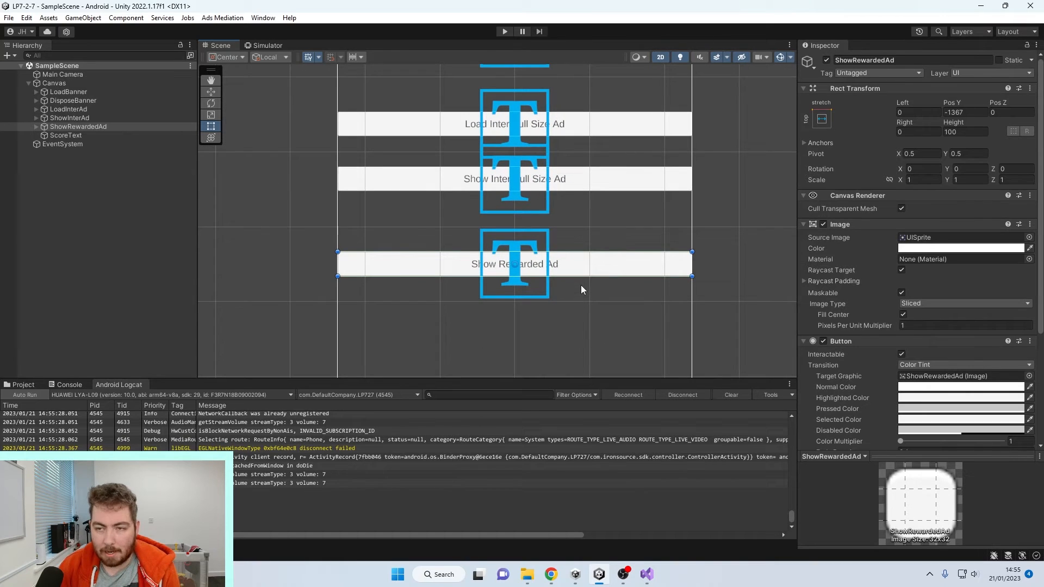
left_click(646, 574)
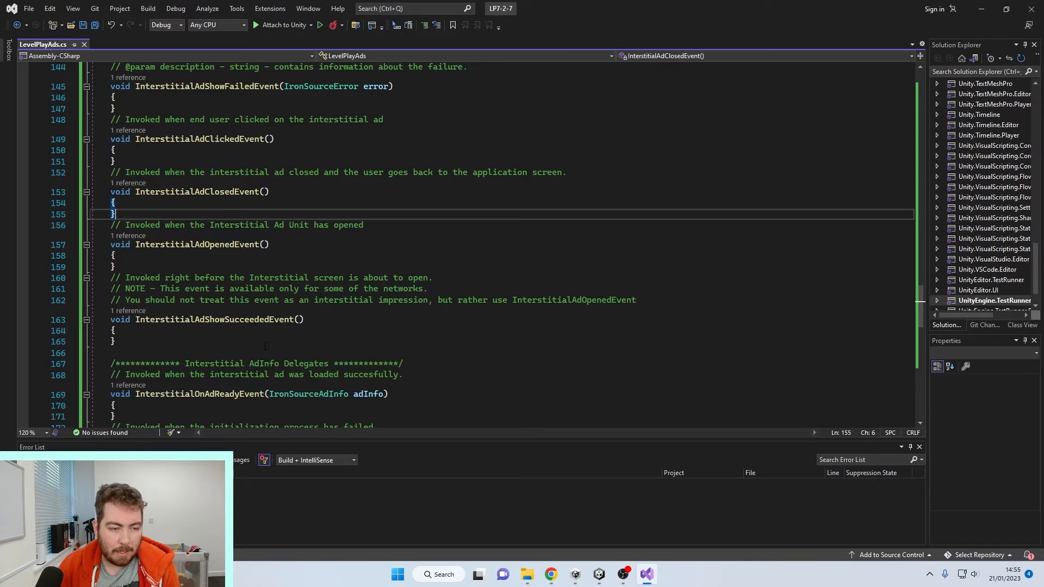
scroll(262, 346, "up", 20)
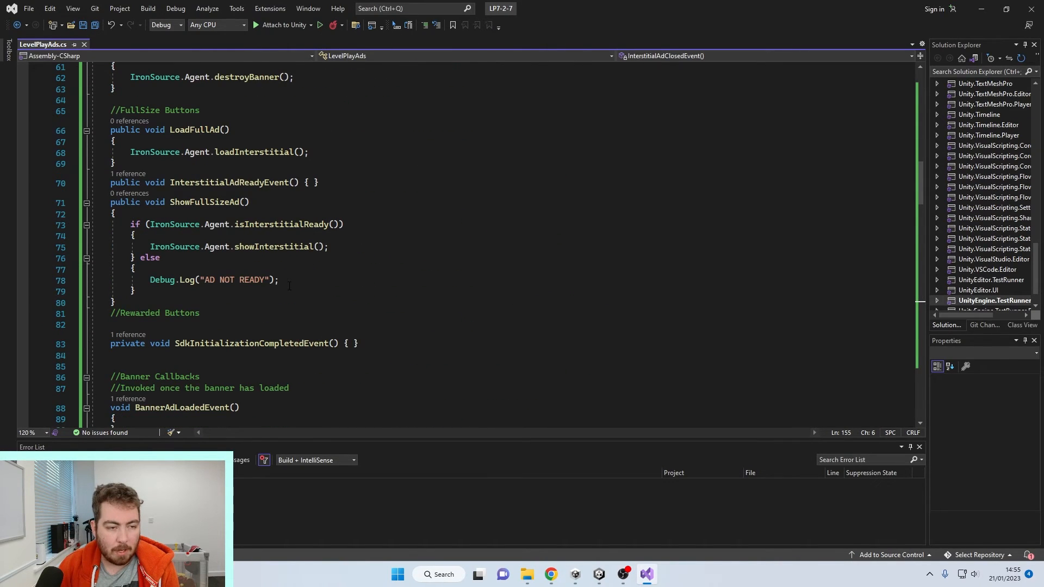
left_click(218, 324)
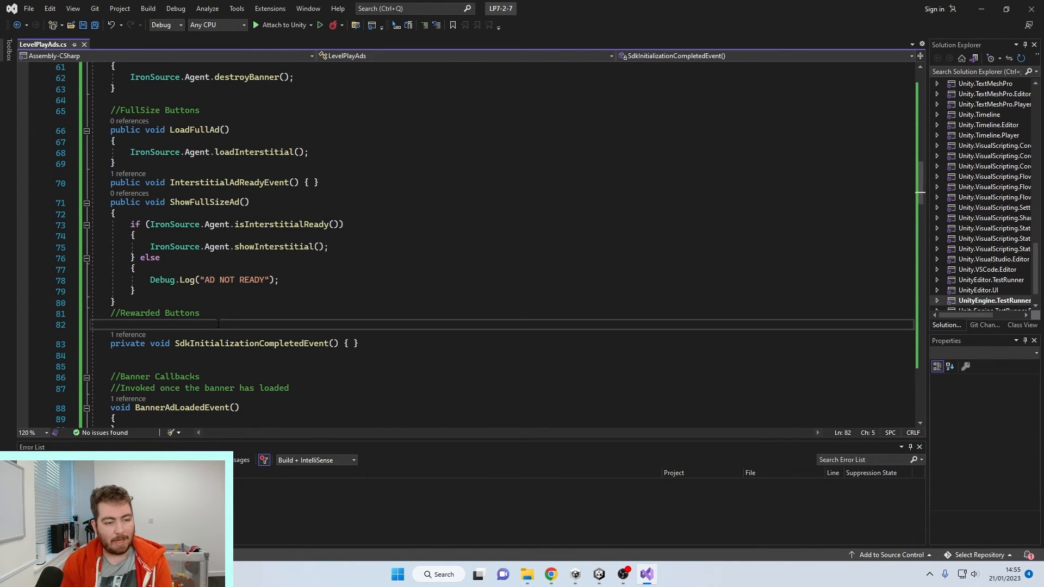
key("Return")
key("Return")
key("Up")
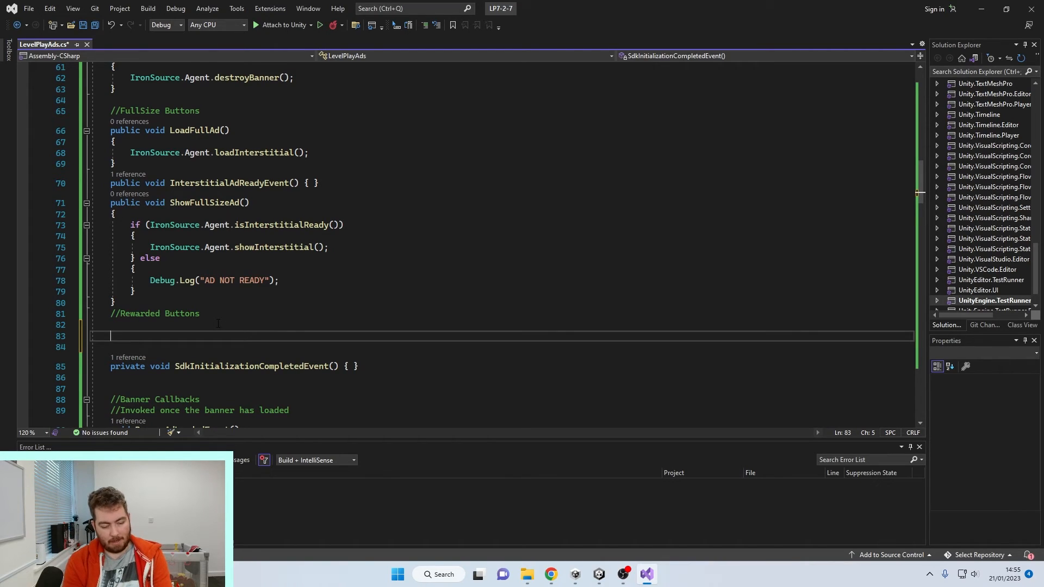
Declare a public void ShowRewardedAd() method with an empty braced body and save the script.
type("public")
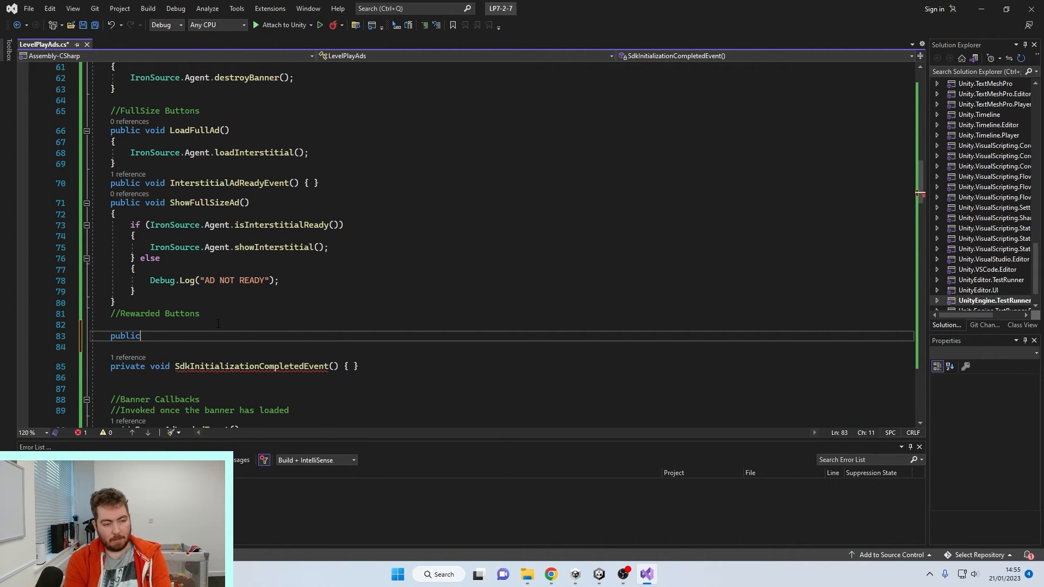
type(" void ")
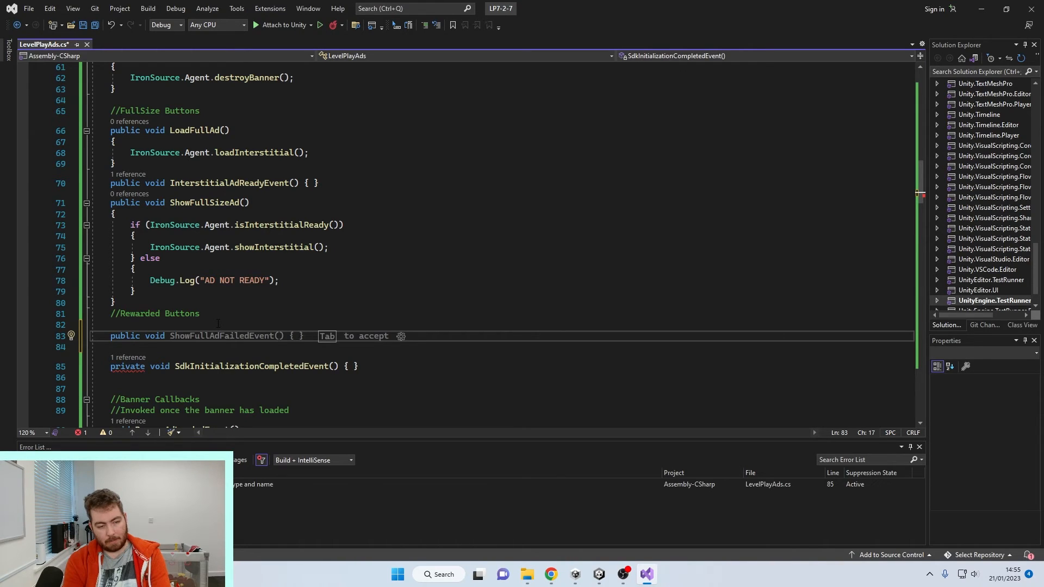
type("ShowFullS")
key("BackSpace")
key("BackSpace")
key("BackSpace")
key("BackSpace")
key("BackSpace")
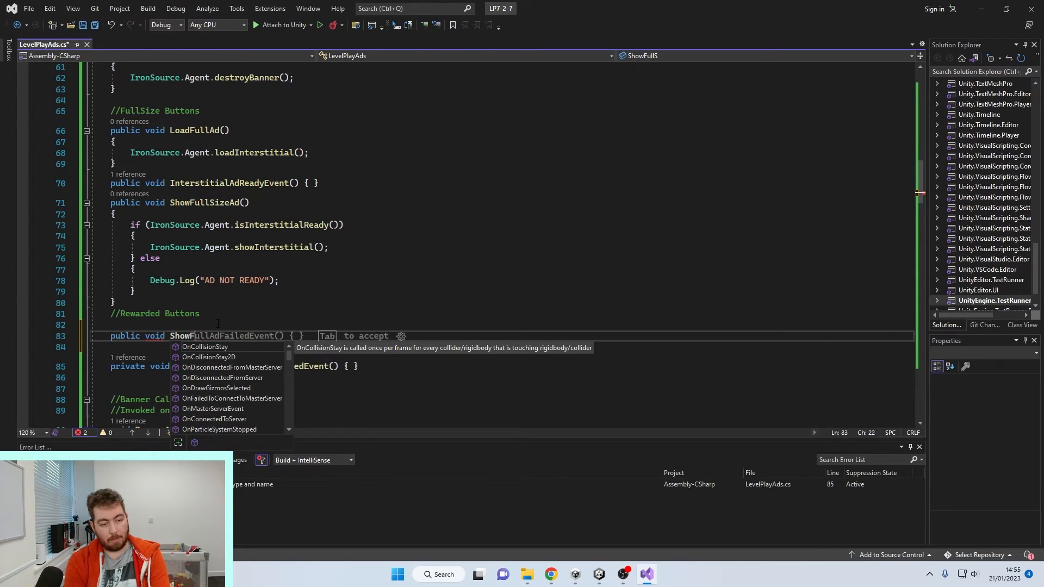
type("Reware")
key("BackSpace")
key("BackSpace")
type("ardedAd()")
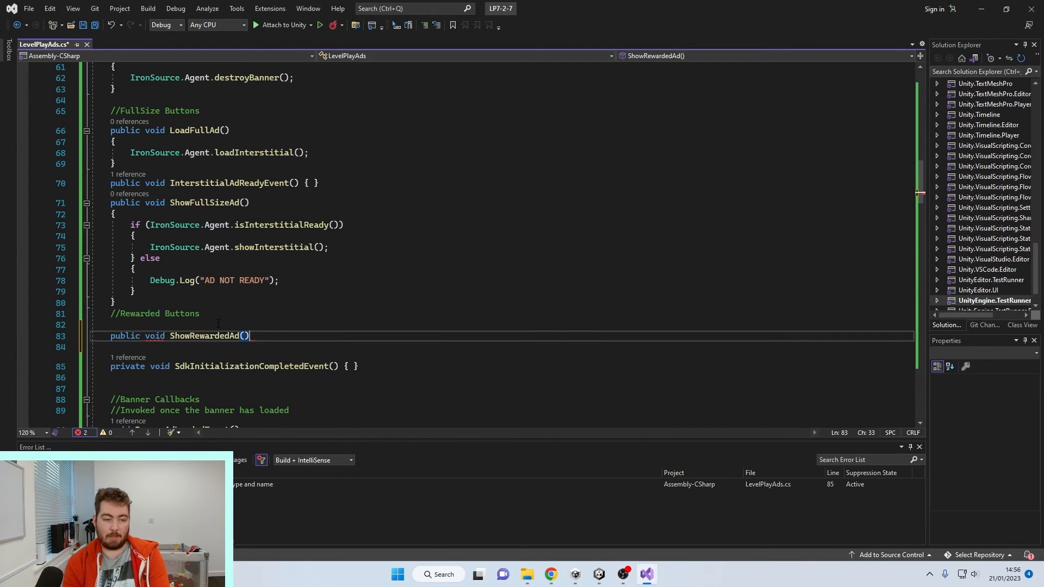
key("Return")
type("{")
key("Return")
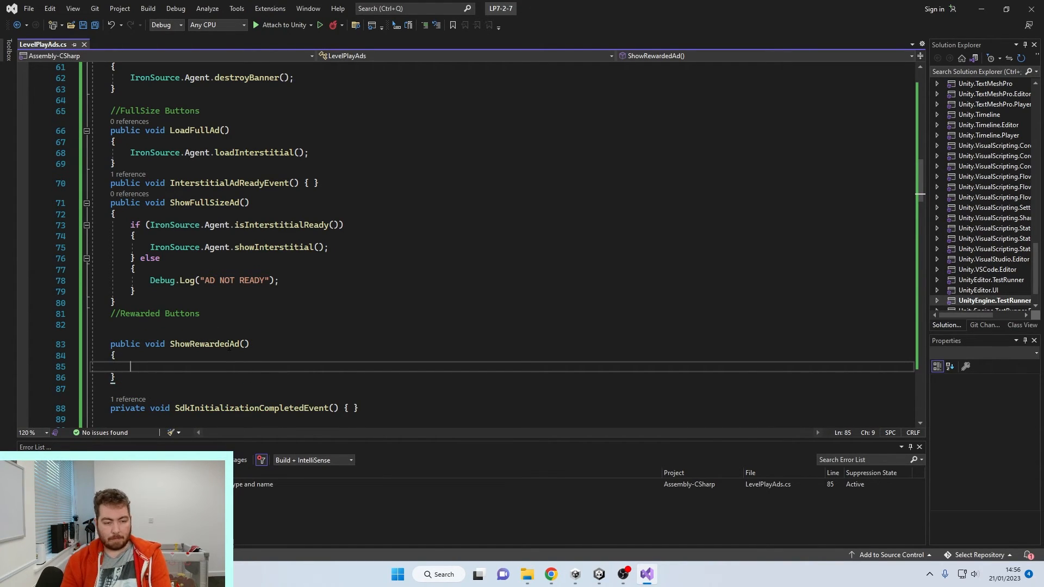
Open the Rewarded Video integration guide in the browser and copy its event registration lines.
left_click(550, 574)
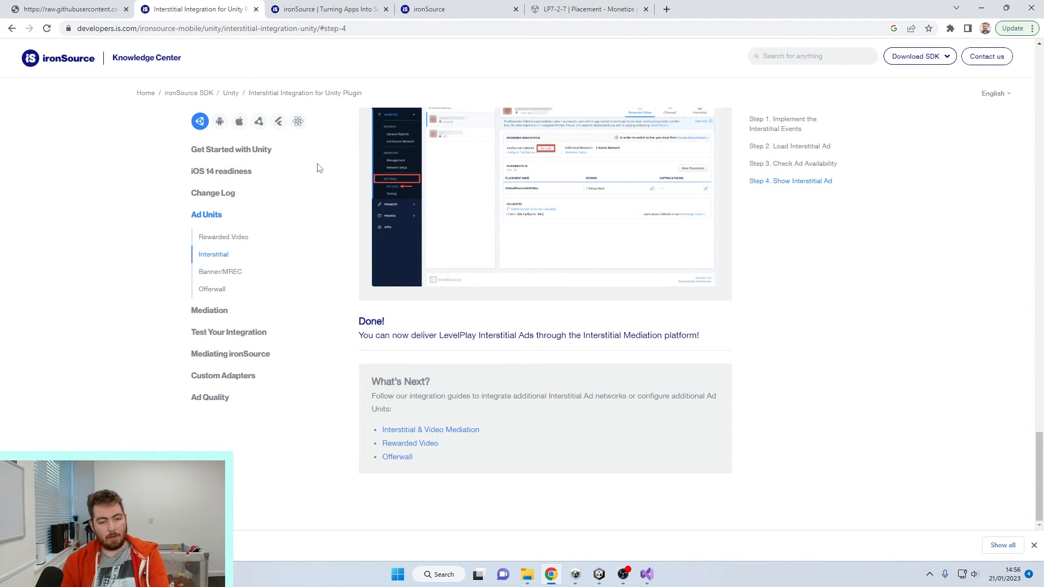
left_click(423, 447)
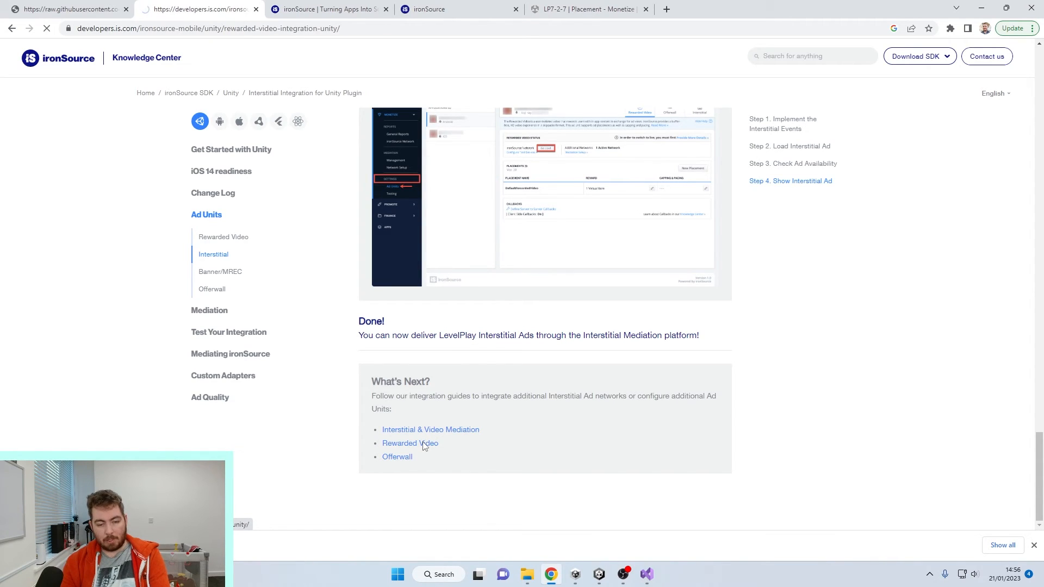
left_click_drag(390, 343, 711, 430)
key("ctrl+c")
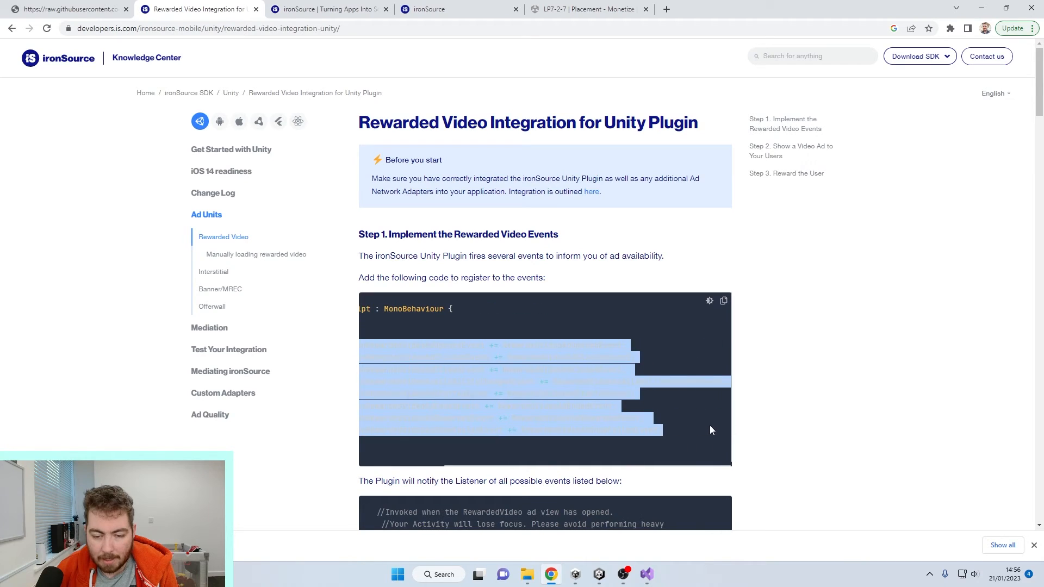
left_click(315, 348)
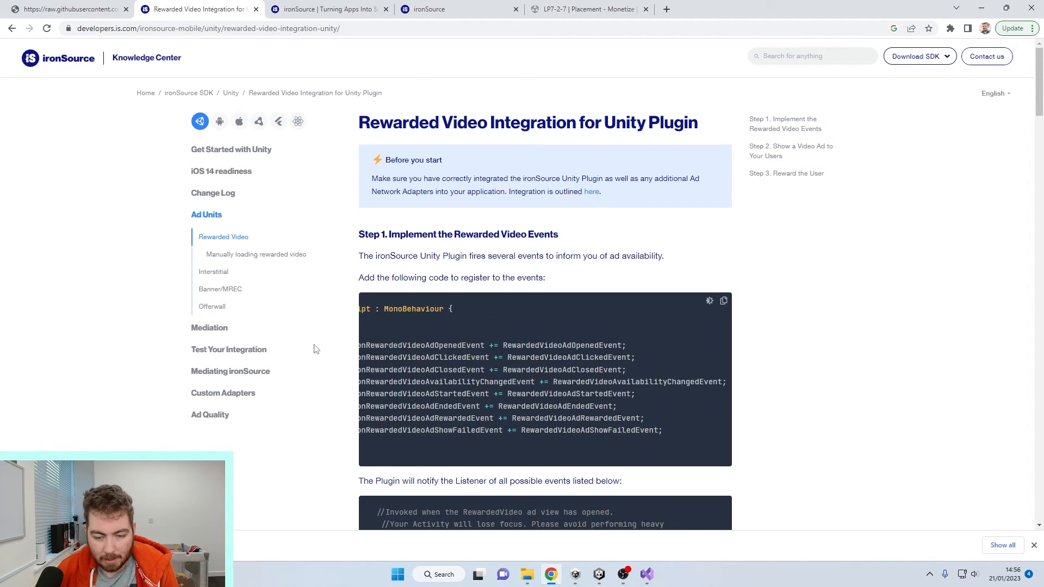
Paste the rewarded video event registrations below the interstitial ones in OnEnable of LevelPlayAds.cs and save the script.
left_click(647, 576)
scroll(308, 428, "up", 20)
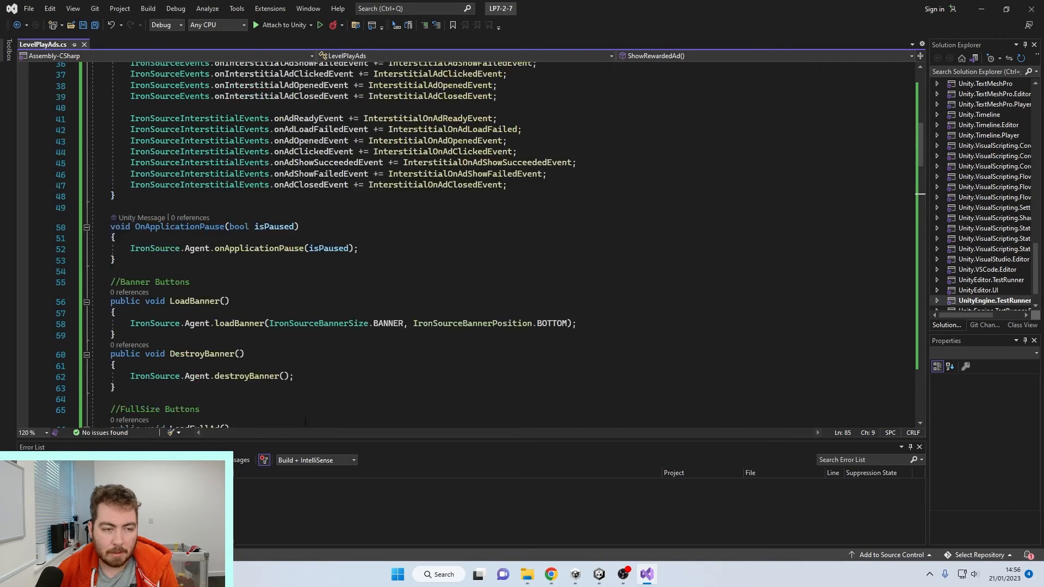
scroll(429, 179, "down", 13)
scroll(430, 179, "up", 4)
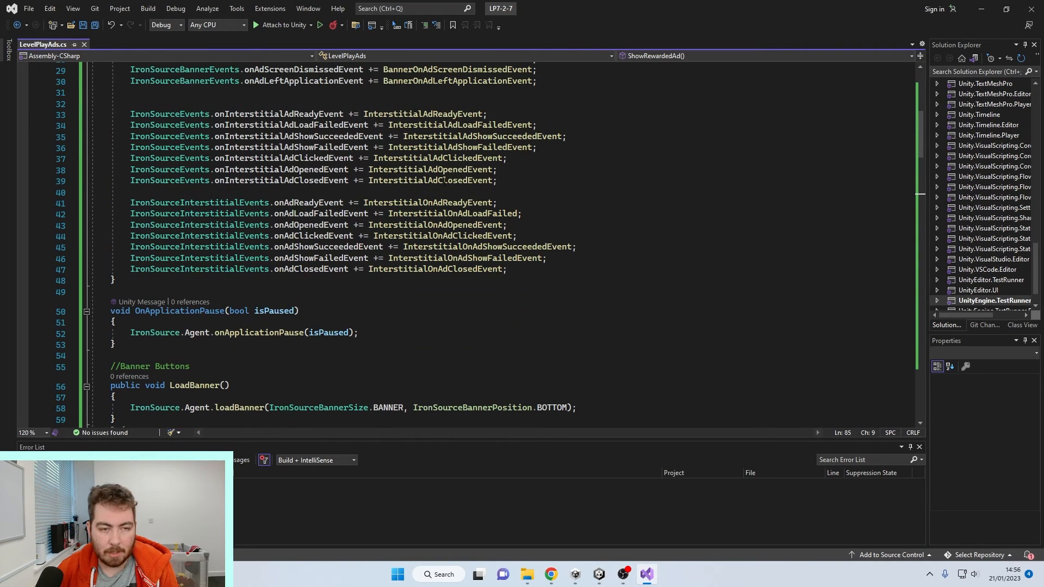
left_click(532, 273)
key("Return")
key("Return")
key("ctrl+v")
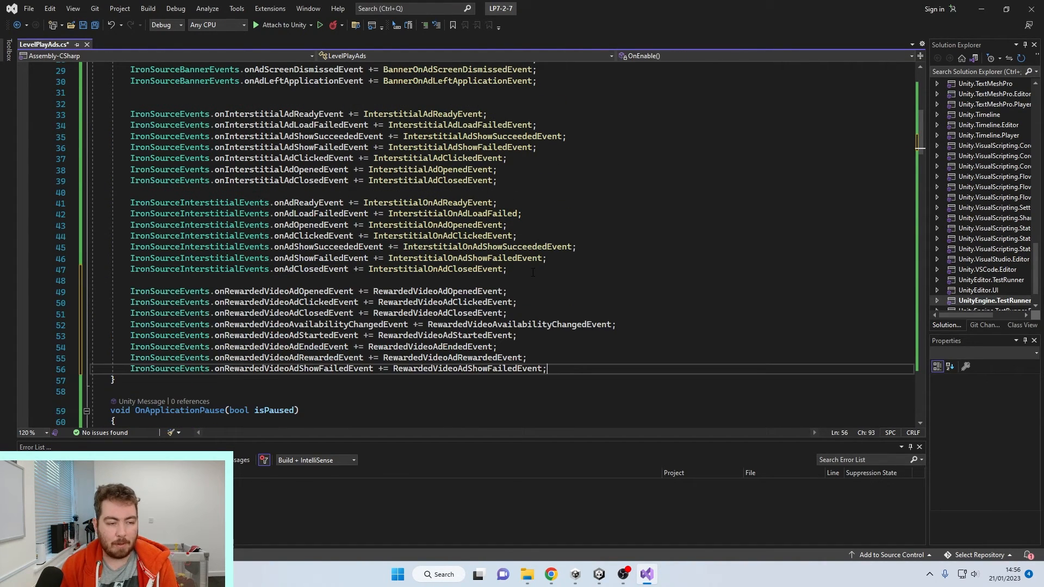
key("ctrl+s")
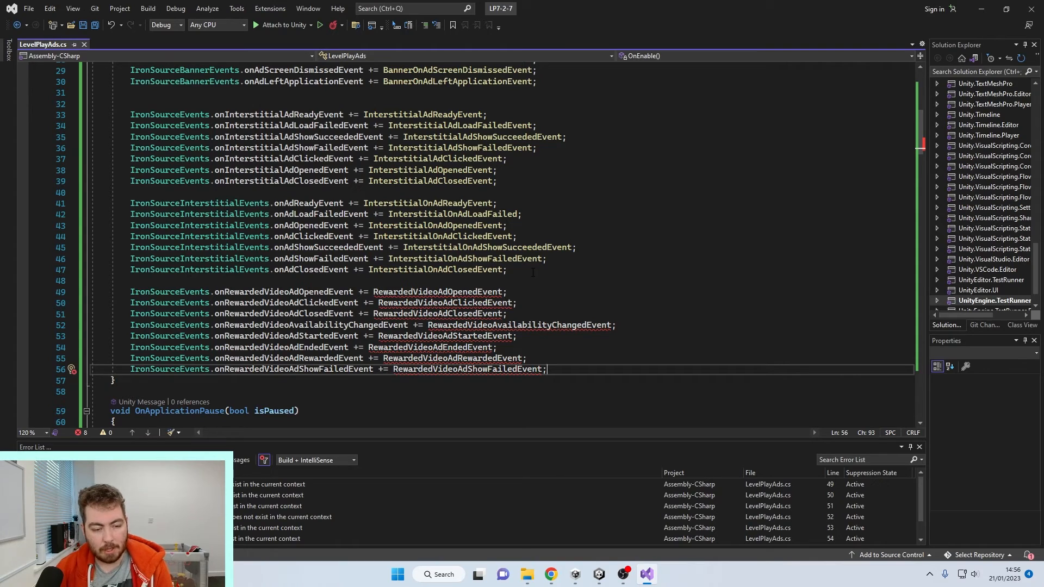
Copy the rewarded video callback methods from the guide and paste them under the //Rewarded Ad Callbacks comment in the script.
key("alt+Tab")
left_click(724, 504)
key("alt+Tab")
scroll(402, 258, "down", 18)
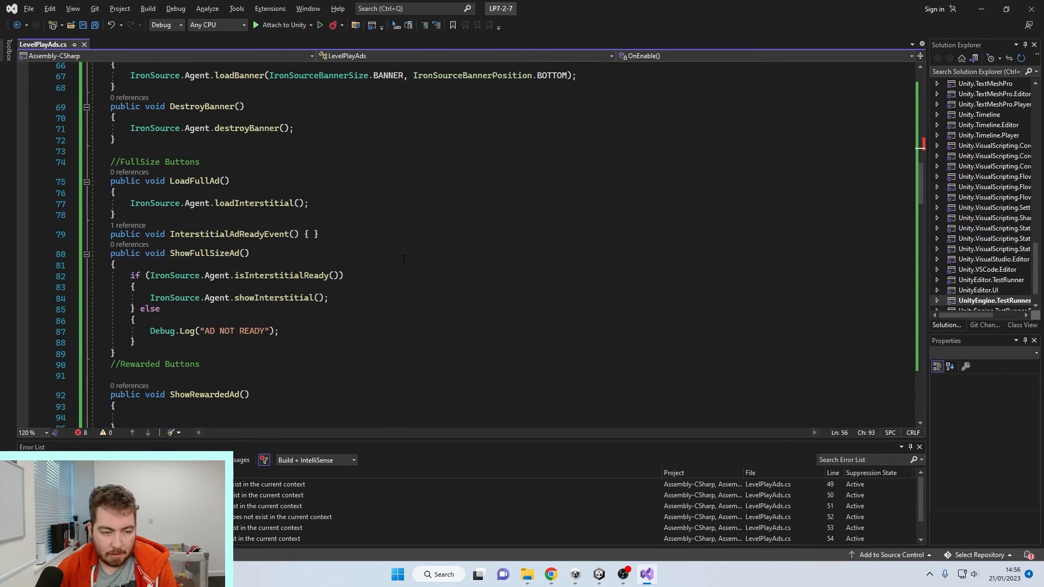
scroll(402, 258, "down", 20)
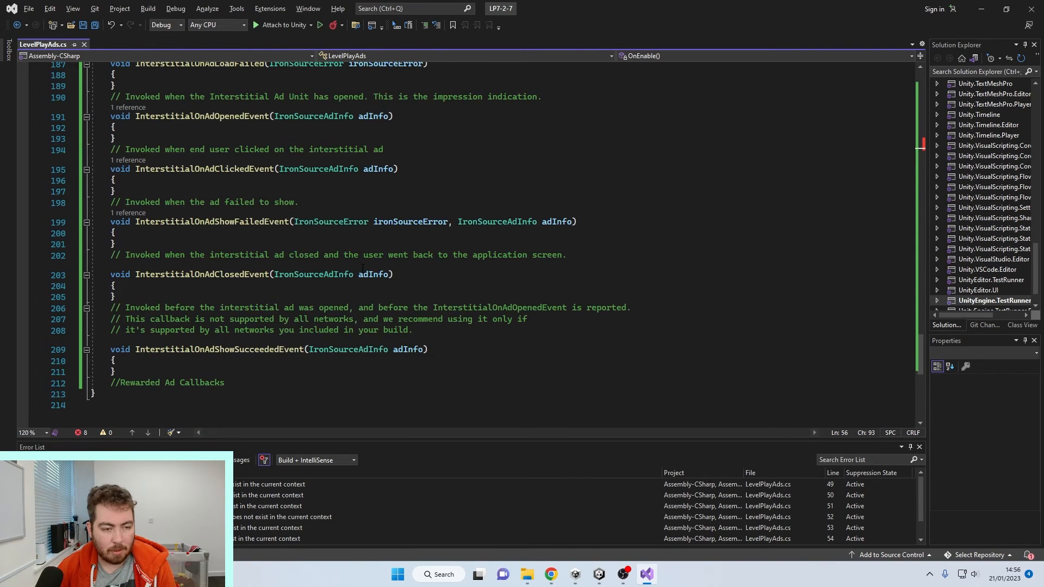
left_click(275, 224)
left_click(274, 216)
key("Return")
key("ctrl+v")
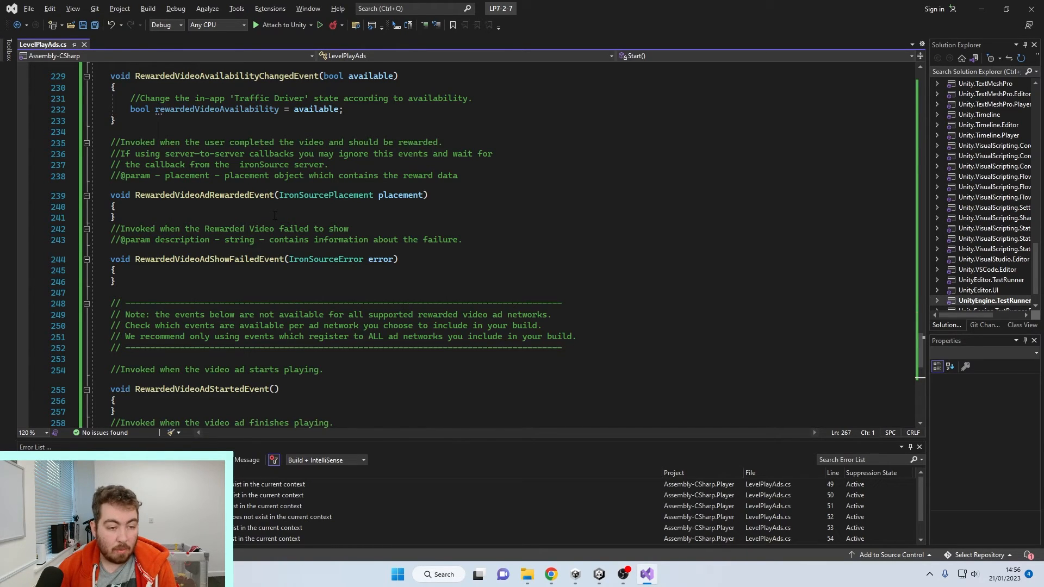
Locate the RewardedVideoAdRewardedEvent callback in LevelPlayAds.cs and insert six blank lines inside its empty body.
scroll(280, 251, "down", 5)
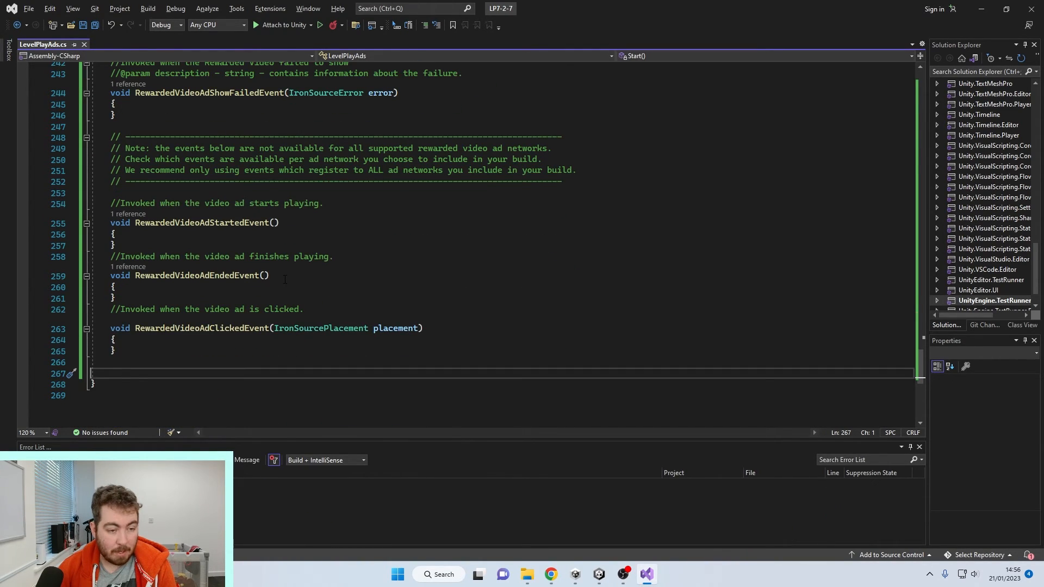
scroll(285, 280, "up", 5)
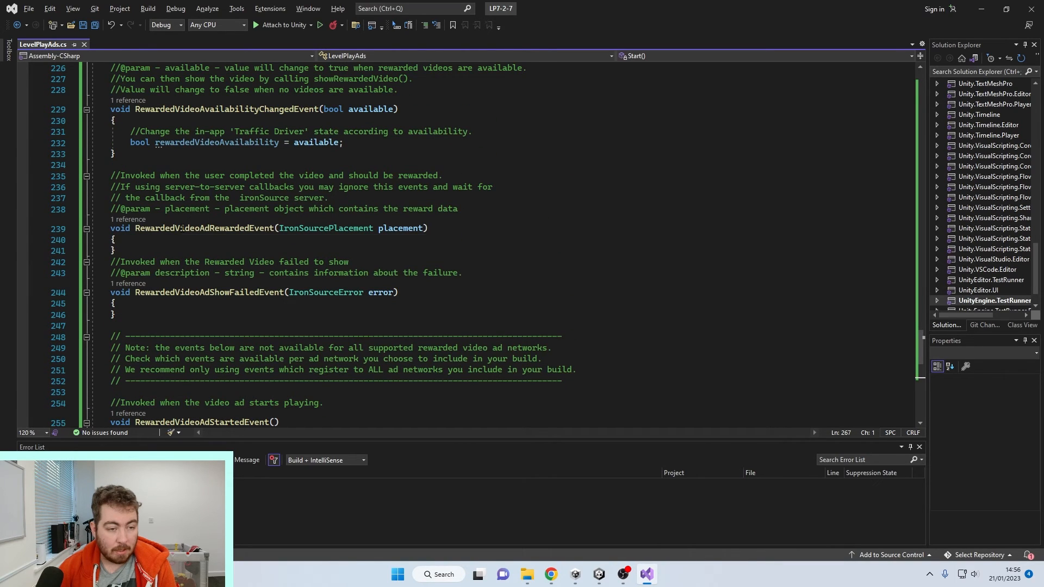
left_click_drag(135, 228, 274, 229)
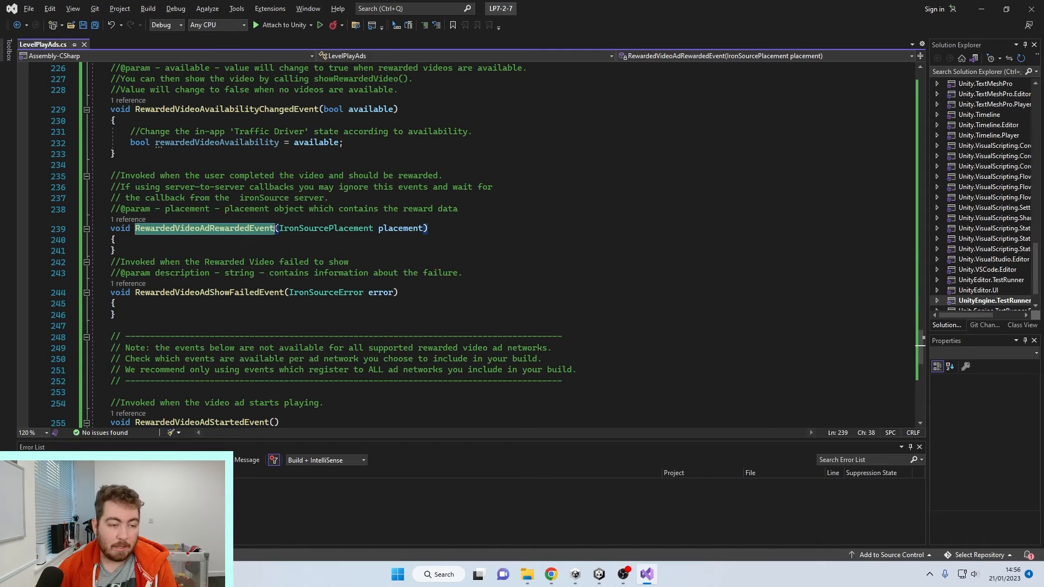
left_click_drag(157, 250, 111, 228)
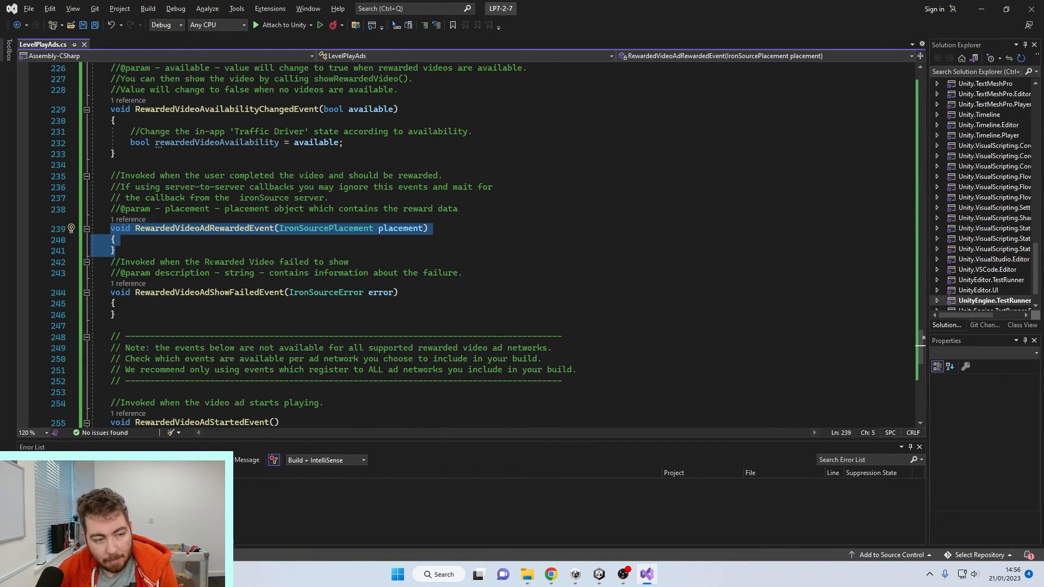
left_click(198, 241)
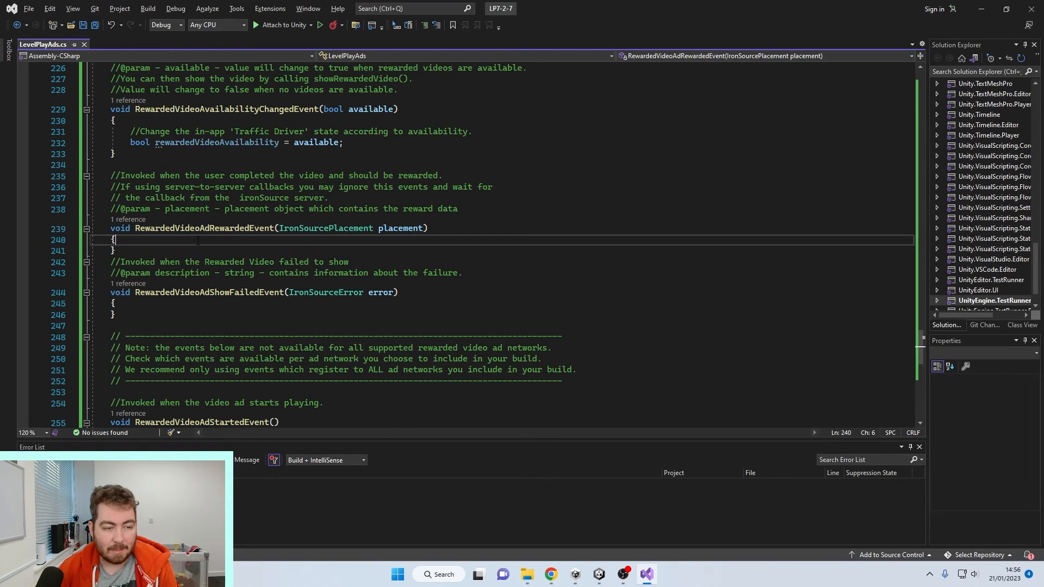
key("Return")
key("Return")
key("Return")
key("Return")
key("Return")
key("Return")
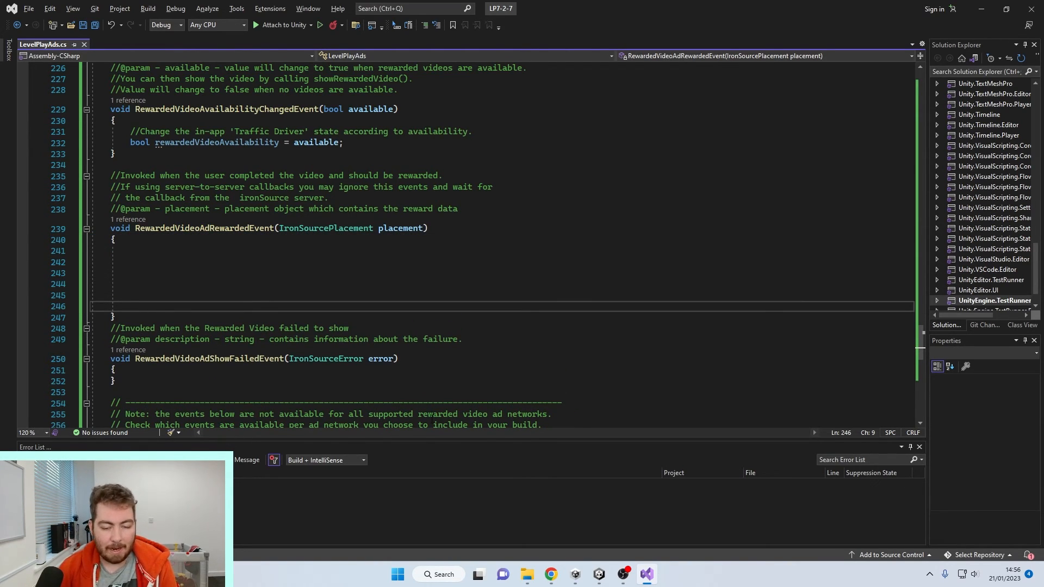
Switch to the Rewarded Video guide in the browser and copy the IronSourceRewardedVideoEvents registration lines from Events with AdInfo.
left_click(551, 574)
scroll(810, 375, "down", 5)
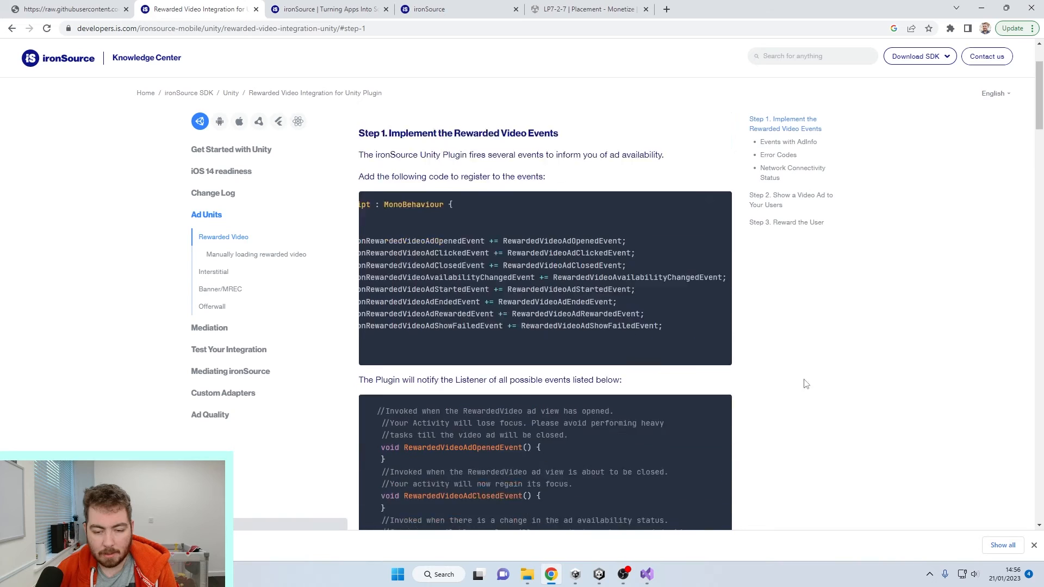
left_click(723, 233)
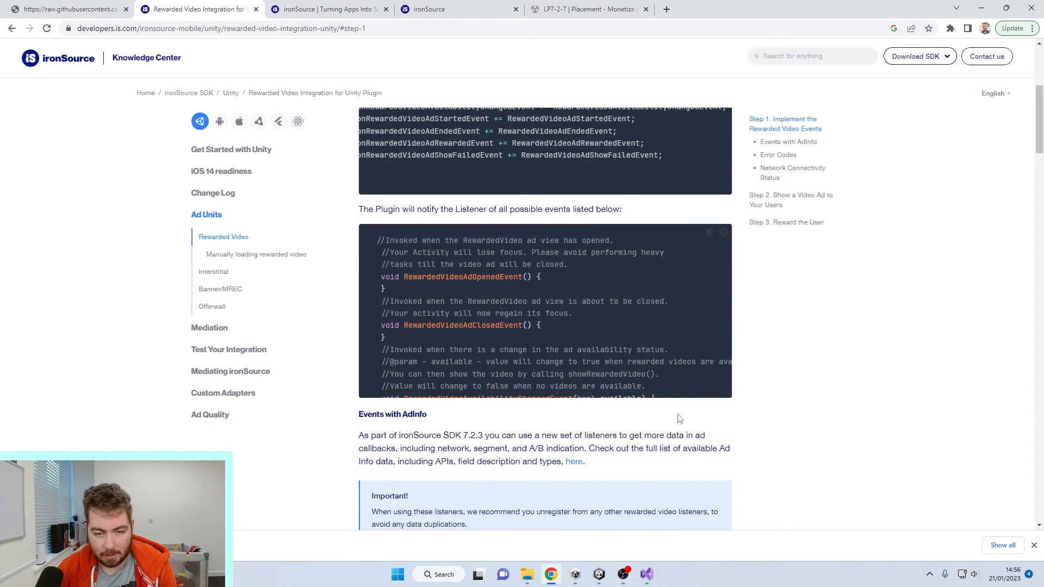
scroll(696, 310, "down", 5)
scroll(776, 335, "down", 6)
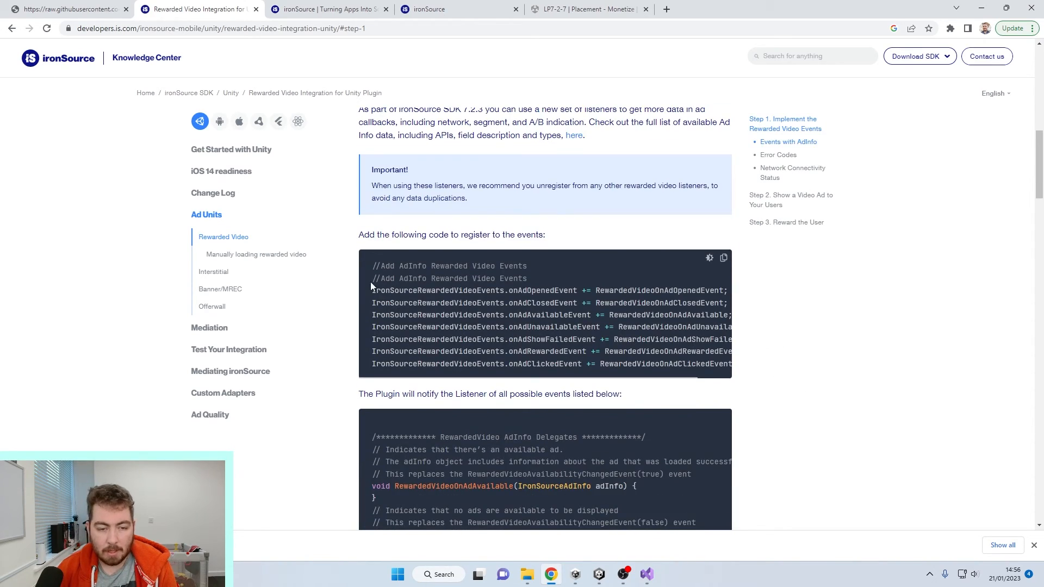
left_click_drag(371, 288, 713, 364)
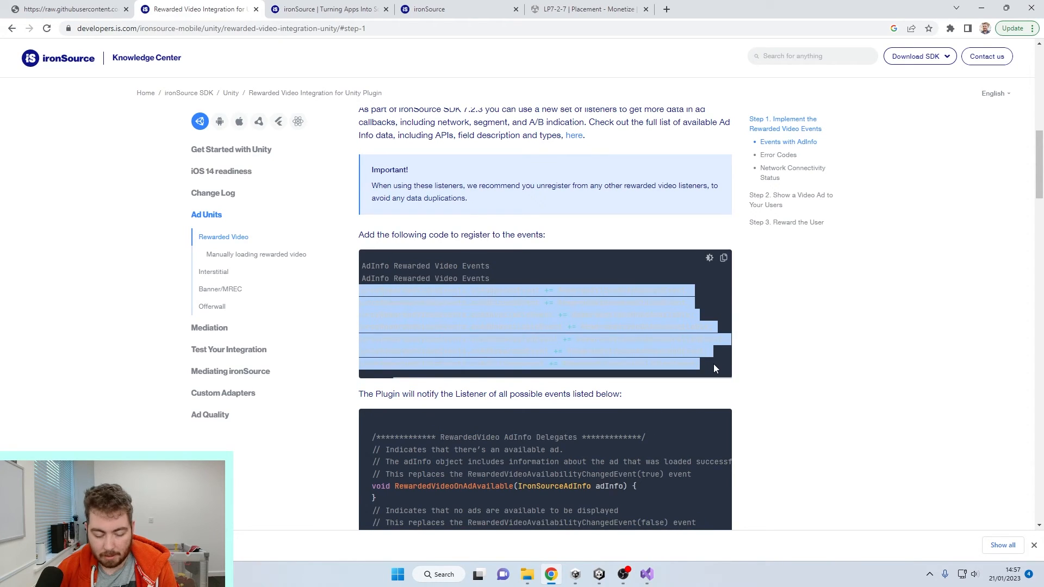
Paste the AdInfo rewarded video registrations below the existing rewarded ones in OnEnable of LevelPlayAds.cs, separated by a blank line, and save.
key("alt+Tab")
scroll(326, 367, "down", 12)
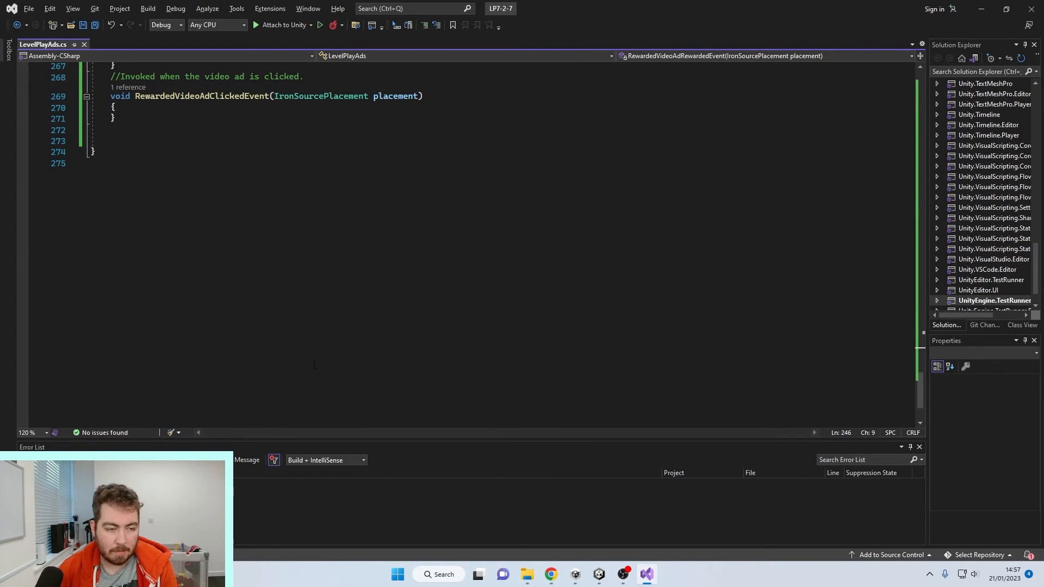
scroll(245, 163, "up", 15)
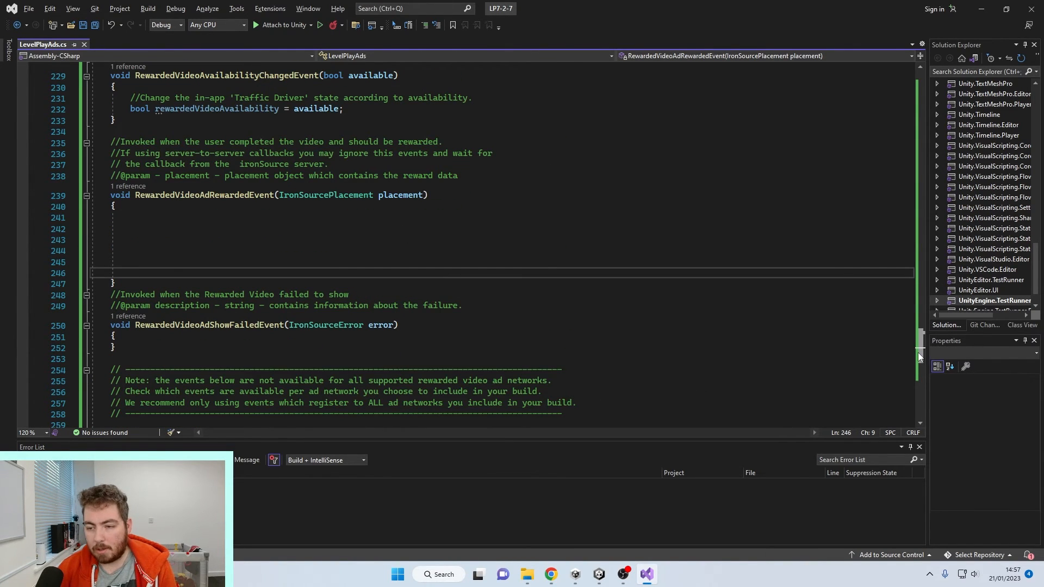
scroll(914, 293, "up", 14)
left_click_drag(914, 292, 914, 136)
left_click(563, 310)
key("Return")
key("Return")
key("ctrl+v")
key("ctrl+s")
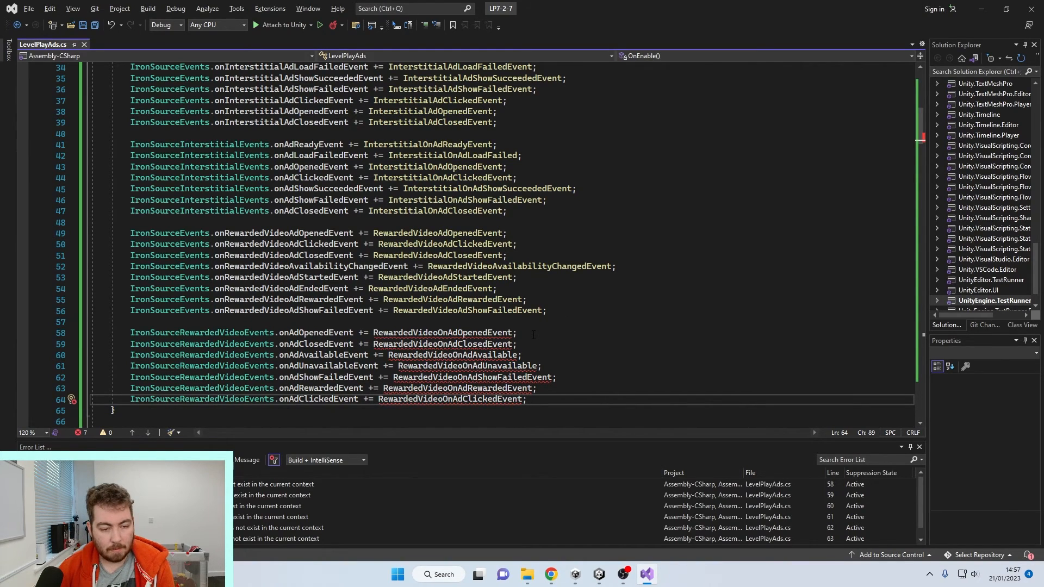
Copy the RewardedVideo AdInfo delegate methods from the browser guide and paste them at the end of the LevelPlayAds class.
key("alt+Tab")
scroll(608, 377, "down", 3)
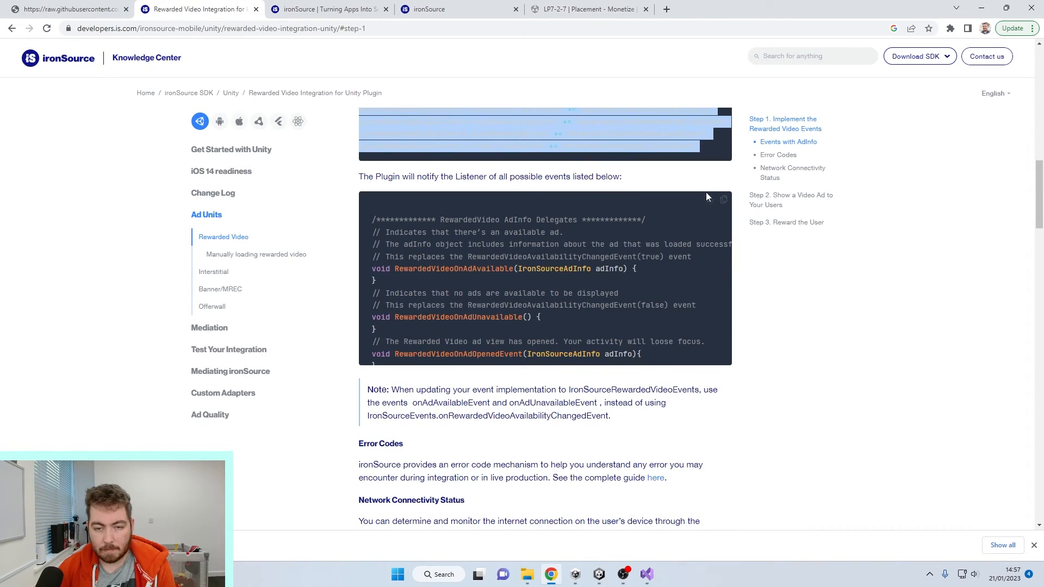
left_click(724, 201)
key("alt+Tab")
scroll(539, 336, "down", 20)
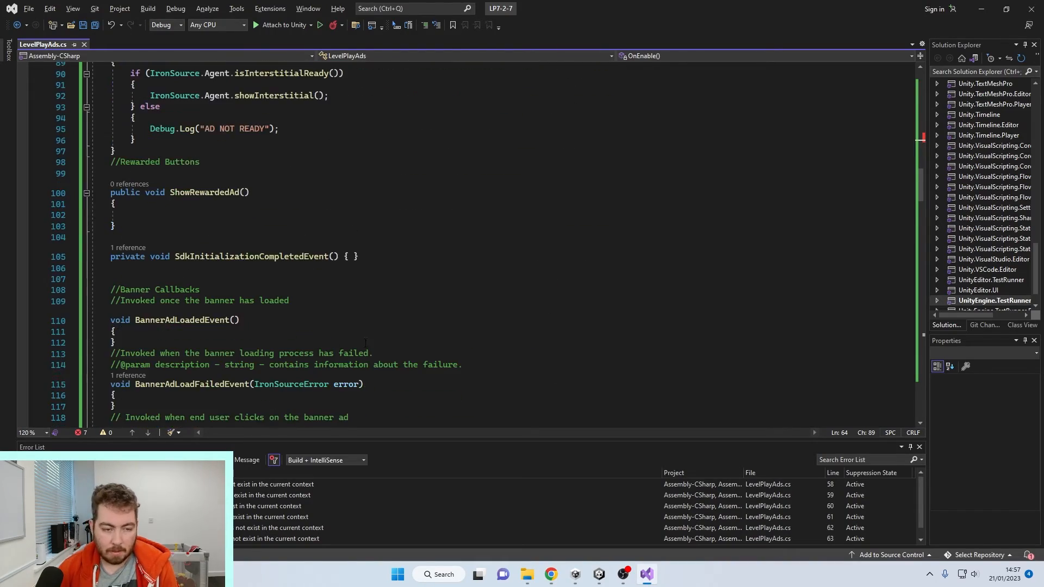
scroll(539, 337, "down", 2)
left_click_drag(921, 226, 919, 370)
left_click(207, 320)
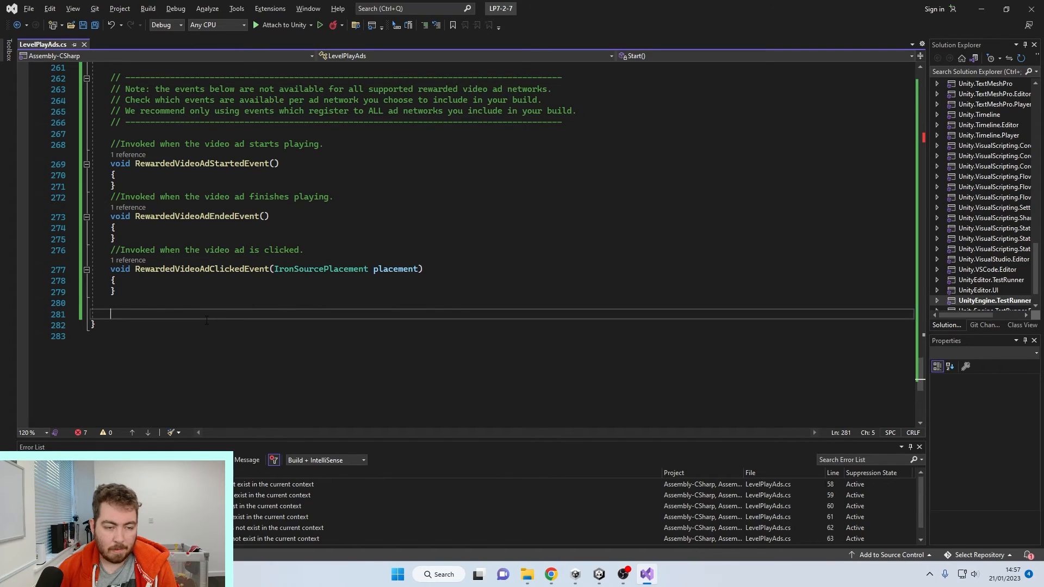
key("ctrl+v")
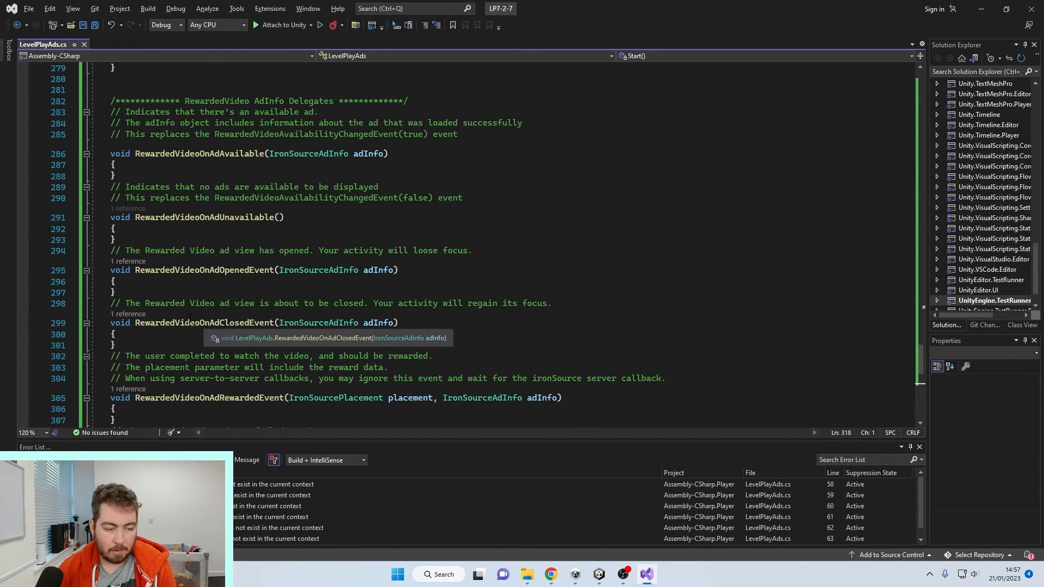
scroll(879, 250, "up", 7)
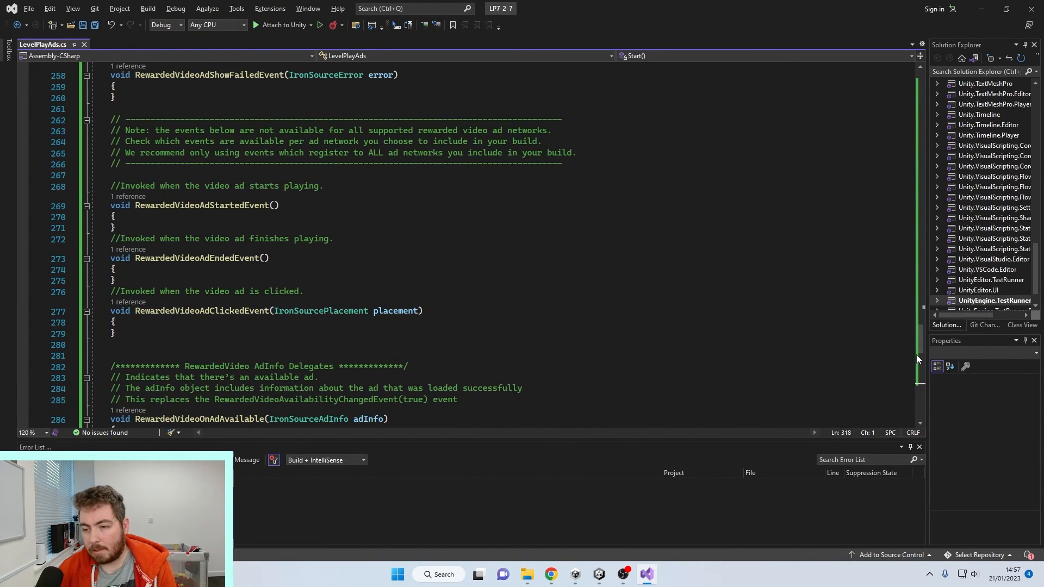
left_click_drag(920, 350, 909, 237)
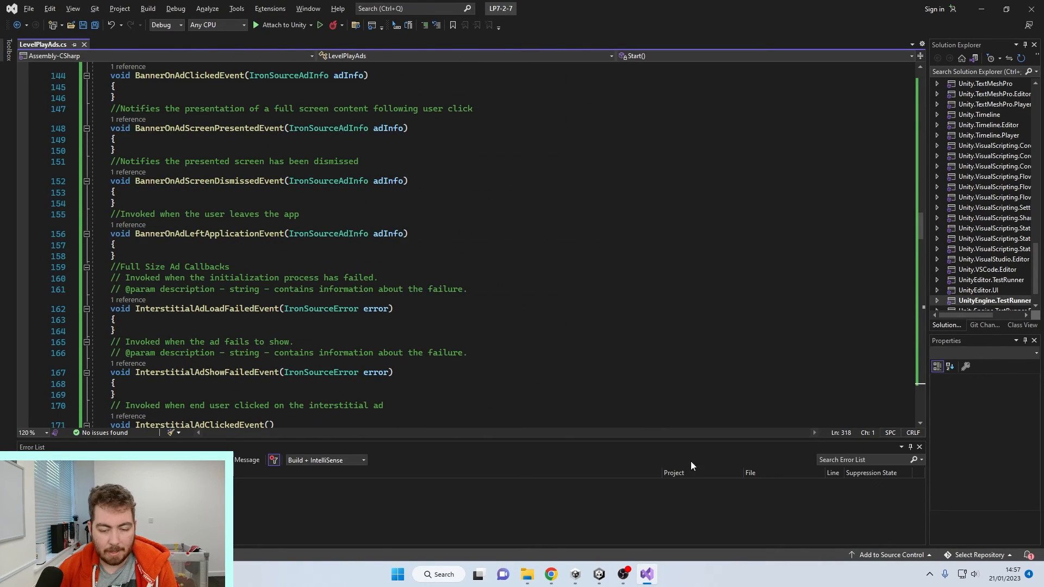
In Unity, give the ShowRewardedAd button an On Click event on Main Camera that calls LevelPlayAds.ShowRewardedAd.
mouse_move(600, 573)
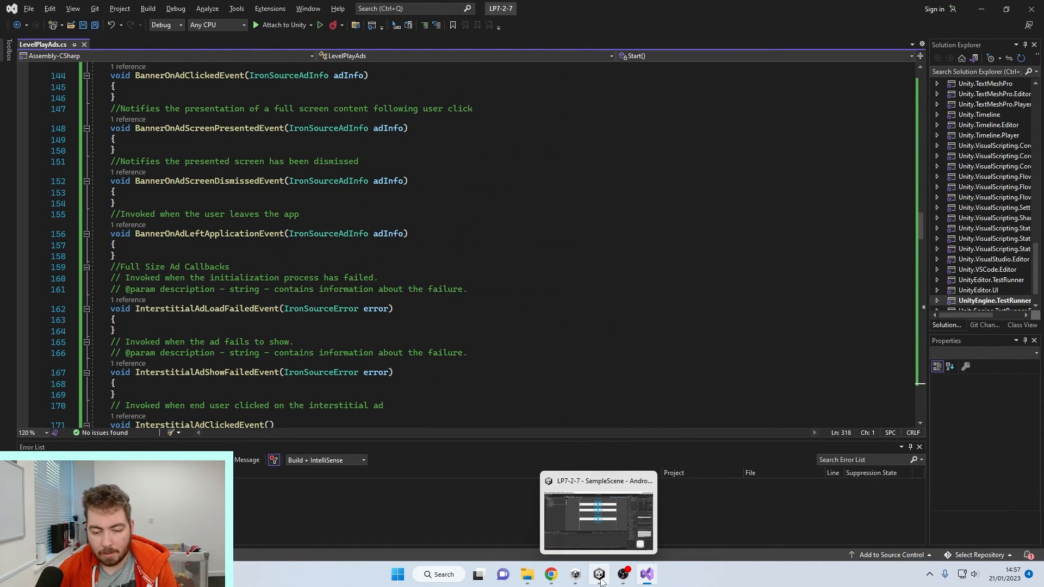
left_click(586, 523)
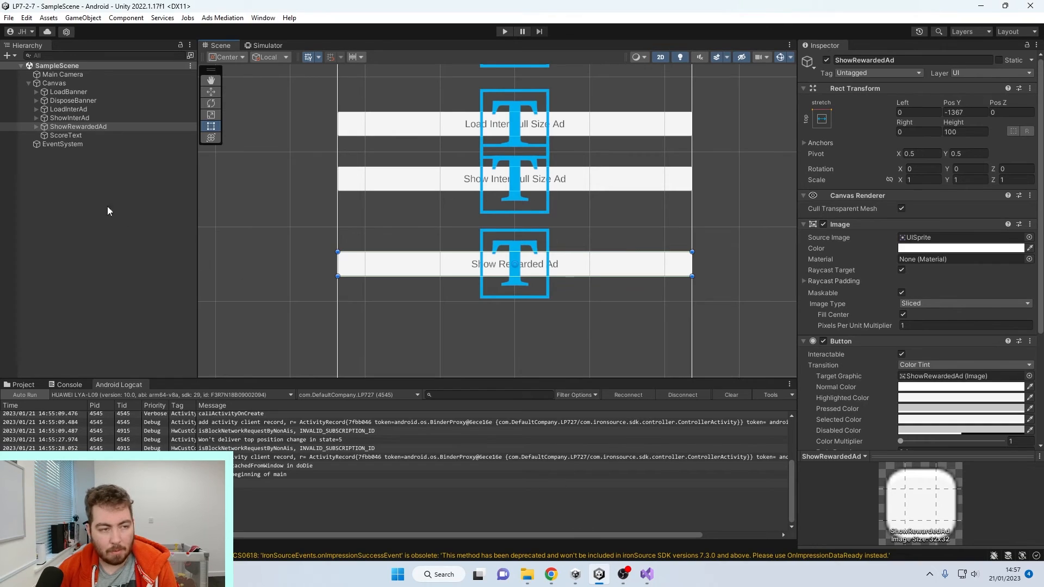
left_click(60, 128)
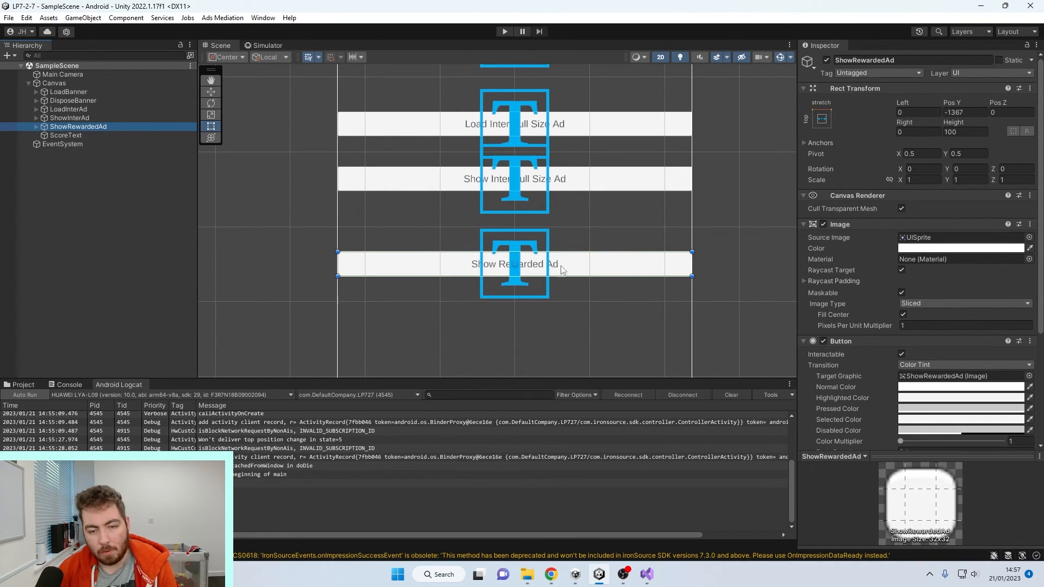
scroll(966, 302, "down", 3)
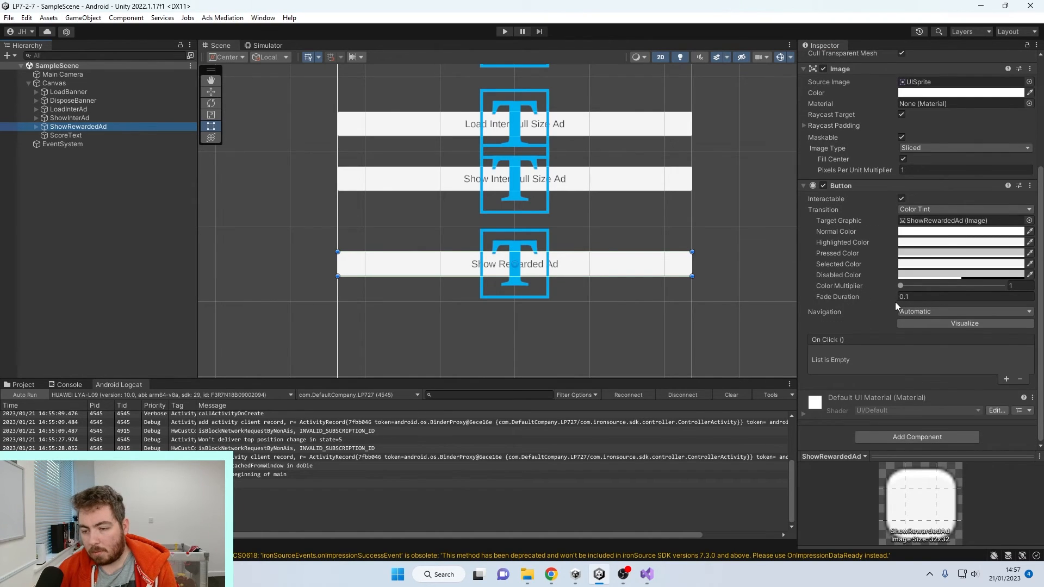
left_click(1006, 378)
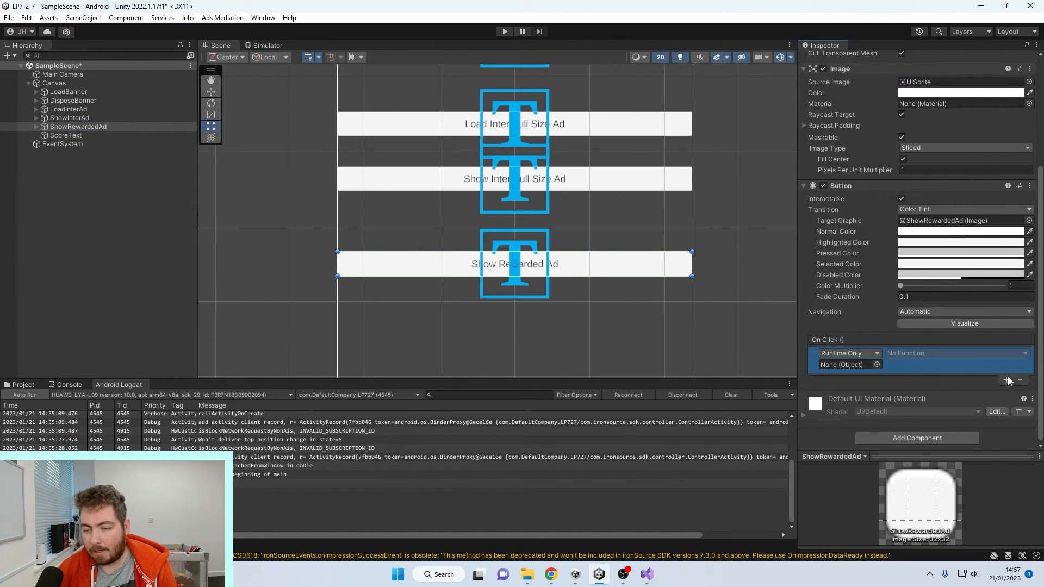
left_click_drag(76, 126, 835, 368)
left_click(926, 353)
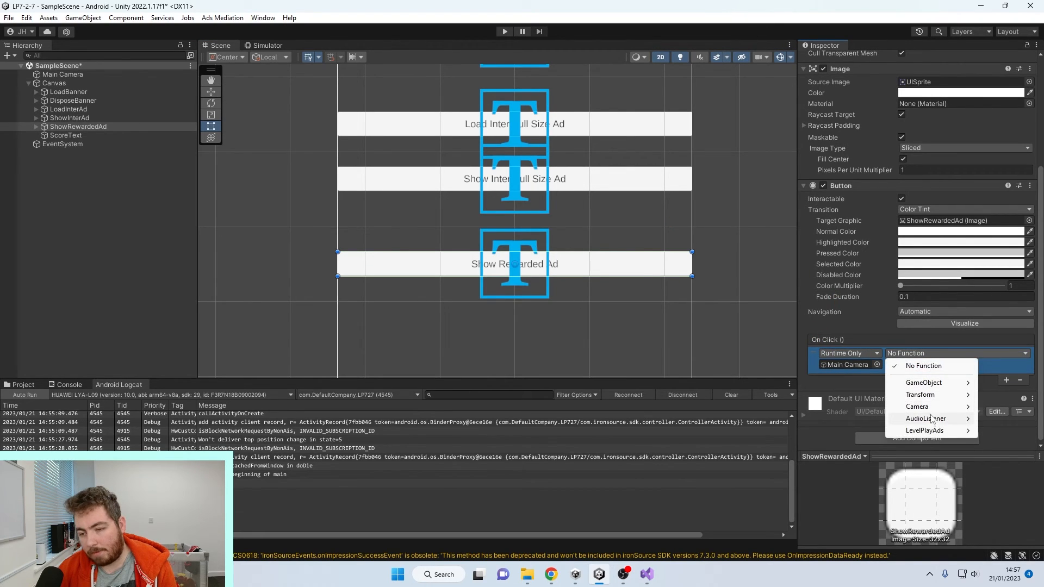
mouse_move(931, 430)
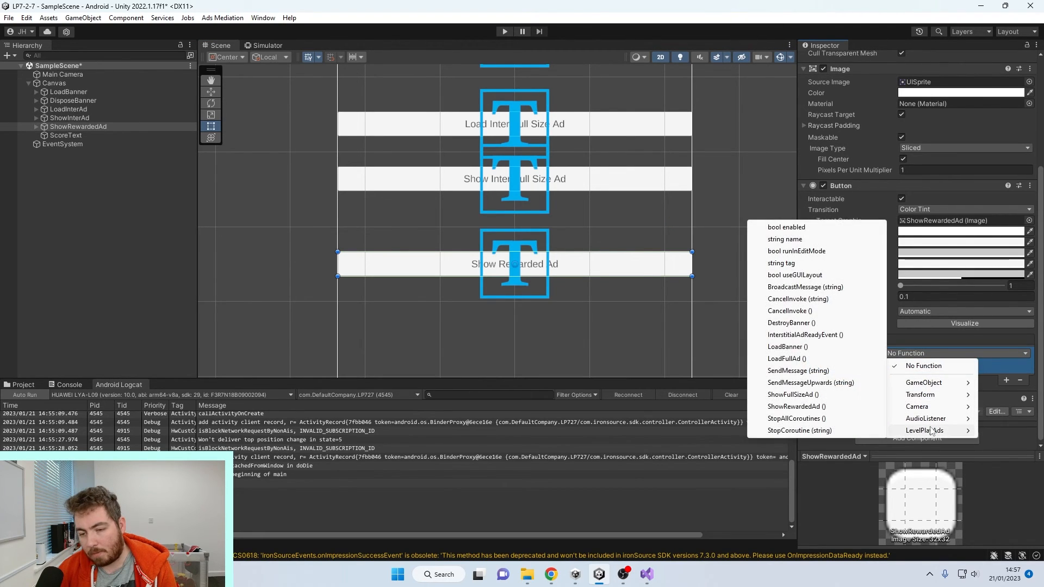
left_click(820, 407)
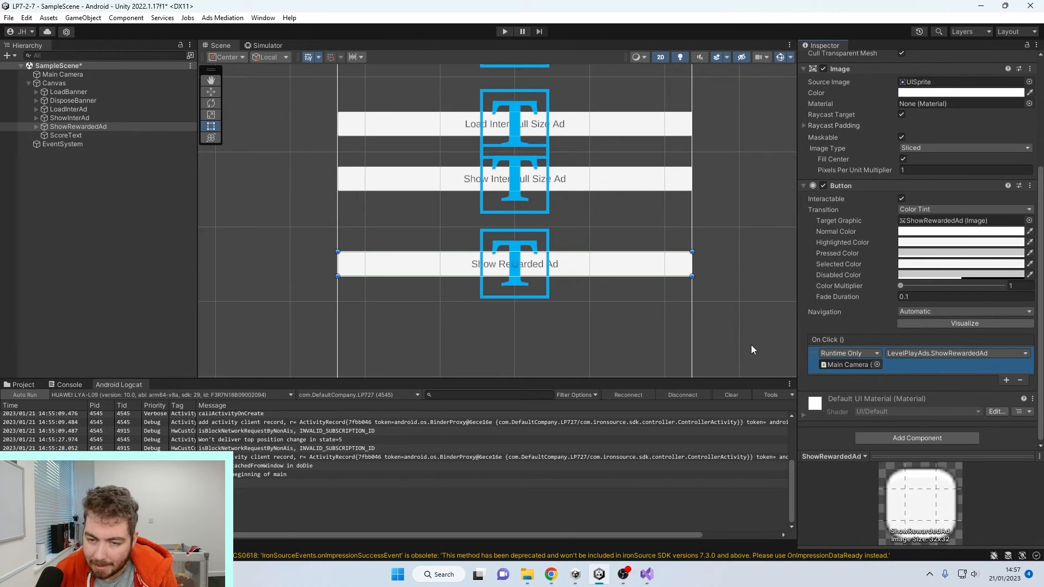
left_click(736, 349)
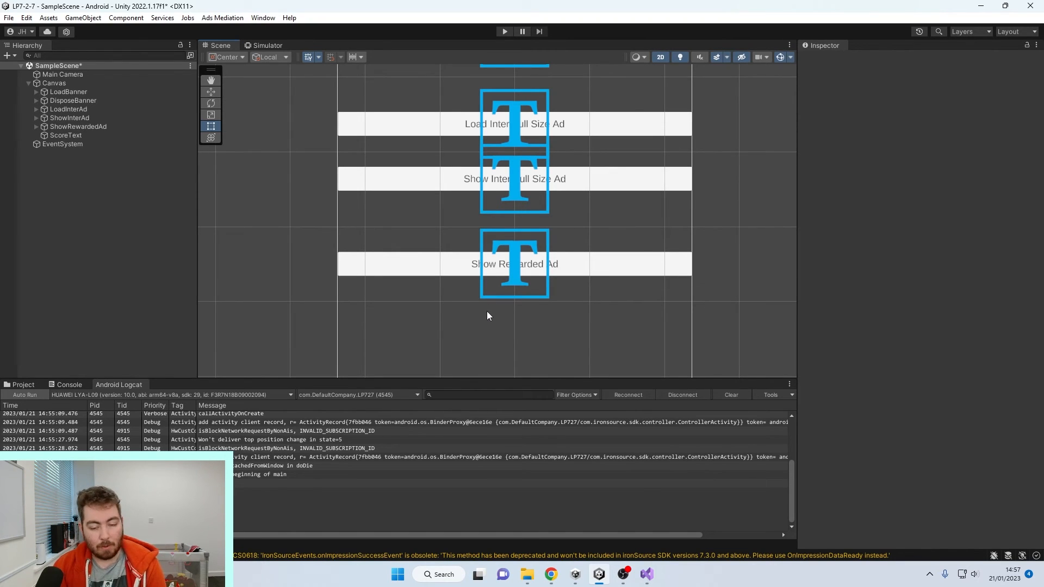
Switch to Visual Studio and add a Debug.Log of "REWARD PLAYER" surrounded by rows of # characters in RewardedVideoAdRewardedEvent(IronSourcePlacement placement), then save.
left_click(646, 574)
scroll(395, 205, "down", 4)
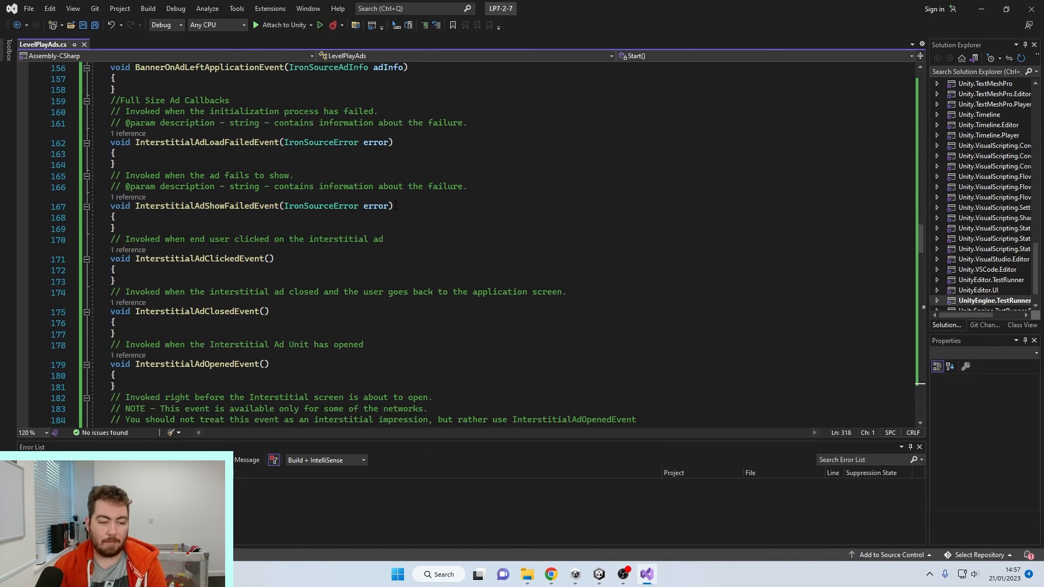
scroll(401, 248, "down", 5)
scroll(403, 245, "down", 20)
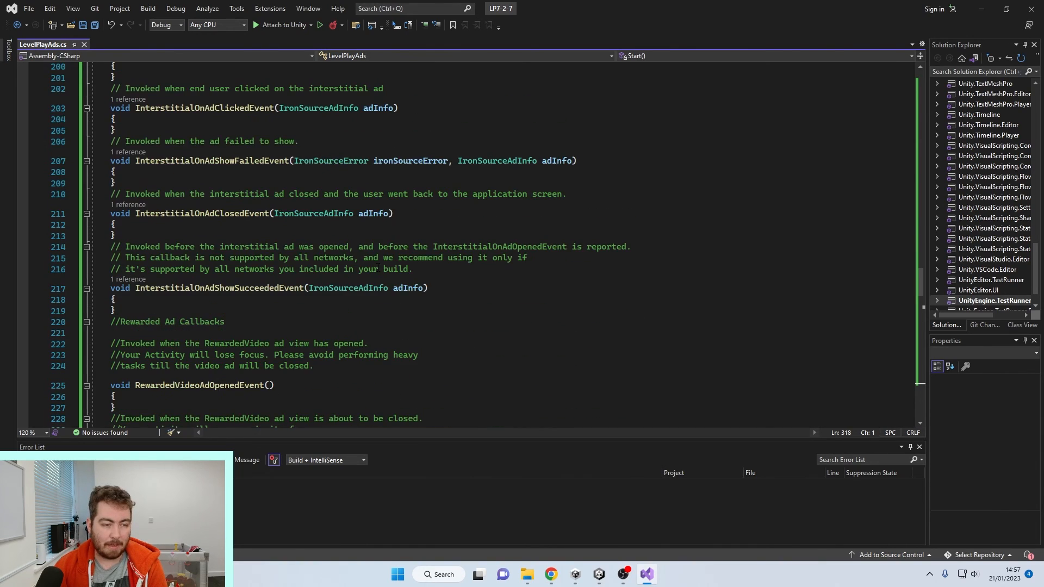
left_click(220, 235)
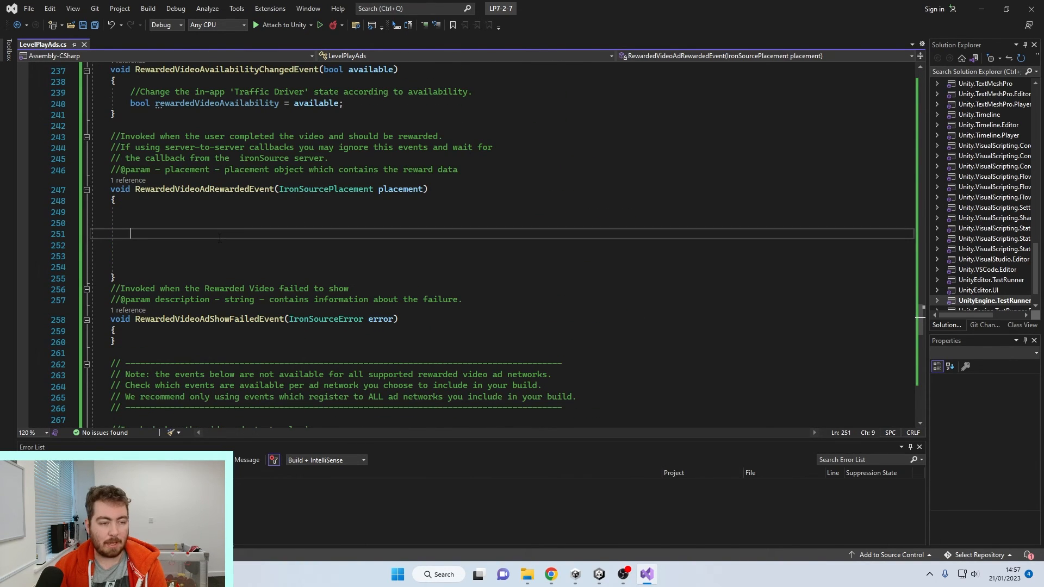
key("Tab")
type("Debug.Log()")
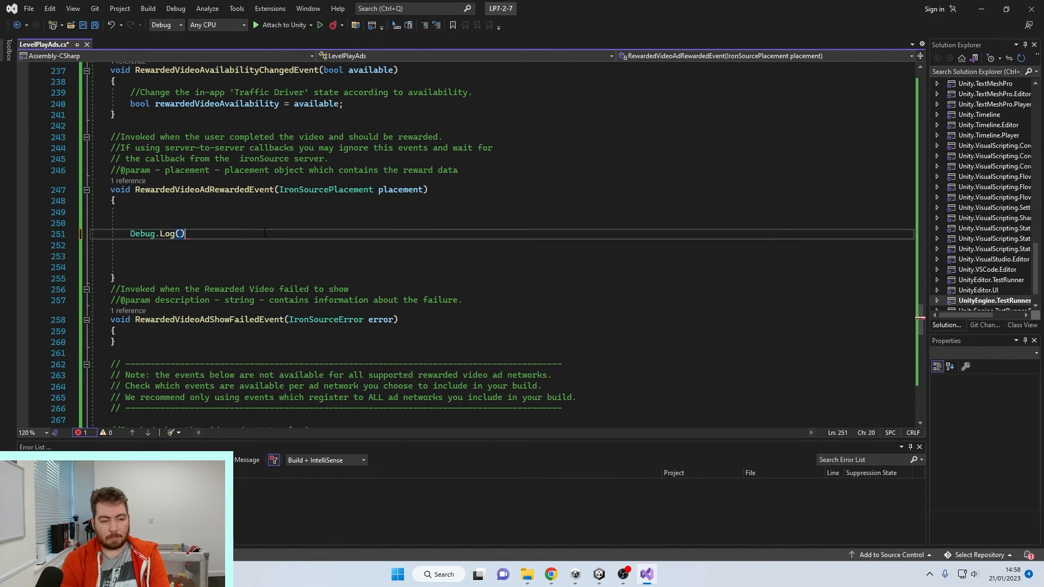
key("Left")
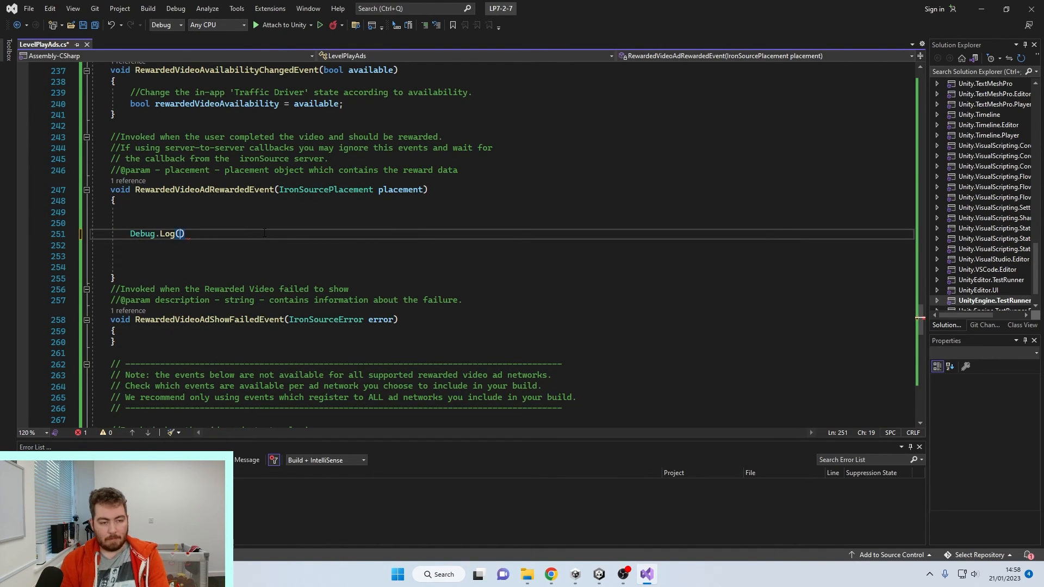
type("\"######################## ")
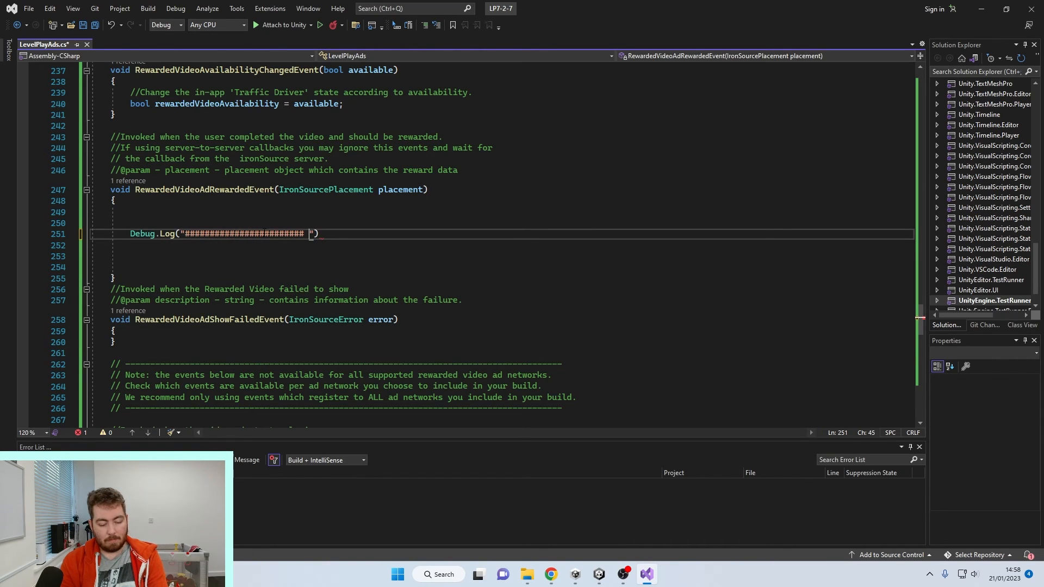
type("REWARD ")
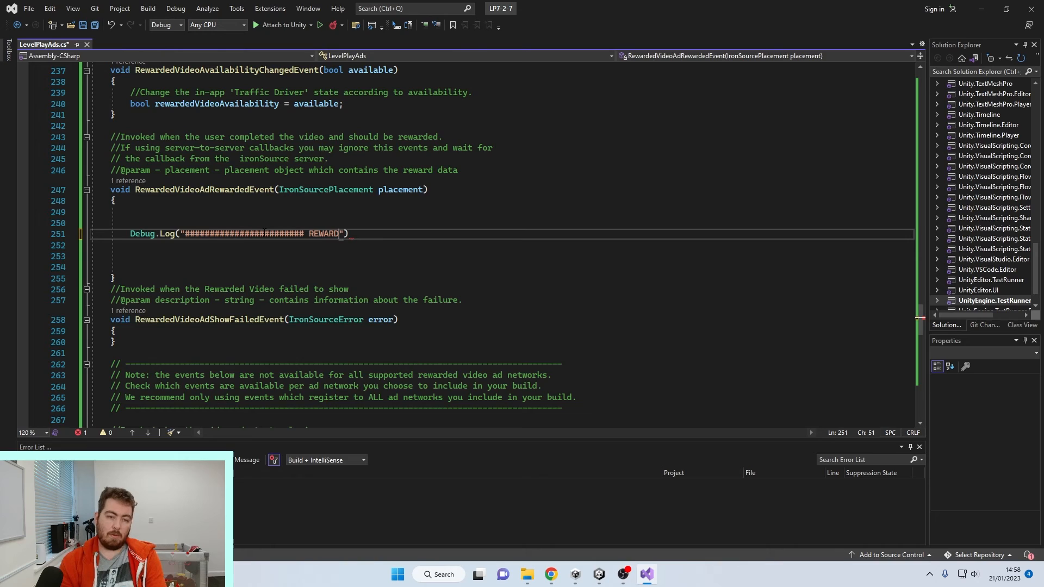
type("PLAYER ##")
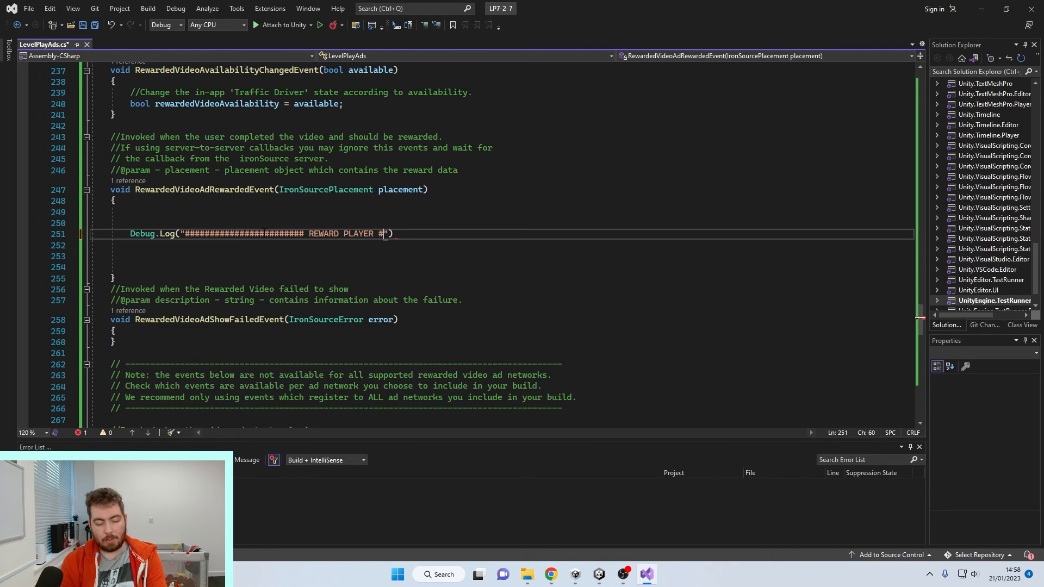
type("##########################\")")
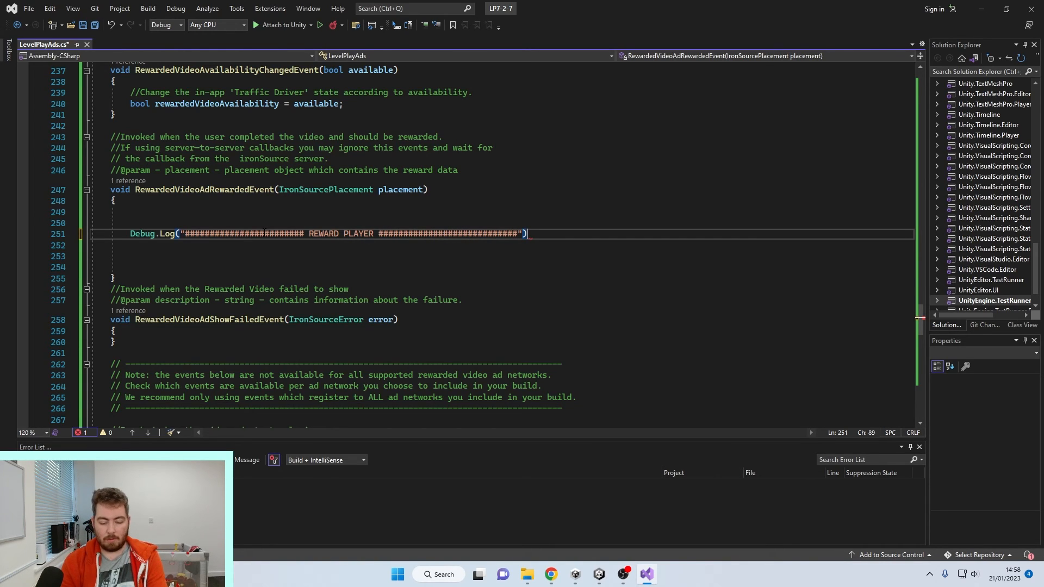
key("ctrl+s")
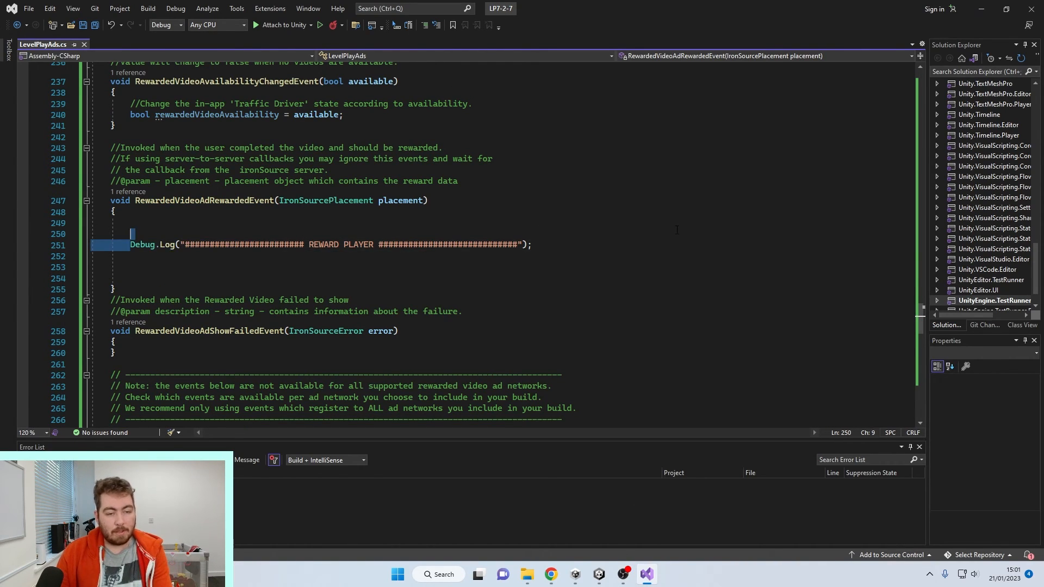
Check the score label's name in Unity's Hierarchy and start a line below the reward log with GameObject.Find("ScoreText").
triple_click(628, 244)
left_click(628, 243)
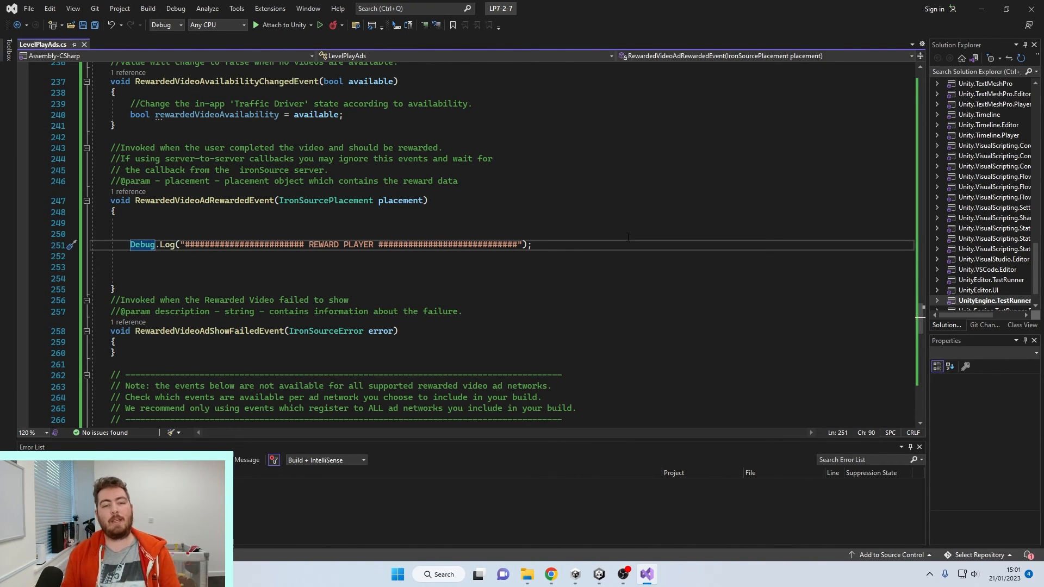
key("Return")
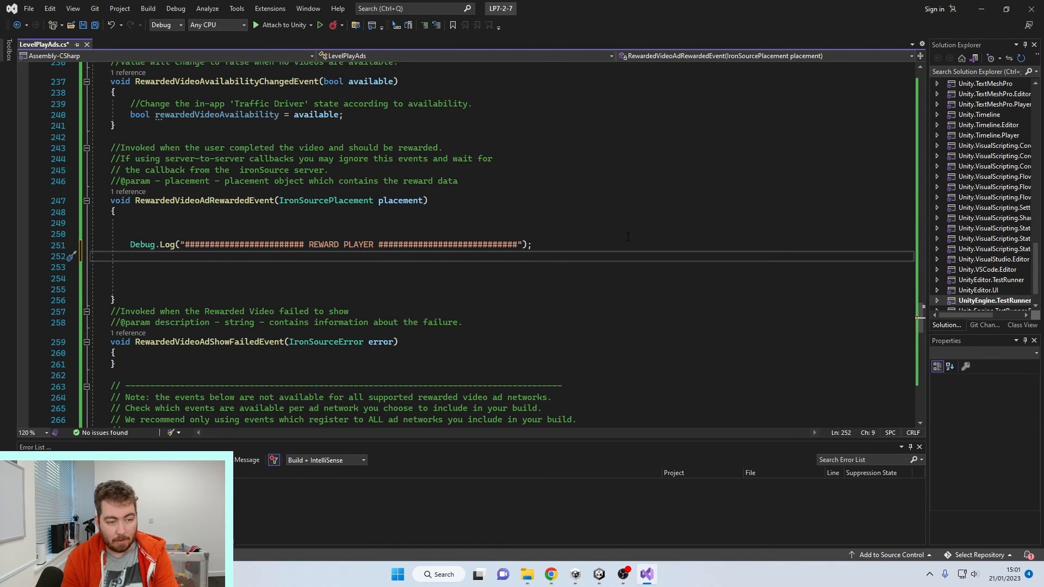
left_click(599, 572)
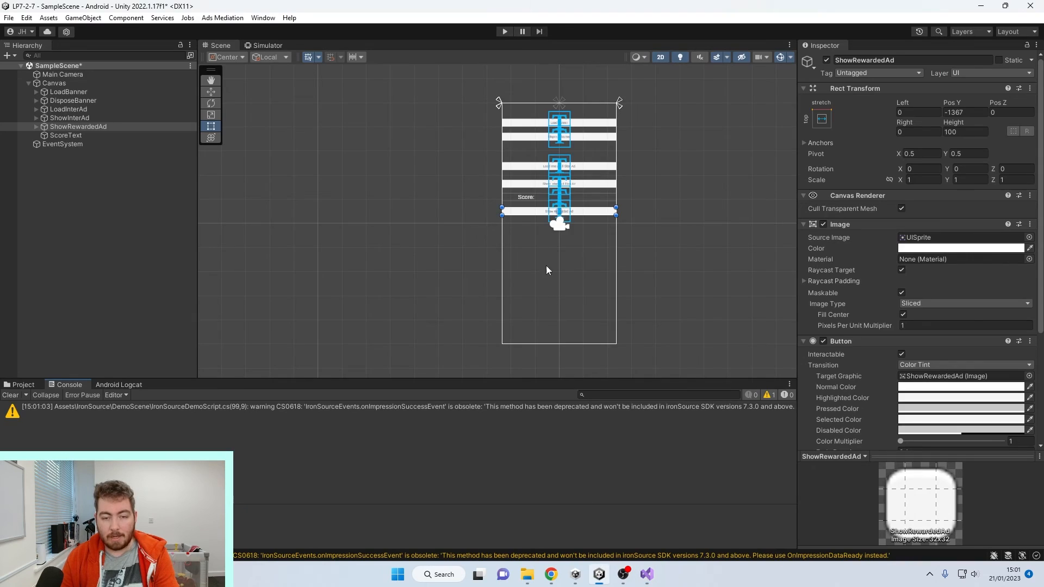
left_click(105, 134)
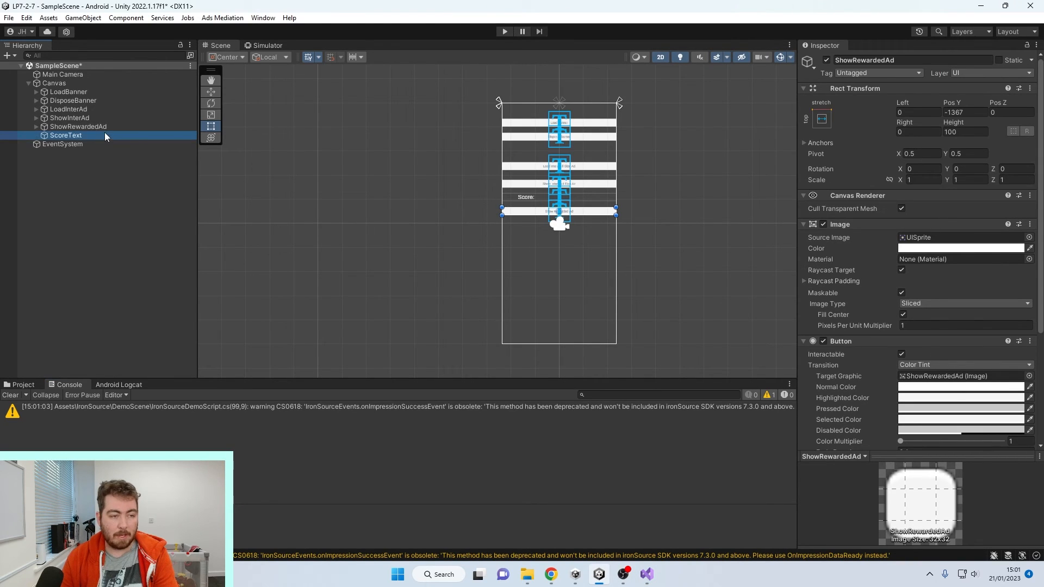
left_click(979, 8)
type("Gam")
key("Tab")
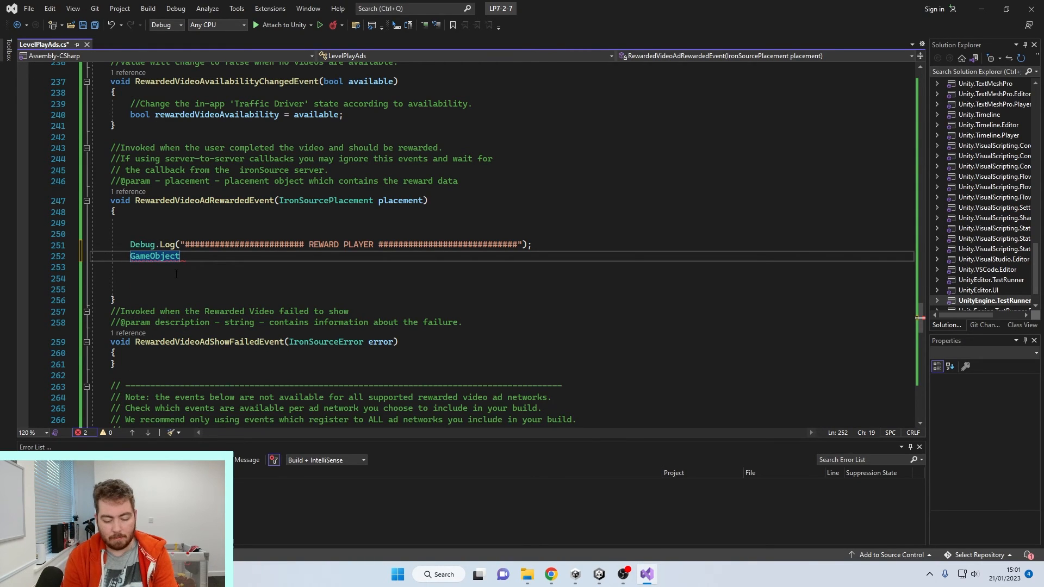
type(".Find(")
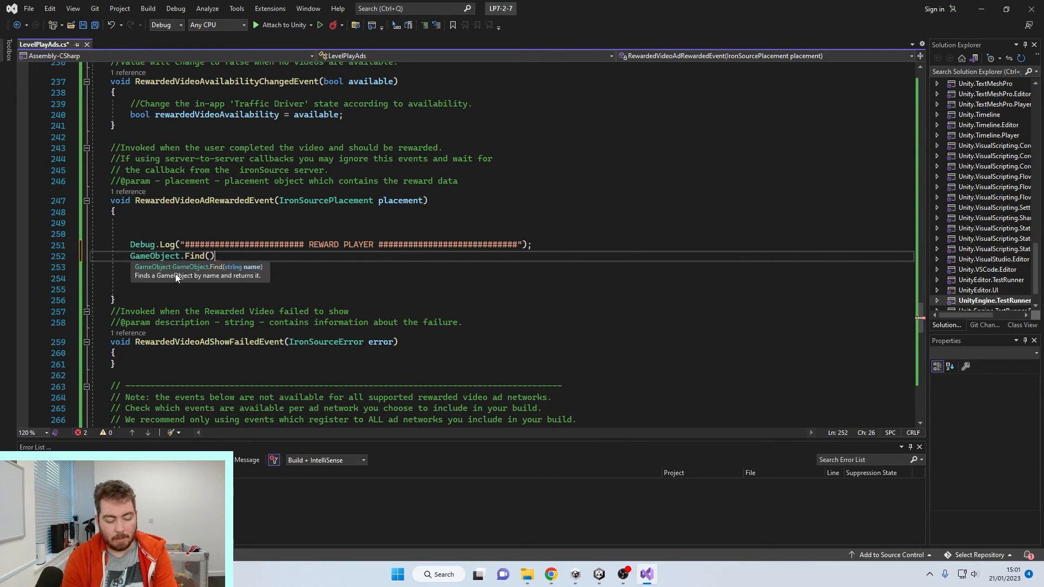
type("\"ScoreTex")
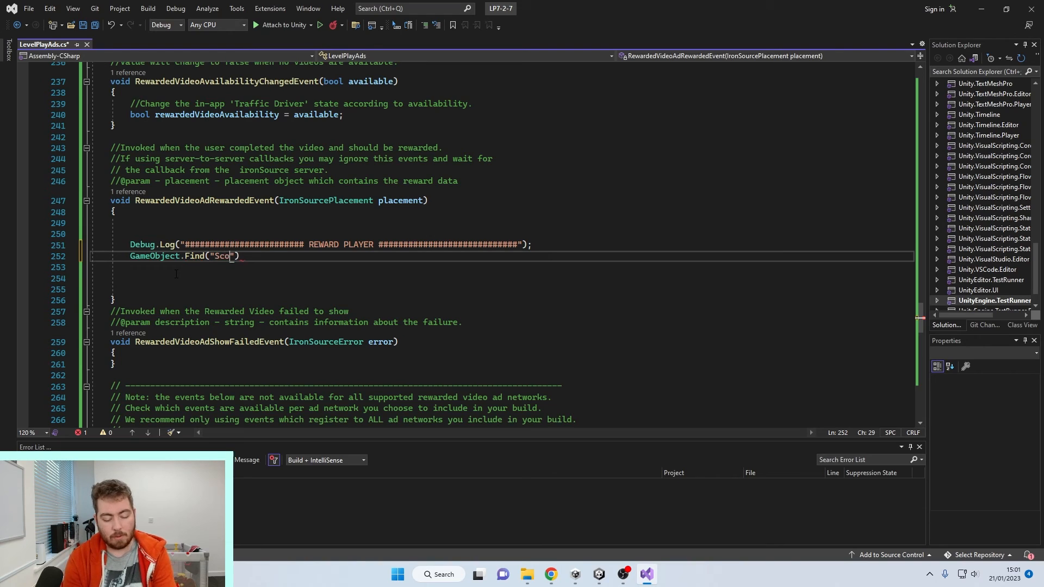
type("t\").Get")
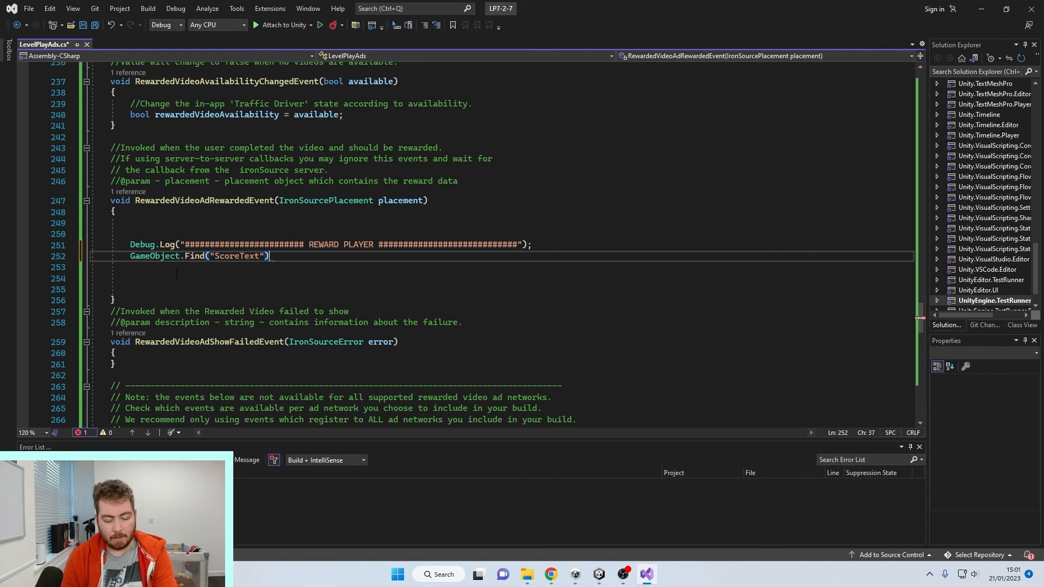
Complete the ScoreText line with .GetComponent<TextMeshProUGUI>().text = "Score: 1000"; and save LevelPlayAds.cs.
key("Tab")
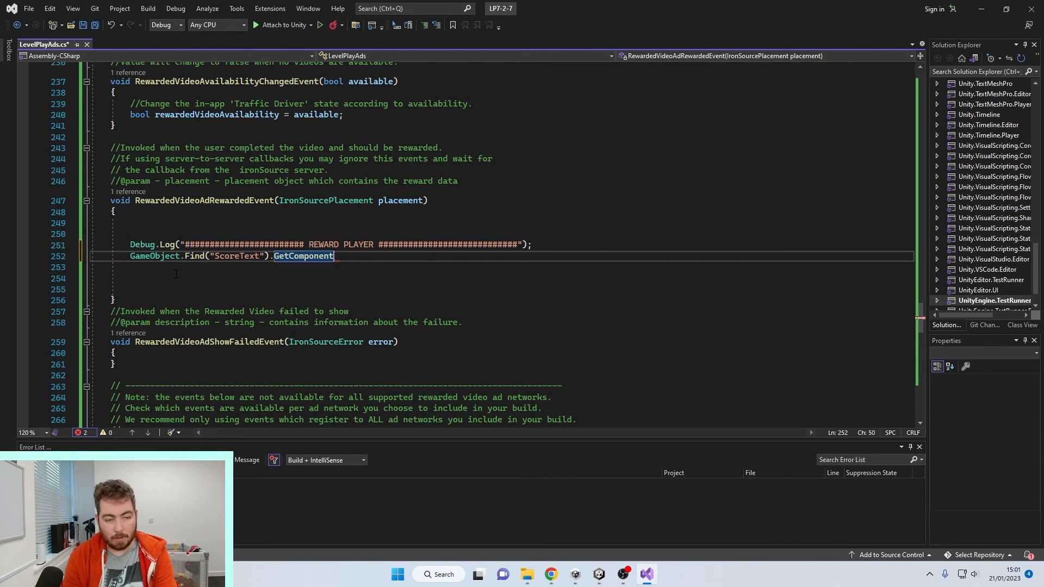
type("<>")
type("Text")
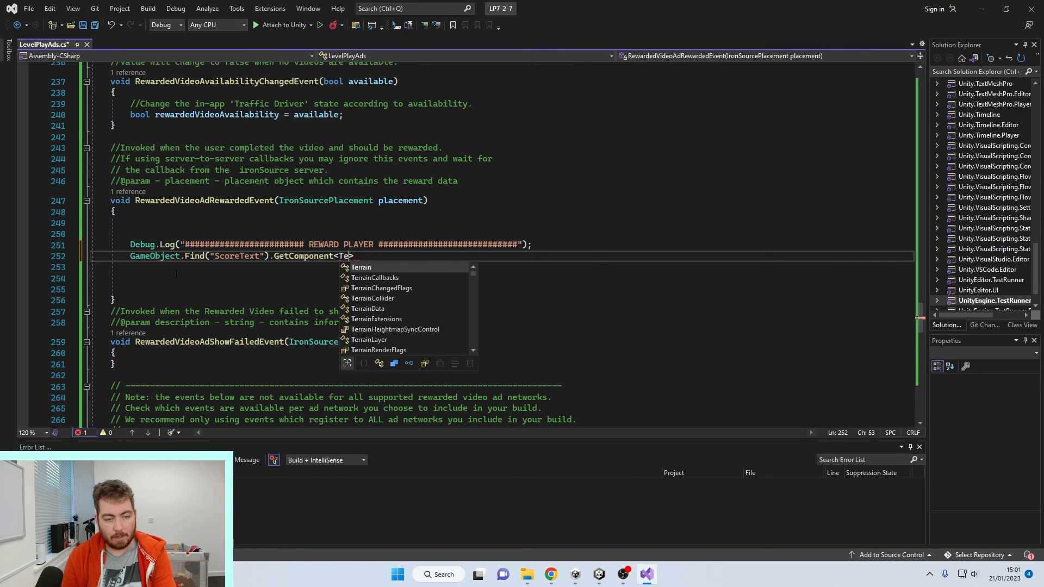
type("MeshProUGUI")
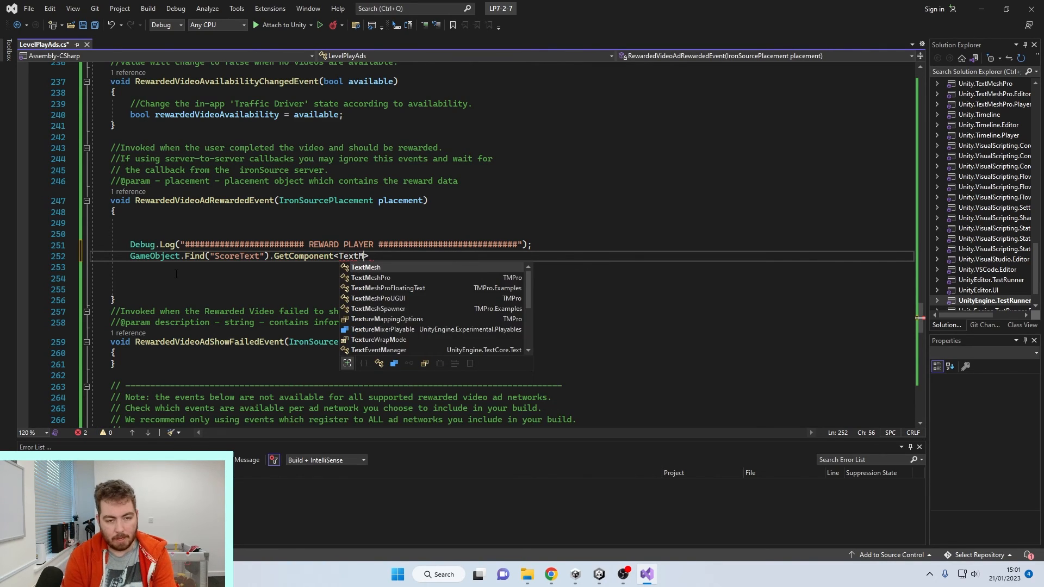
key("Tab")
key("Right")
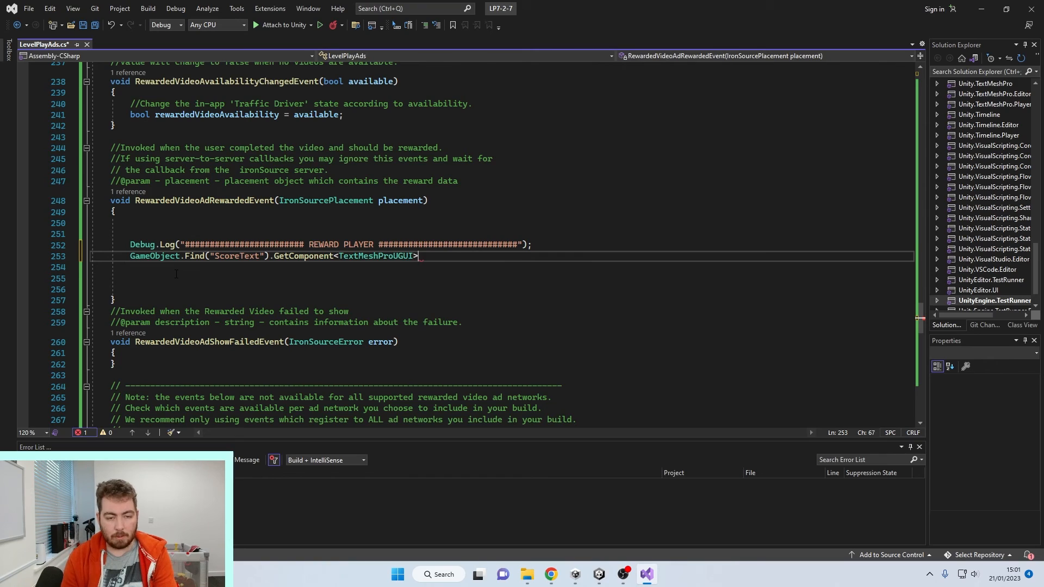
type("().text = \"Score")
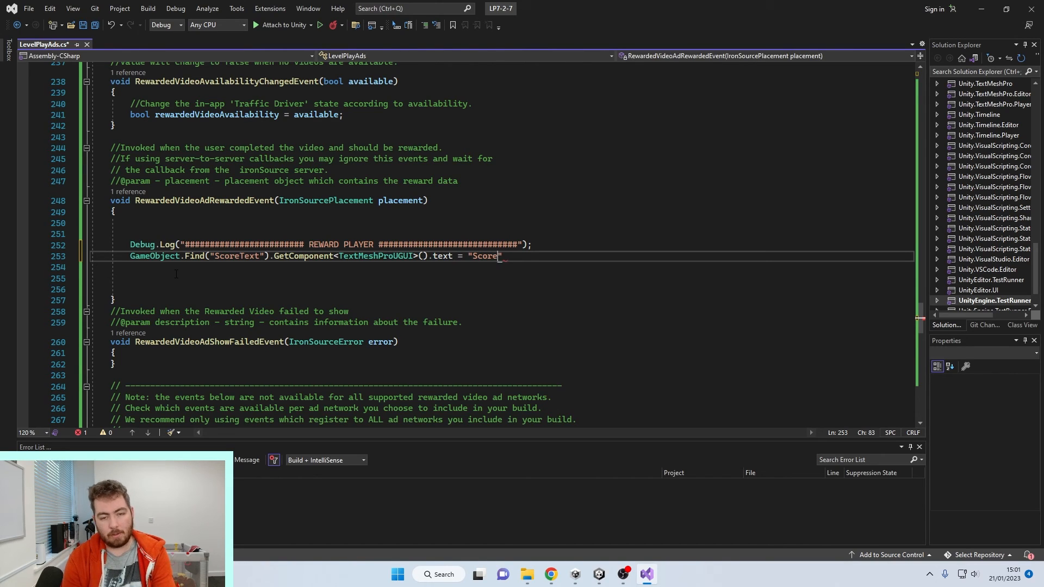
type(": 1000\"")
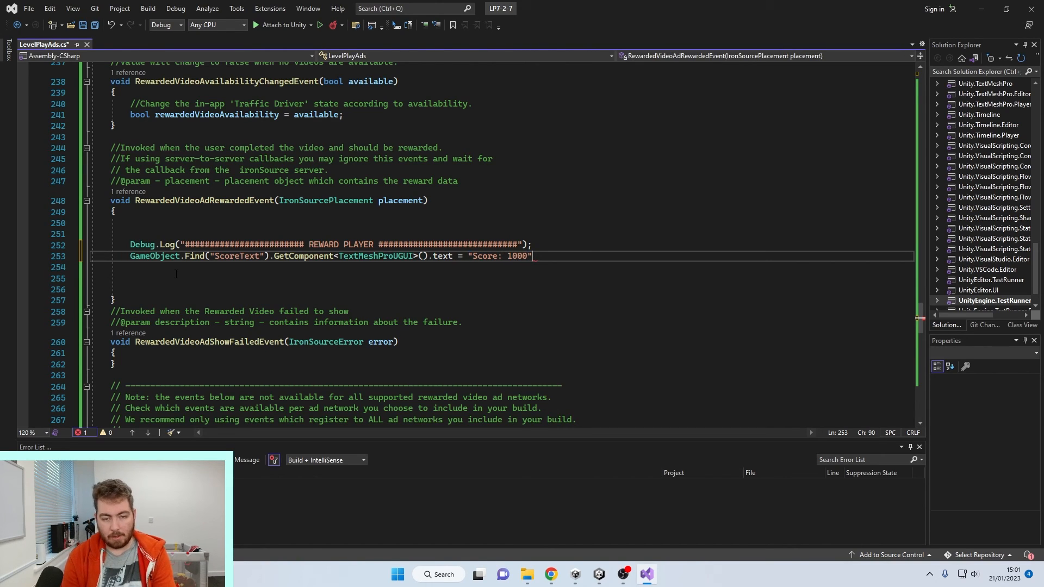
type(";")
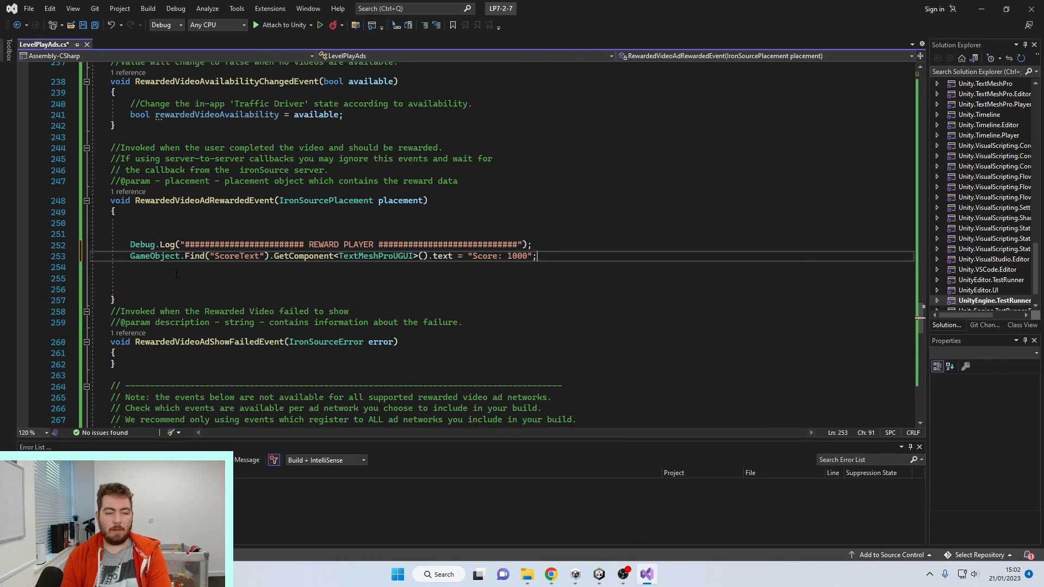
key("ctrl+s")
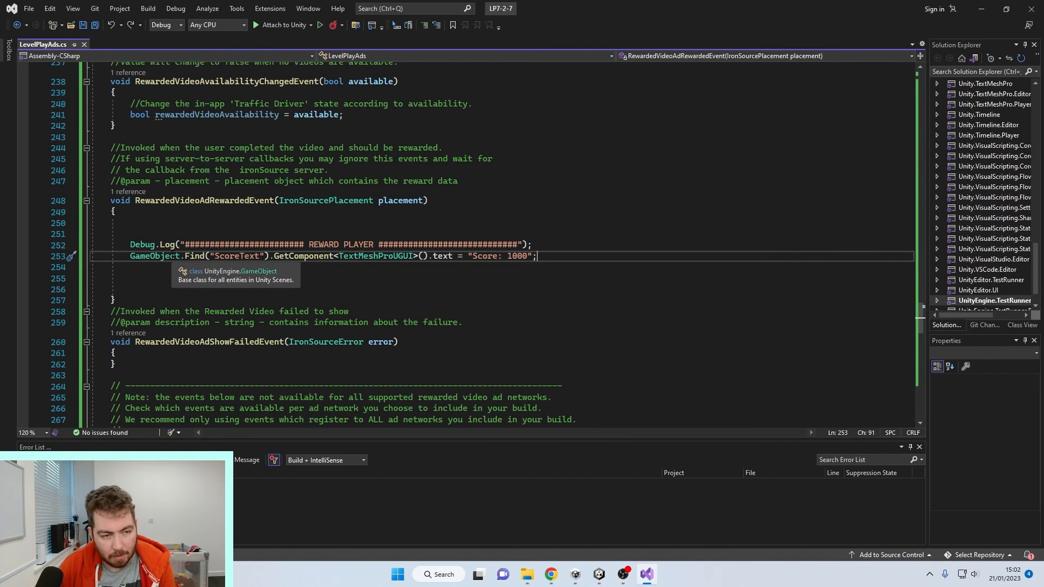
left_click_drag(132, 256, 558, 255)
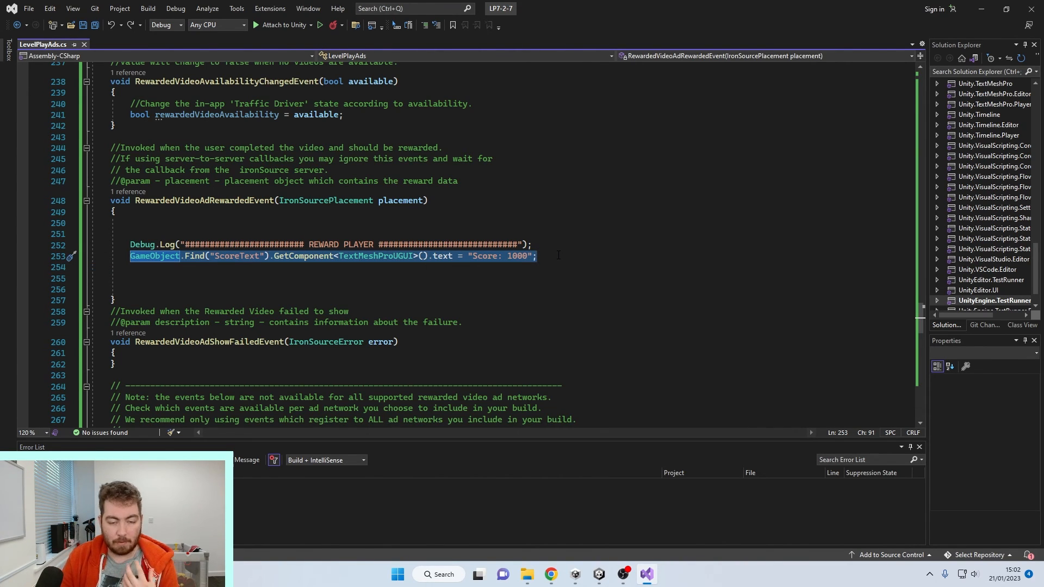
key("ctrl+minus")
scroll(412, 293, "down", 4)
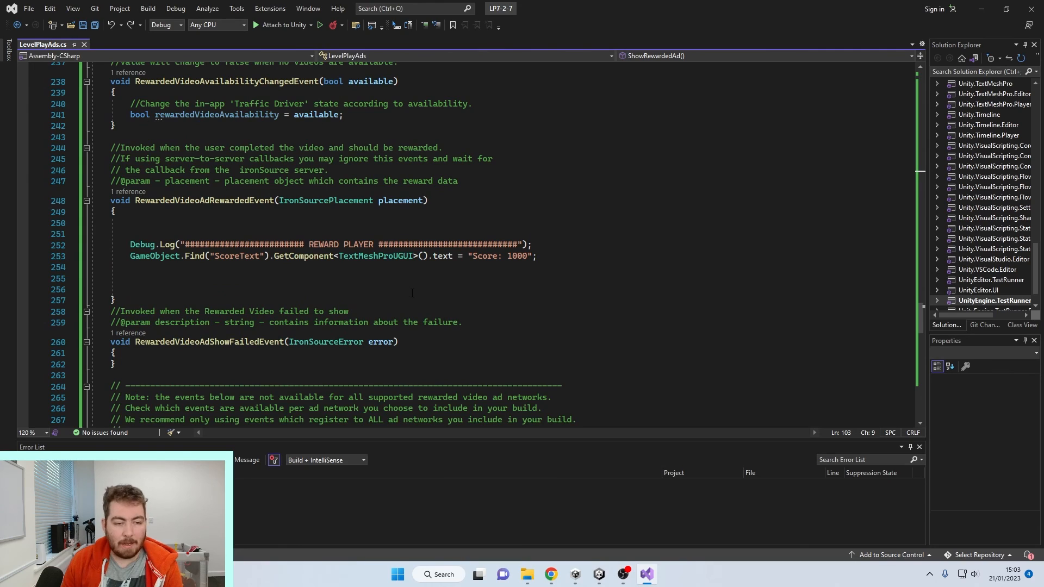
left_click_drag(130, 239, 586, 268)
left_click(586, 270)
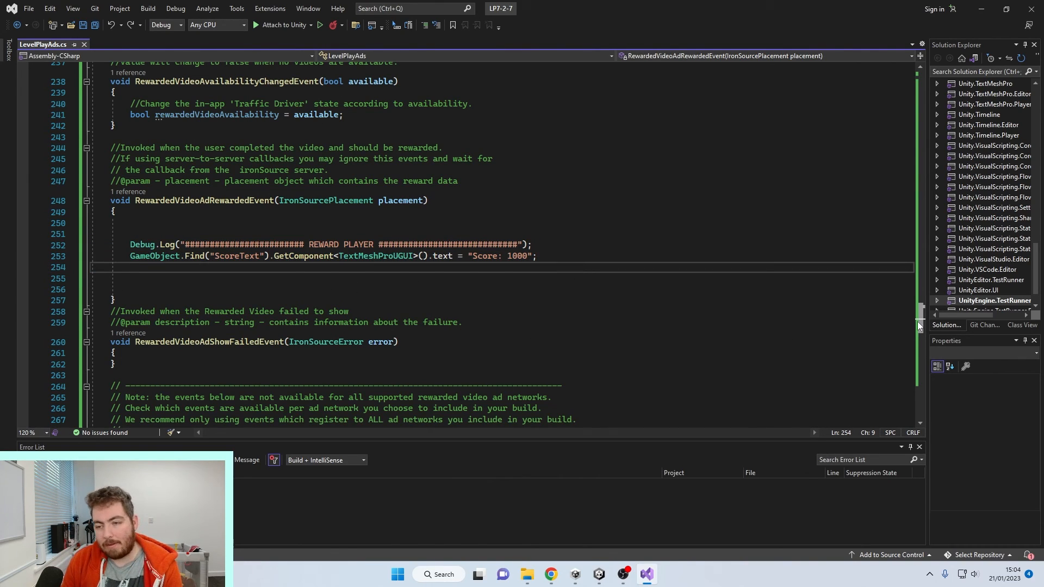
Go to the empty ShowRewardedAd method and check the Serve Video Ad call in the browser's Rewarded Video guide.
left_click_drag(921, 325, 884, 179)
left_click(194, 197)
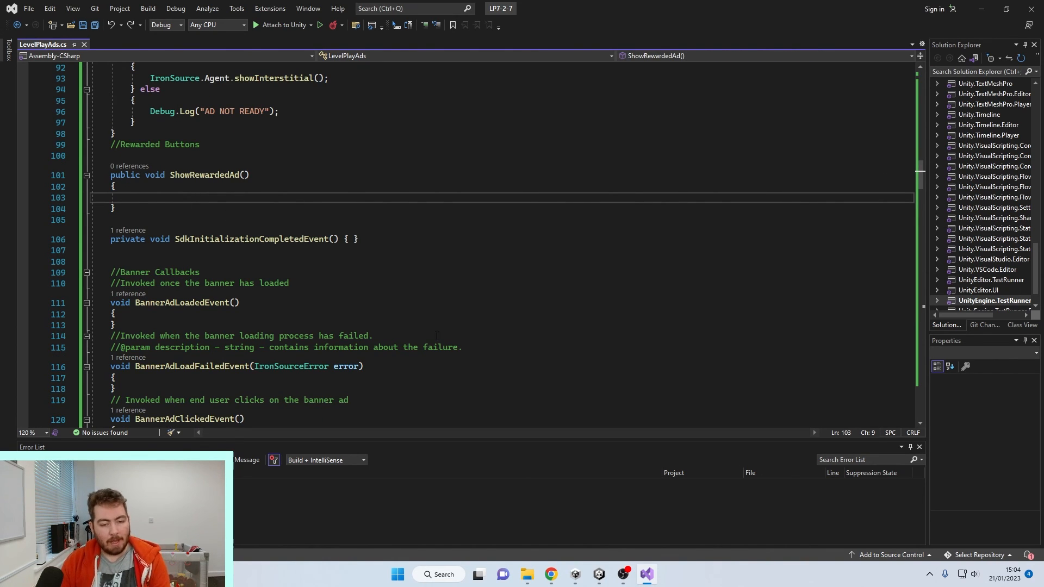
left_click(552, 573)
left_click(385, 262)
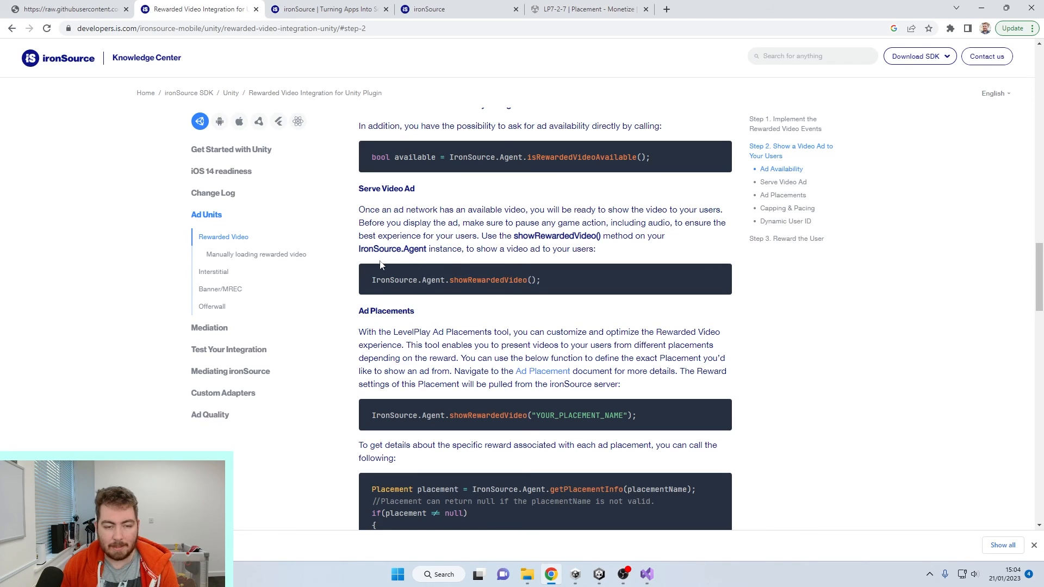
left_click_drag(369, 278, 576, 302)
left_click(593, 295)
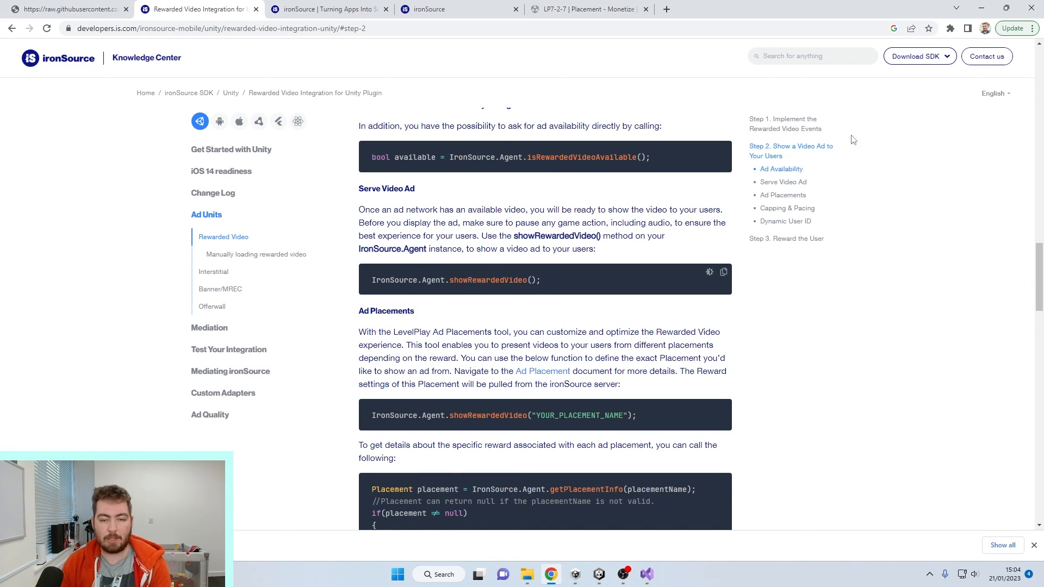
left_click(981, 8)
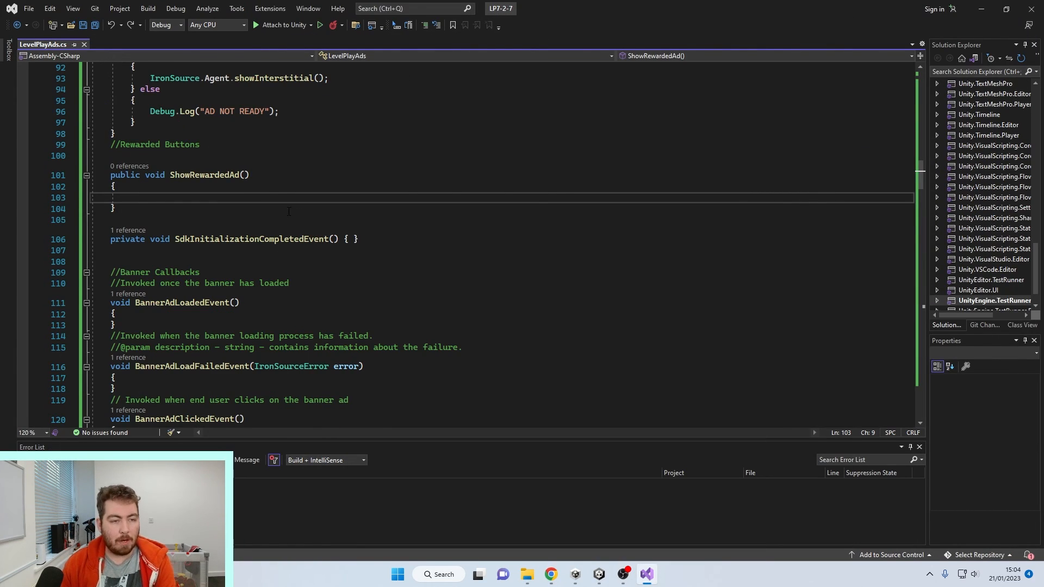
In ShowRewardedAd(), add an if (IronSource.Agent.isRewardedVideoAvailable()) block that calls IronSource.Agent.showRewardedVideo(); and save the script.
scroll(285, 204, "up", 3)
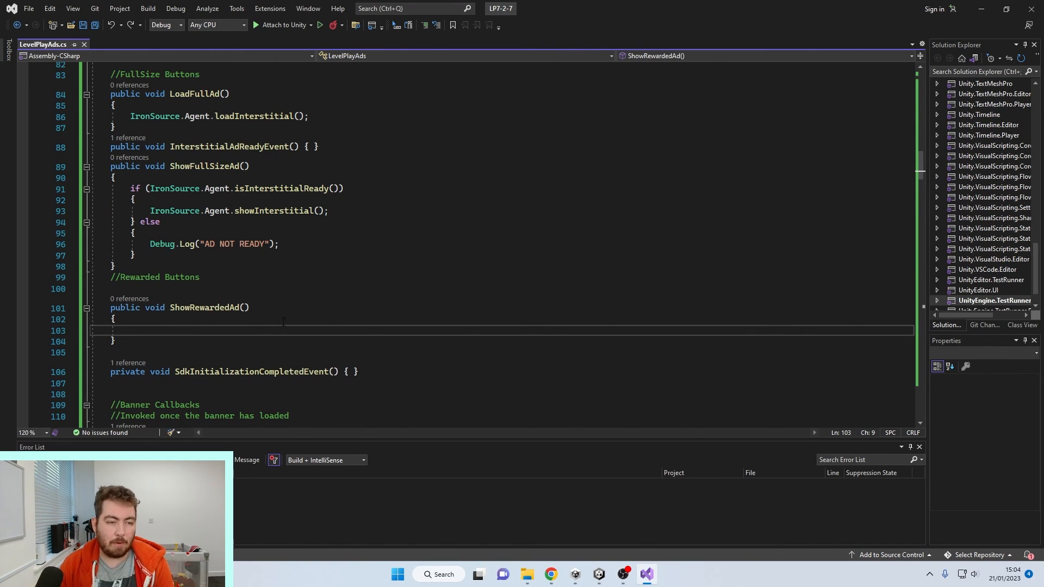
type("if(")
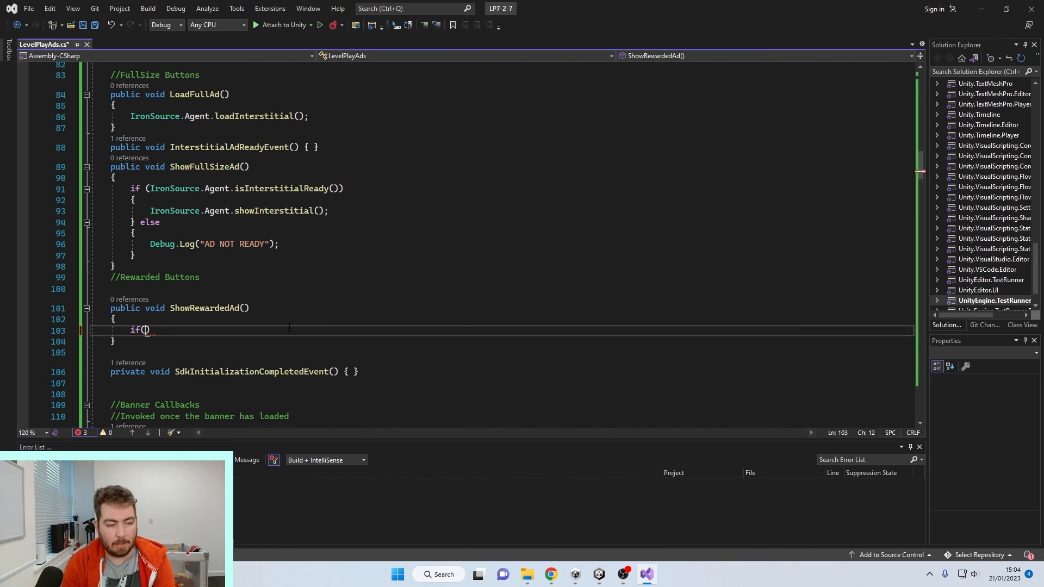
scroll(387, 215, "down", 3)
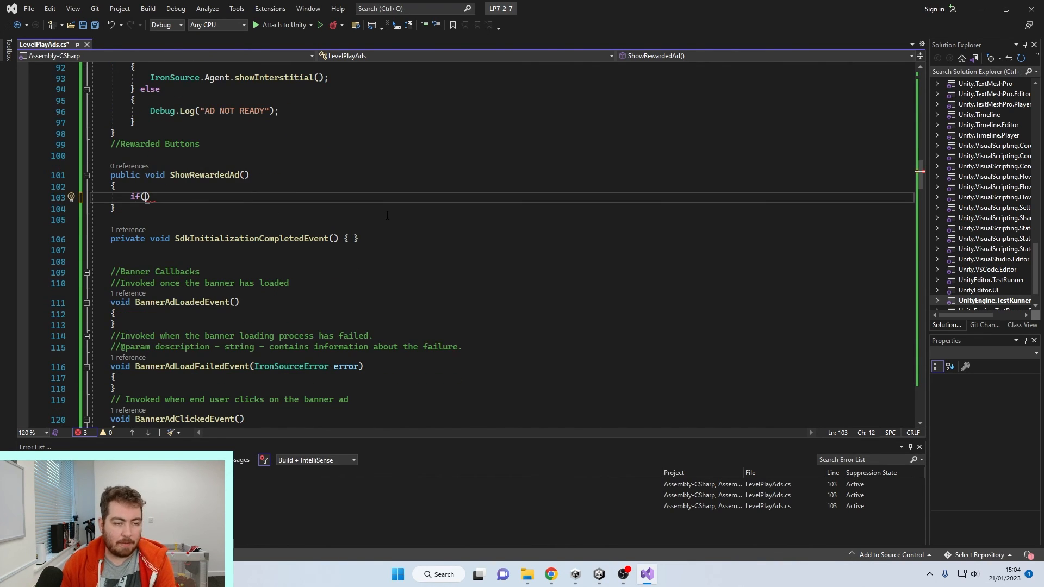
type("I")
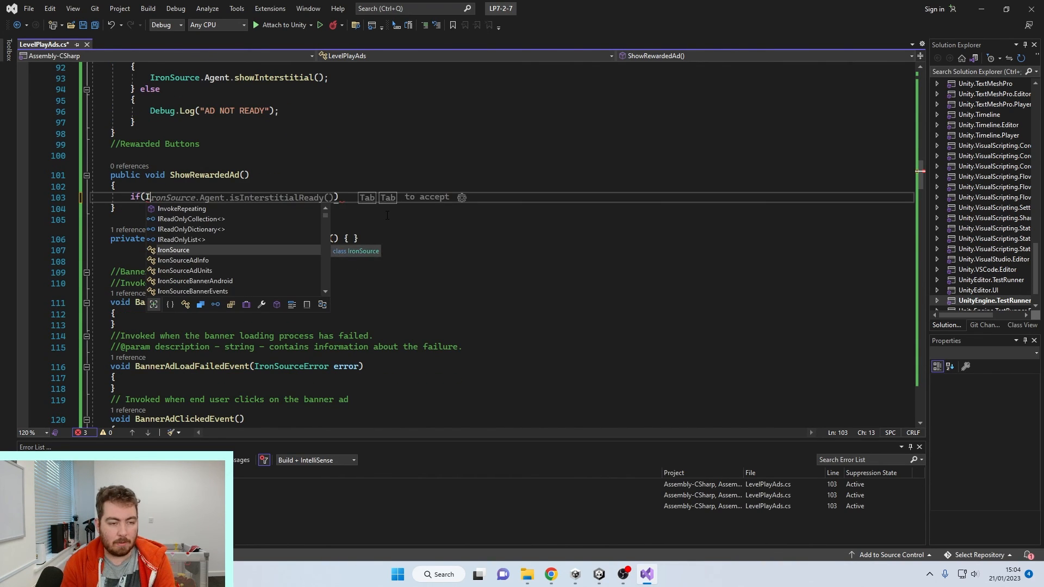
type("ronSource.Agent")
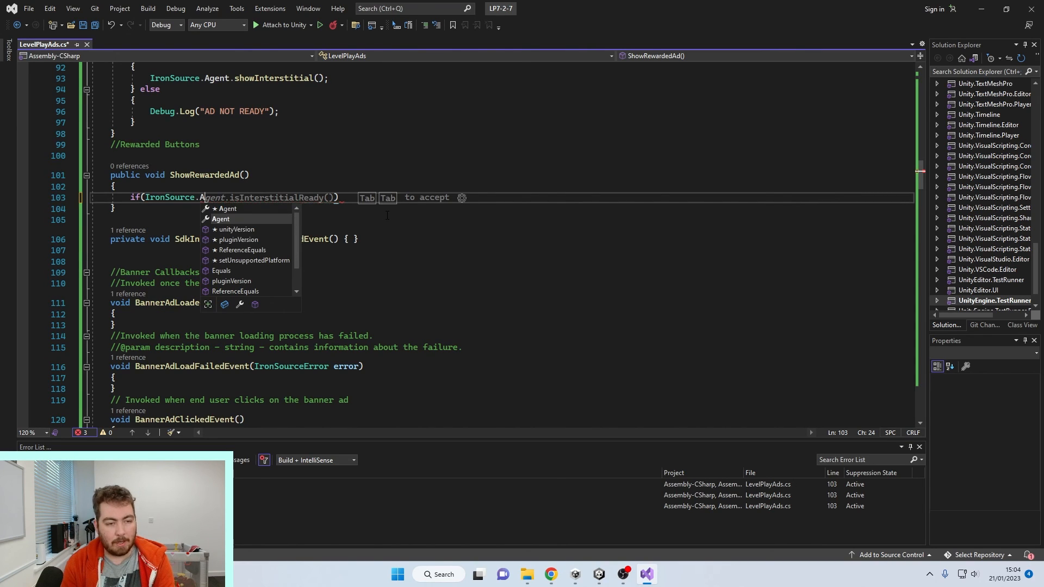
type(".IsR")
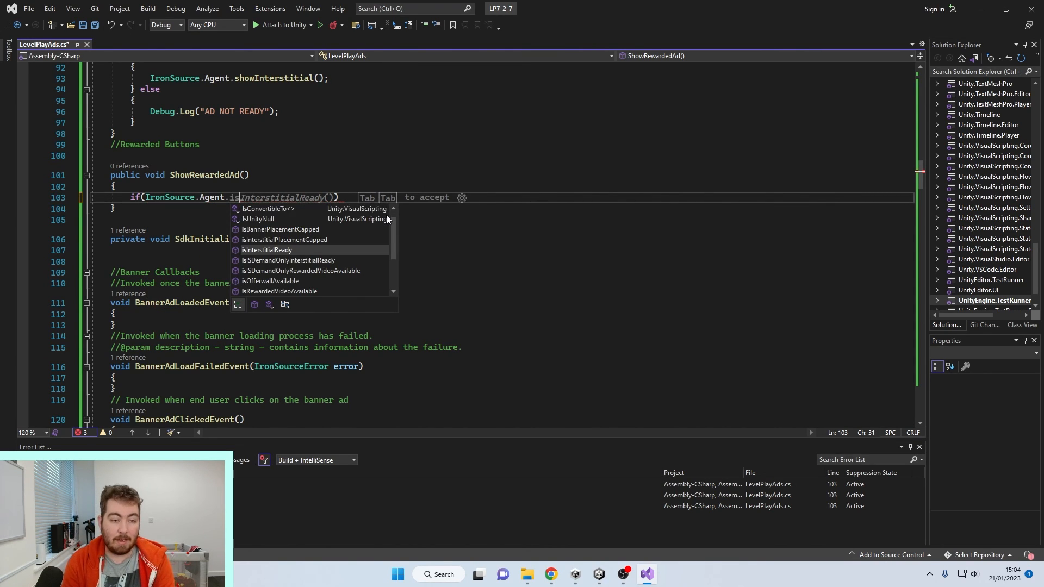
key("Tab")
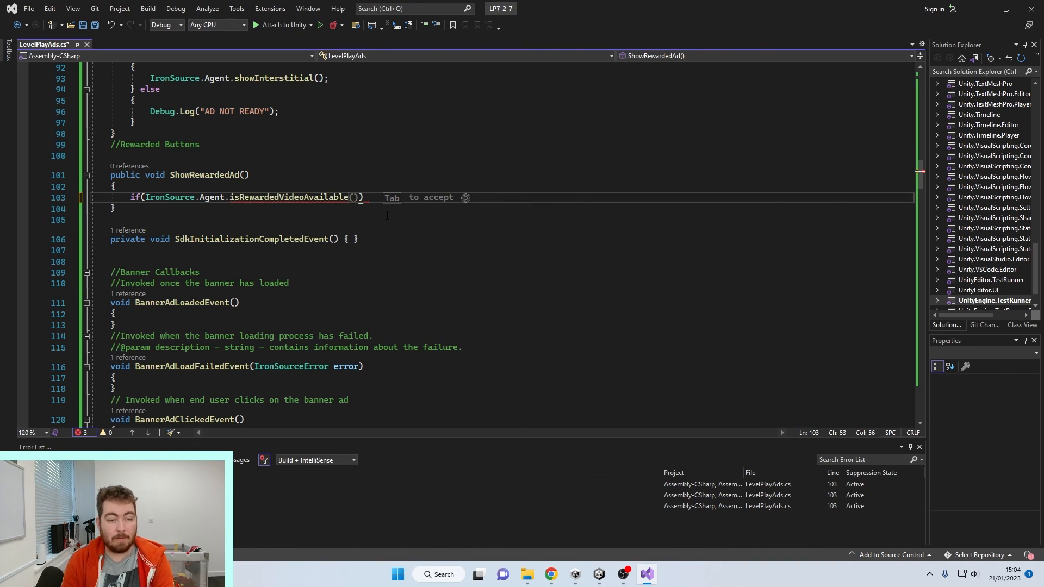
type(") {")
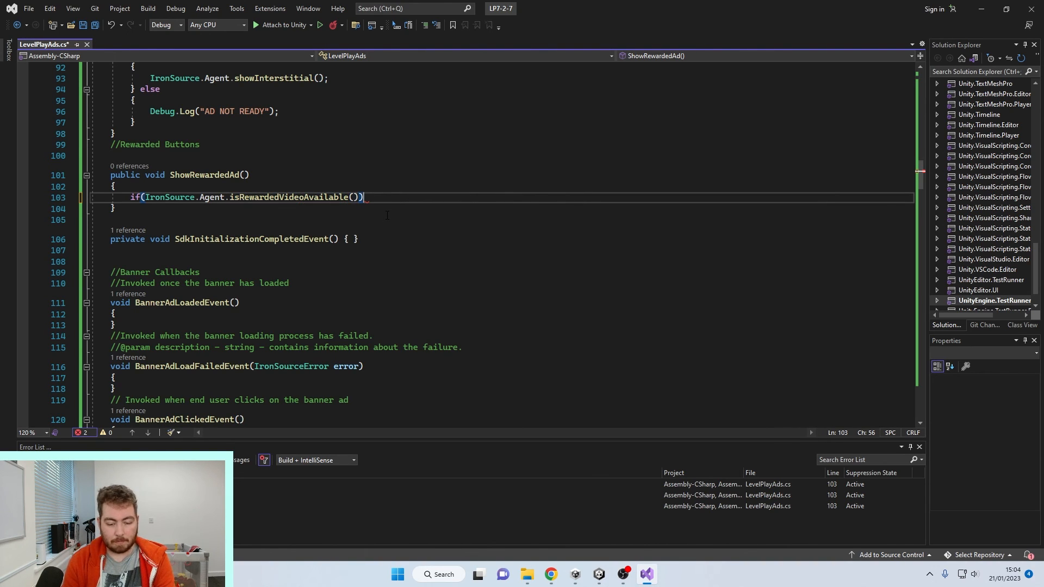
key("Return")
key("Tab")
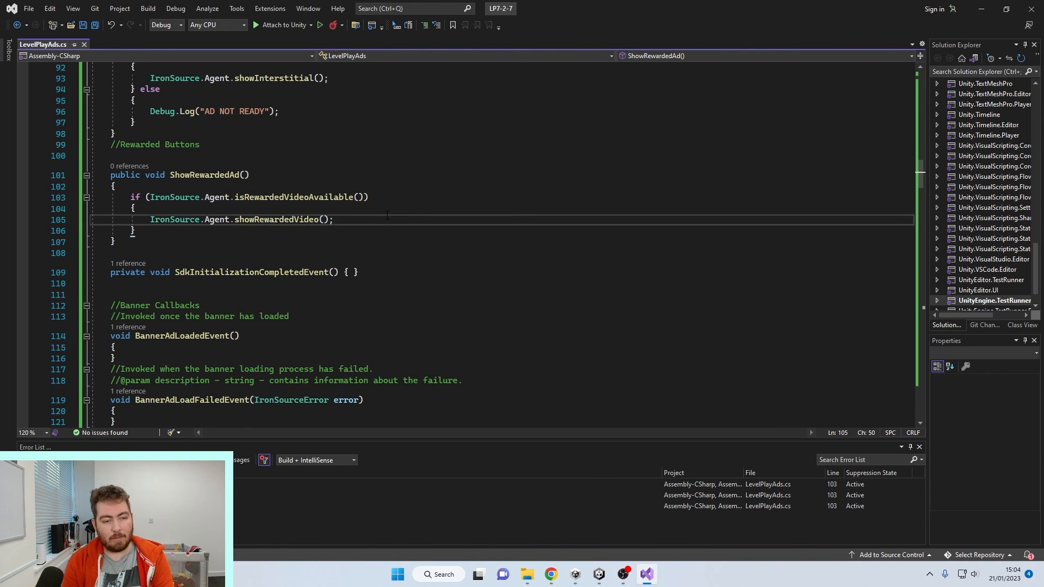
Add an else block to the rewarded video check that logs "Reward Video Not Ava" with Debug.Log.
key("Down")
type("else {")
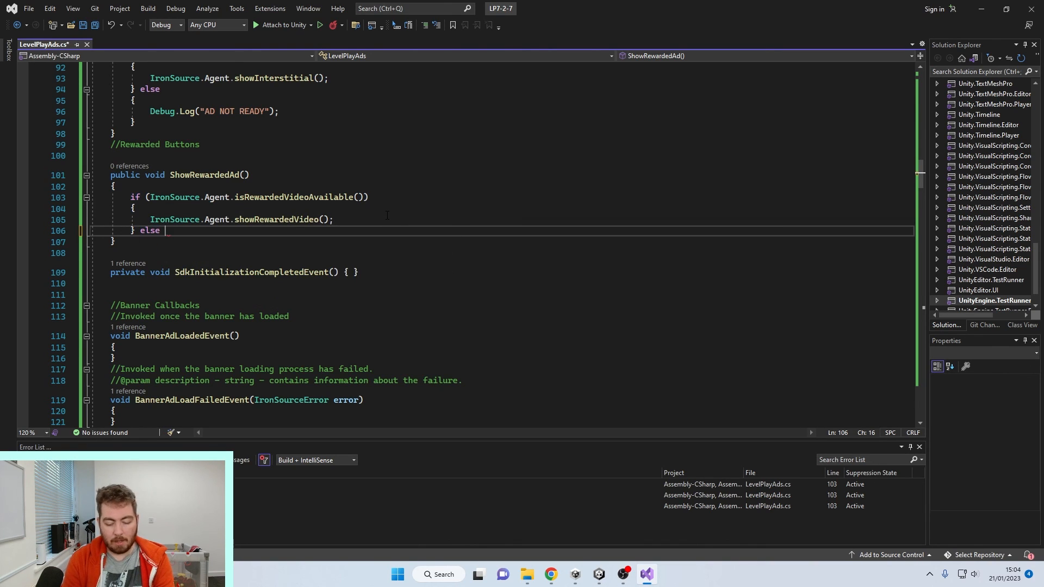
key("Return")
type("Debug")
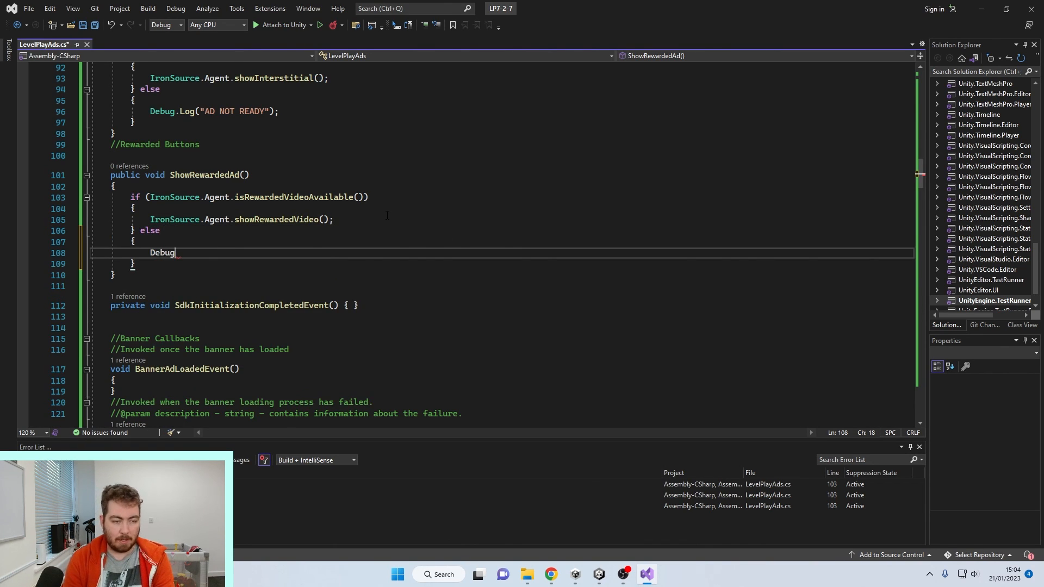
type(".")
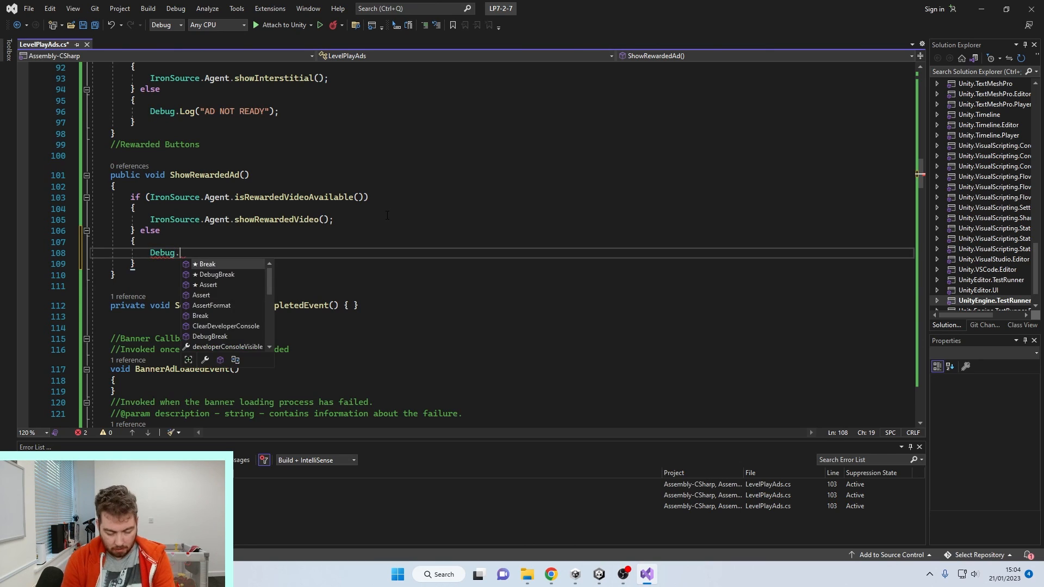
type("Log(\"")
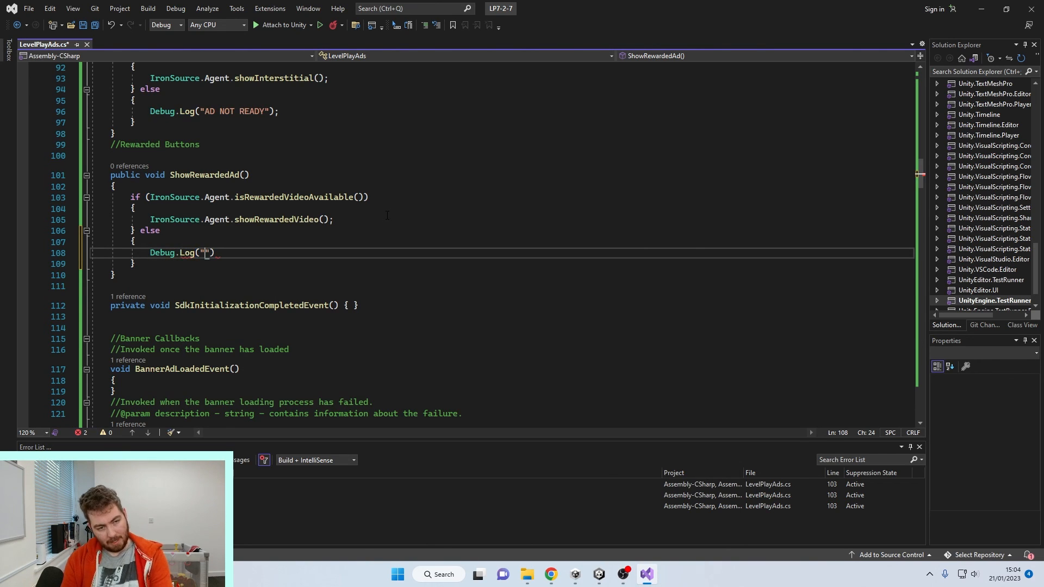
type("Reward ")
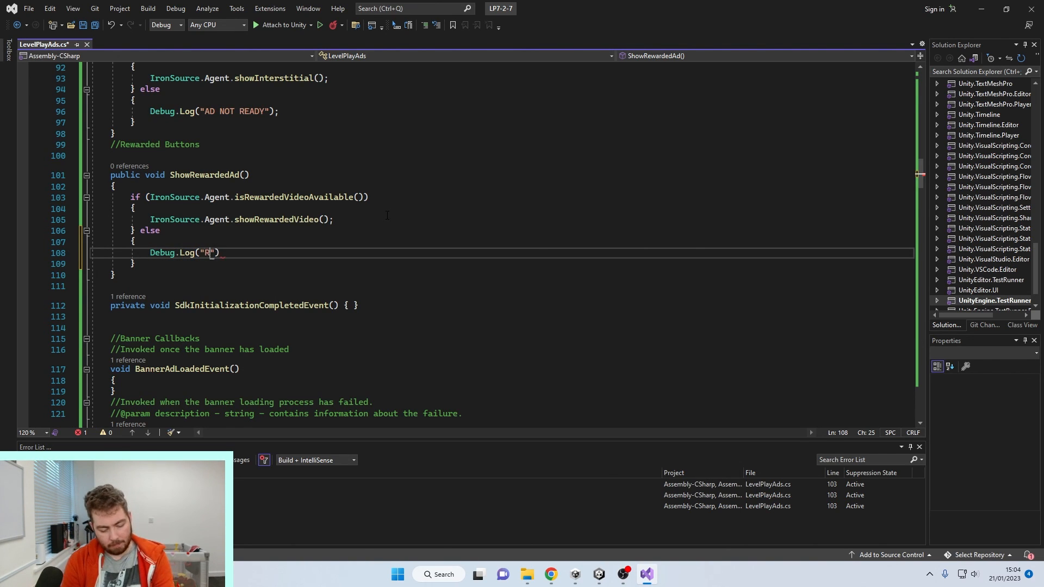
type("Video Not Ava")
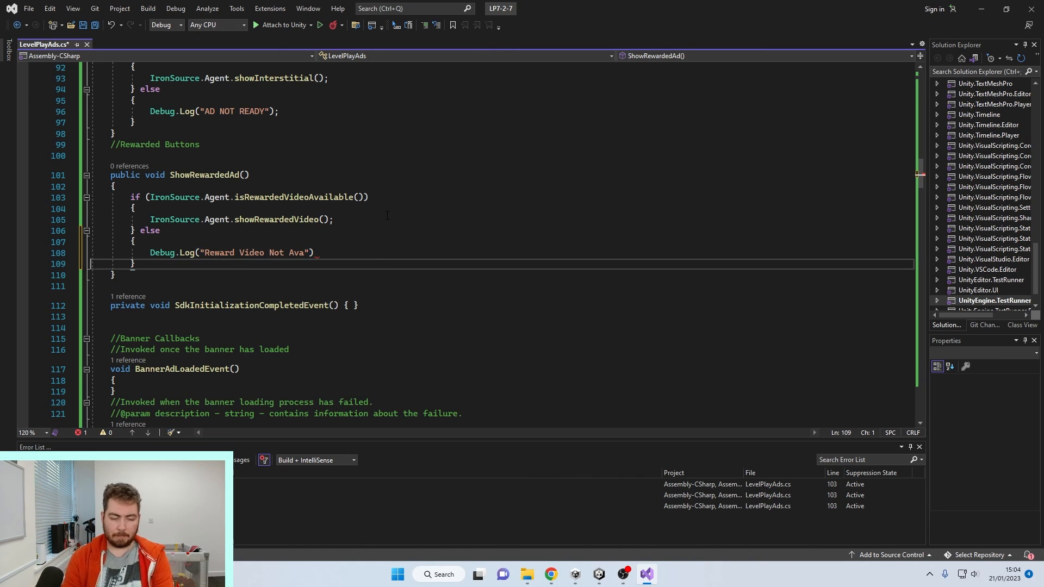
Switch to Unity and start an Android build and run, overwriting temp.apk and saving the modified SampleScene.
key("alt+Tab")
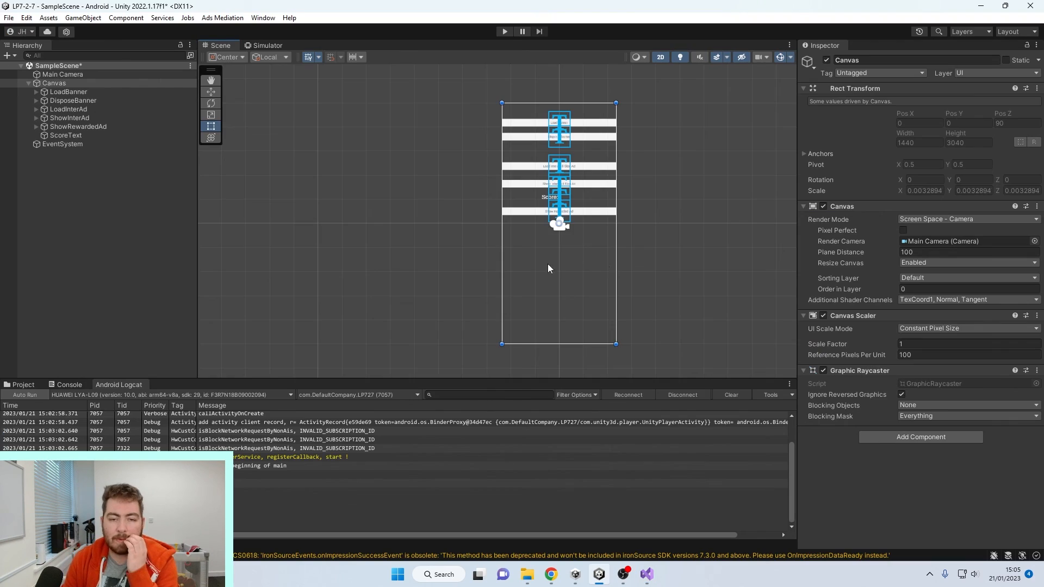
left_click(10, 17)
left_click(40, 165)
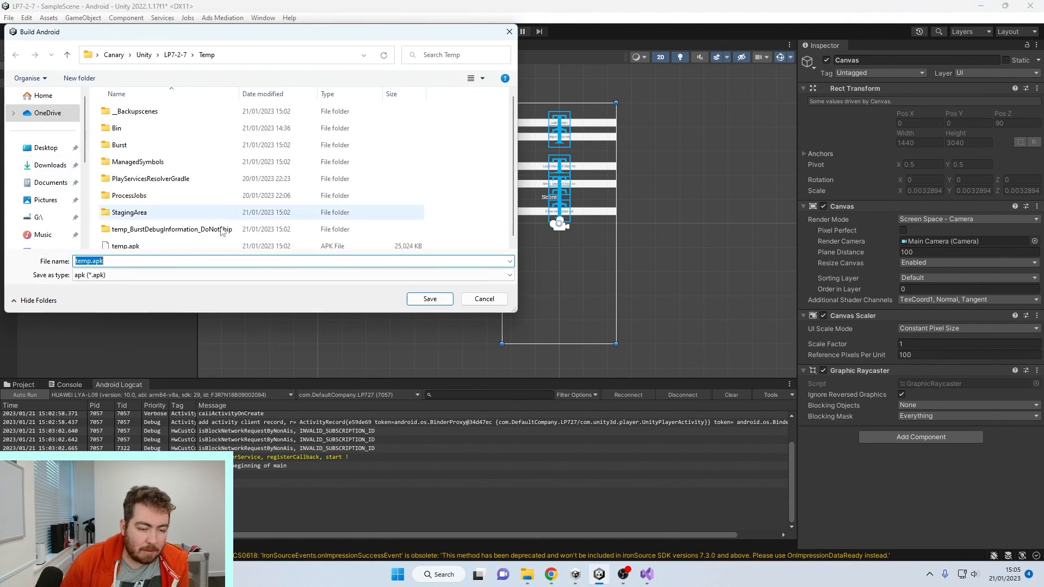
left_click(429, 299)
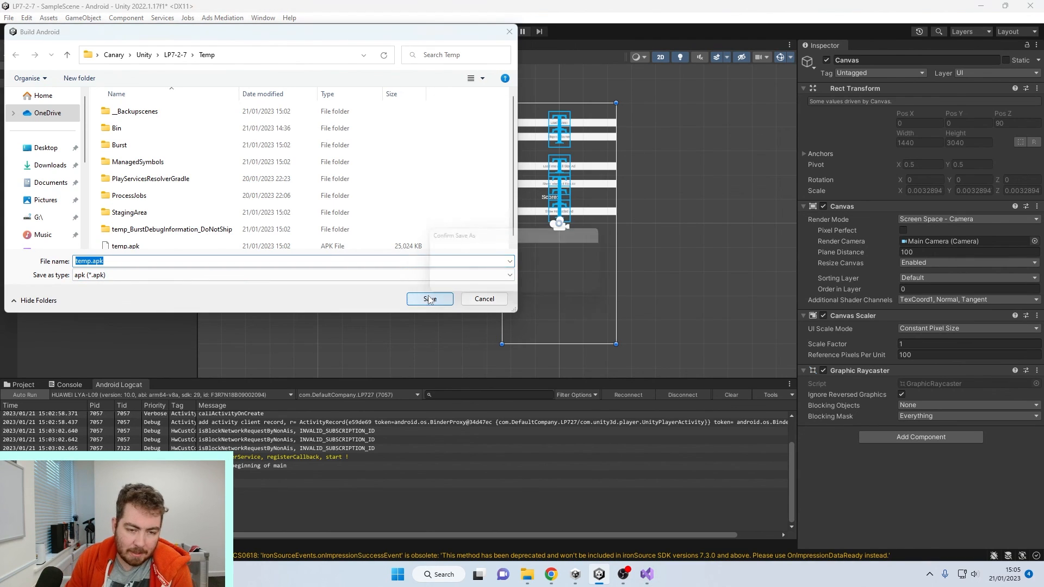
left_click(536, 283)
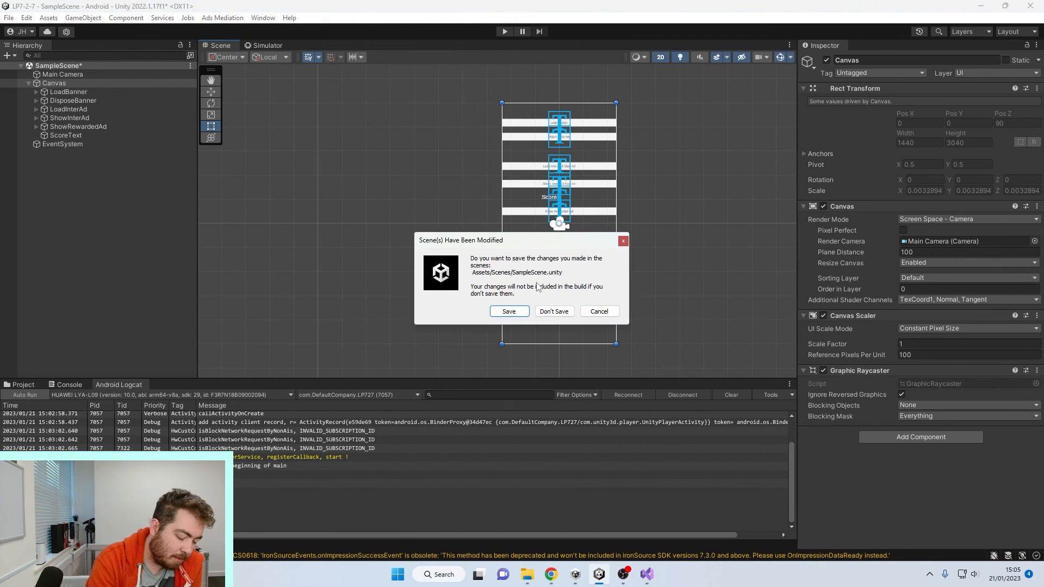
key("Return")
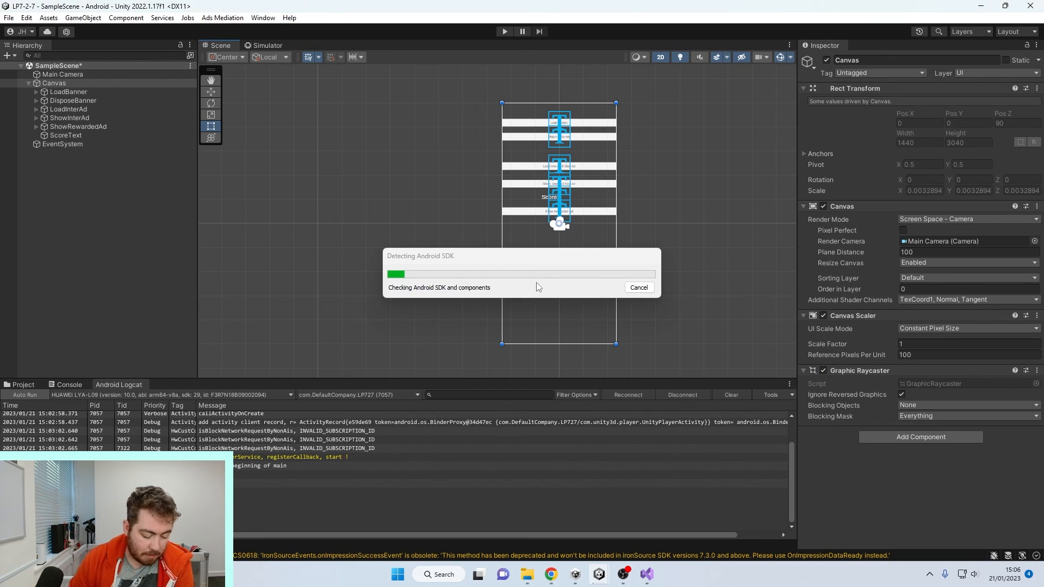